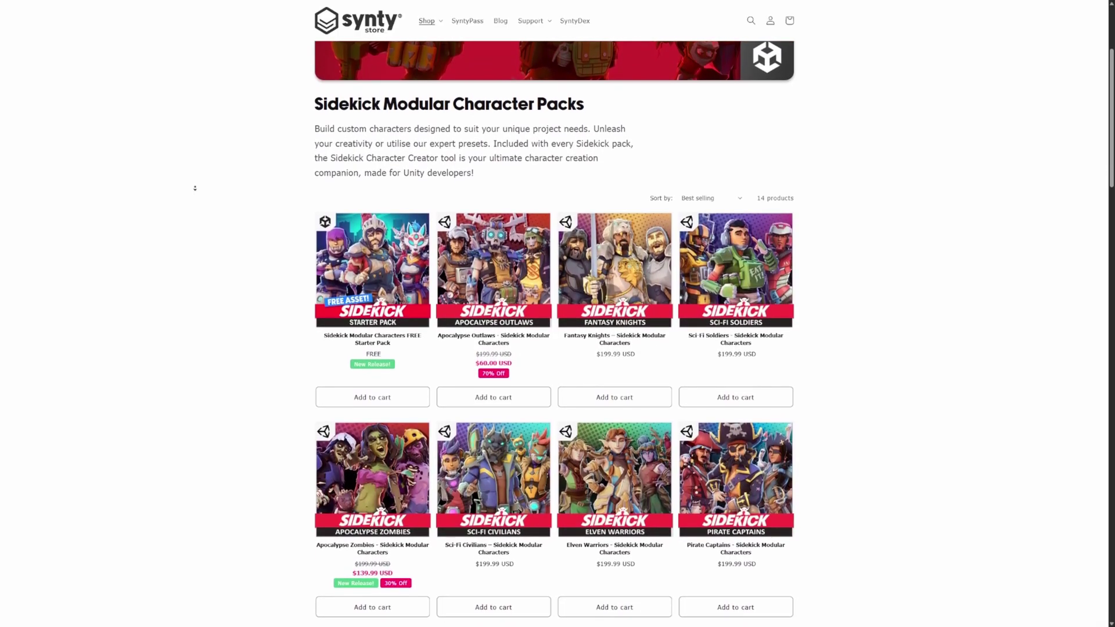
Look through the Sidekick Modular Character Packs offered on the Synty store page.
scroll(195, 187, "down", 1)
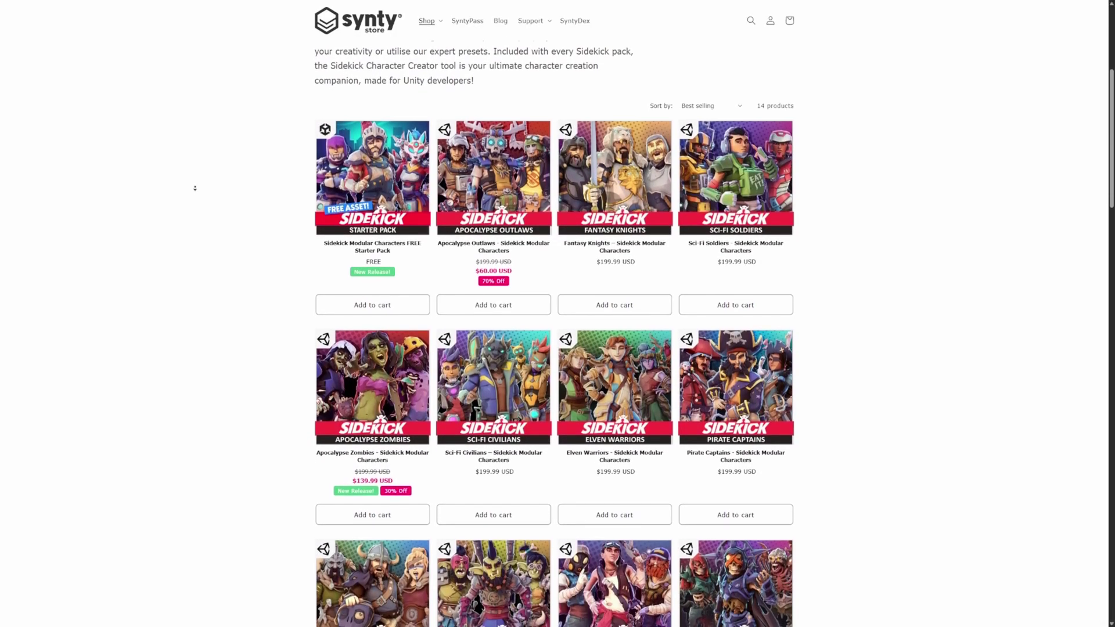
scroll(195, 187, "down", 1)
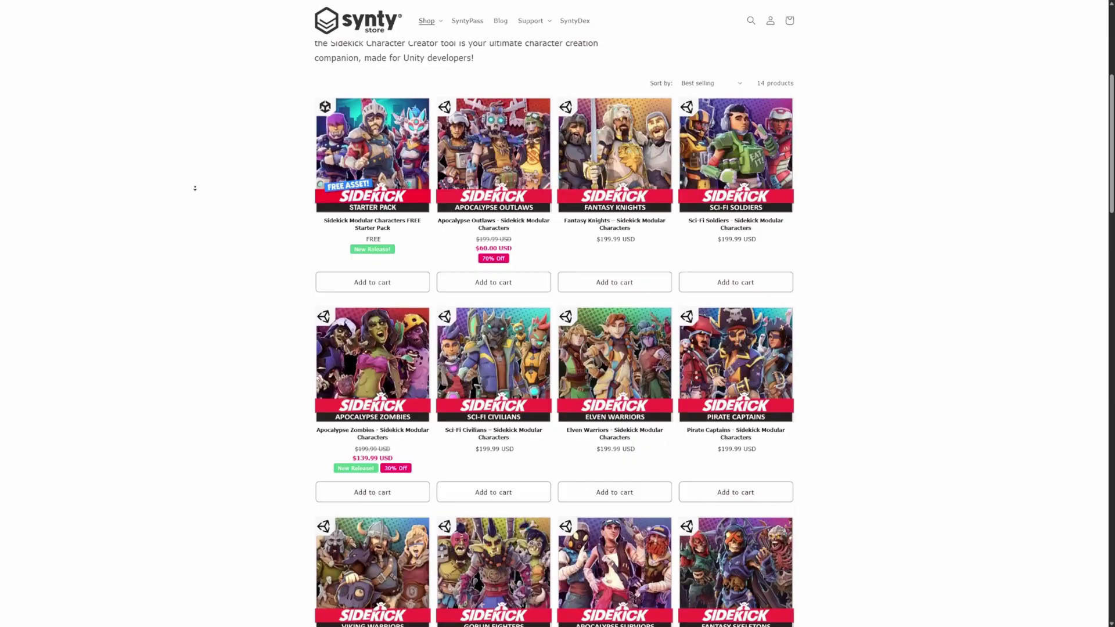
scroll(195, 187, "down", 1)
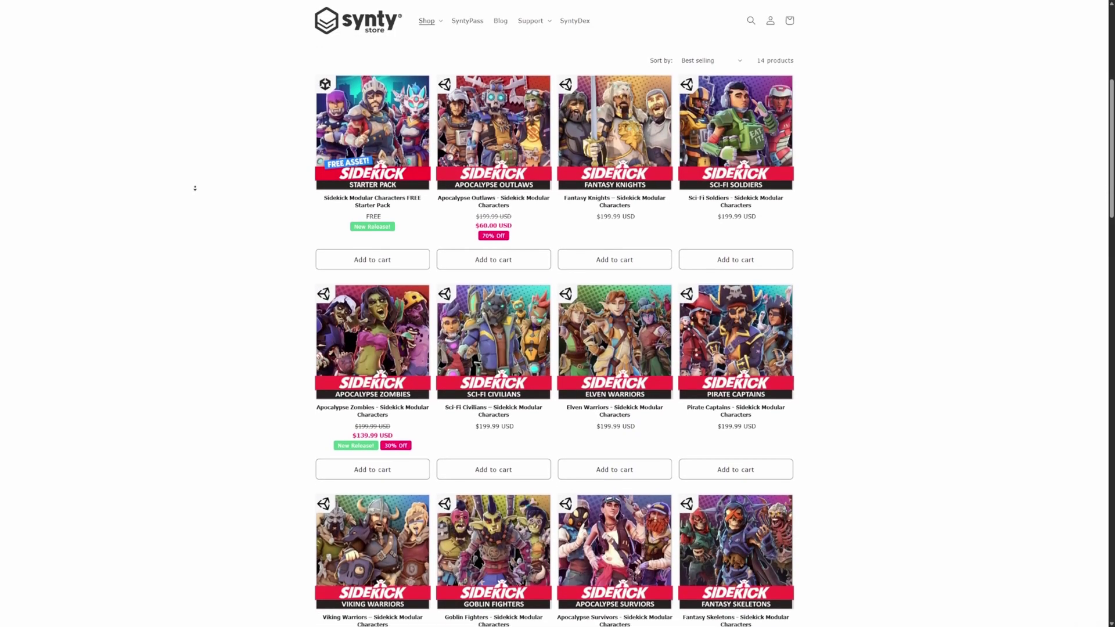
scroll(195, 188, "down", 1)
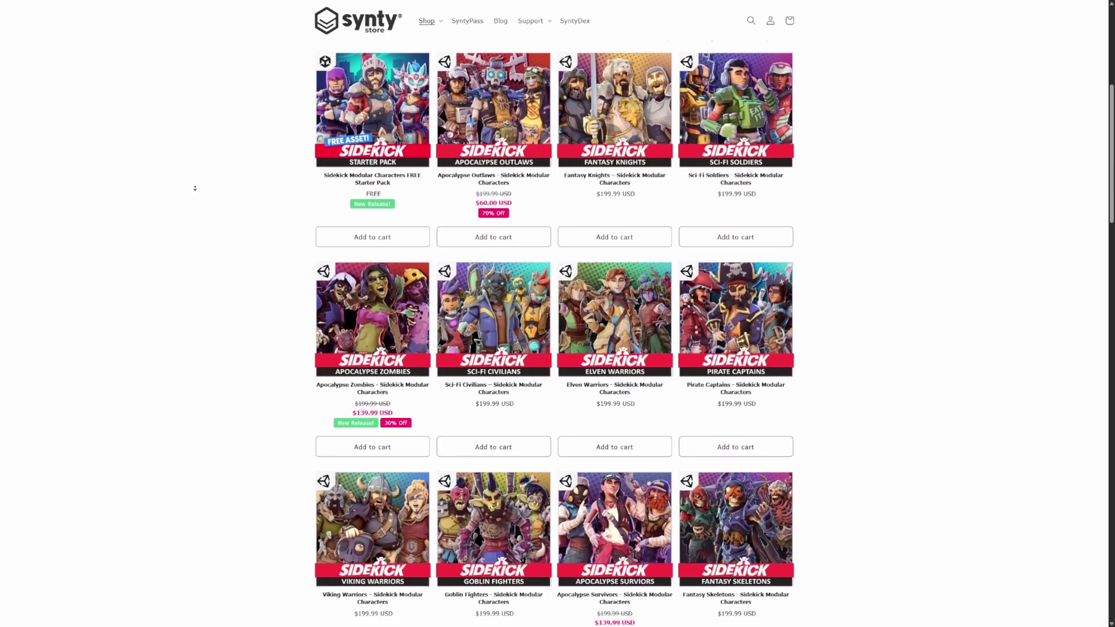
scroll(196, 187, "down", 1)
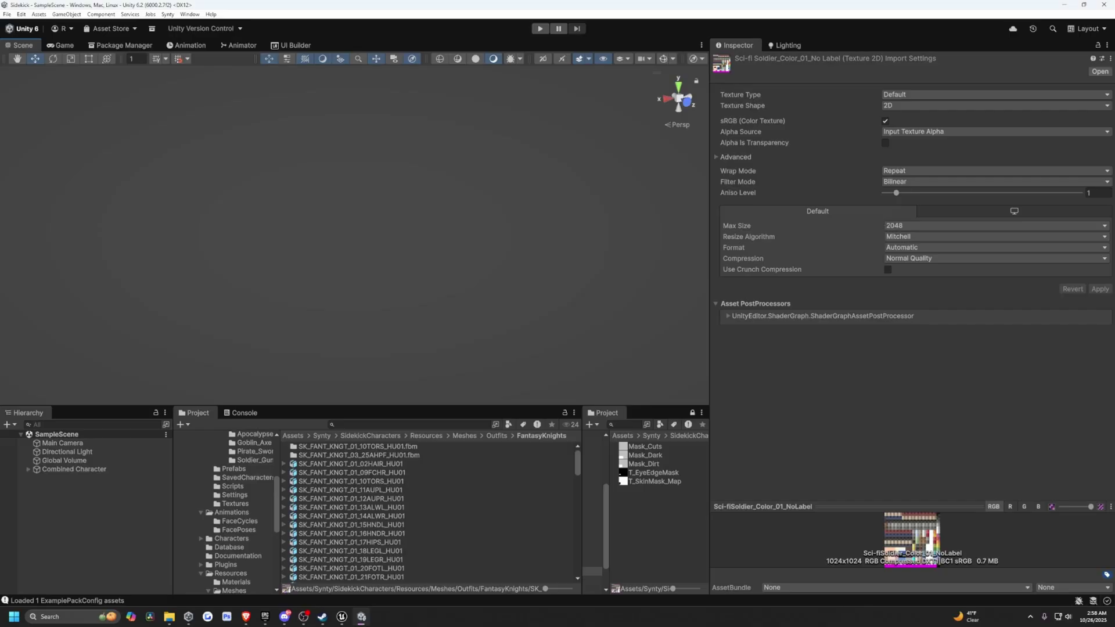
Switch to Unity and examine the character pack folders in Assets/Synty/SidekickCharacters/Characters.
scroll(237, 508, "up", 5)
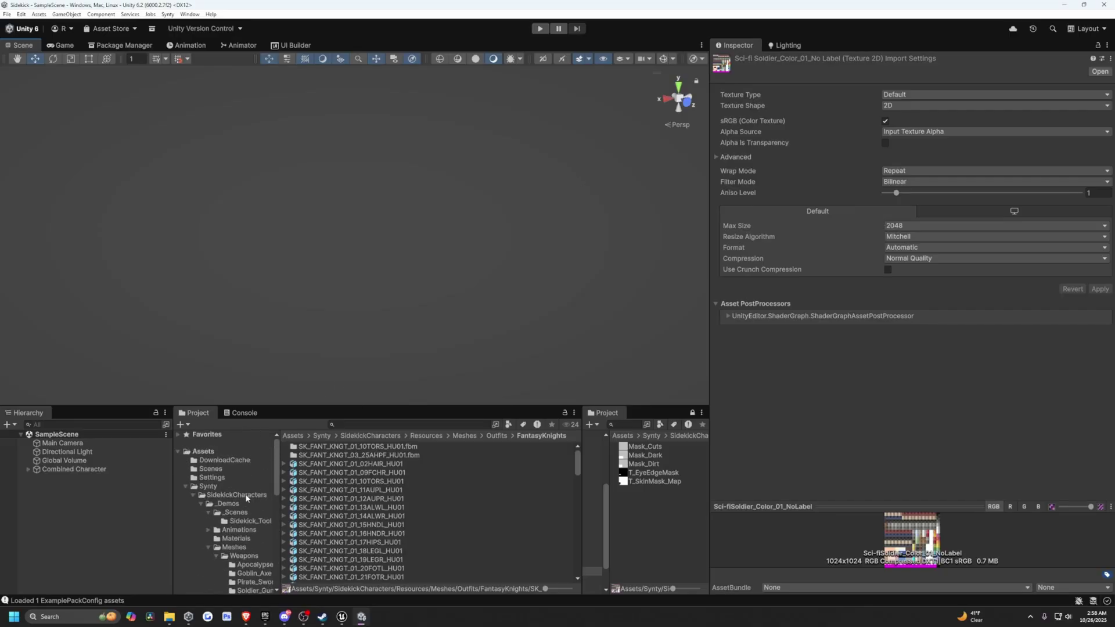
left_click(206, 487)
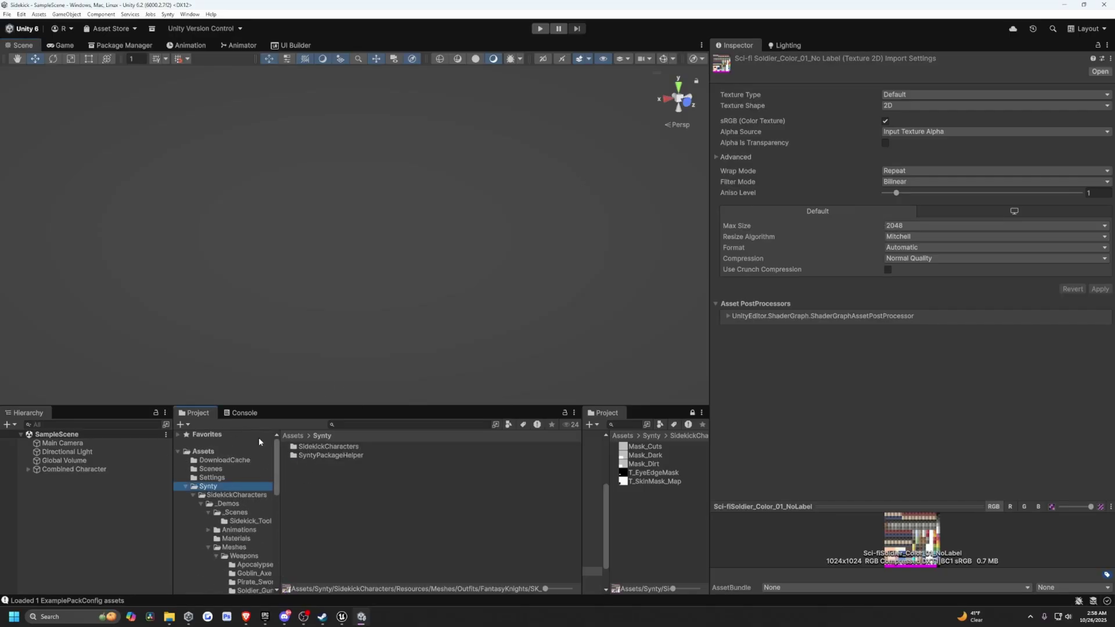
double_click(313, 447)
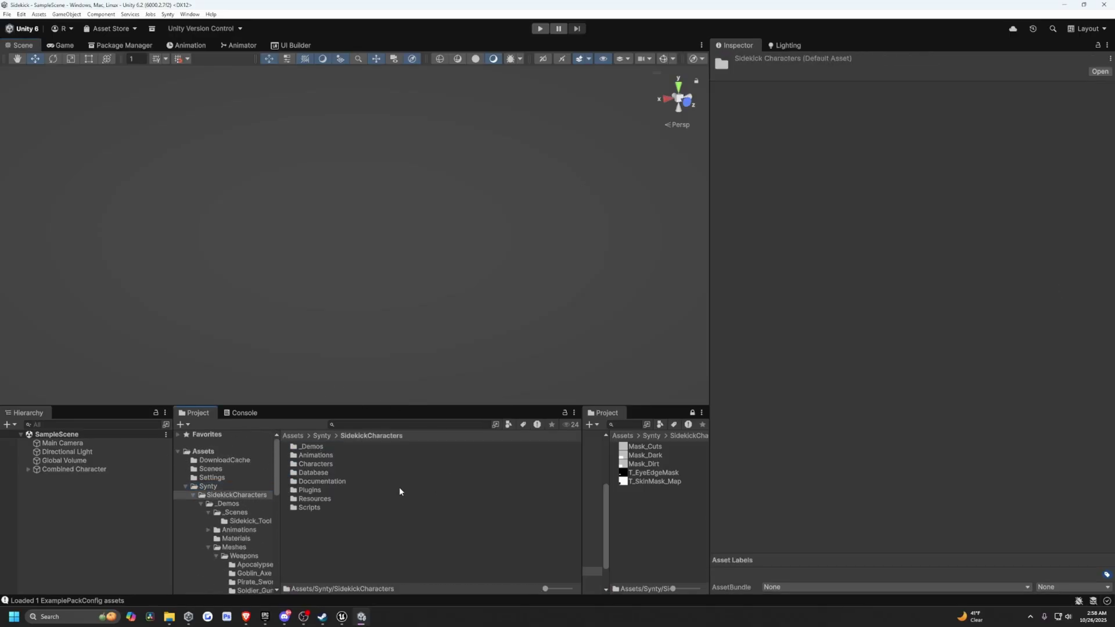
double_click(316, 464)
left_click(325, 450)
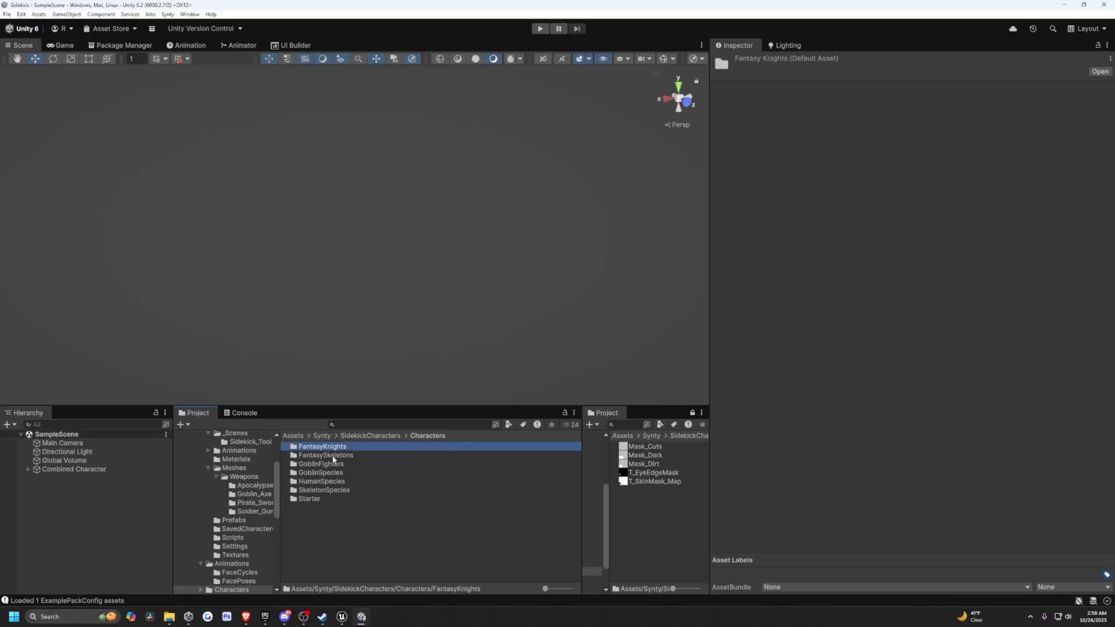
left_click(333, 457)
left_click(335, 464)
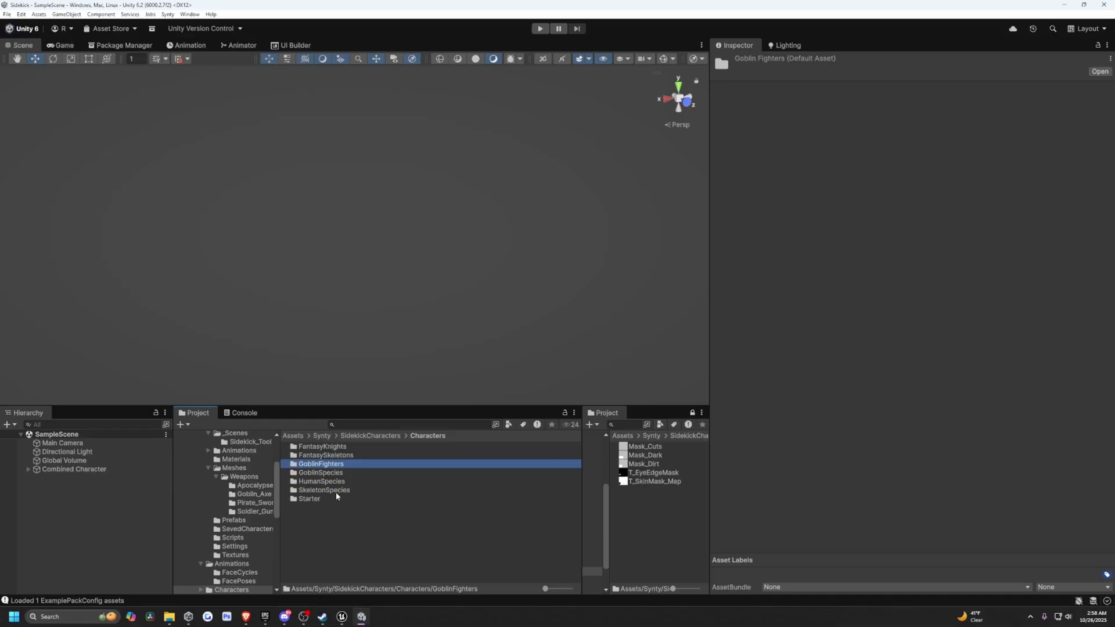
left_click(323, 499)
Collapse the Synty folder tree, then open SidekickCharacters/Resources/Meshes and select the SK_BaseModel asset.
left_click(211, 473)
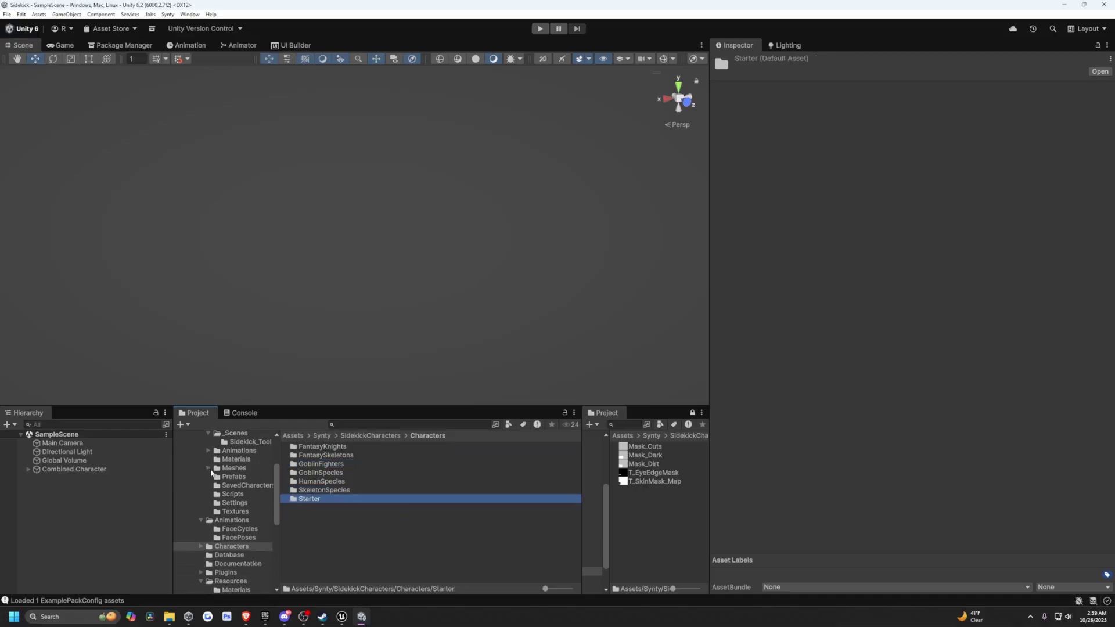
scroll(243, 503, "up", 3)
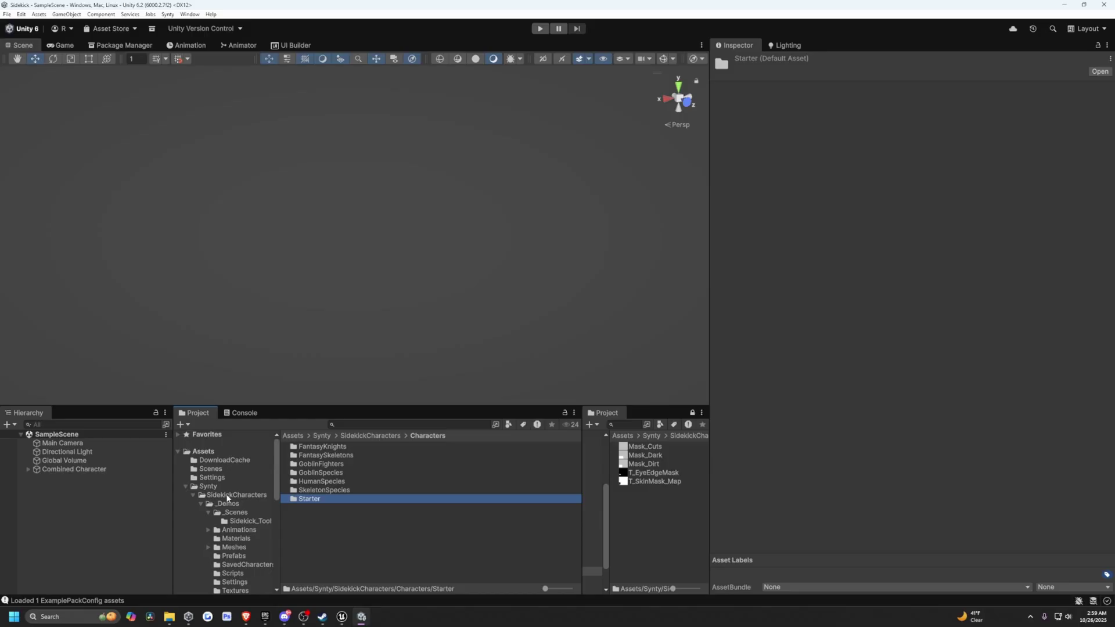
left_click(186, 487)
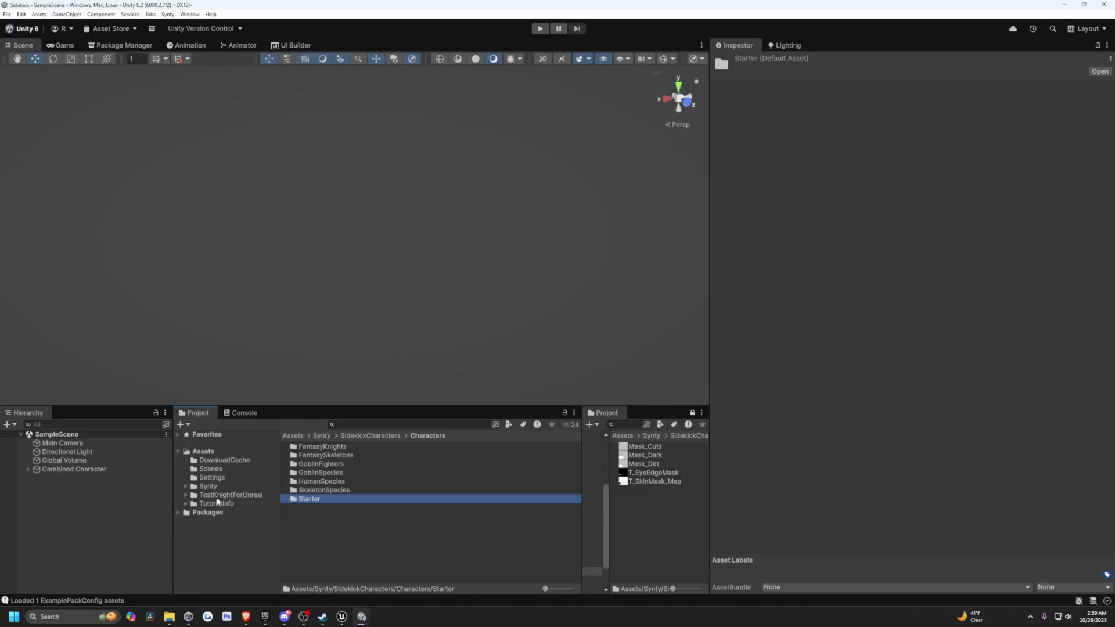
left_click(209, 487)
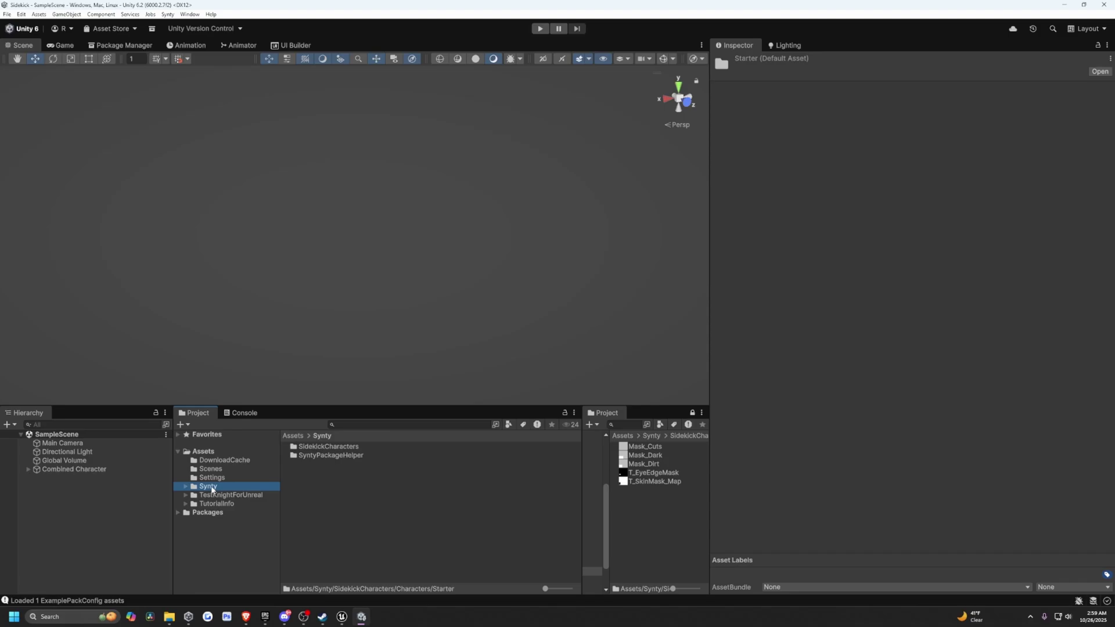
double_click(318, 448)
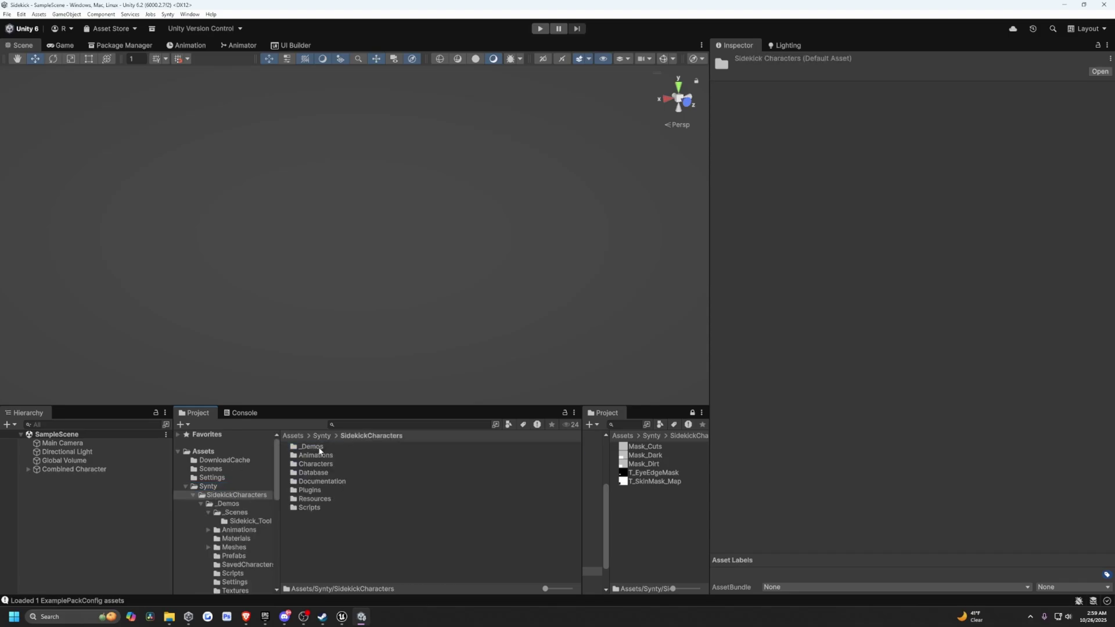
double_click(321, 499)
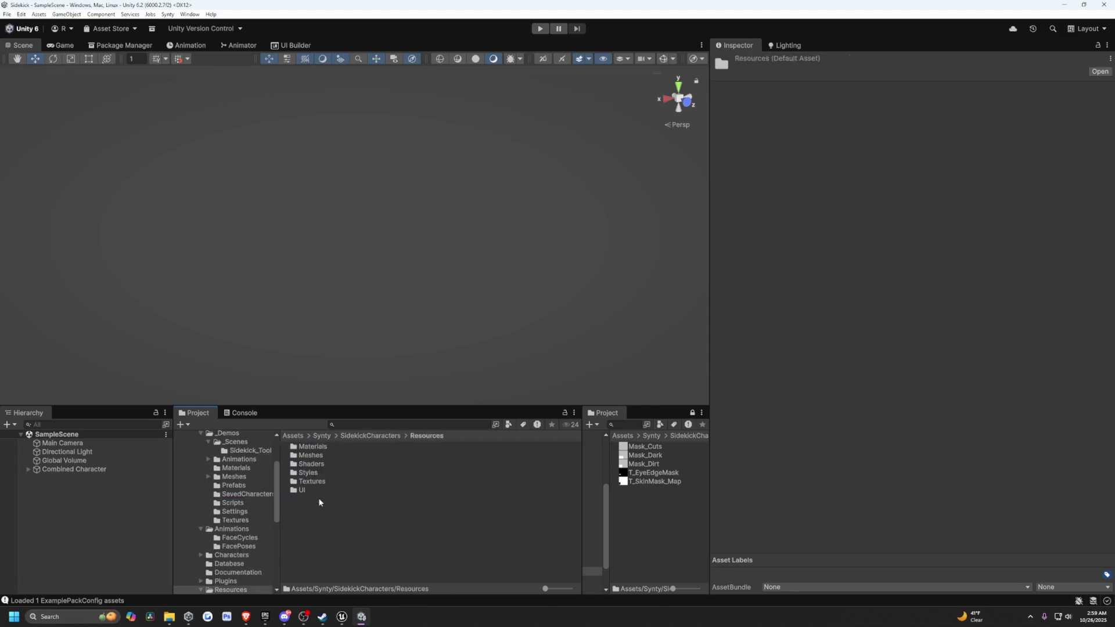
double_click(318, 455)
left_click(293, 465)
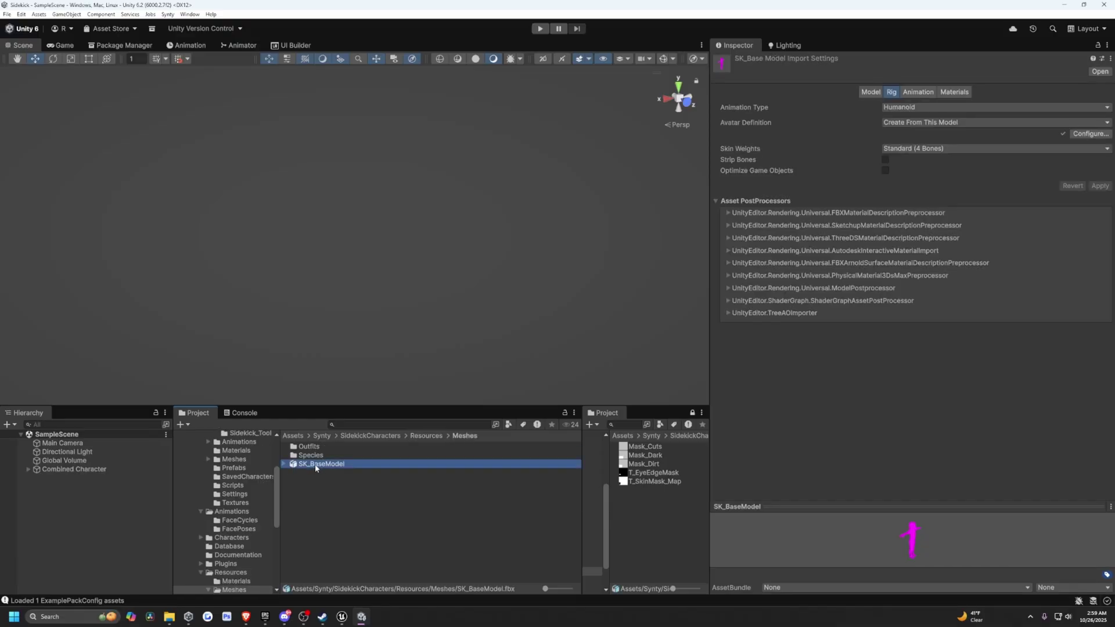
Reveal SK_BaseModel in File Explorer, then narrow its window and move it over the Inspector.
right_click(341, 465)
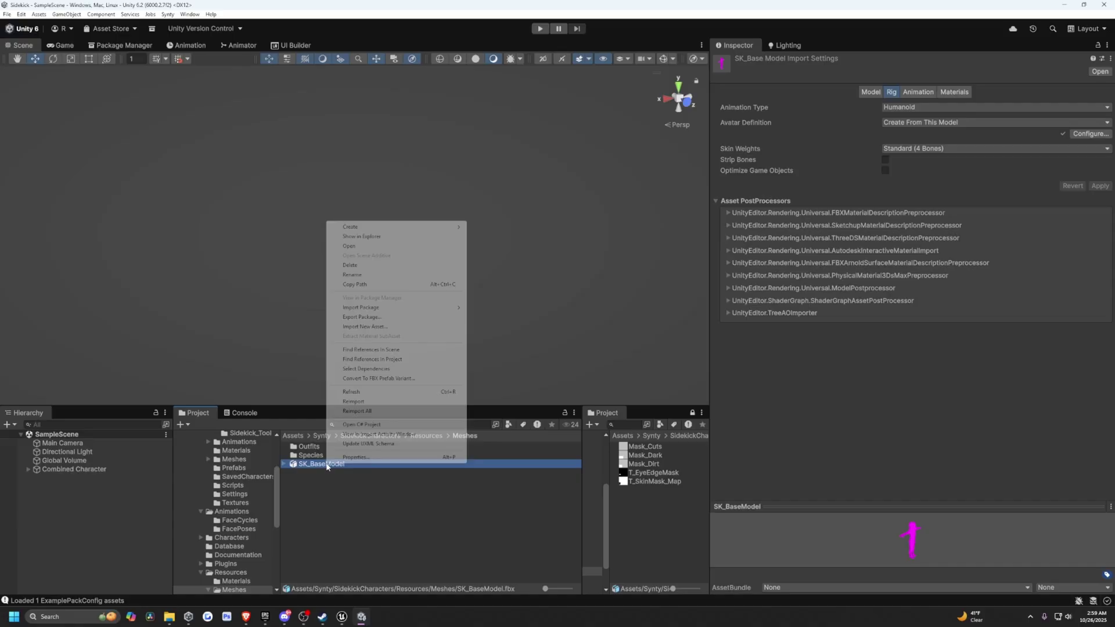
left_click(368, 237)
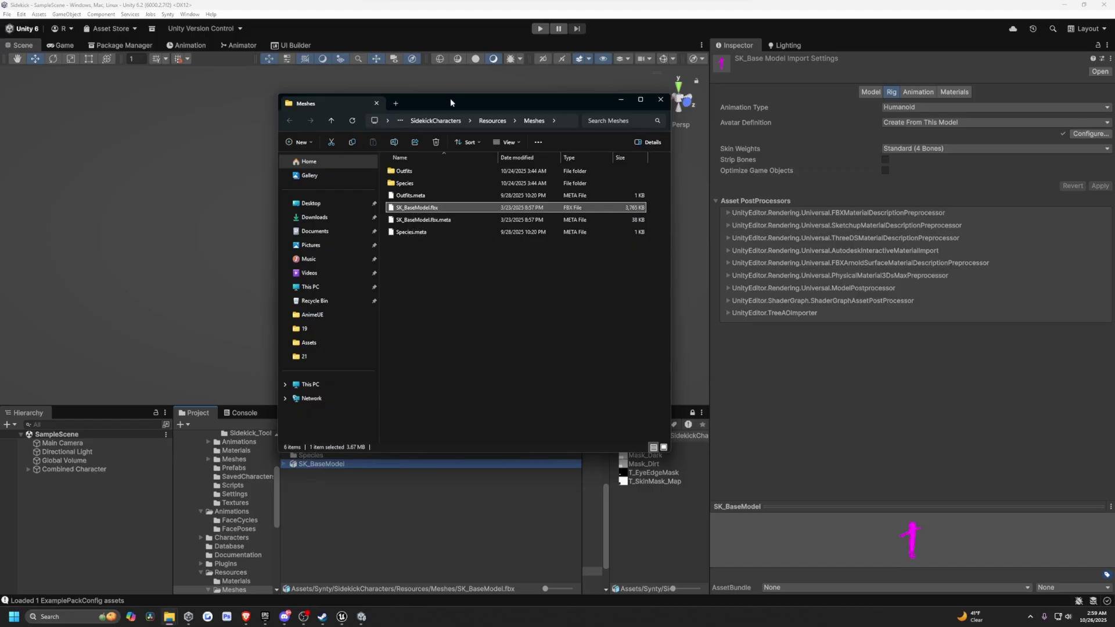
left_click_drag(439, 106, 540, 86)
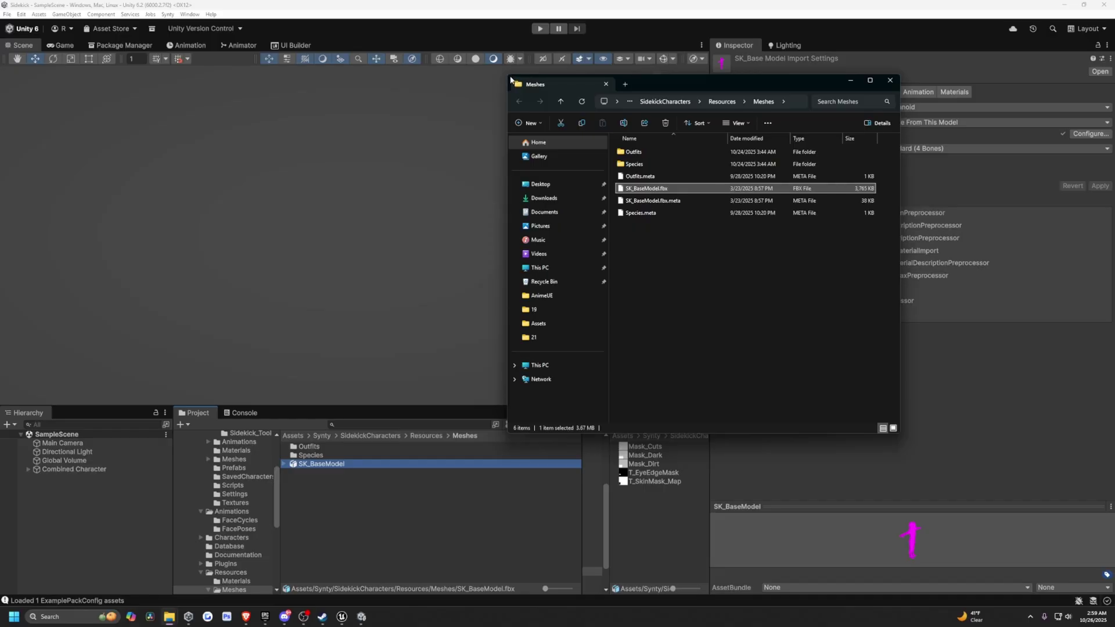
left_click_drag(505, 74, 556, 75)
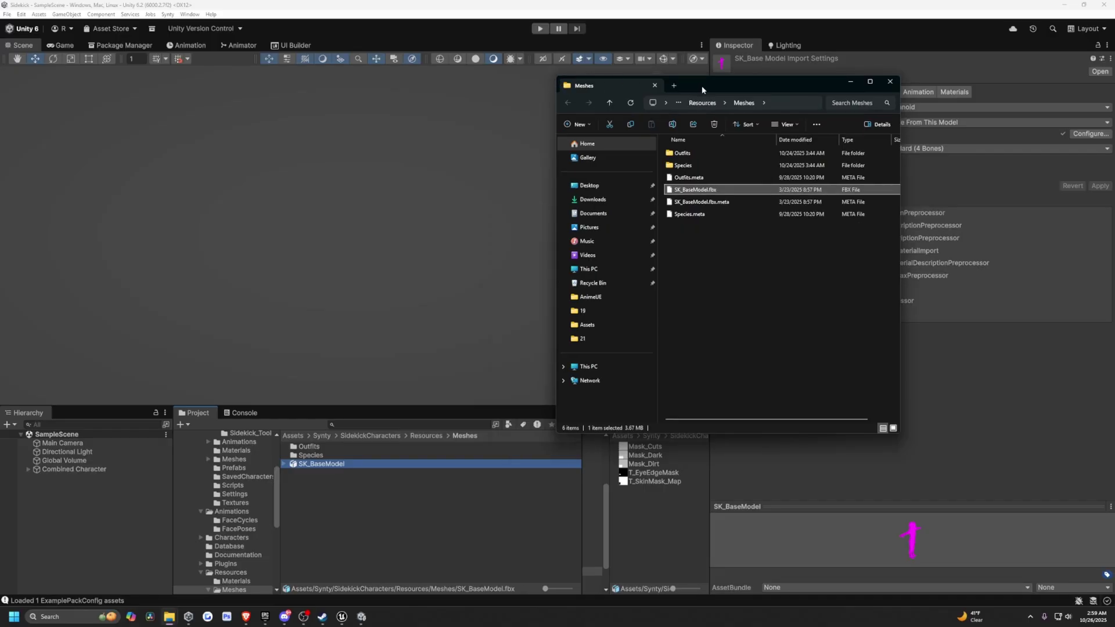
left_click_drag(701, 85, 869, 64)
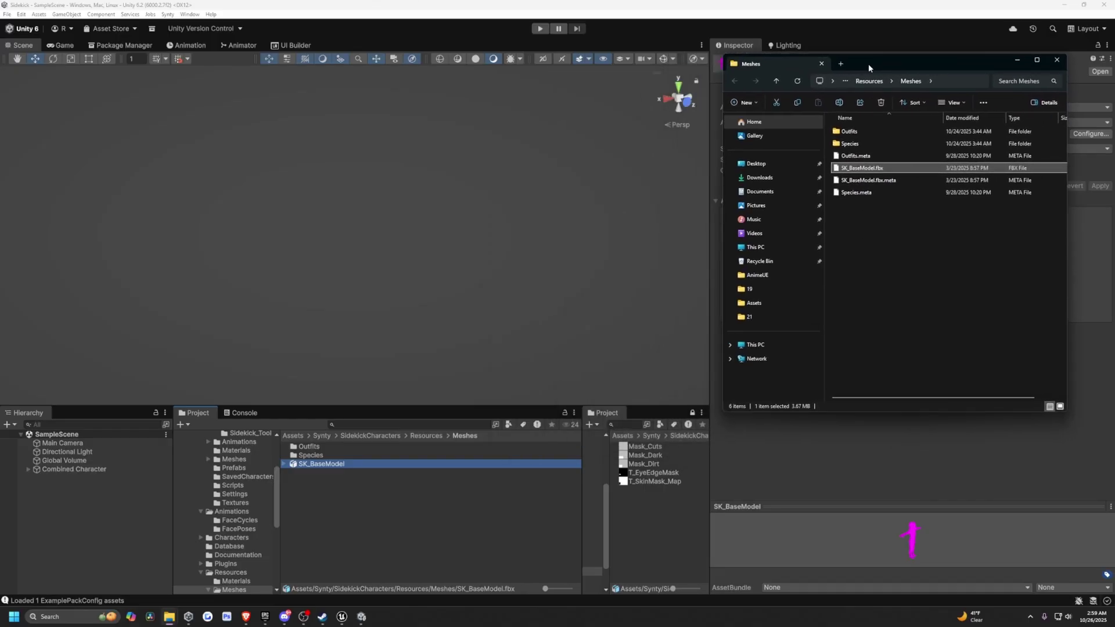
Go back to the Resources folder in Unity and reveal its Textures folder in File Explorer.
left_click(427, 436)
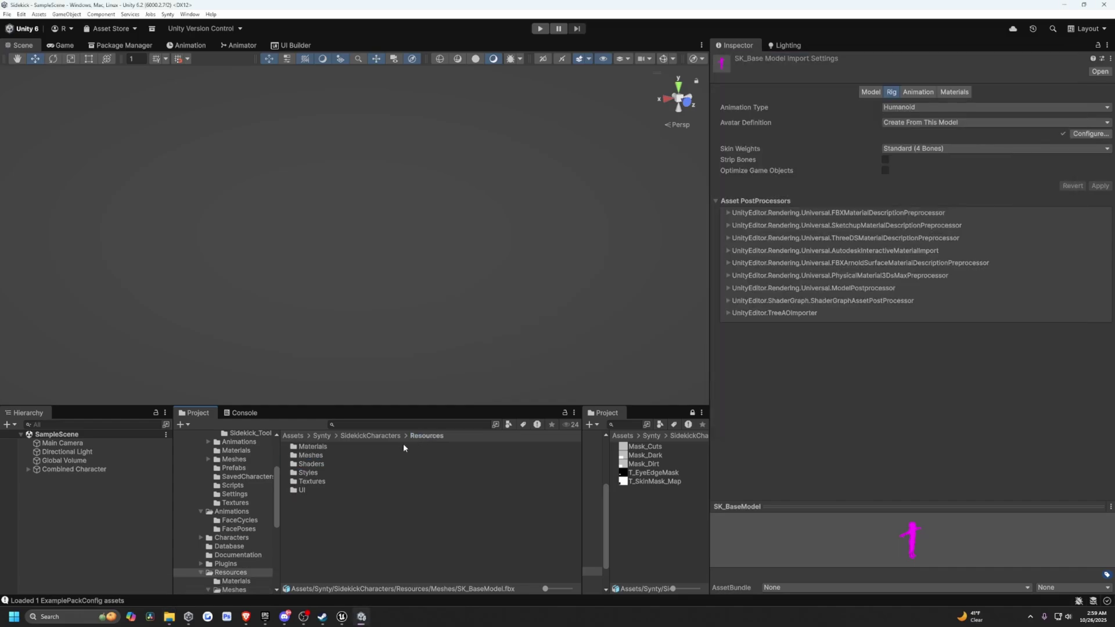
double_click(312, 482)
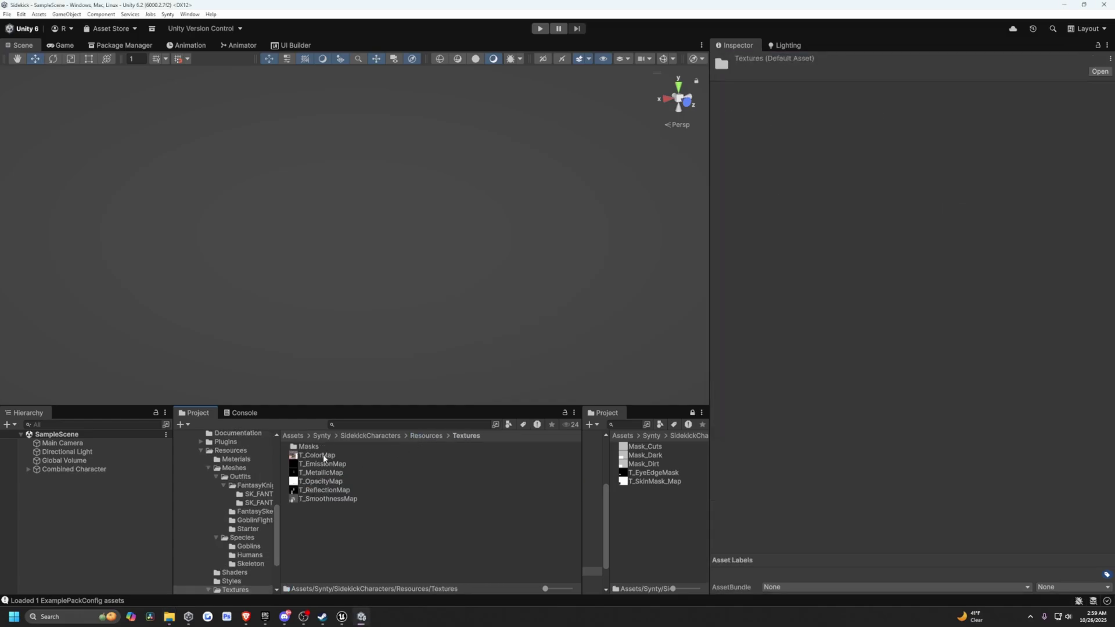
left_click(427, 436)
right_click(312, 483)
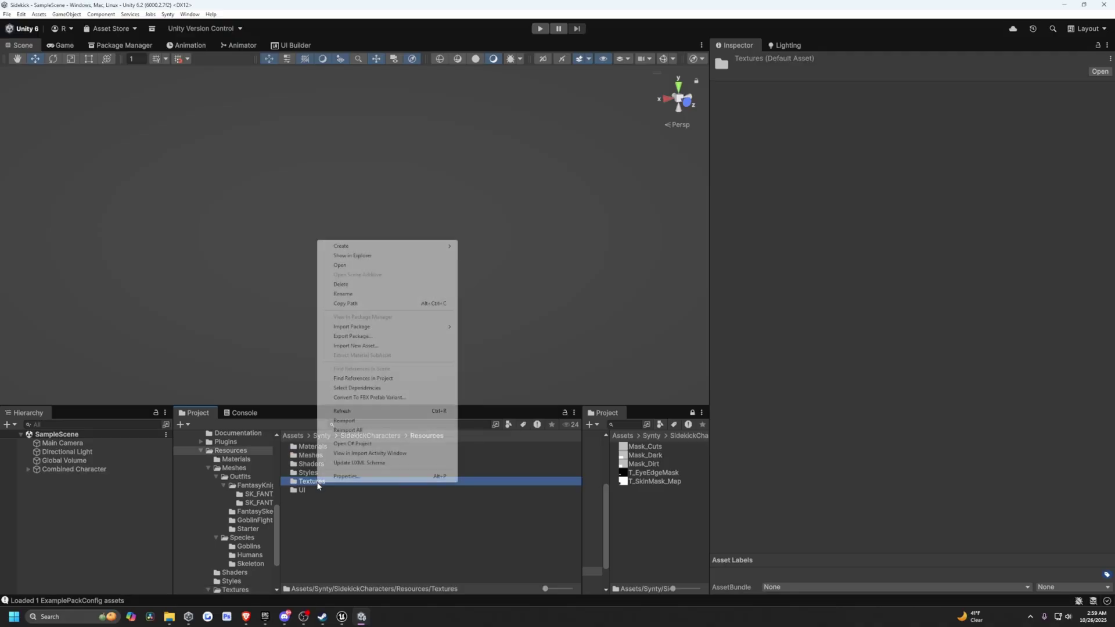
left_click(355, 256)
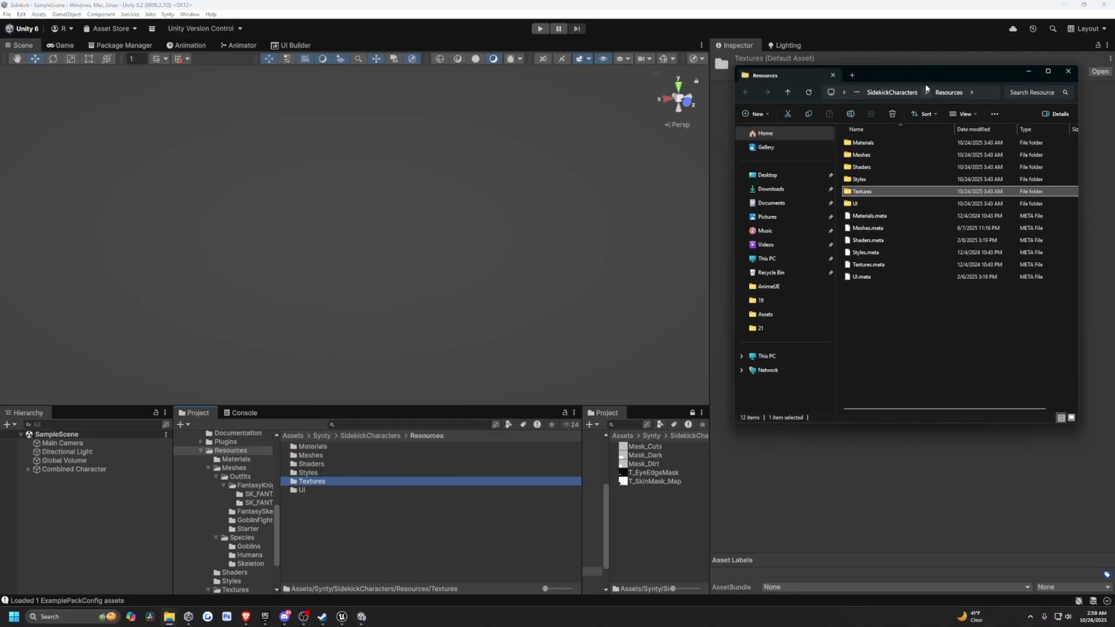
left_click_drag(925, 84, 893, 102)
Switch to the SidekicksTest Unreal Editor, place it beside Unity, and bring the Resources File Explorer window to the front.
mouse_move(342, 616)
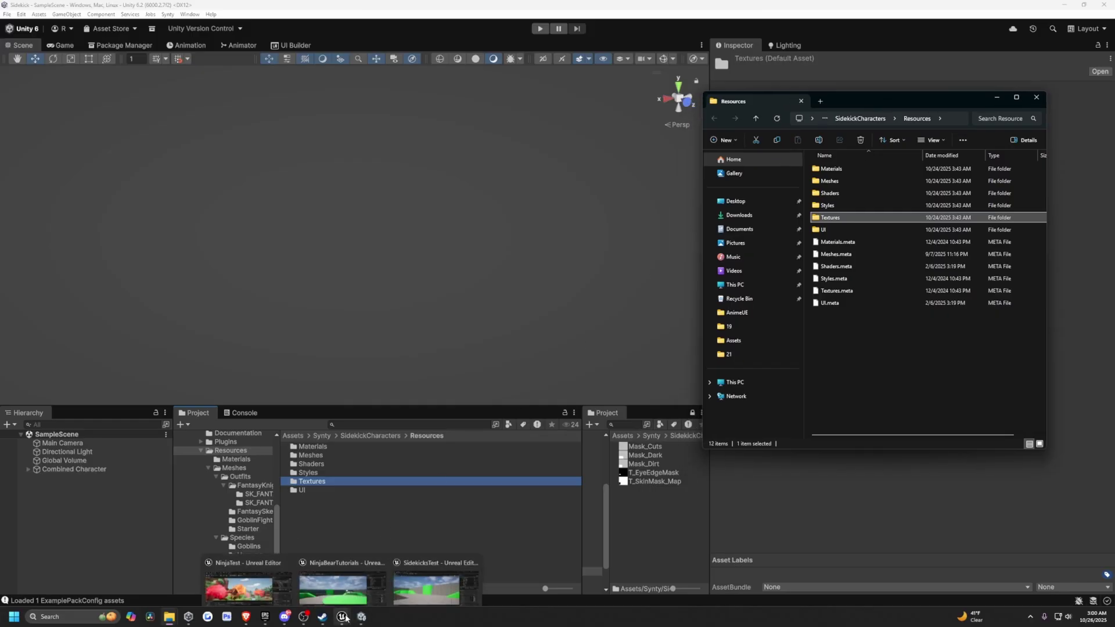
left_click(430, 573)
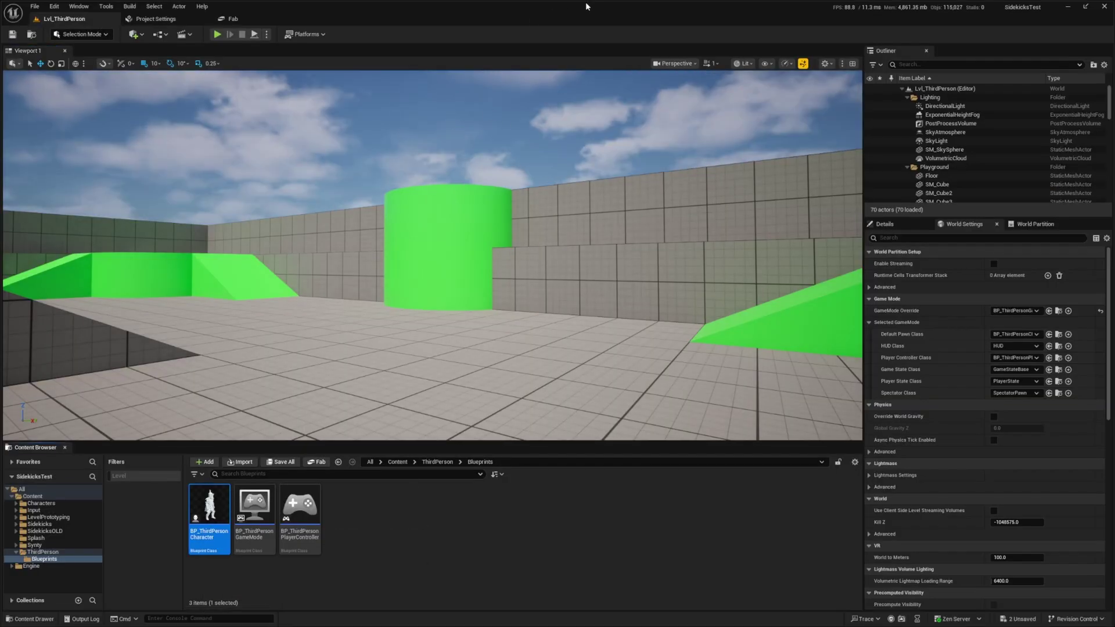
left_click(1087, 6)
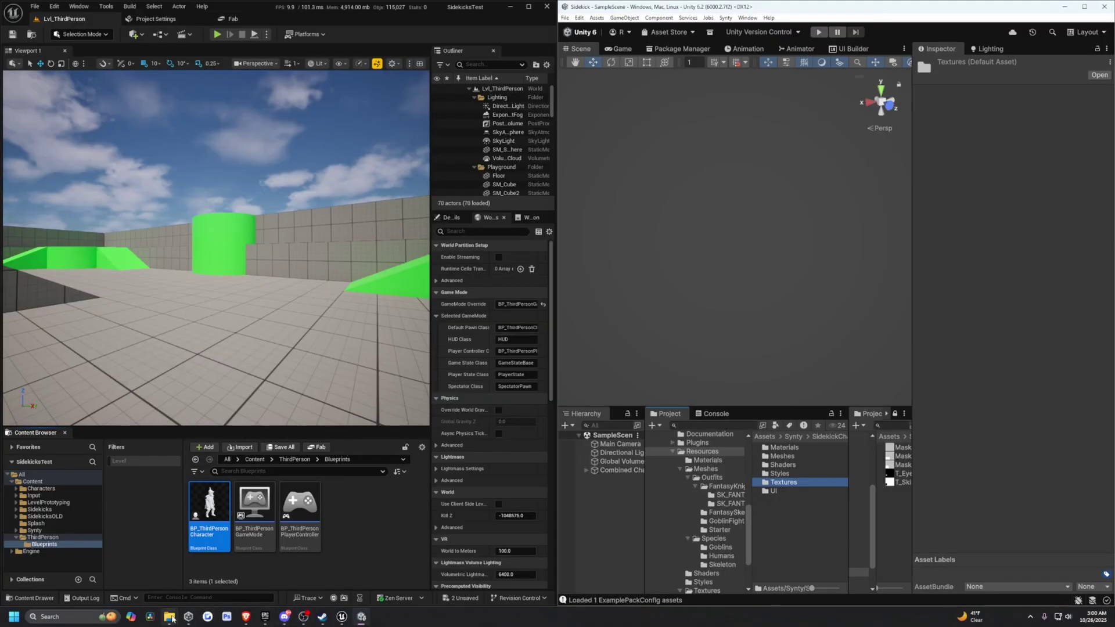
mouse_move(169, 617)
left_click(277, 579)
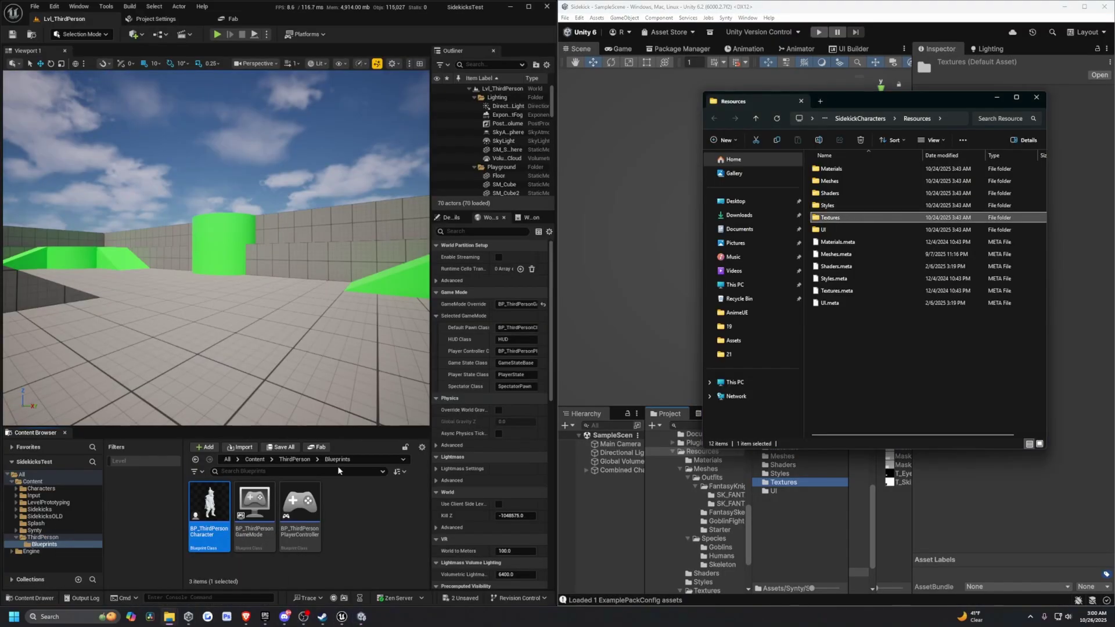
Create a folder named SideKicks inside Unreal's Content/Synty folder and open it.
left_click(34, 530)
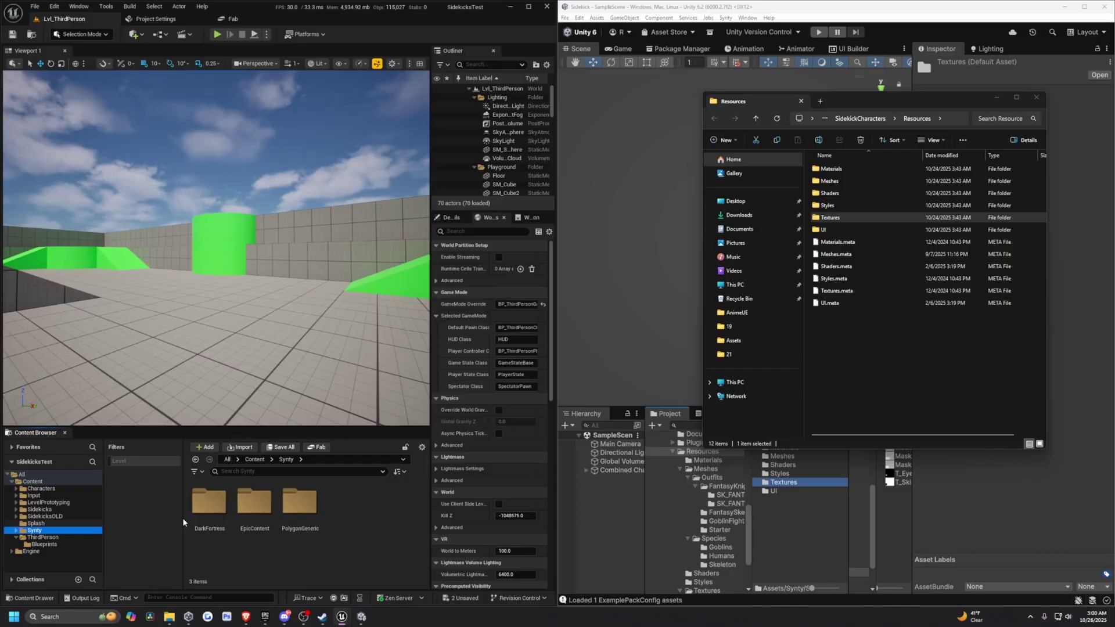
right_click(349, 522)
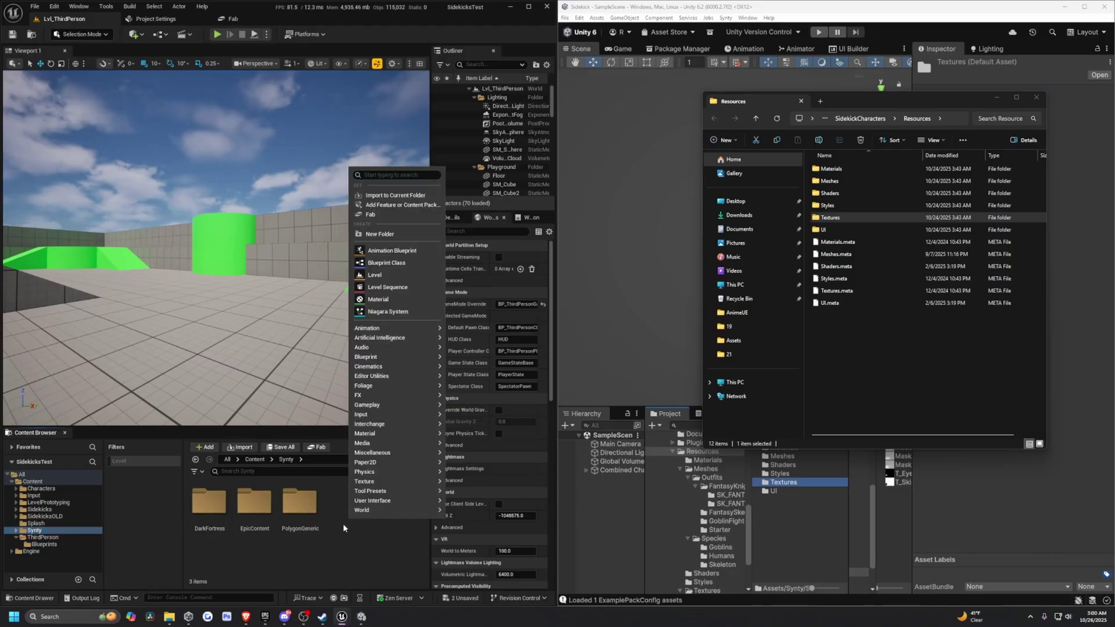
left_click(391, 232)
type("Sid")
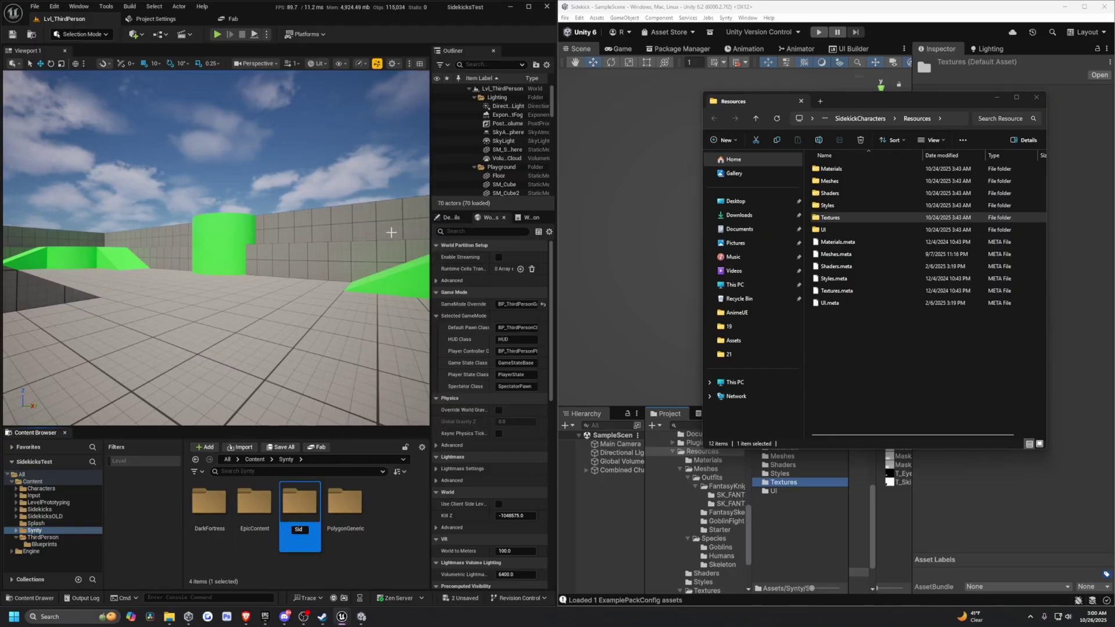
type("eKicks")
key("Return")
key("Return")
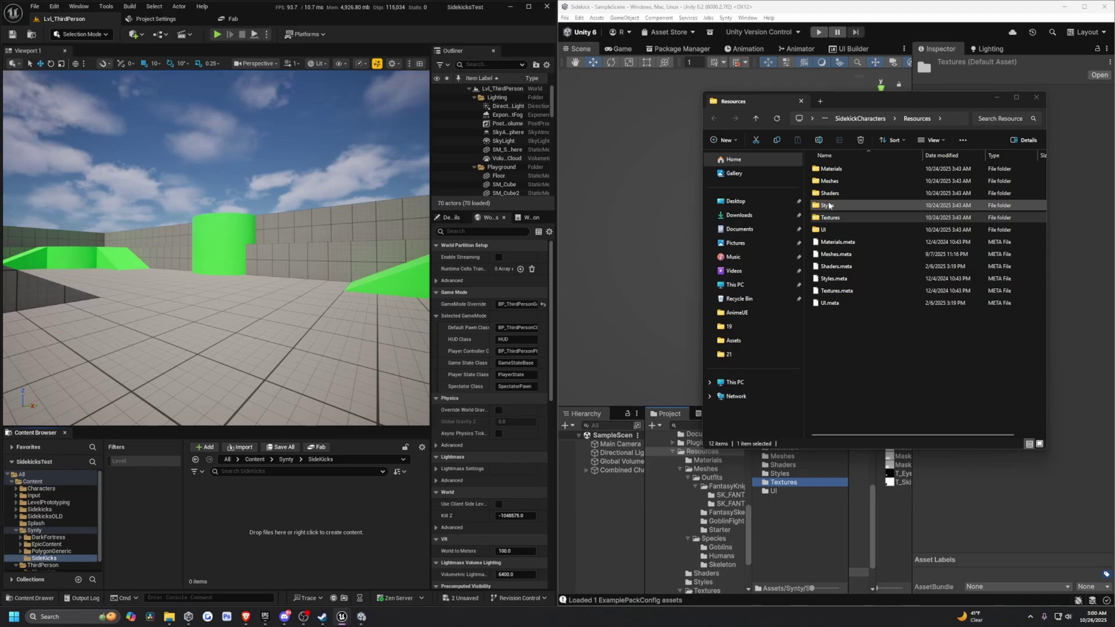
Import the Resources Textures folder into Unreal's SideKicks folder, open it in both windows, and enlarge the Content Browser.
left_click_drag(827, 217, 294, 535)
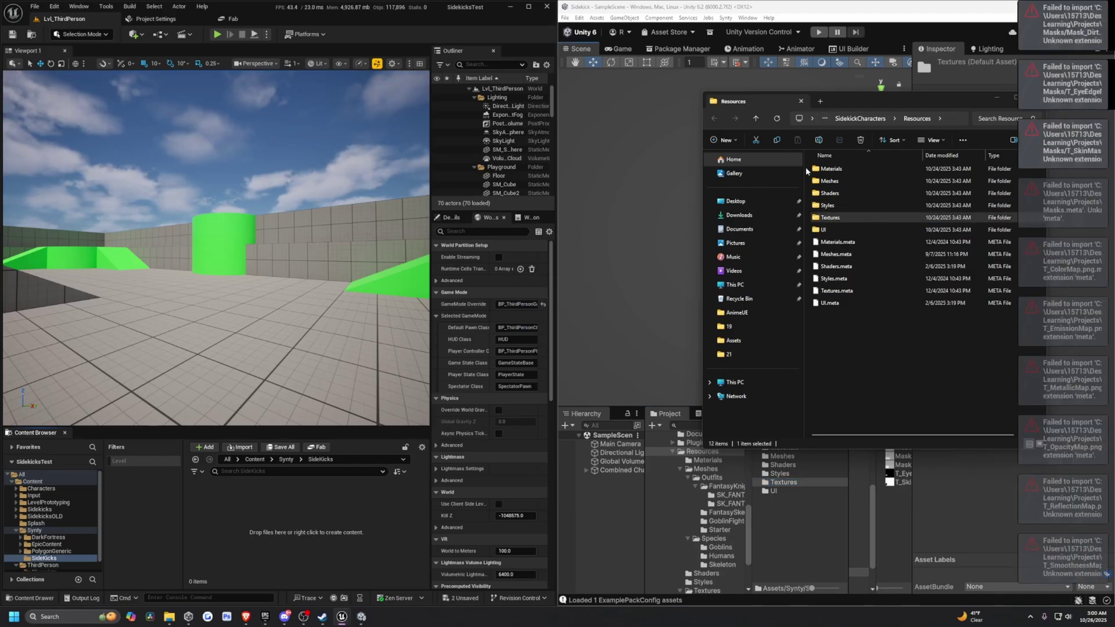
left_click_drag(806, 171, 710, 175)
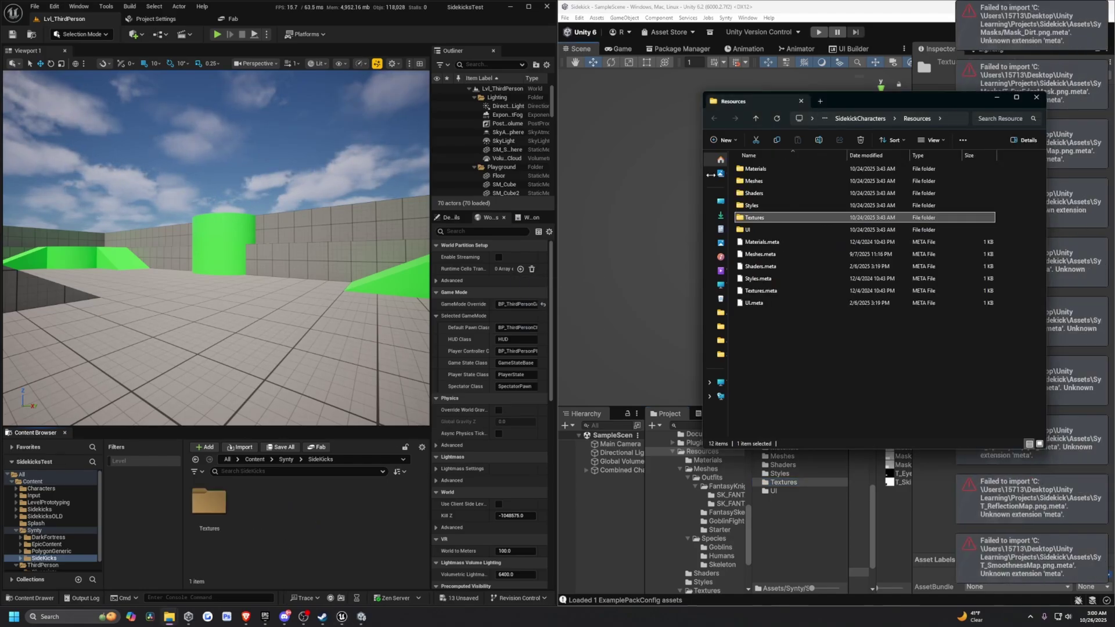
double_click(778, 218)
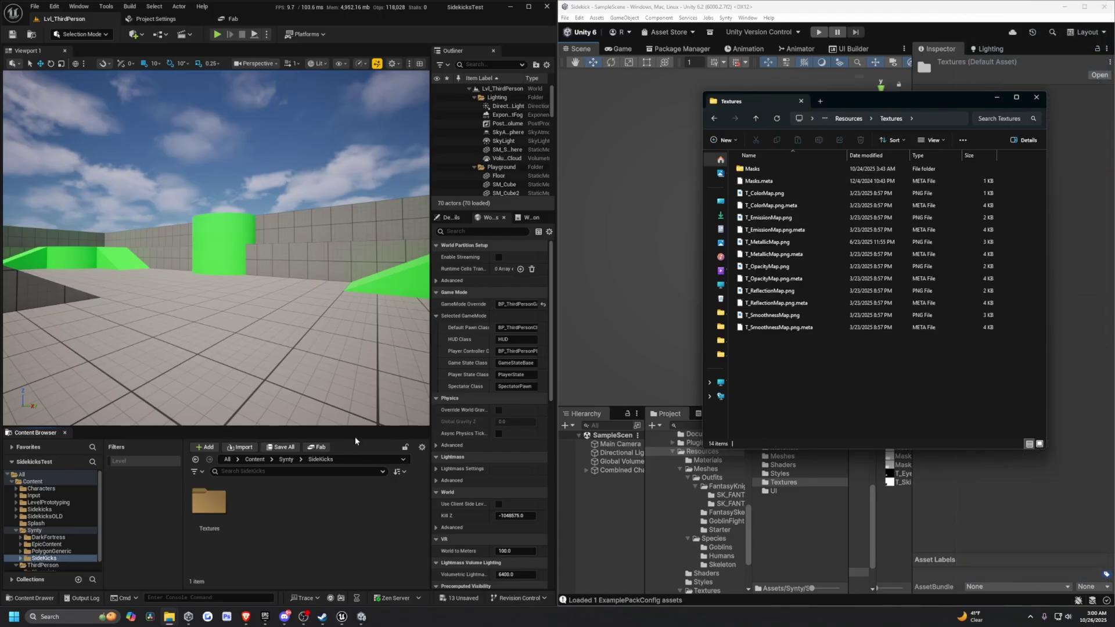
double_click(214, 505)
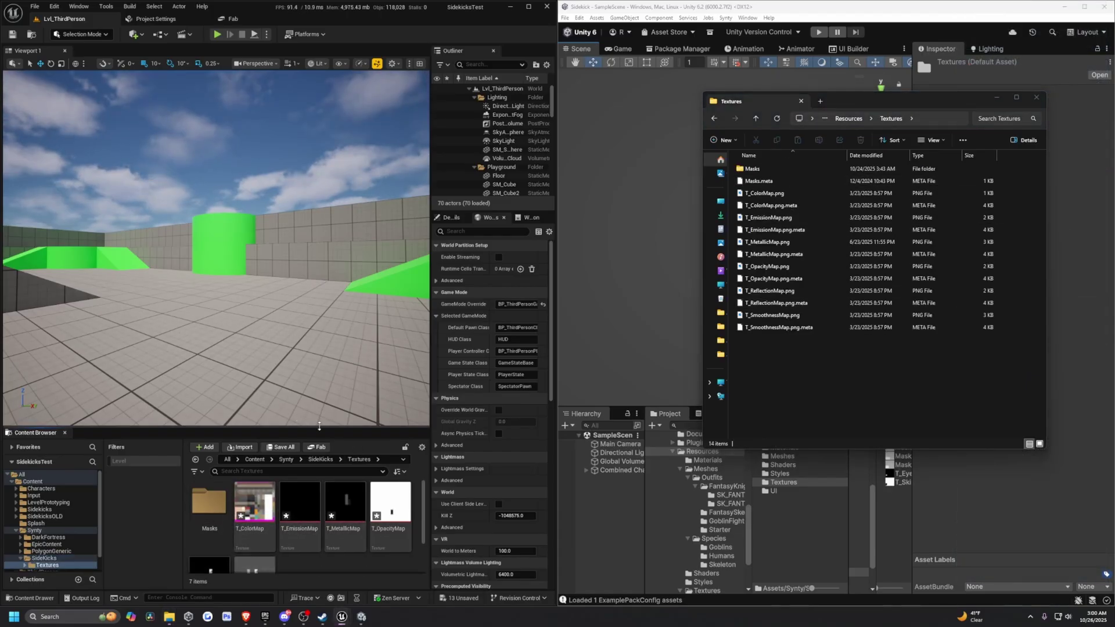
left_click_drag(298, 432, 297, 387)
Create a material from the T_ColorMap texture and name it M_T_ColorMap_Mat.
left_click(258, 464)
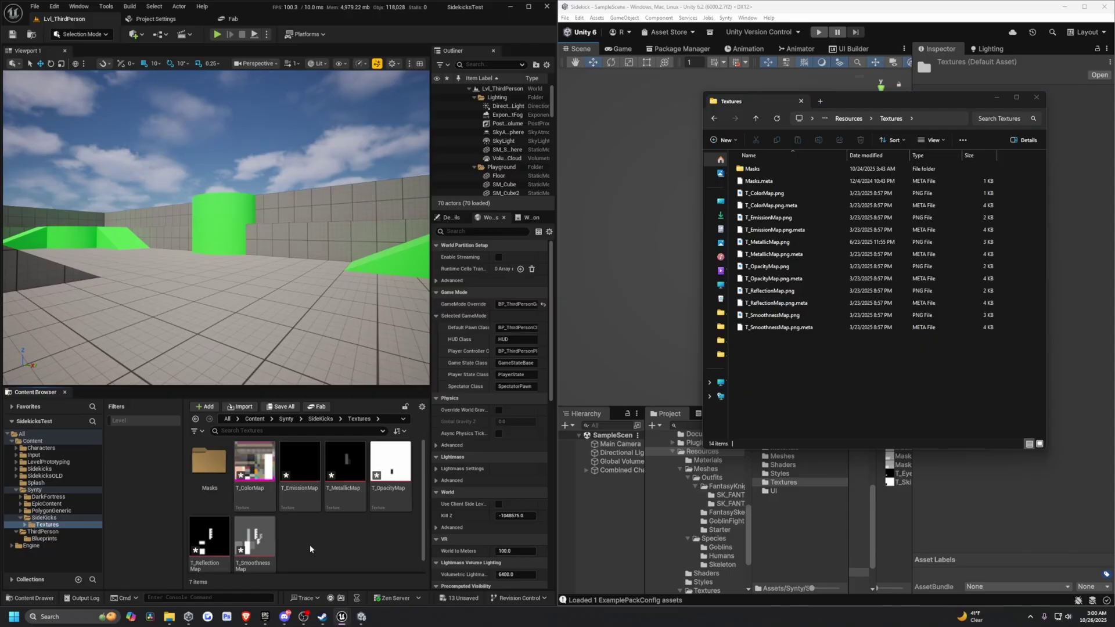
right_click(259, 467)
left_click(302, 125)
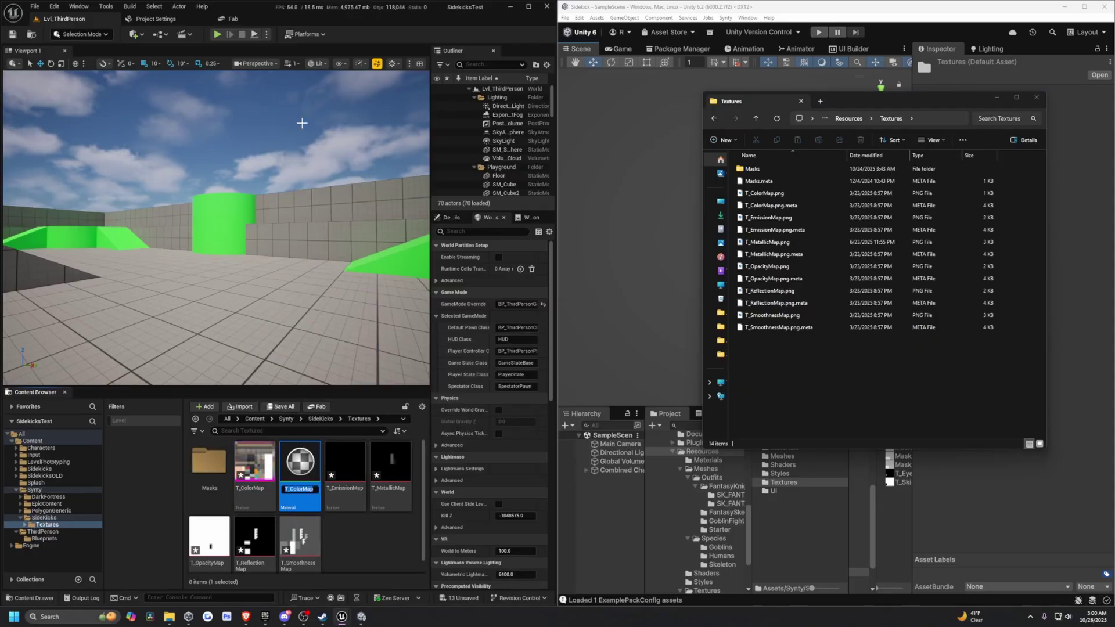
key("Home")
type("M_")
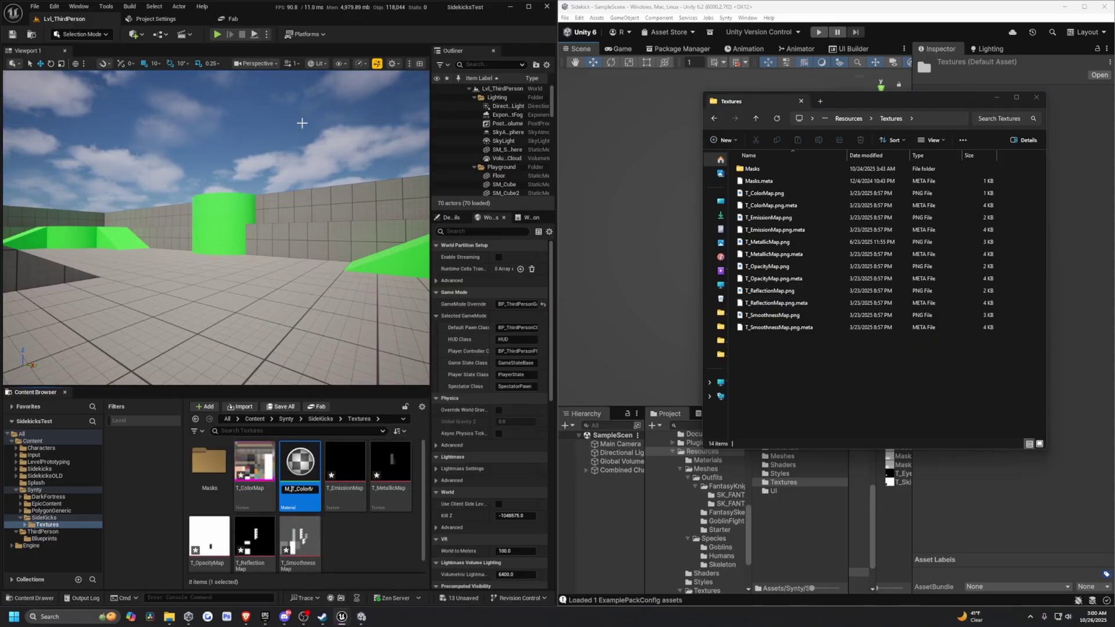
key("Return")
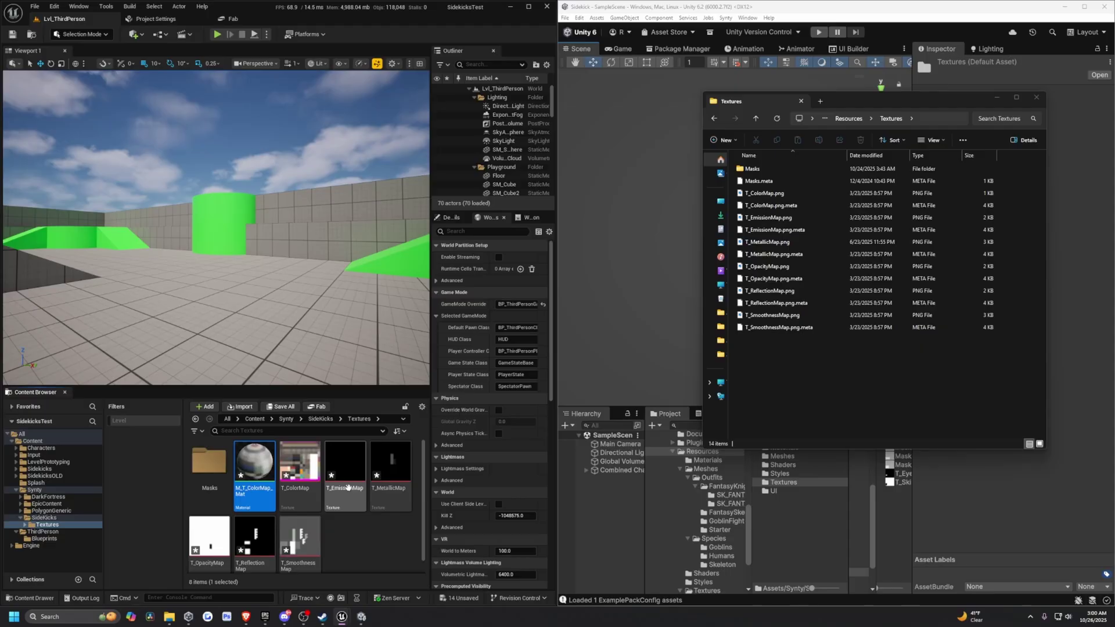
Set the T_ColorMap texture's Filter to Nearest, then save the texture and close its editor.
double_click(299, 468)
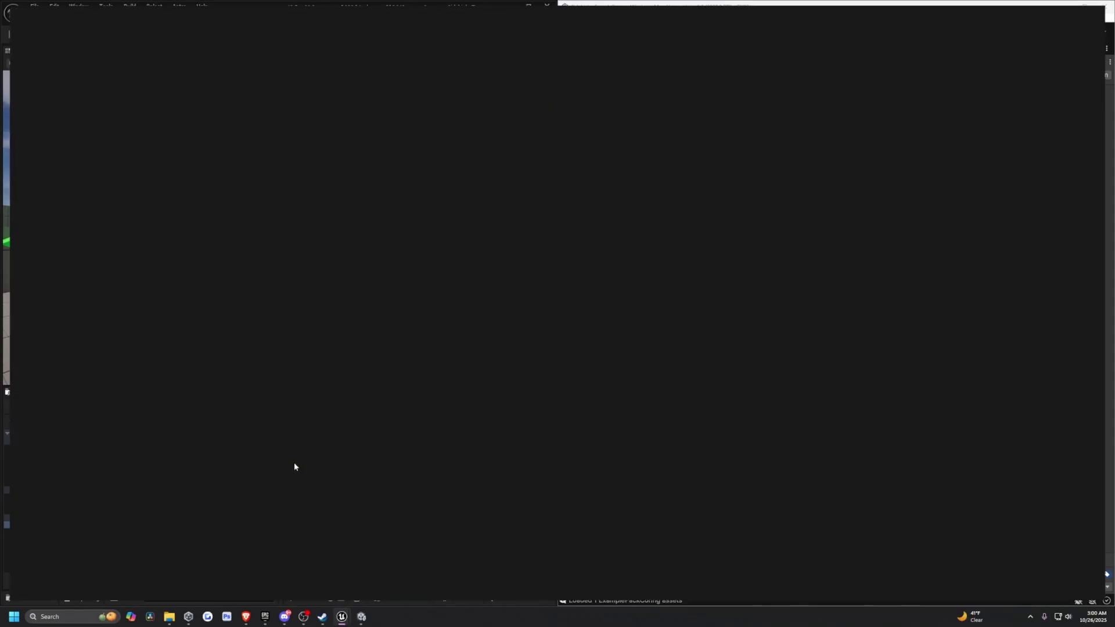
scroll(426, 336, "up", 5)
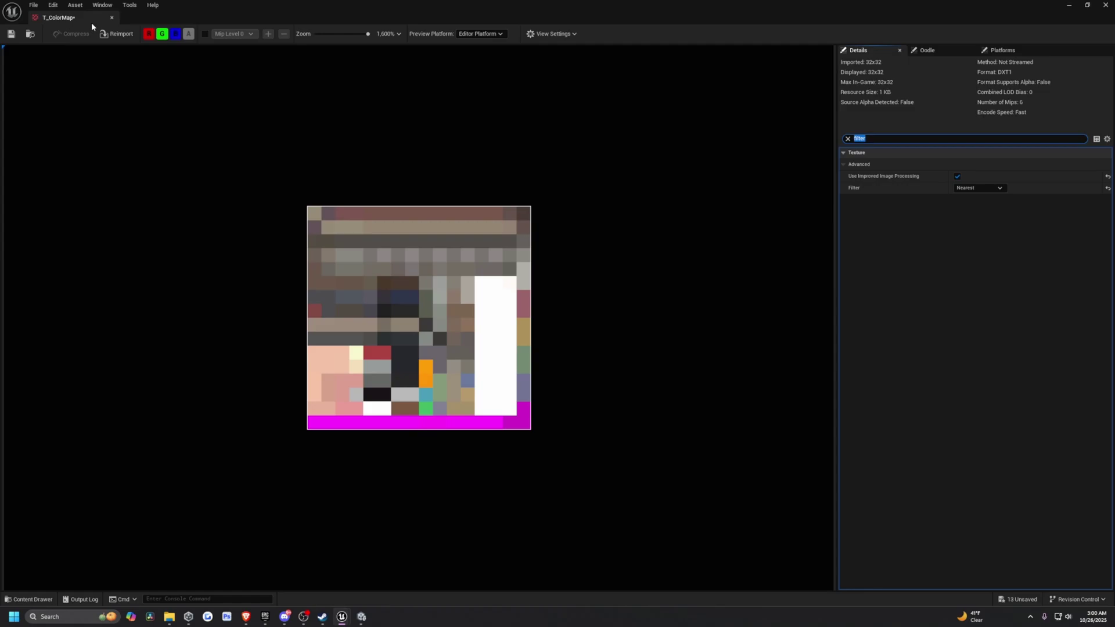
key("ctrl+s")
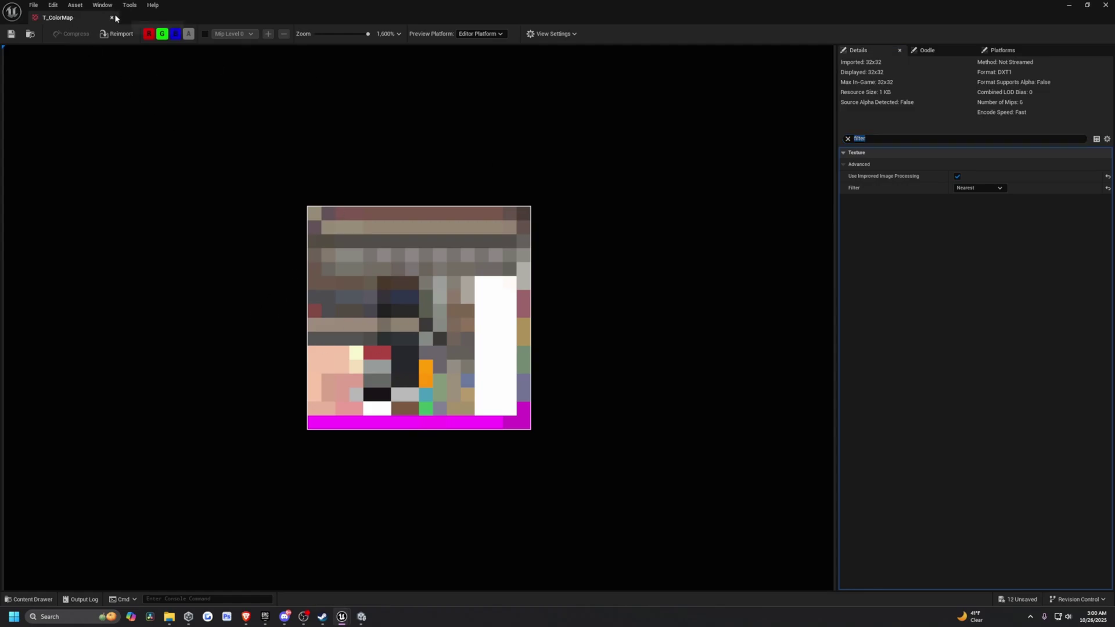
left_click(112, 18)
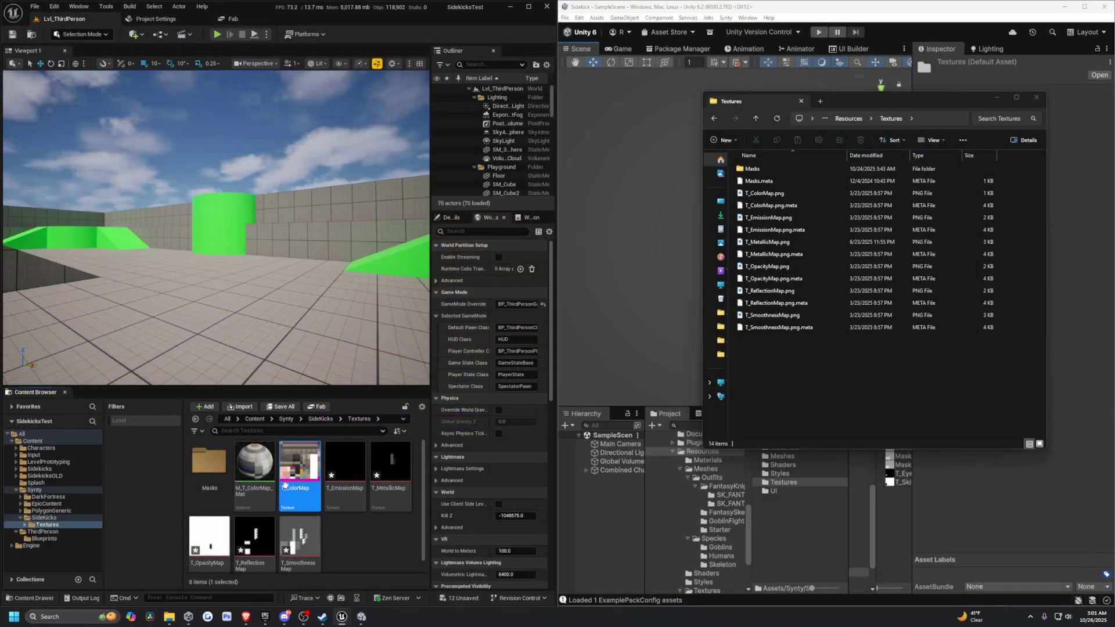
Close the Textures File Explorer window and narrow Unity's Inspector to give the Project area more room.
left_click(1035, 98)
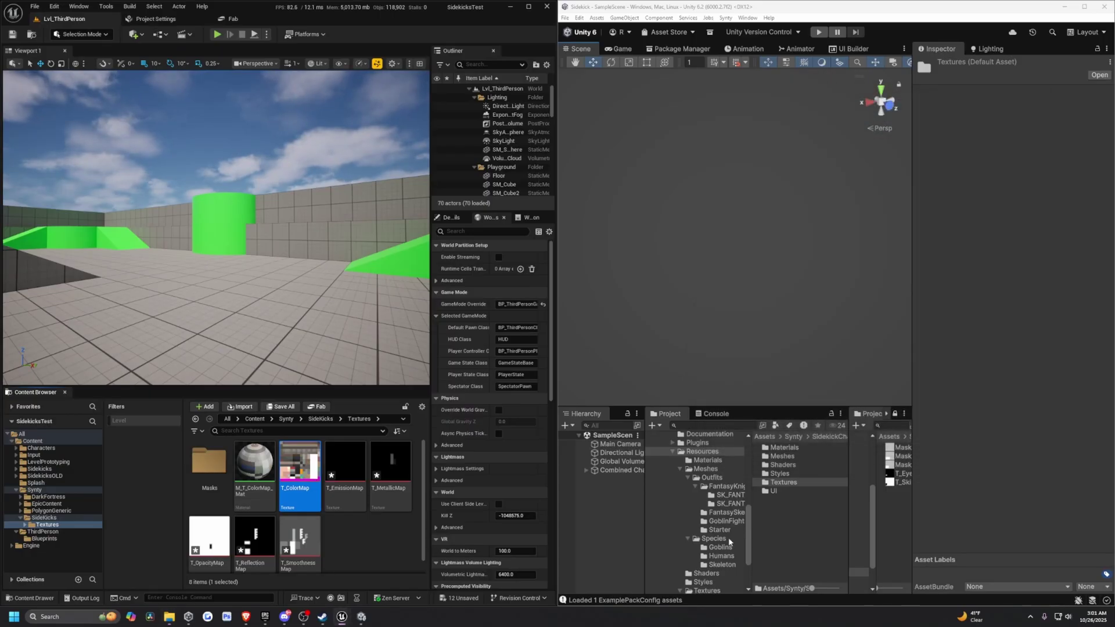
left_click_drag(849, 427, 859, 427)
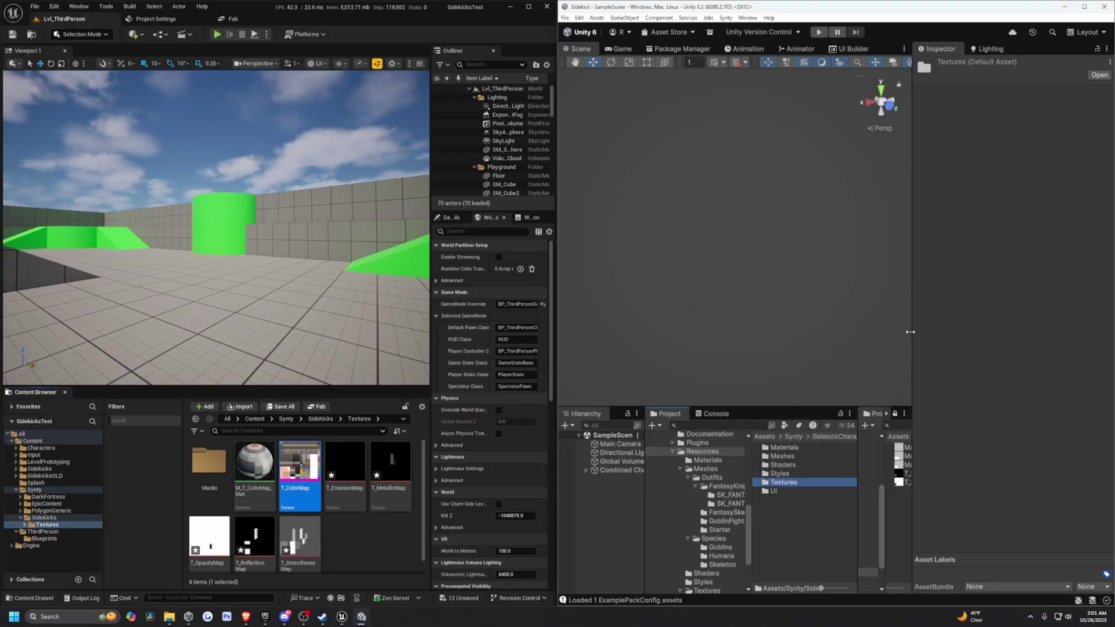
left_click_drag(910, 332, 1042, 305)
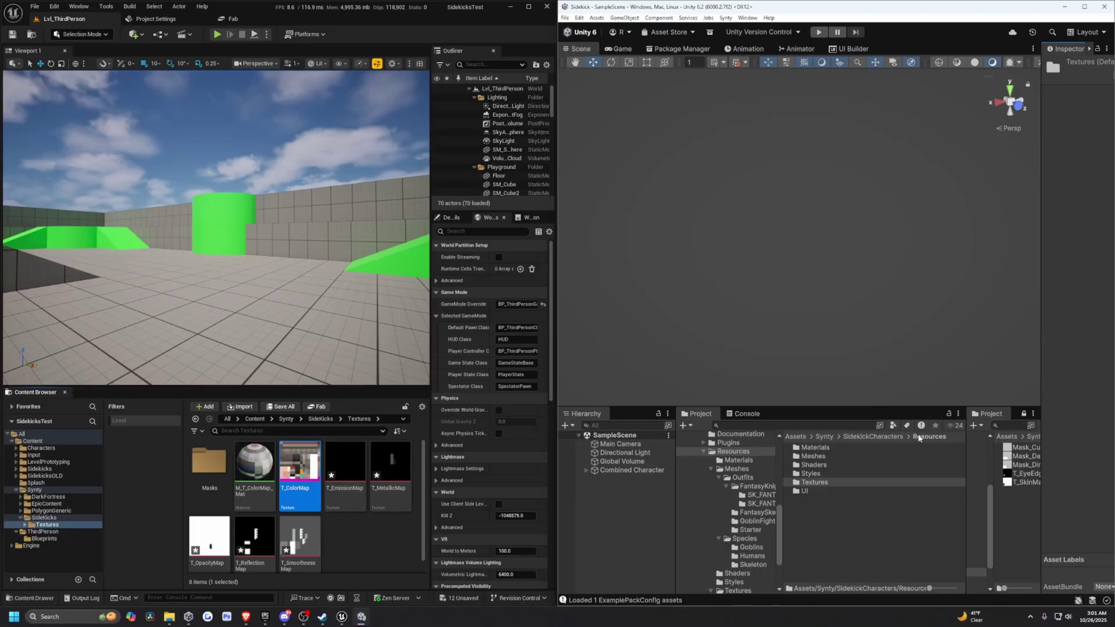
Open the Meshes folder in Unity's Project area and reveal SK_BaseModel in File Explorer.
double_click(816, 457)
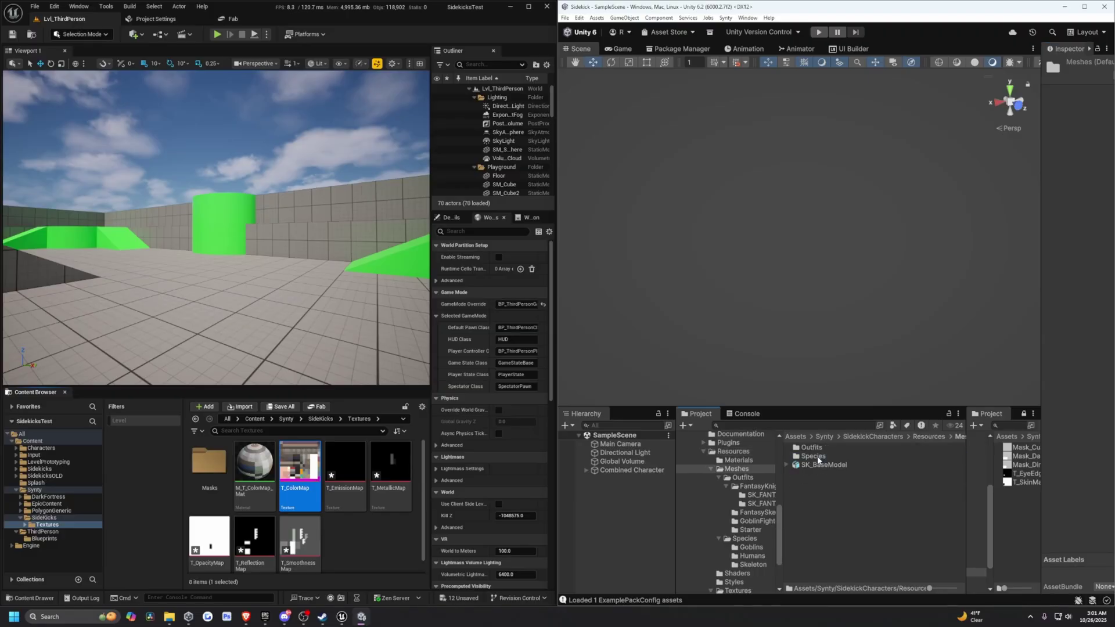
right_click(828, 467)
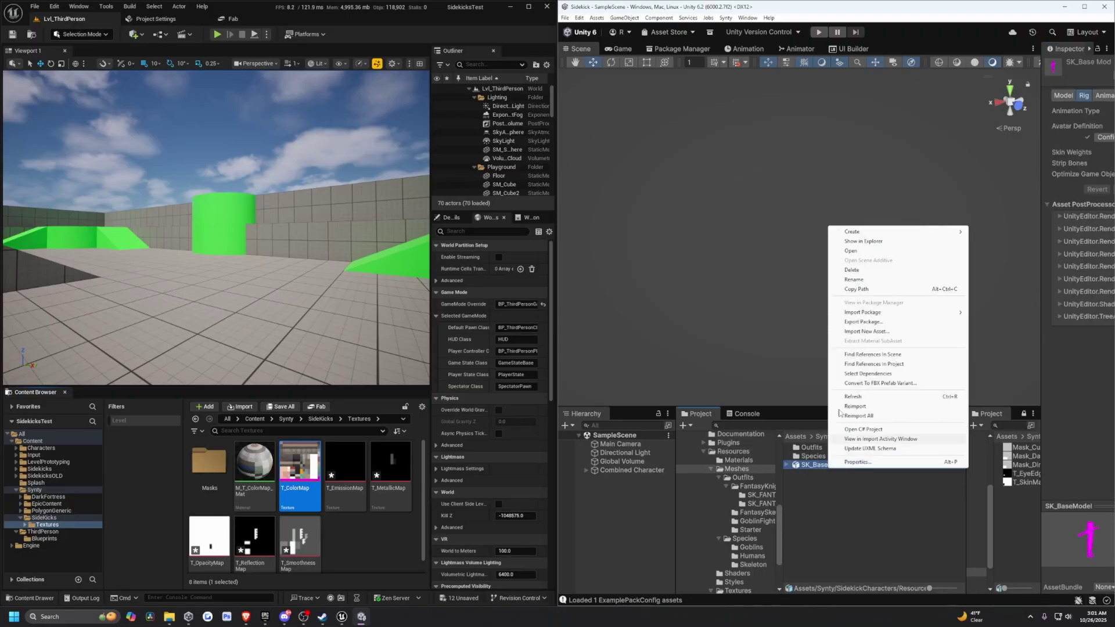
left_click(859, 243)
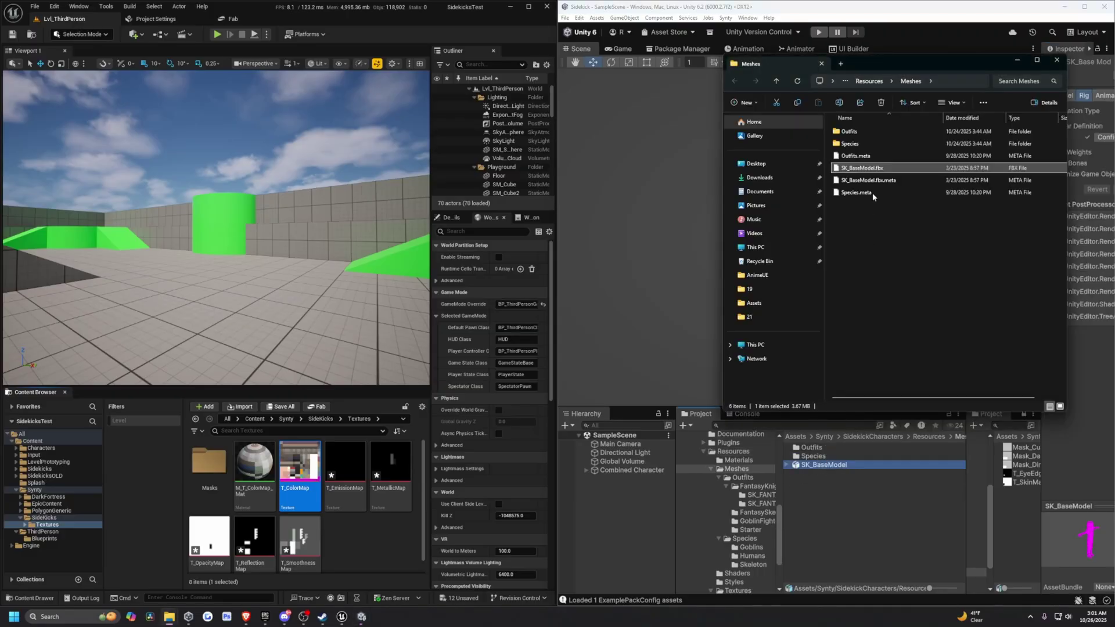
Create a folder named Meshes inside Unreal's SideKicks folder and open it.
left_click(320, 419)
right_click(270, 472)
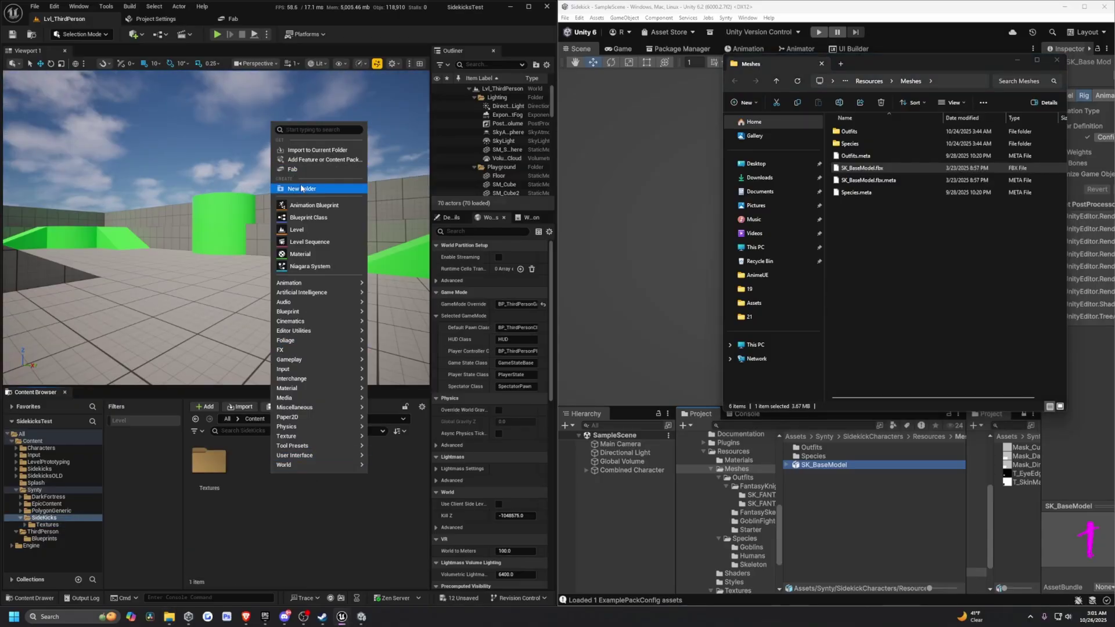
left_click(301, 188)
type("Meshes")
key("Return")
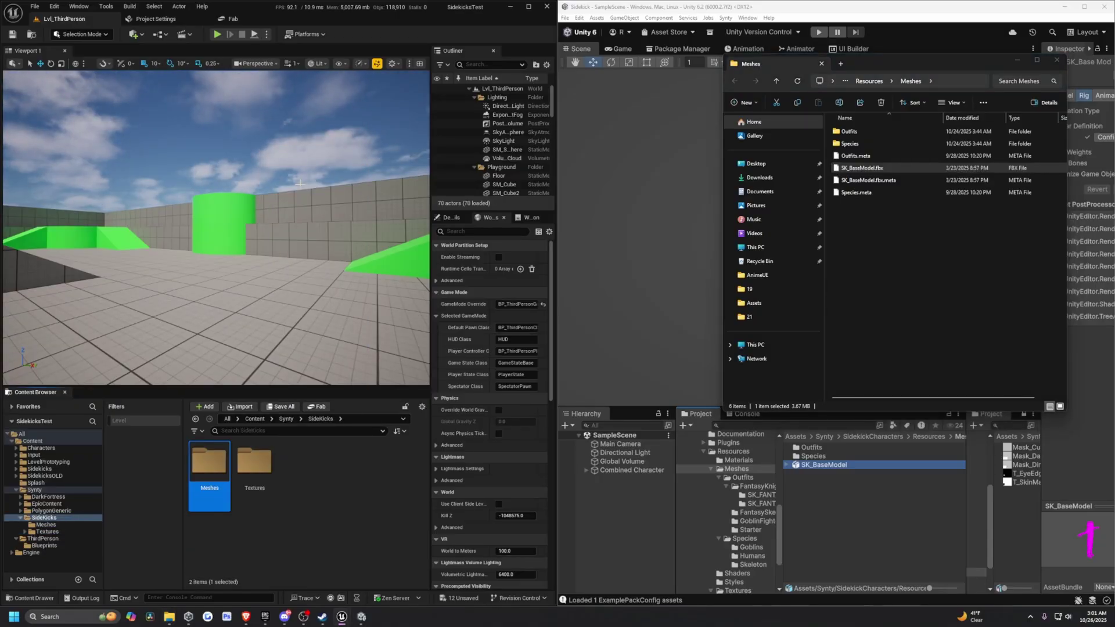
double_click(217, 460)
Import SK_BaseModel.fbx into Unreal's Meshes folder with the default import settings.
left_click_drag(877, 169, 262, 514)
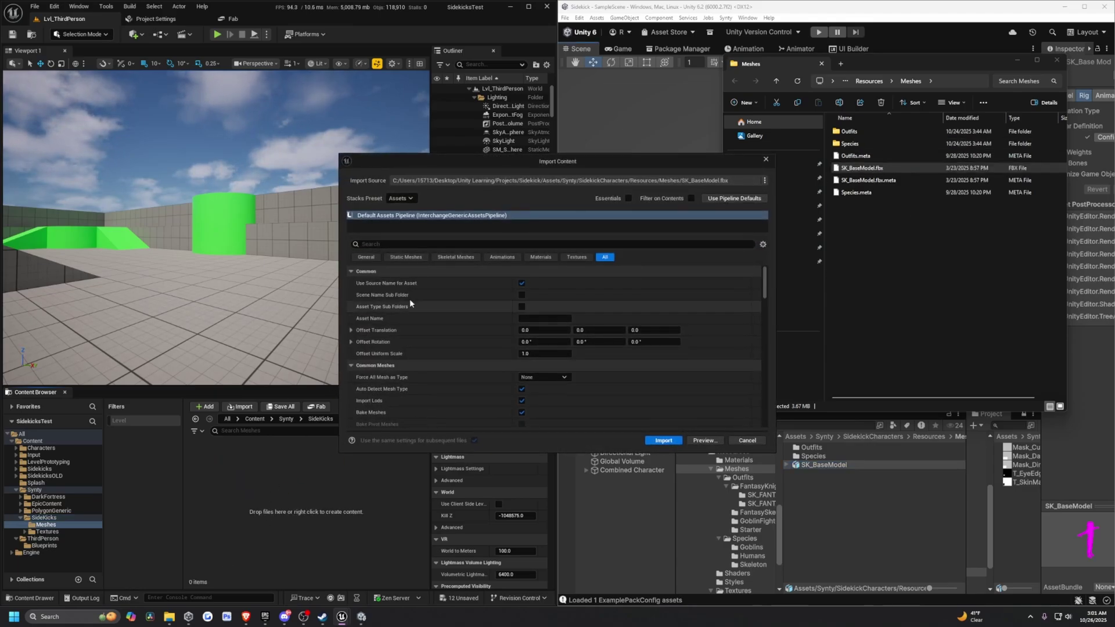
scroll(622, 401, "down", 6)
scroll(612, 396, "down", 10)
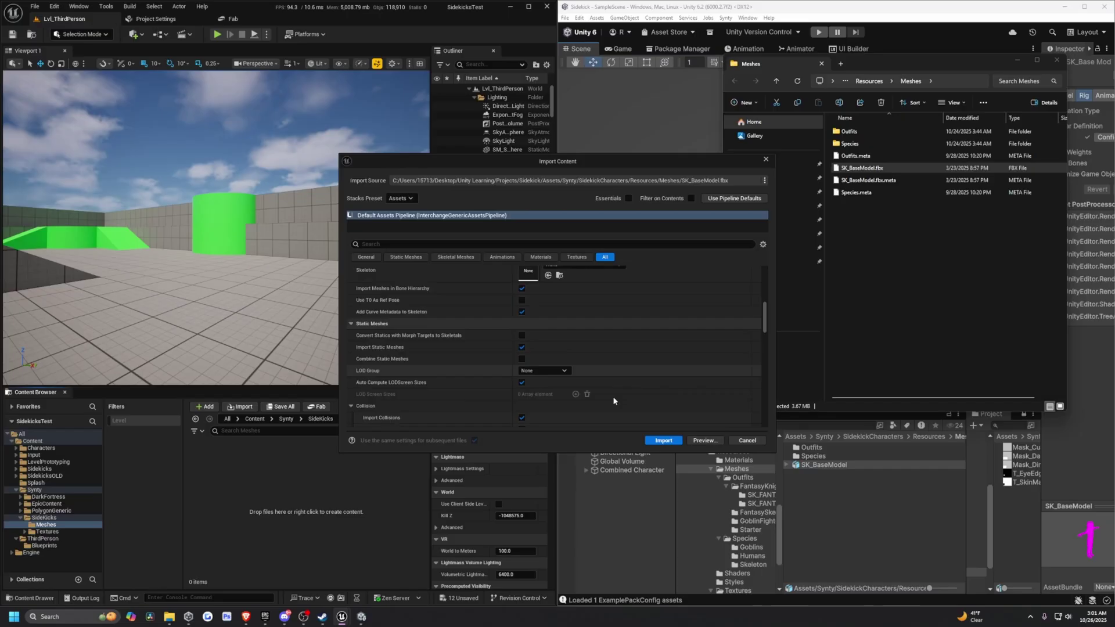
scroll(609, 393, "up", 3)
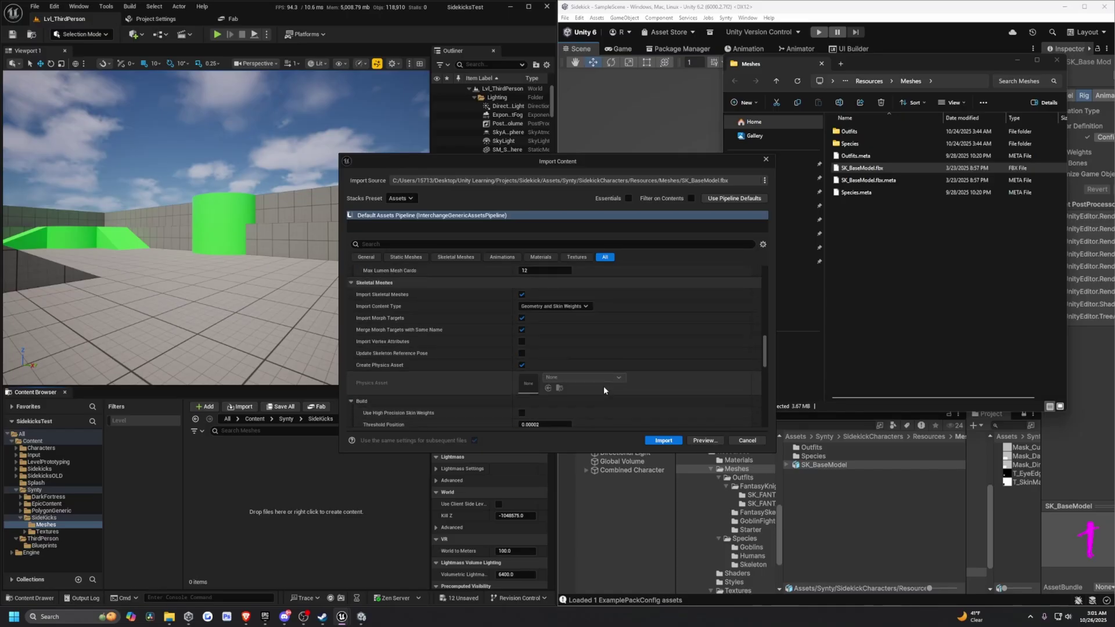
scroll(561, 360, "up", 10)
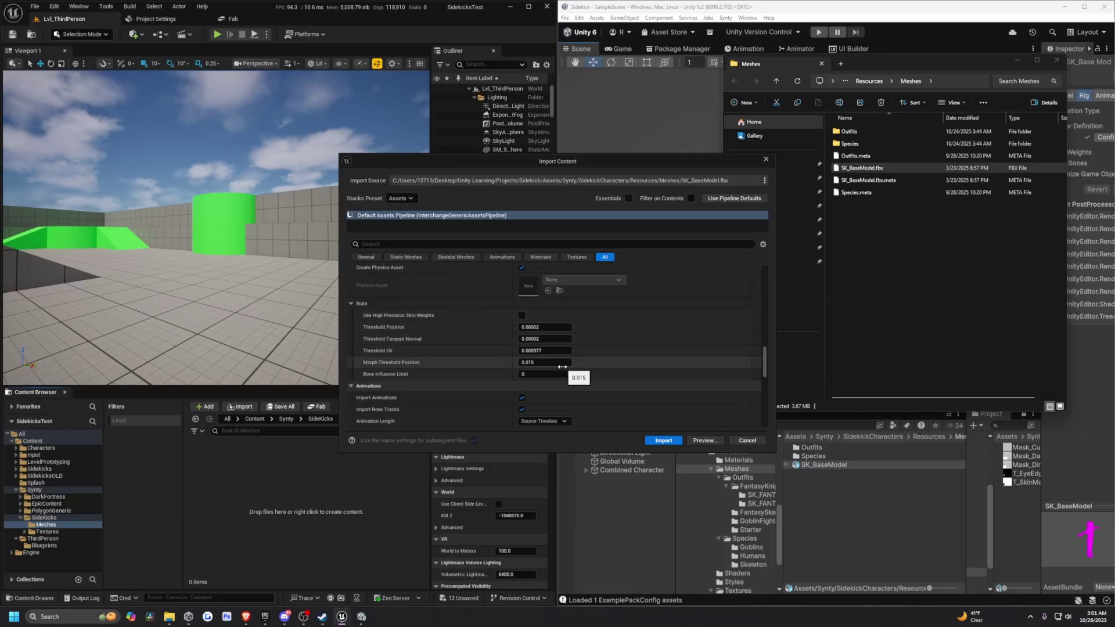
left_click(663, 440)
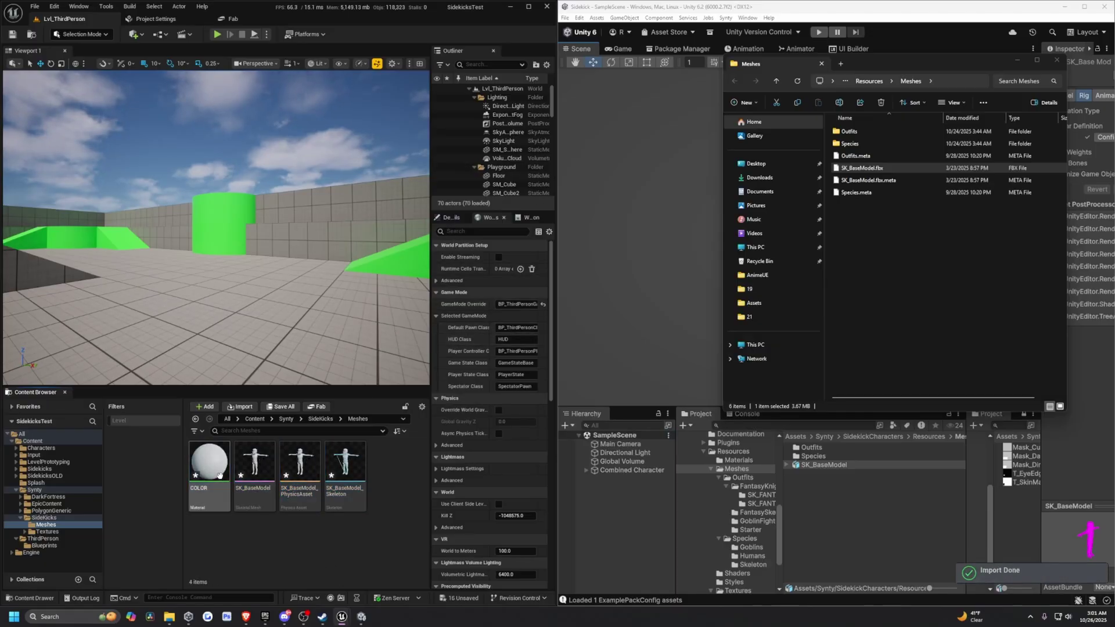
Place the SK_BaseModel skeletal mesh on the level floor in view.
left_click(255, 464)
left_click_drag(262, 439, 226, 371)
mouse_move(226, 348)
right_mouse_down()
mouse_move(221, 331)
mouse_move(174, 339)
mouse_move(217, 348)
right_mouse_up()
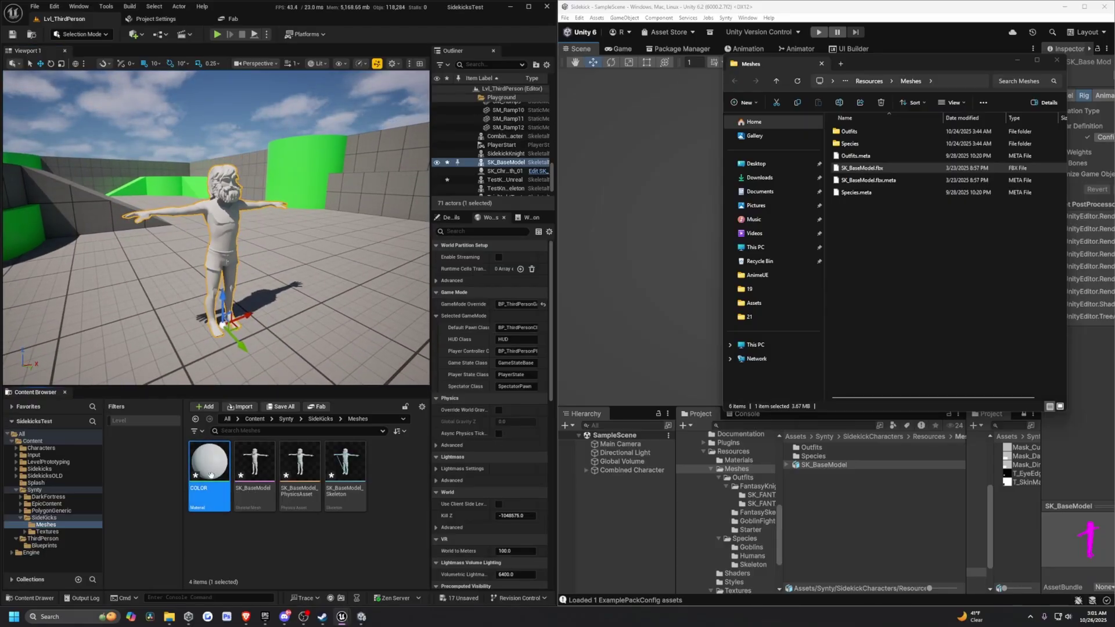
Delete the imported COLOR material from the Meshes folder, replacing its references with M_T_ColorMap_Mat.
key("Delete")
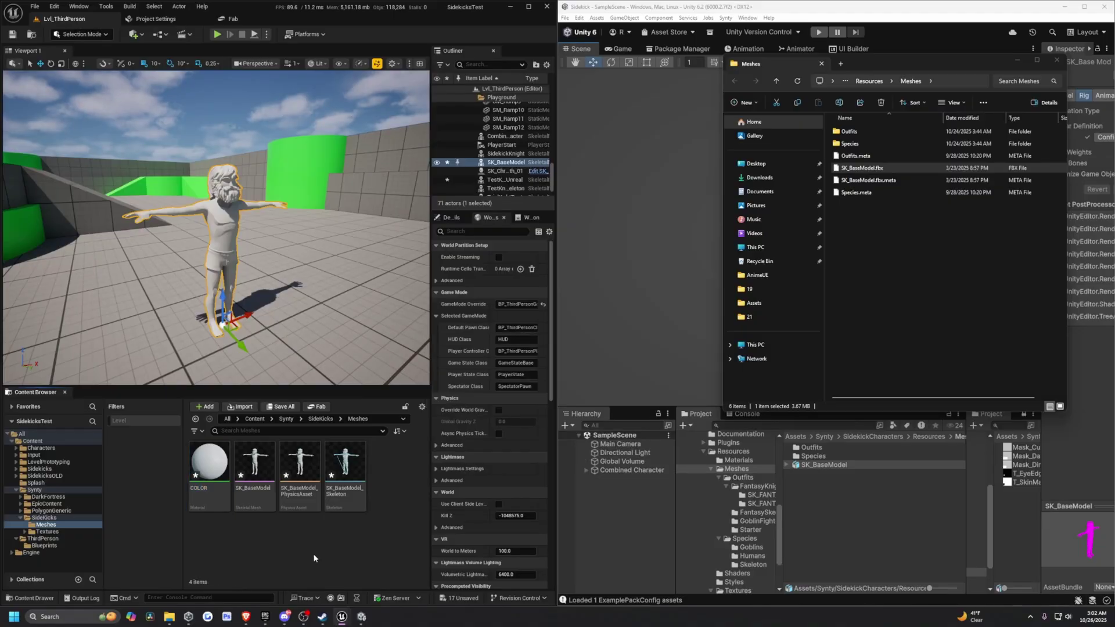
left_click(209, 464)
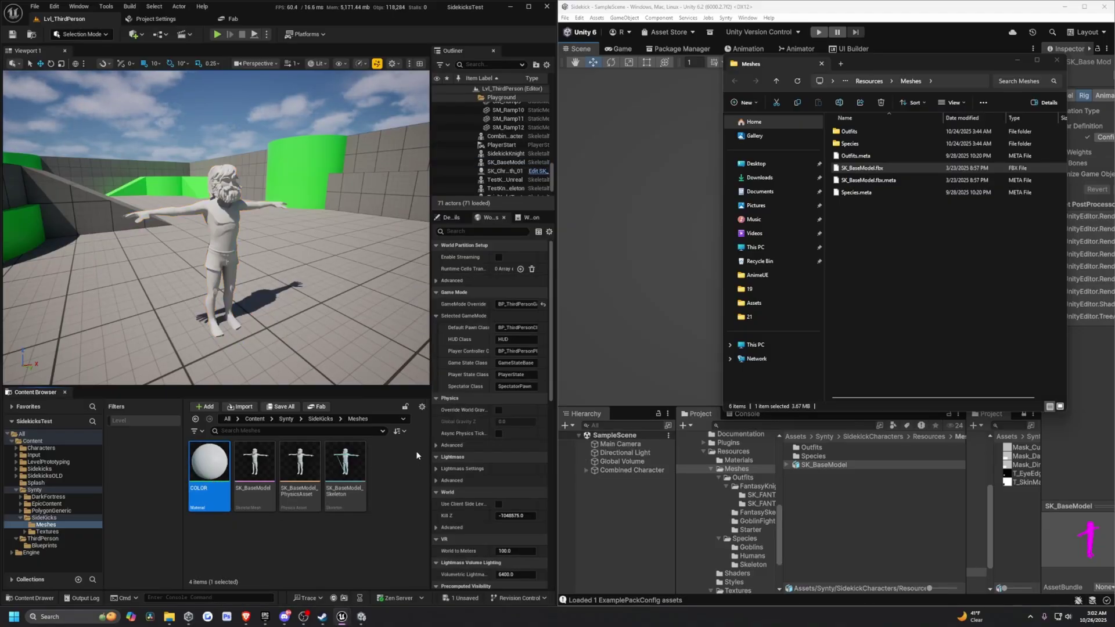
key("Delete")
left_click(473, 434)
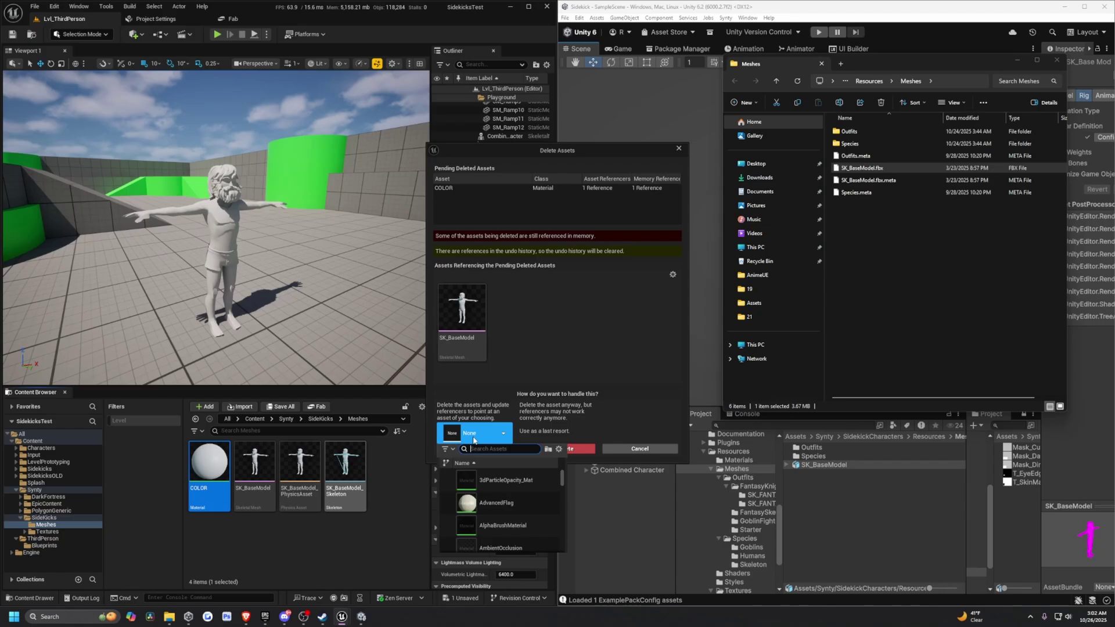
type("t_colormap")
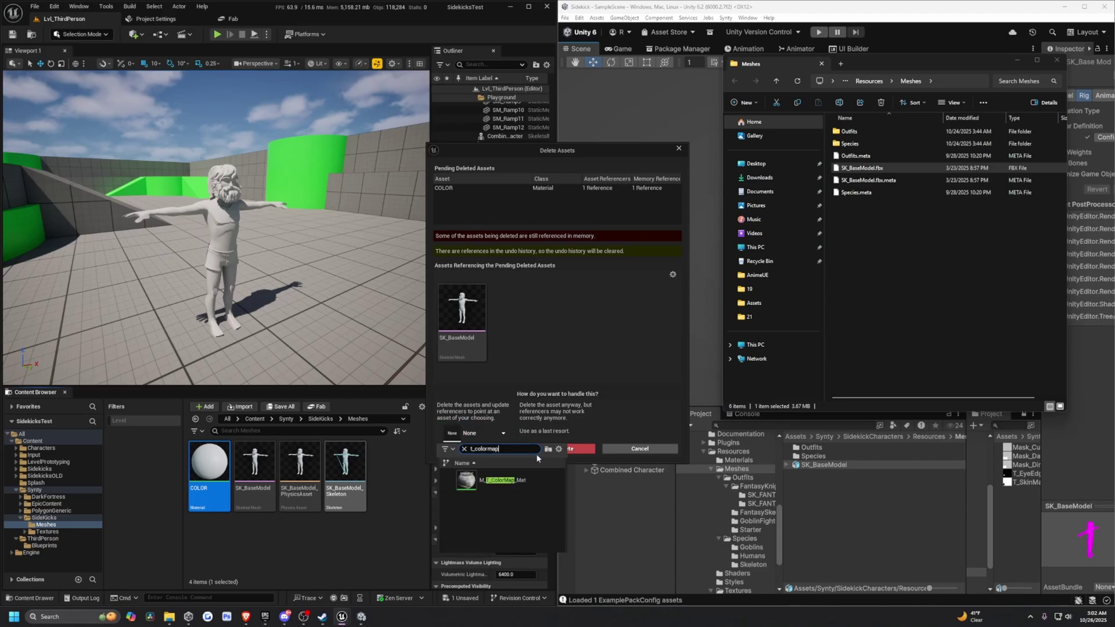
left_click(513, 480)
left_click(500, 450)
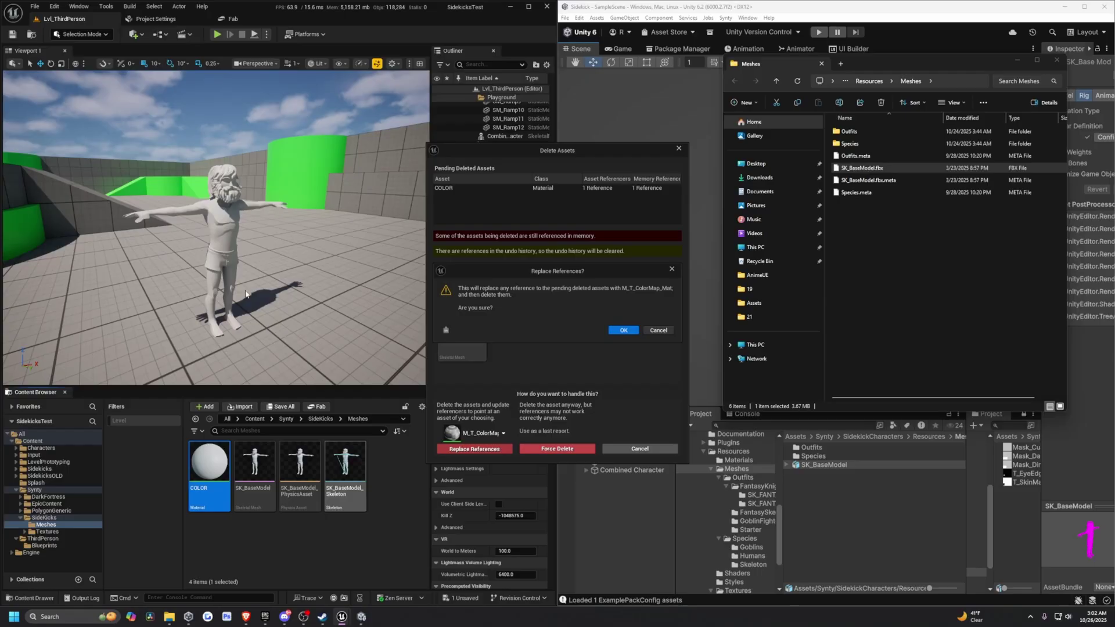
left_click(622, 329)
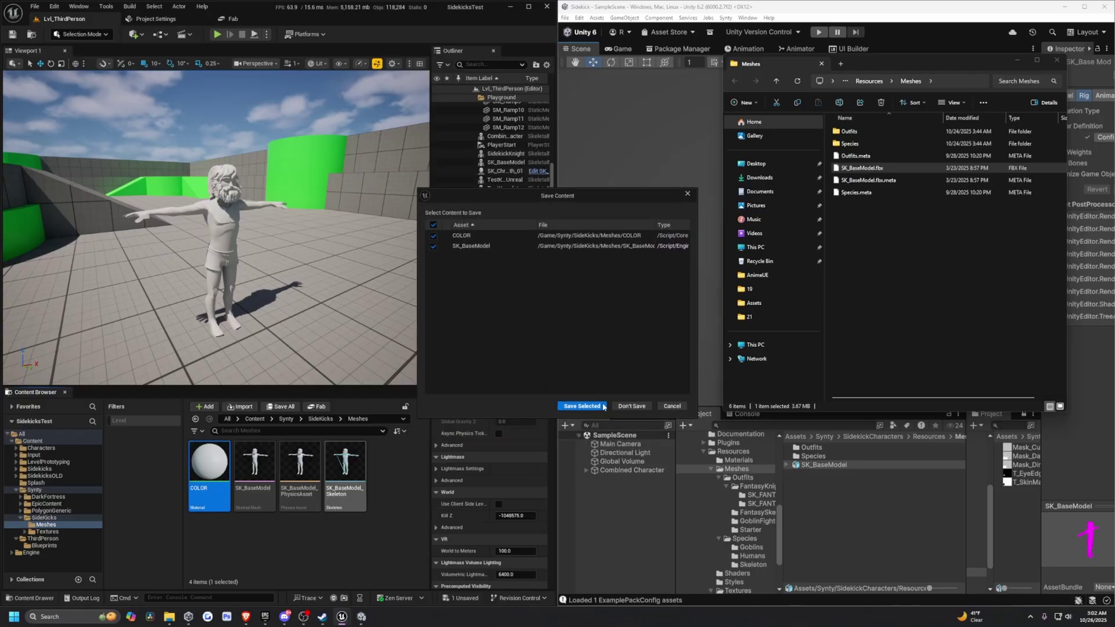
Examine how the color map material looks on the placed SK_BaseModel character, both up close and at full height.
mouse_move(216, 228)
right_mouse_down()
mouse_move(216, 243)
mouse_move(216, 232)
right_mouse_up()
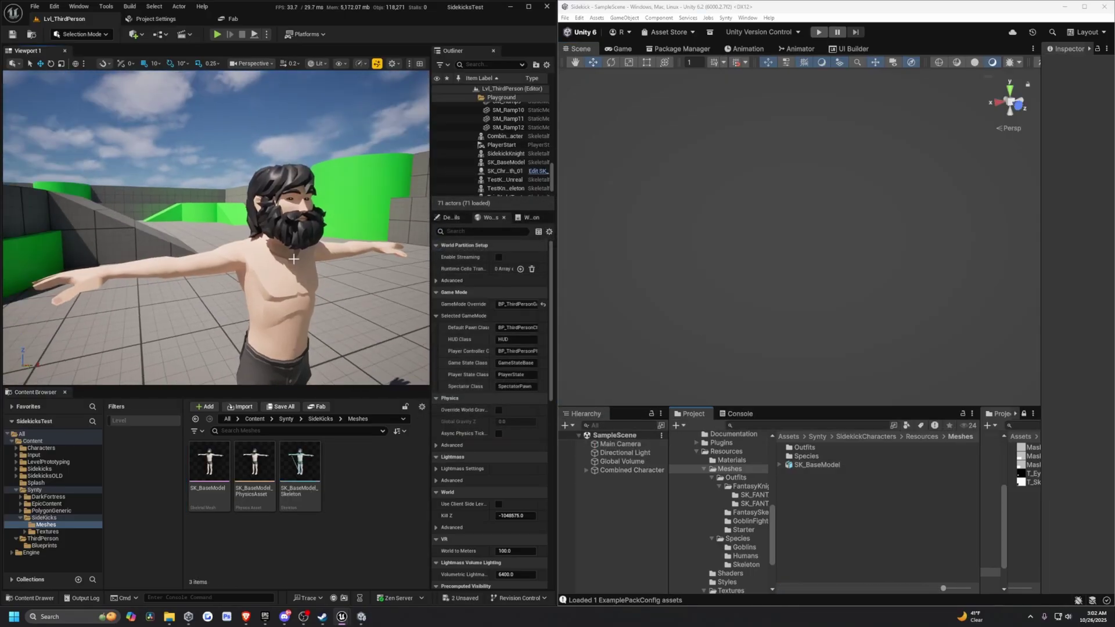
key("s")
key("q")
right_click_drag(293, 259, 293, 259)
key("e")
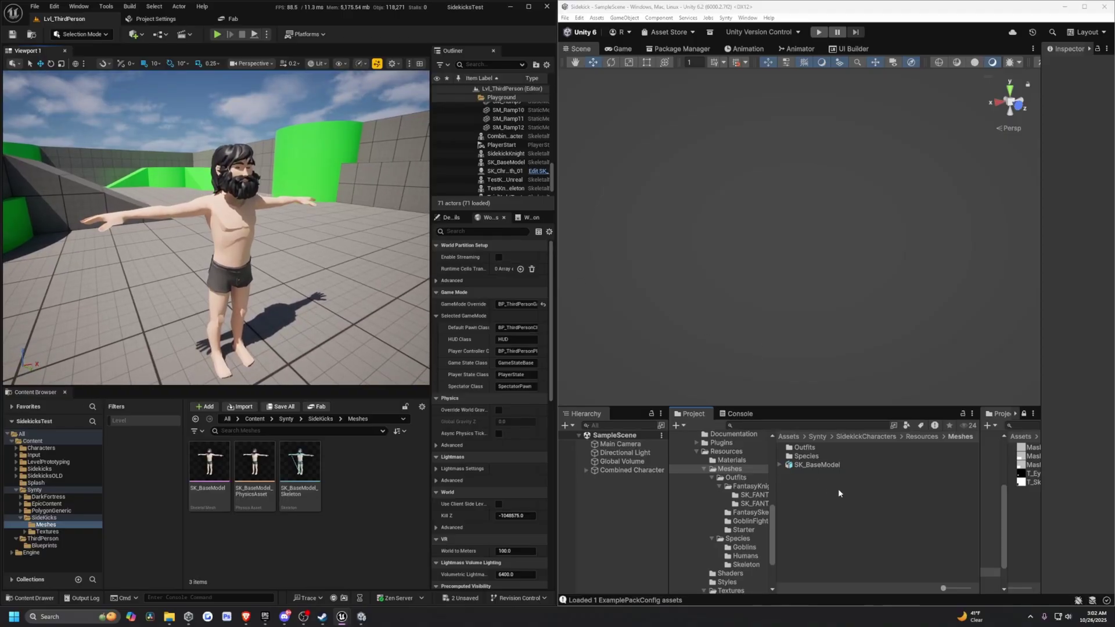
key("w")
right_click_drag(179, 188, 219, 184)
key("e")
key("s")
key("s")
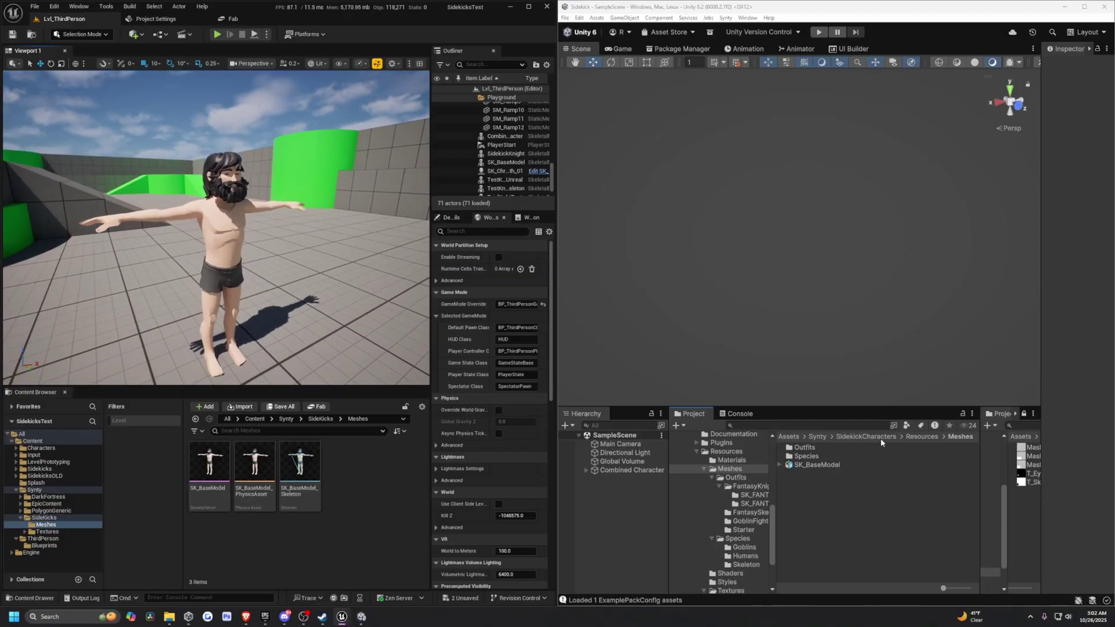
Browse from Unity's Meshes folder to the FantasyKnights outfit, widen the Project panel and return to the Outfits folder.
left_click(731, 469)
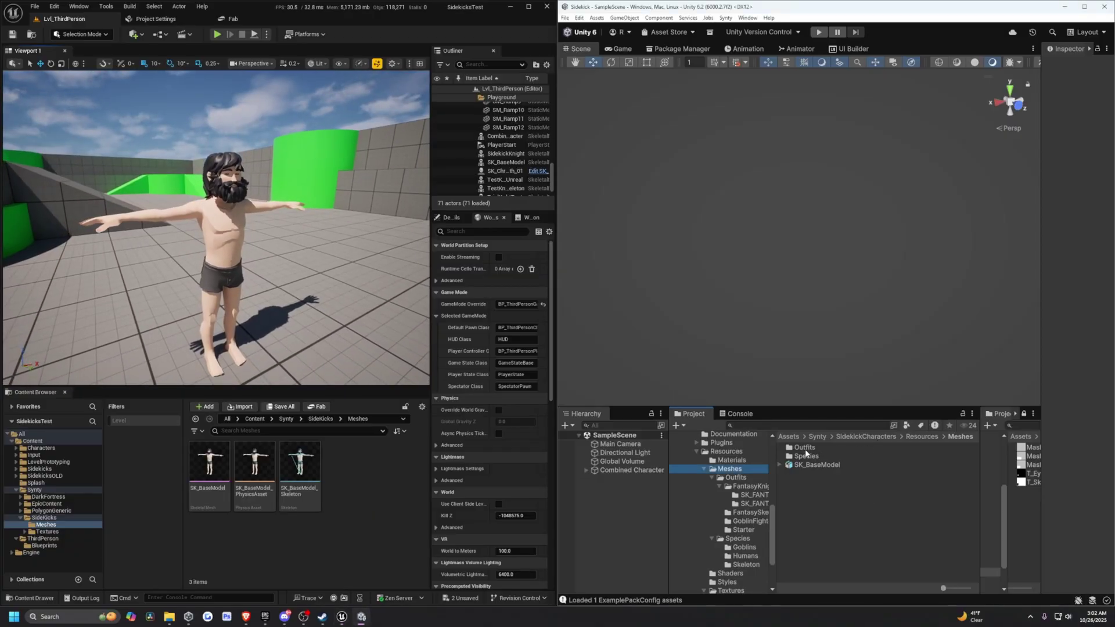
double_click(804, 448)
double_click(829, 452)
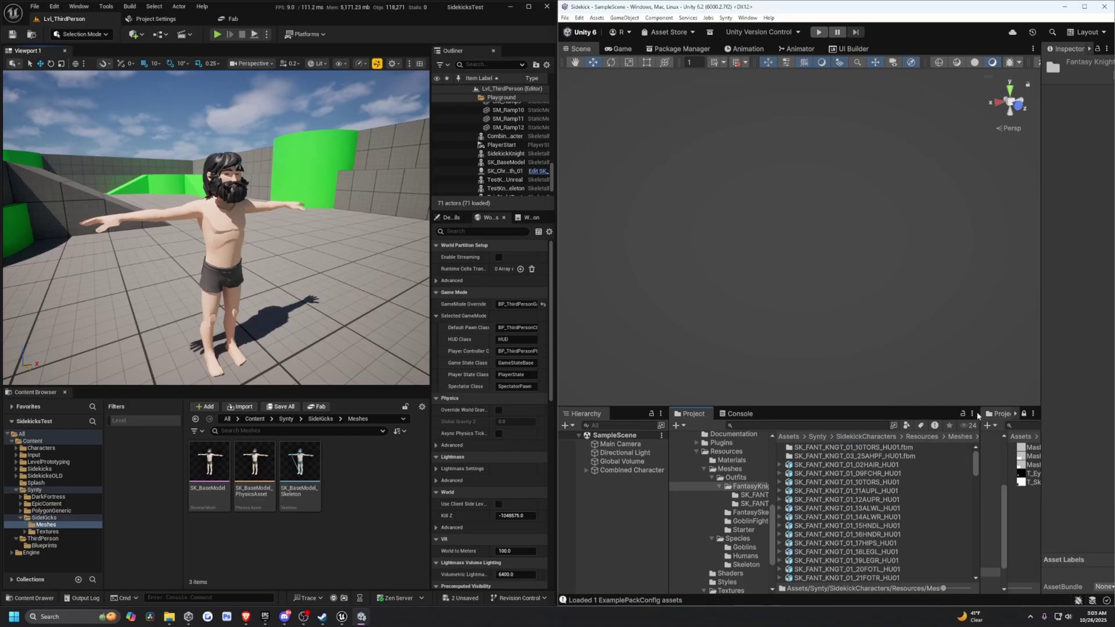
left_click_drag(980, 413, 986, 412)
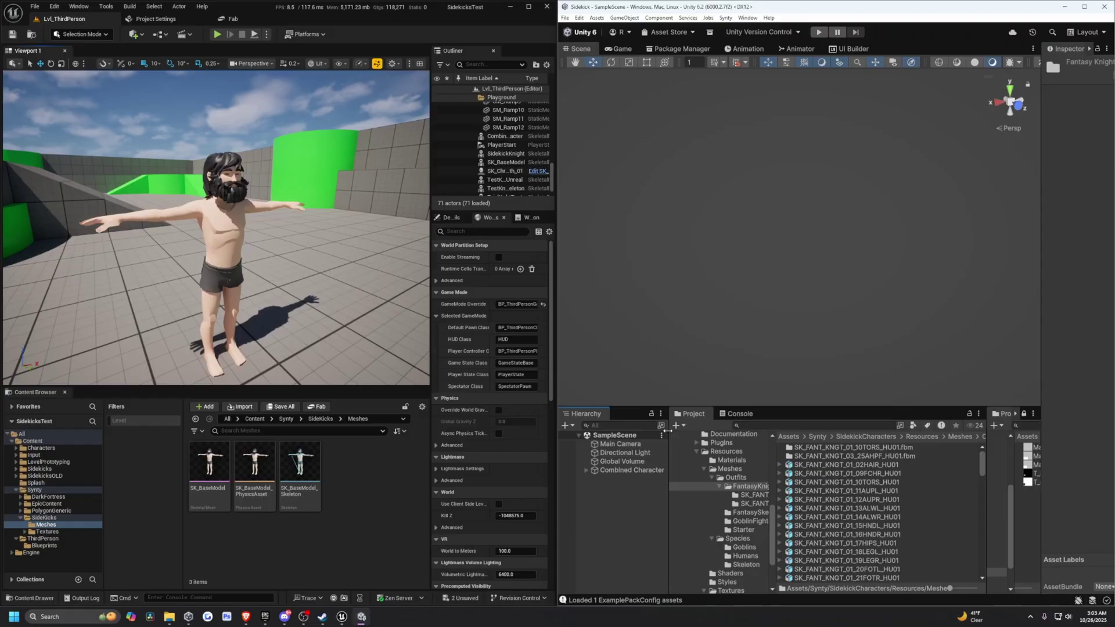
left_click_drag(668, 430, 613, 430)
left_click(935, 437)
Reveal Unity's FantasyKnights folder in File Explorer, open it and sort its files by type with the FBX files first.
right_click(757, 449)
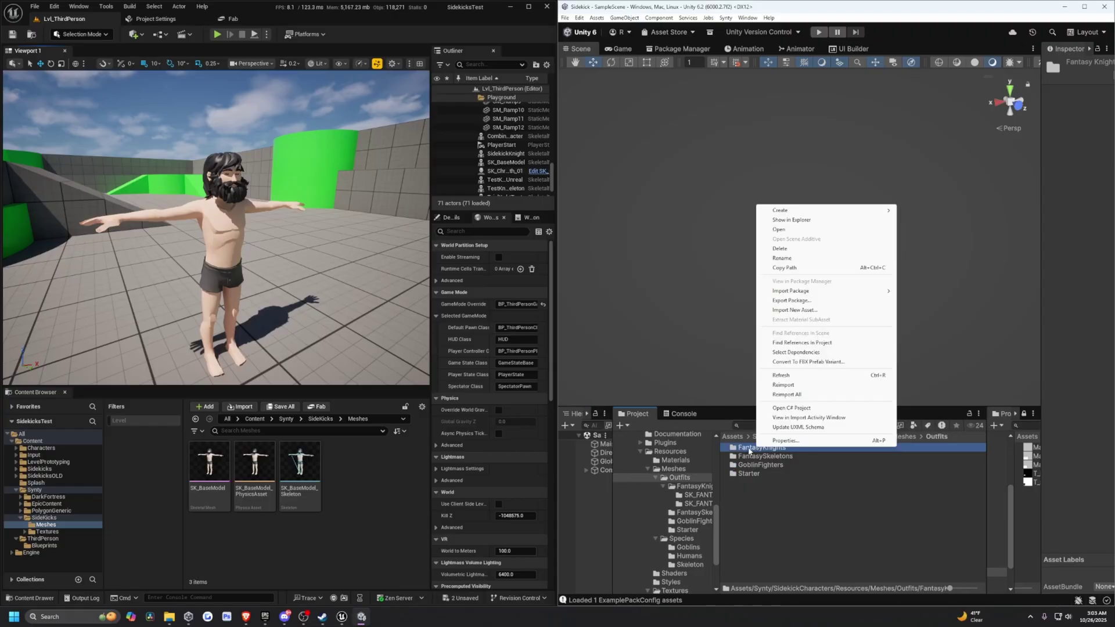
left_click(789, 220)
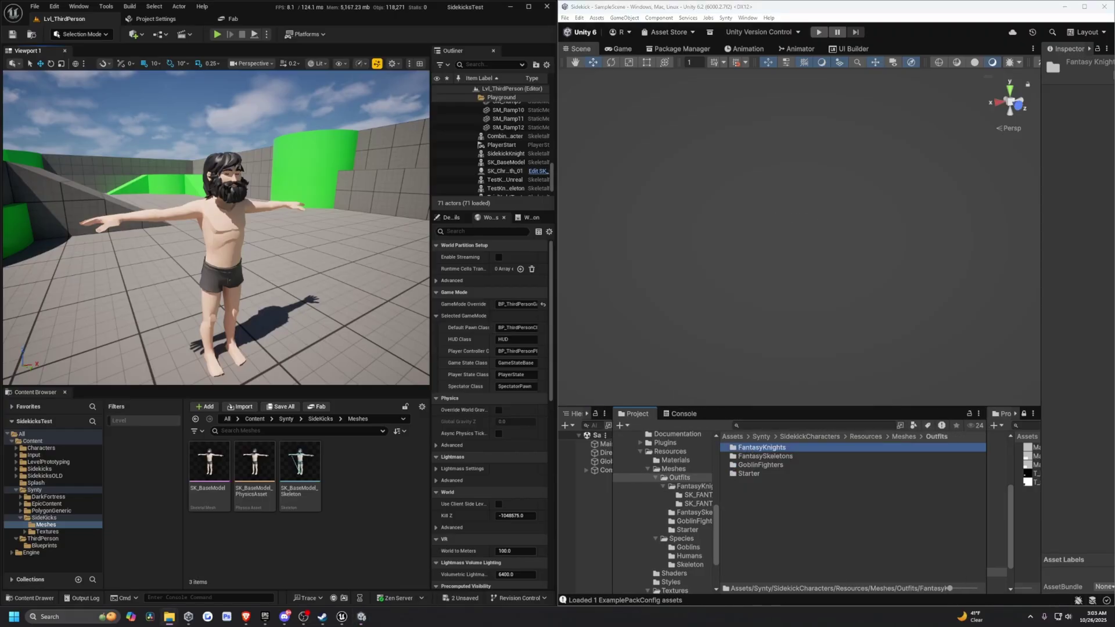
left_click_drag(1023, 173, 766, 153)
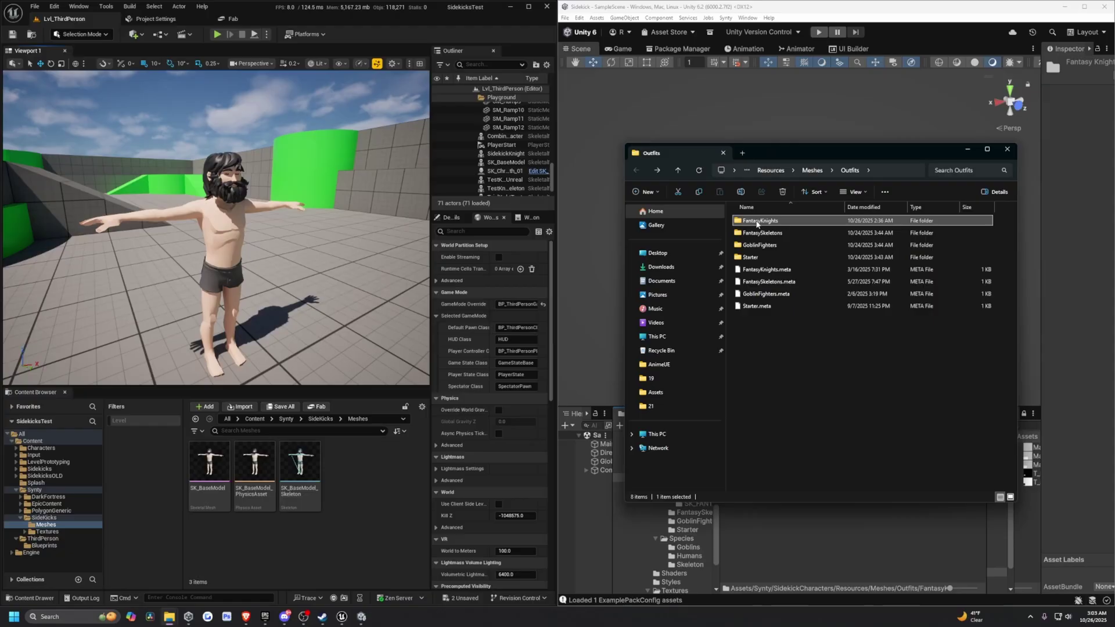
double_click(757, 222)
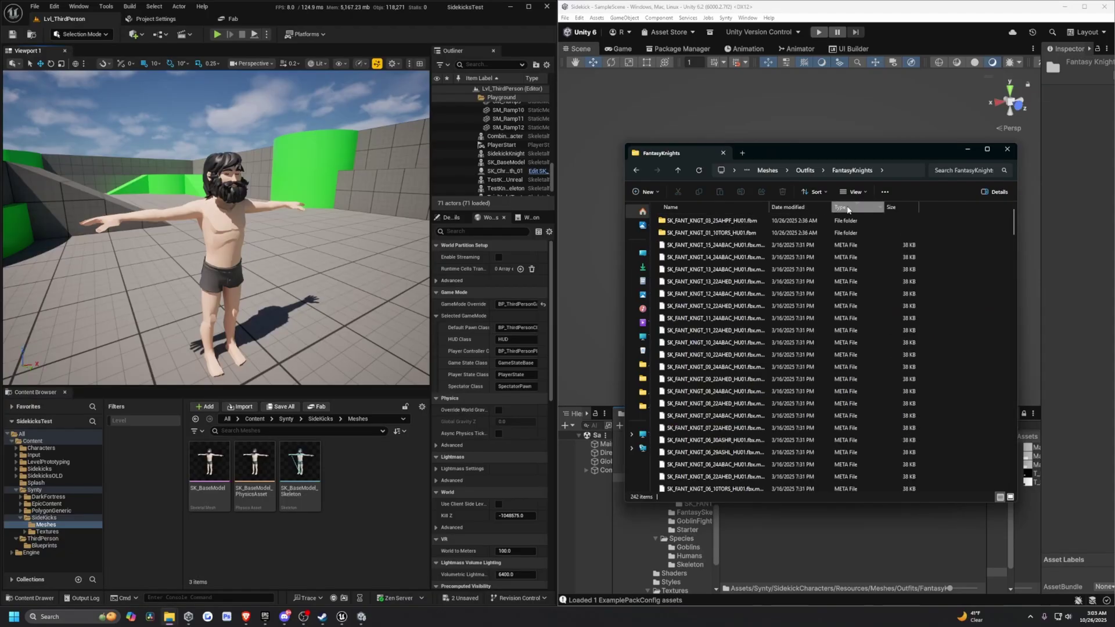
scroll(766, 419, "down", 20)
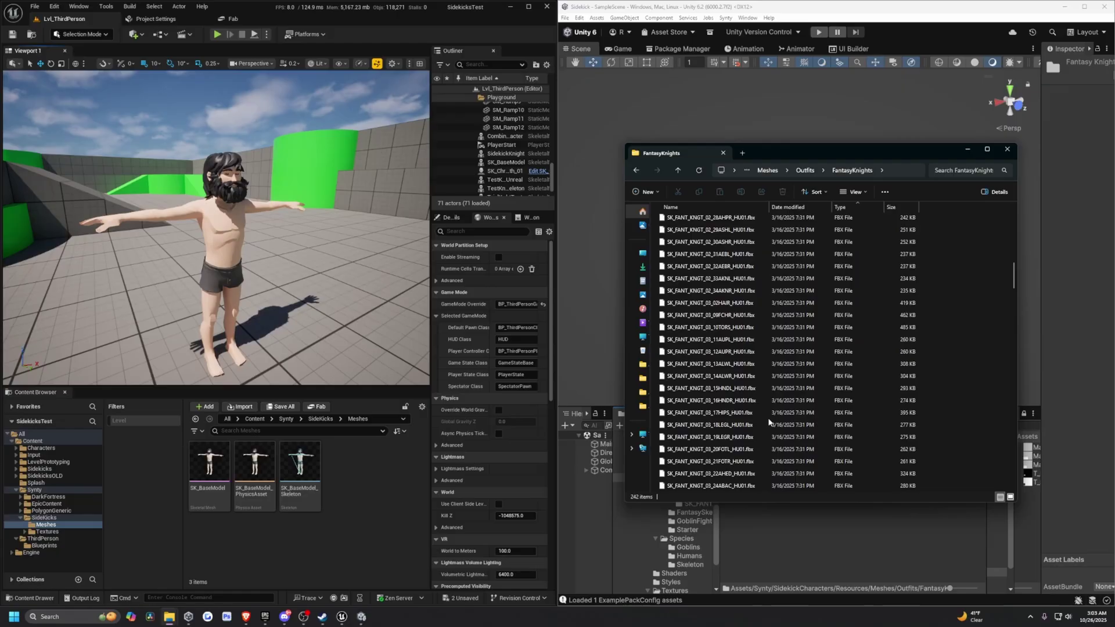
scroll(778, 424, "up", 20)
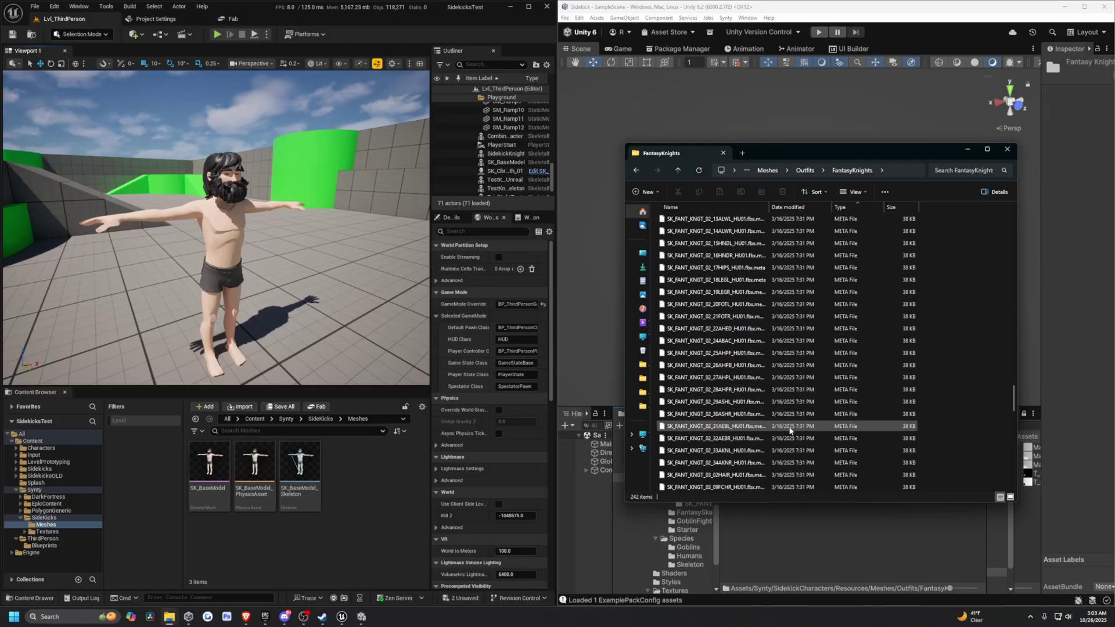
Create a folder named FantasyKnights inside Unreal's Meshes folder and open it.
right_click(360, 475)
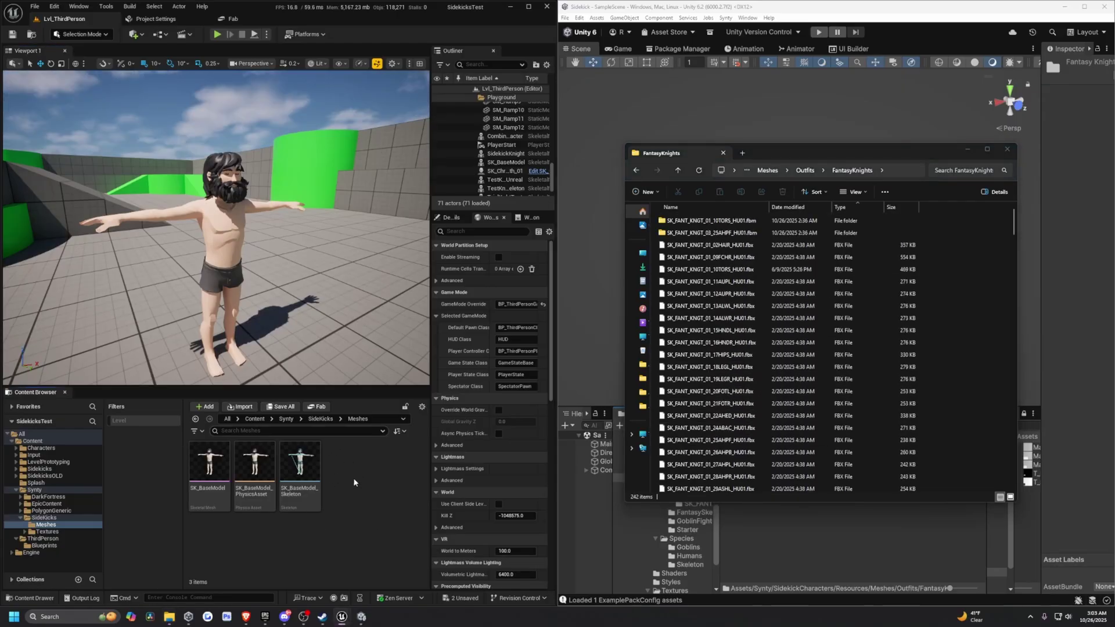
left_click(402, 196)
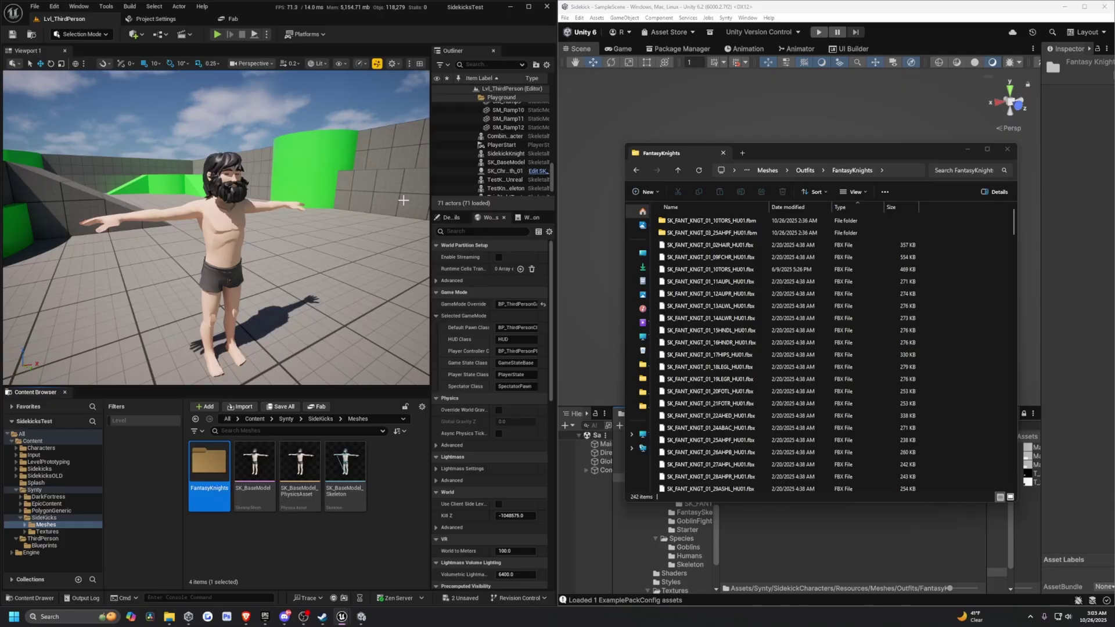
key("Return")
Select SK_FANT_KNGT_01_02HAIR_HU01.fbx in File Explorer as the start of the FBX selection and locate the last FBX file.
left_click(709, 244)
scroll(737, 337, "down", 20)
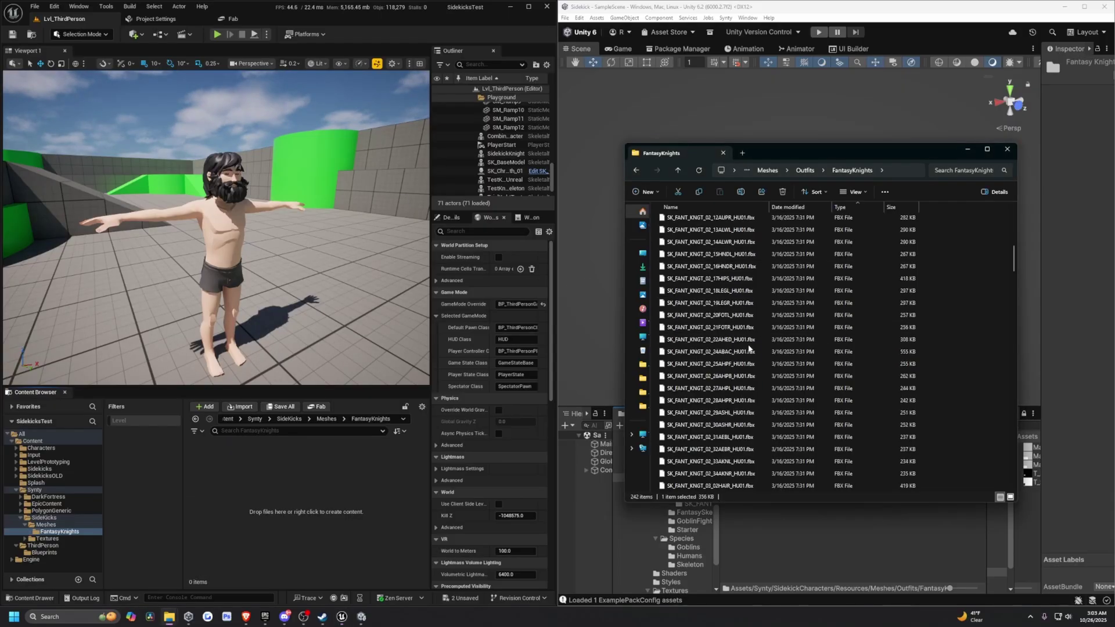
scroll(749, 348, "down", 5)
scroll(748, 349, "up", 6)
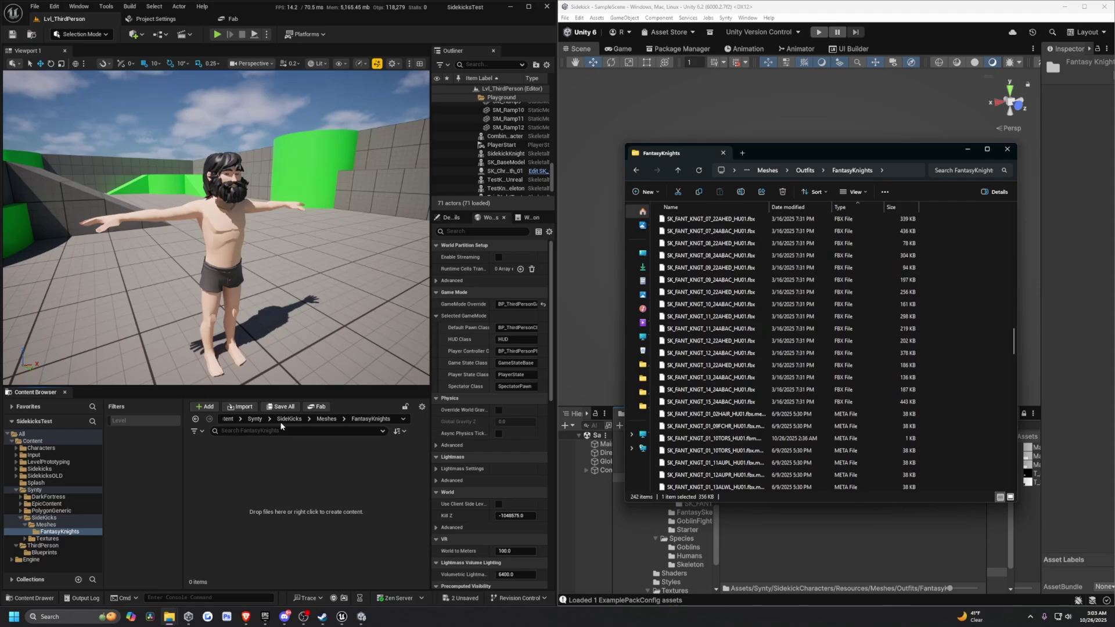
Copy the name of the SK_BaseModel_Skeleton asset in Unreal's Meshes folder.
left_click(281, 429)
left_click(327, 419)
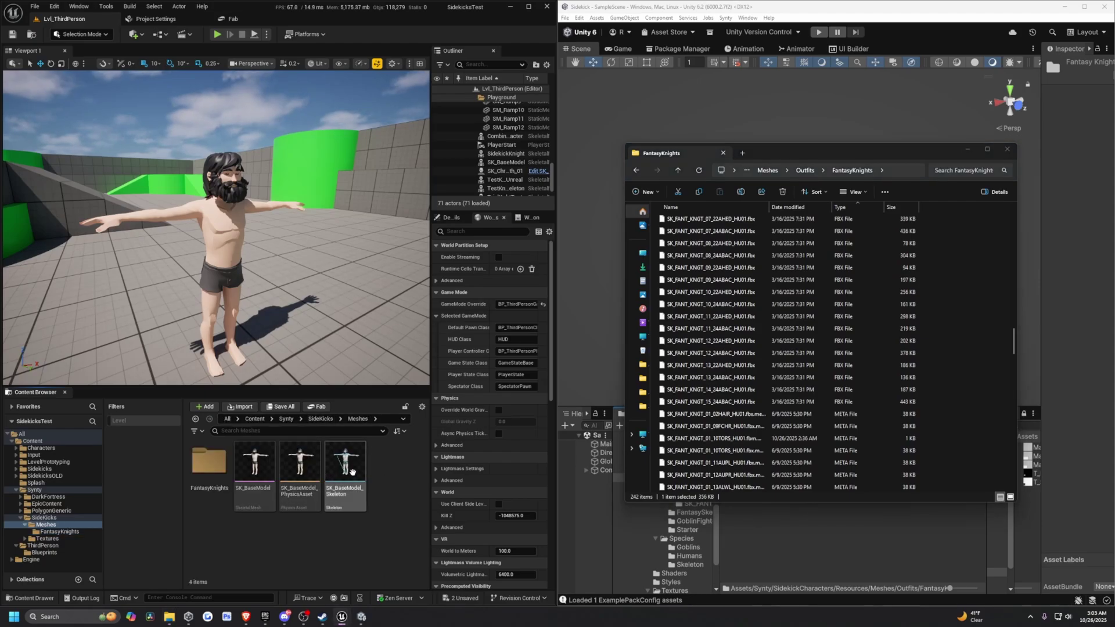
left_click(350, 491)
left_click(350, 492)
key("ctrl+c")
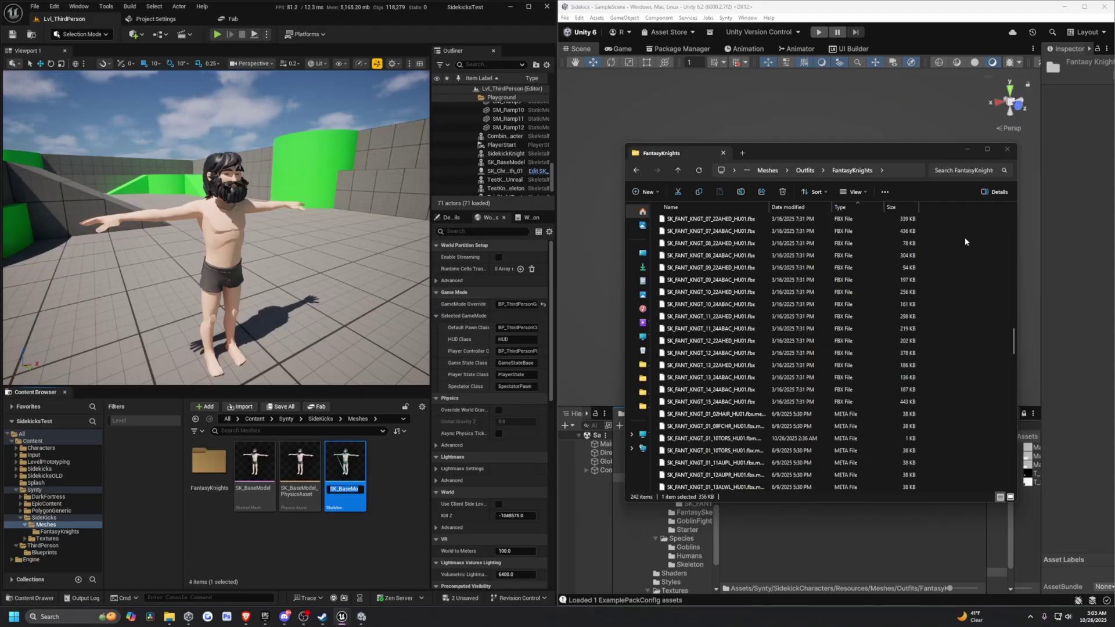
Reopen Unreal's FantasyKnights folder and bring in all knight FBX files, through SK_FANT_KNGT_15_24ABAC_HU01.fbx, for import.
double_click(220, 461)
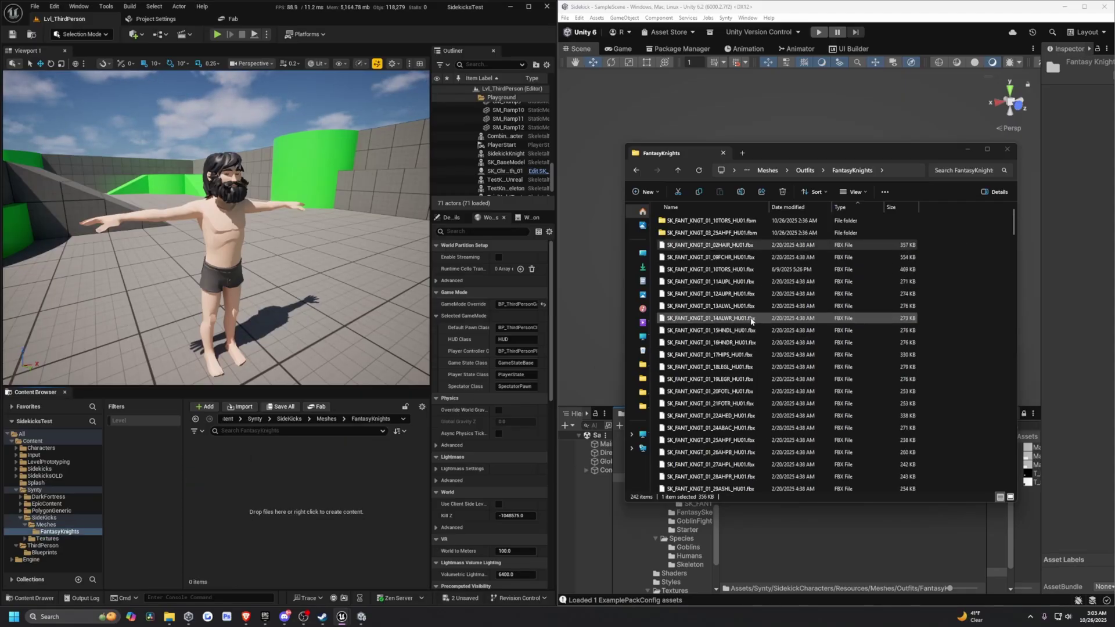
scroll(716, 367, "down", 15)
scroll(716, 366, "down", 20)
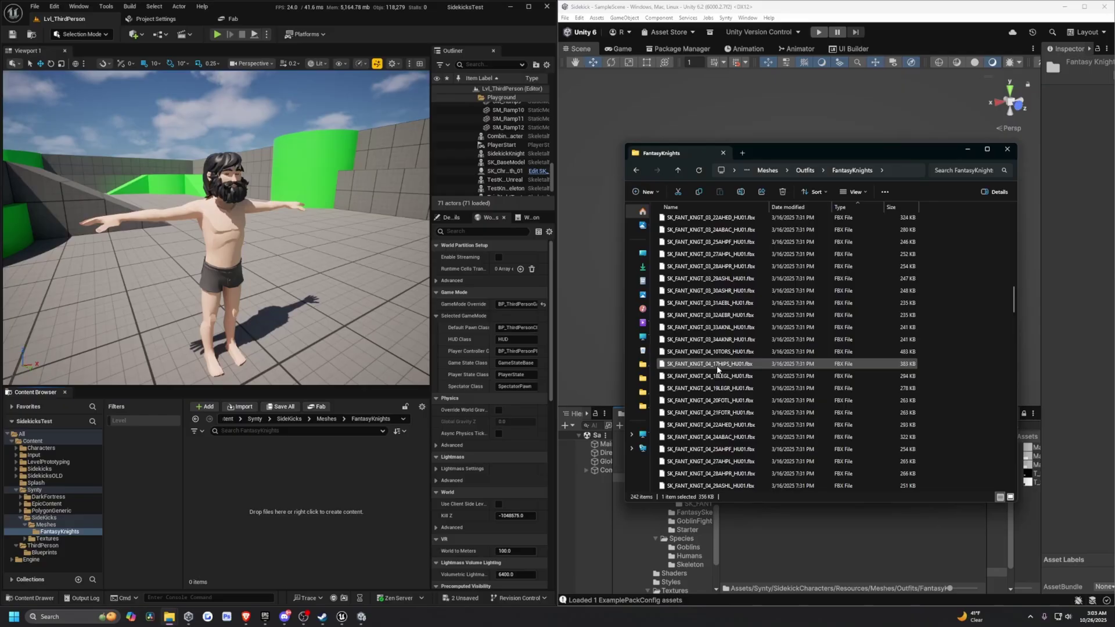
scroll(718, 365, "down", 5)
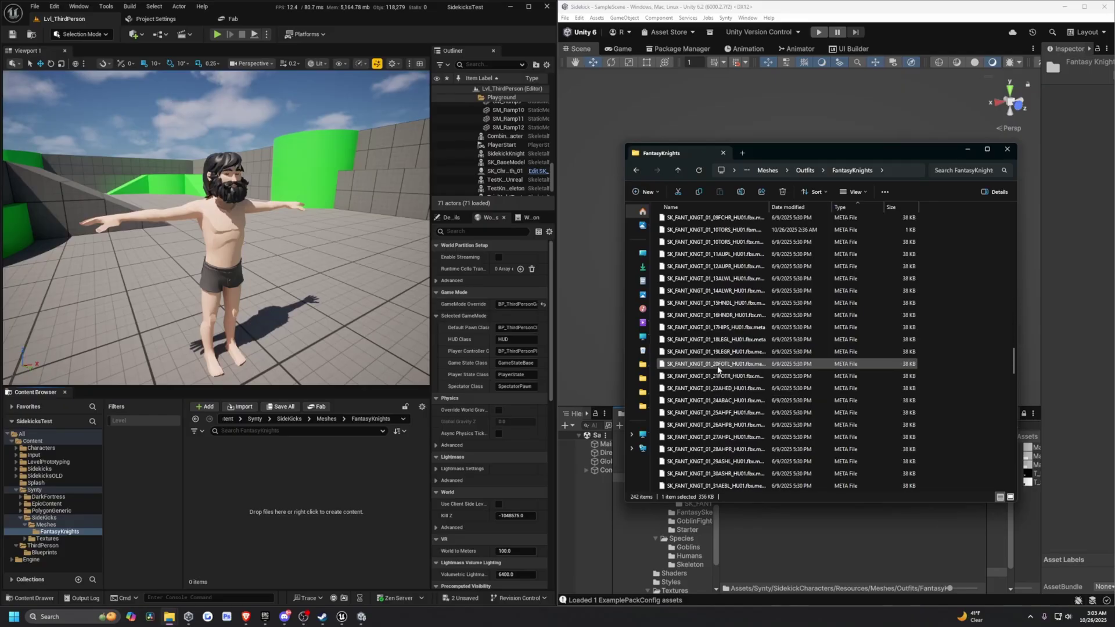
left_click(705, 293, "shift")
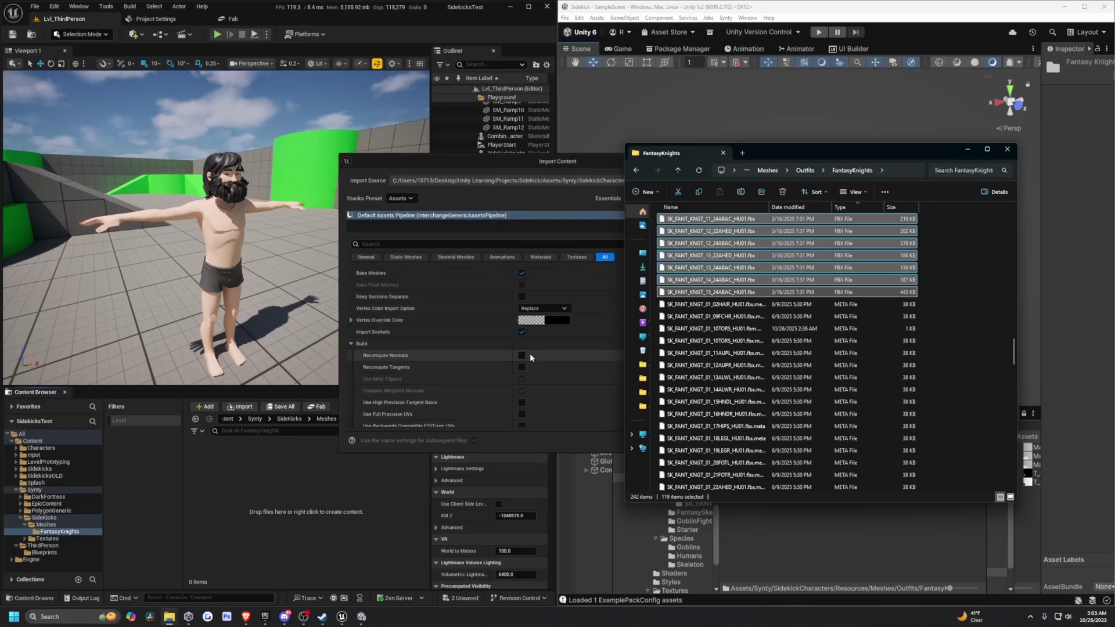
Assign SK_BaseModel_Skeleton as the skeleton in the import settings and import the knight meshes.
left_click_drag(772, 149, 815, 140)
left_click_drag(566, 164, 540, 160)
scroll(544, 327, "down", 3)
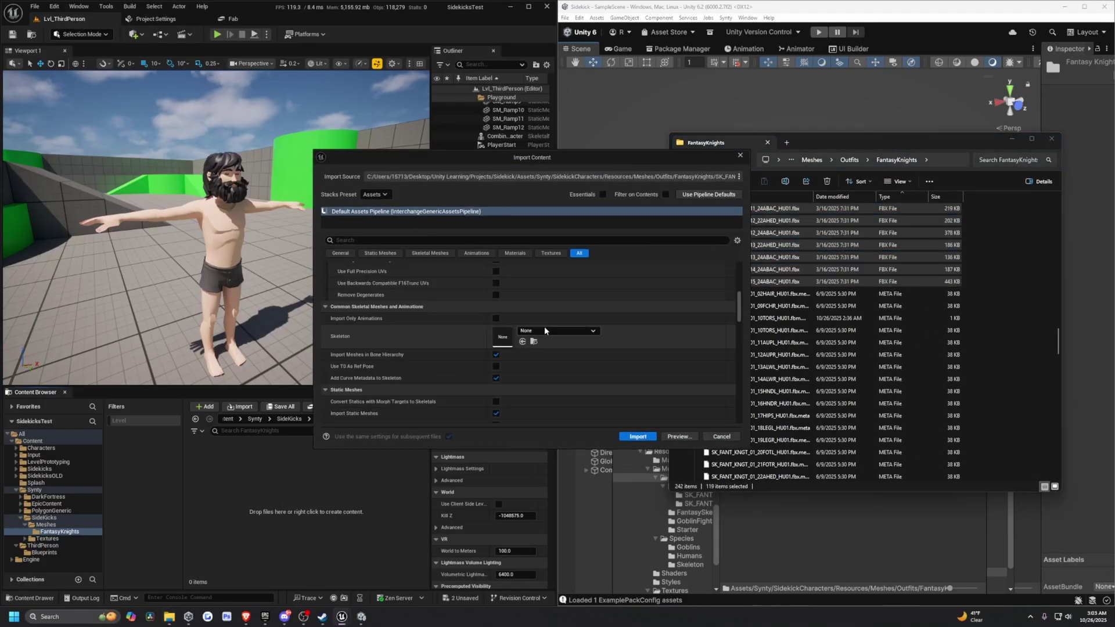
left_click(545, 330)
key("ctrl+v")
left_click(566, 423)
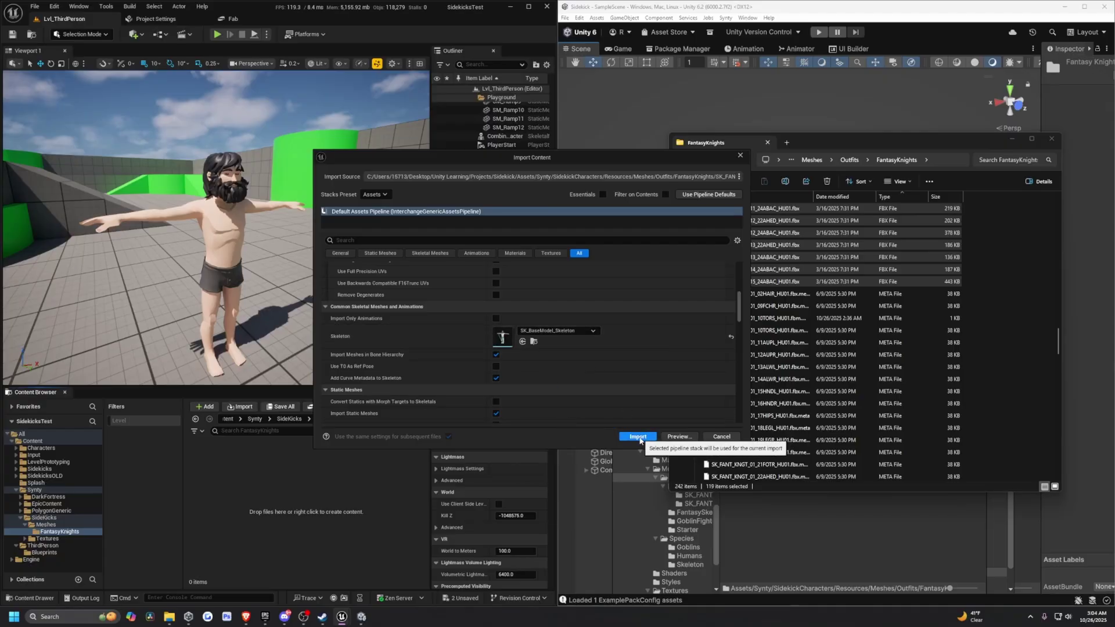
left_click(638, 436)
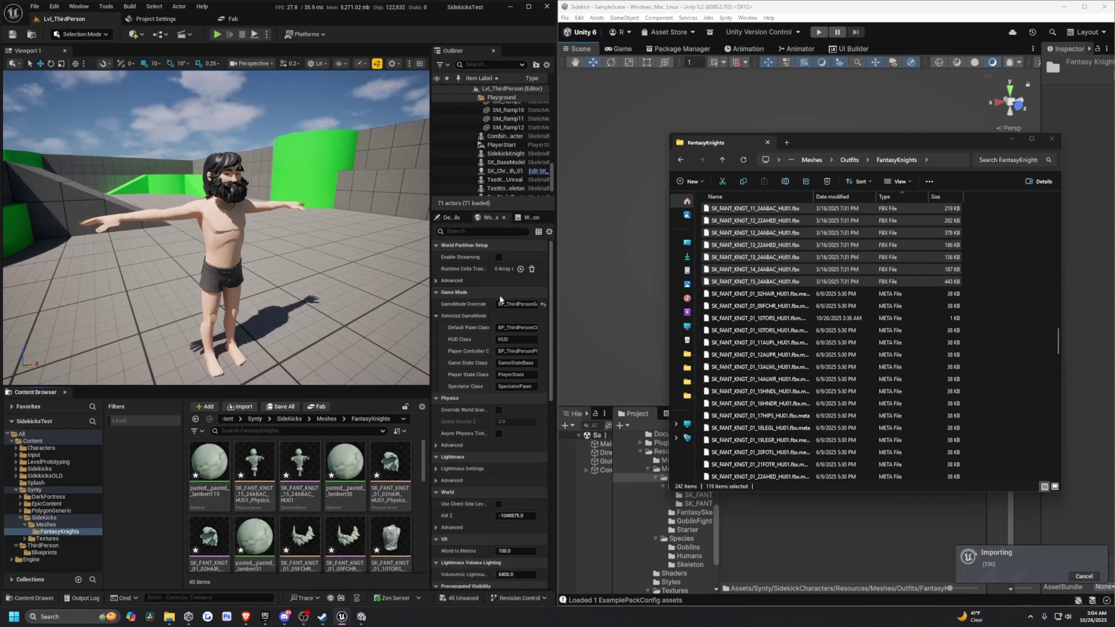
Enlarge the Content Browser and create a material named M_Scifi from the imported Sci-fi Soldier color texture.
left_click_drag(332, 386, 332, 330)
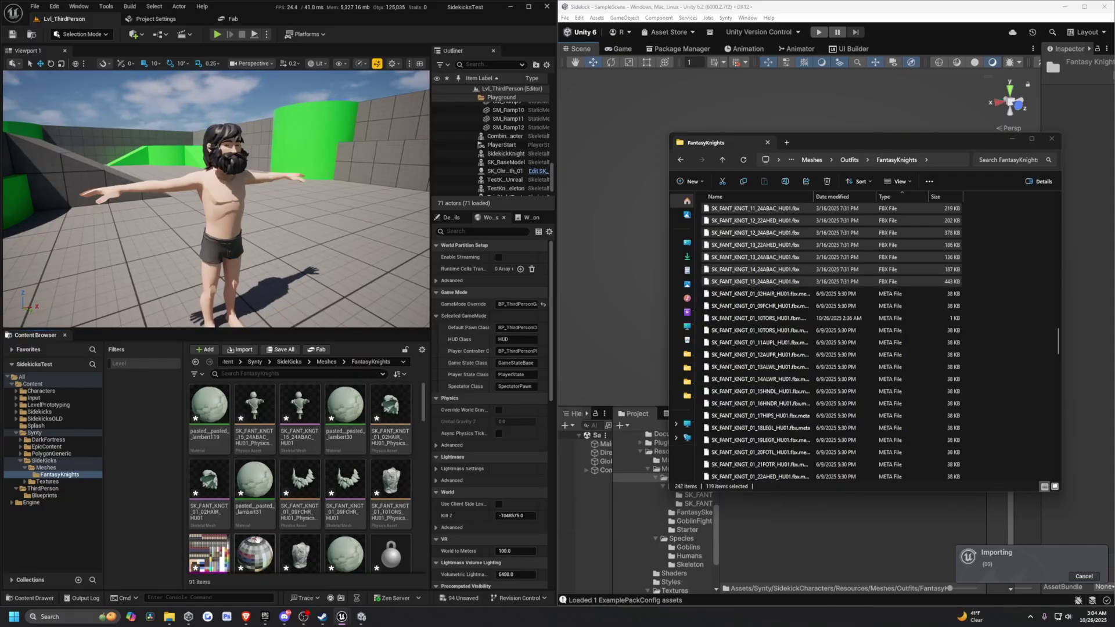
scroll(232, 519, "down", 1)
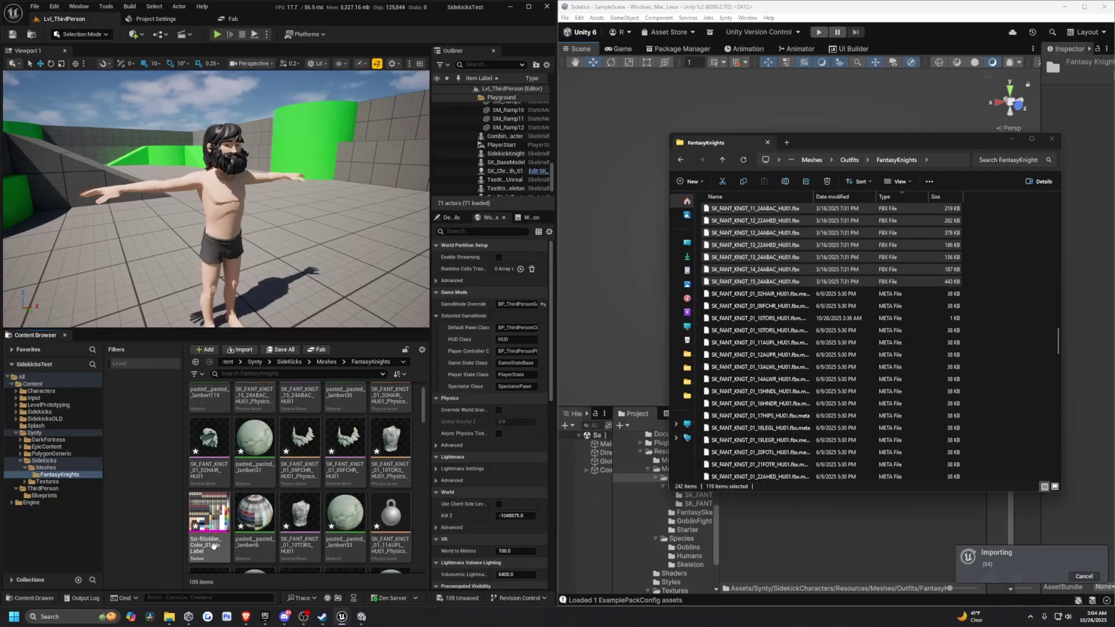
right_click(208, 513)
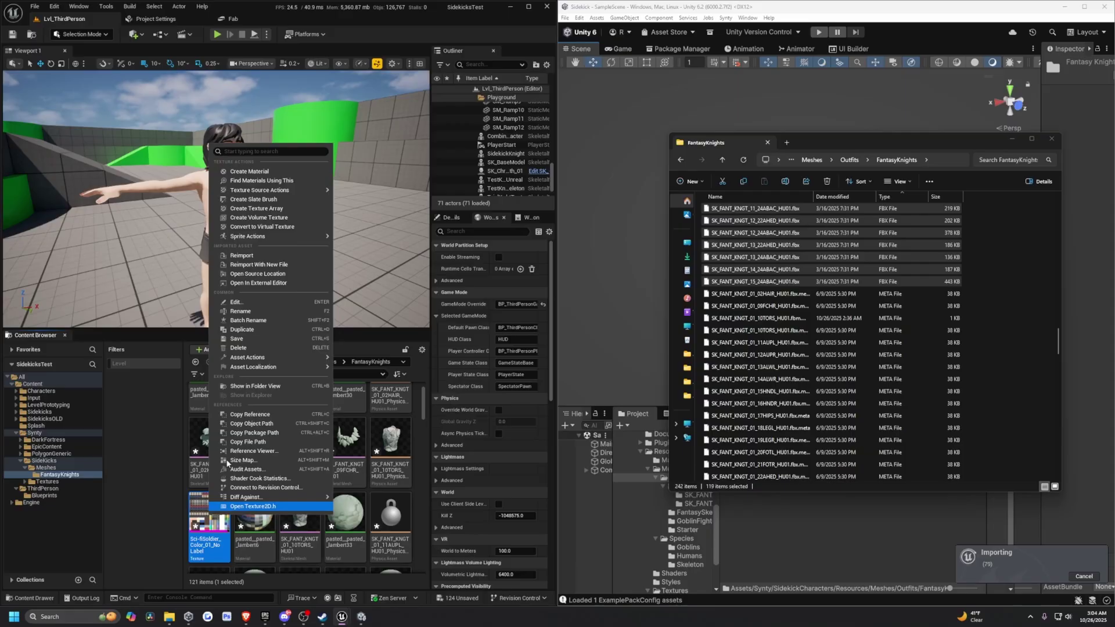
left_click(256, 172)
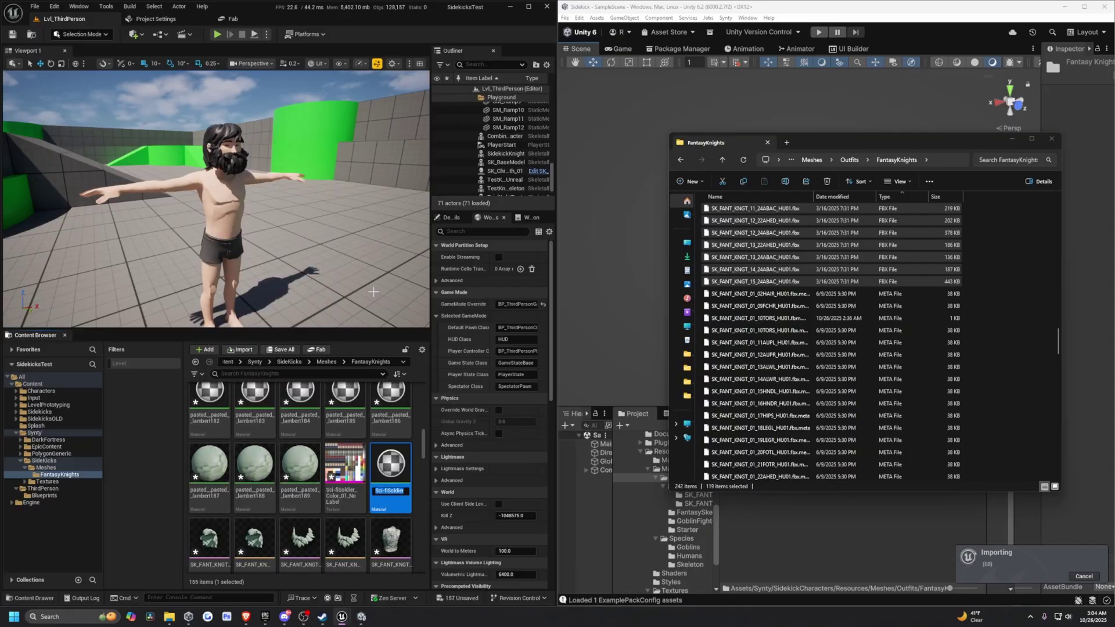
type("M_S")
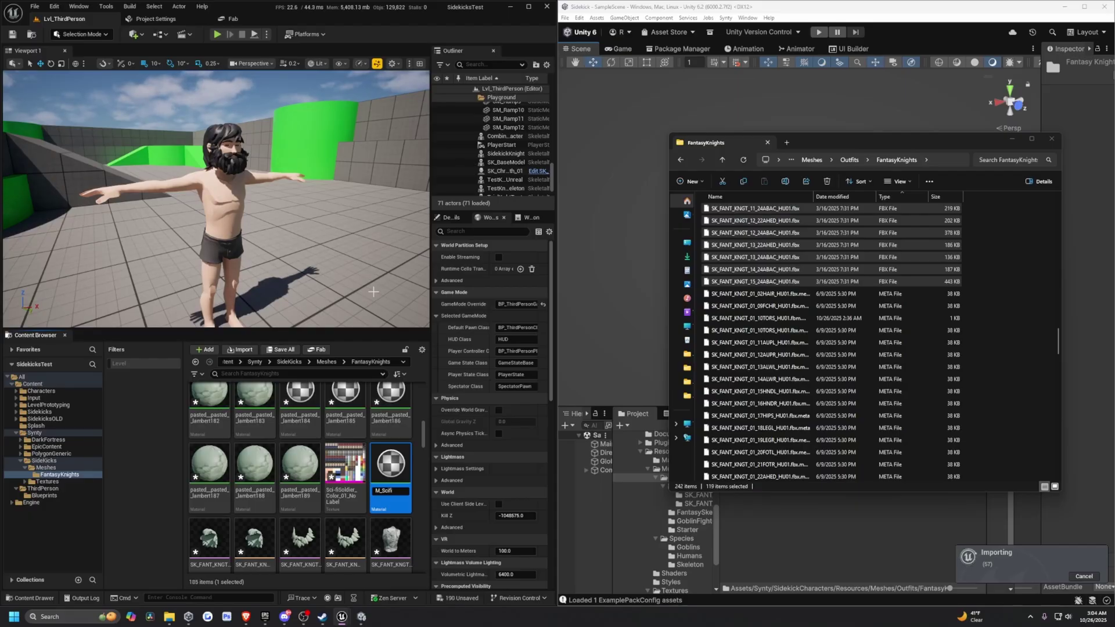
type("cifi")
key("Return")
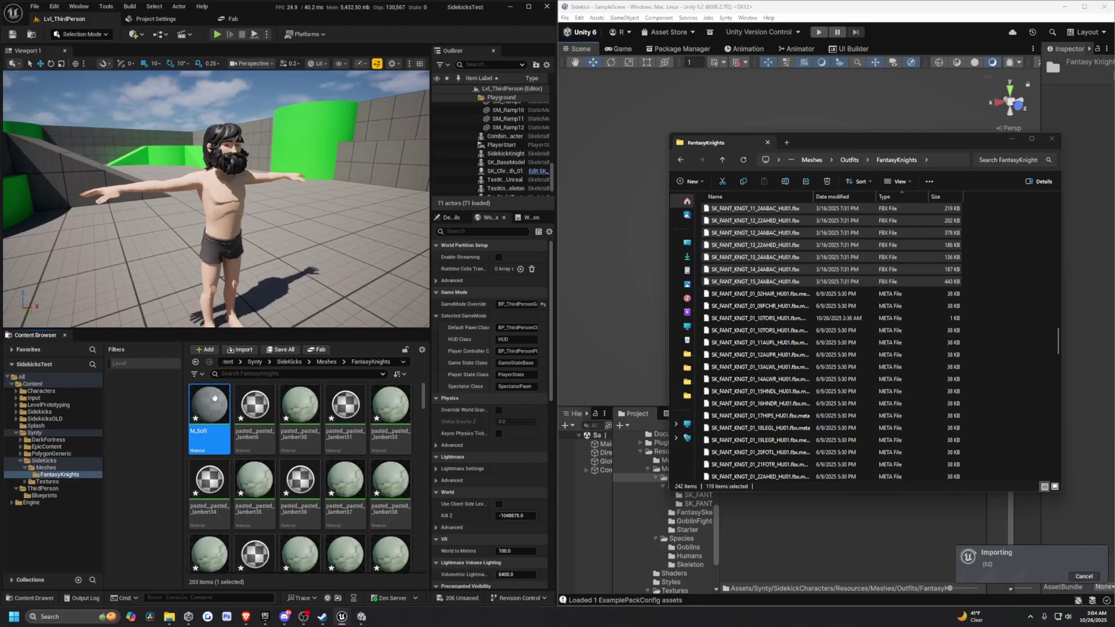
Apply the M_Scifi material to the SK_BaseModel character in the level and inspect its face up close.
scroll(302, 487, "down", 3)
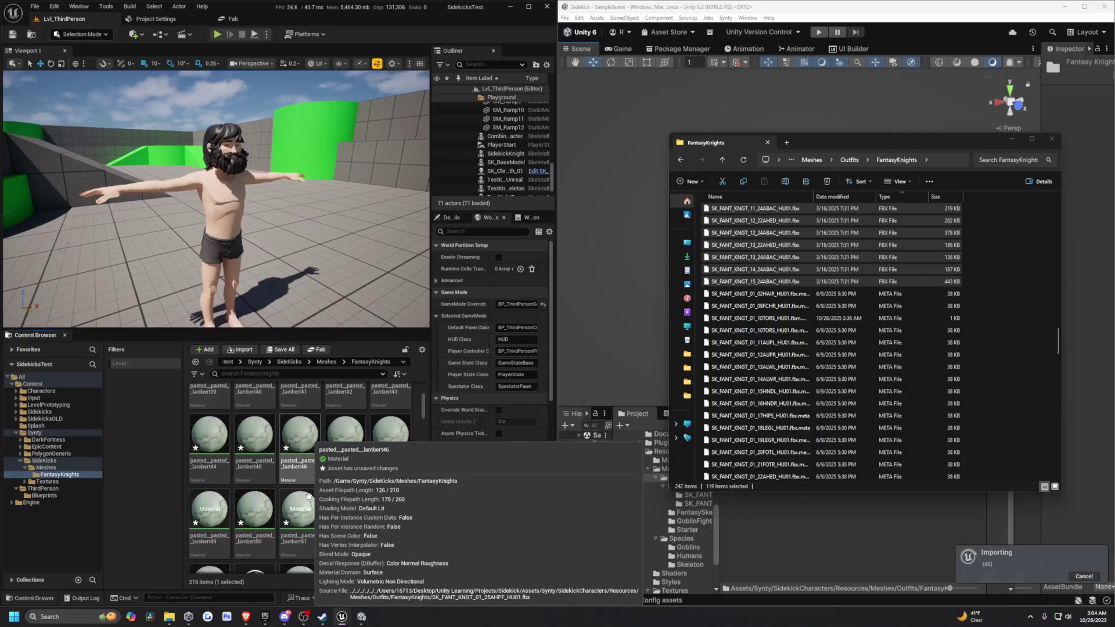
scroll(308, 499, "up", 4)
left_click_drag(216, 420, 223, 219)
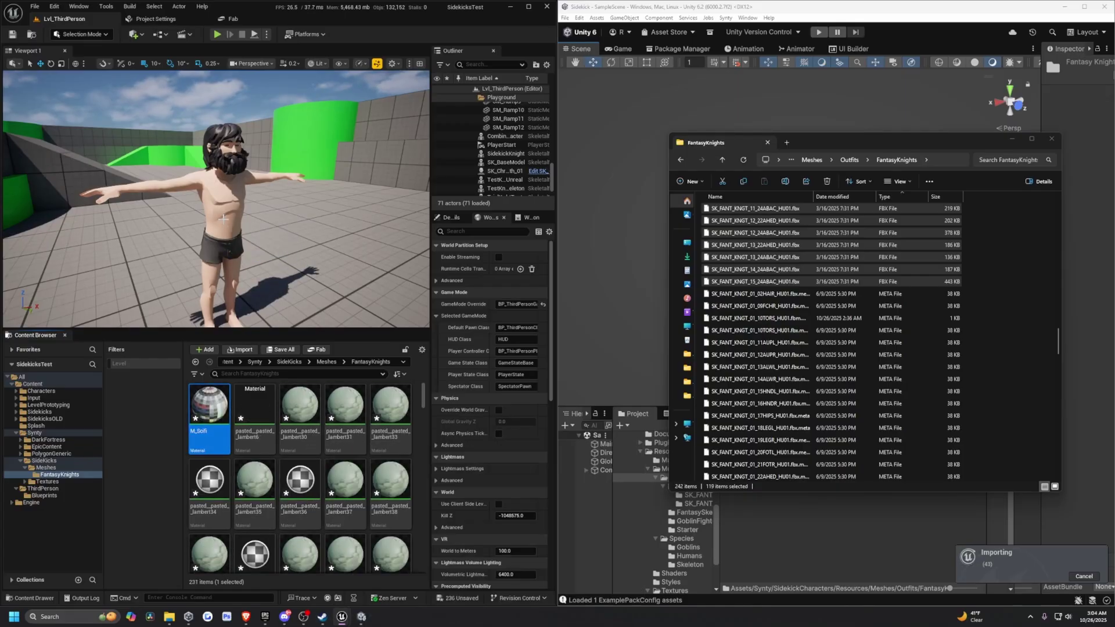
right_click_drag(223, 219, 223, 191)
key("w")
key("w")
key("e")
key("q")
key("q")
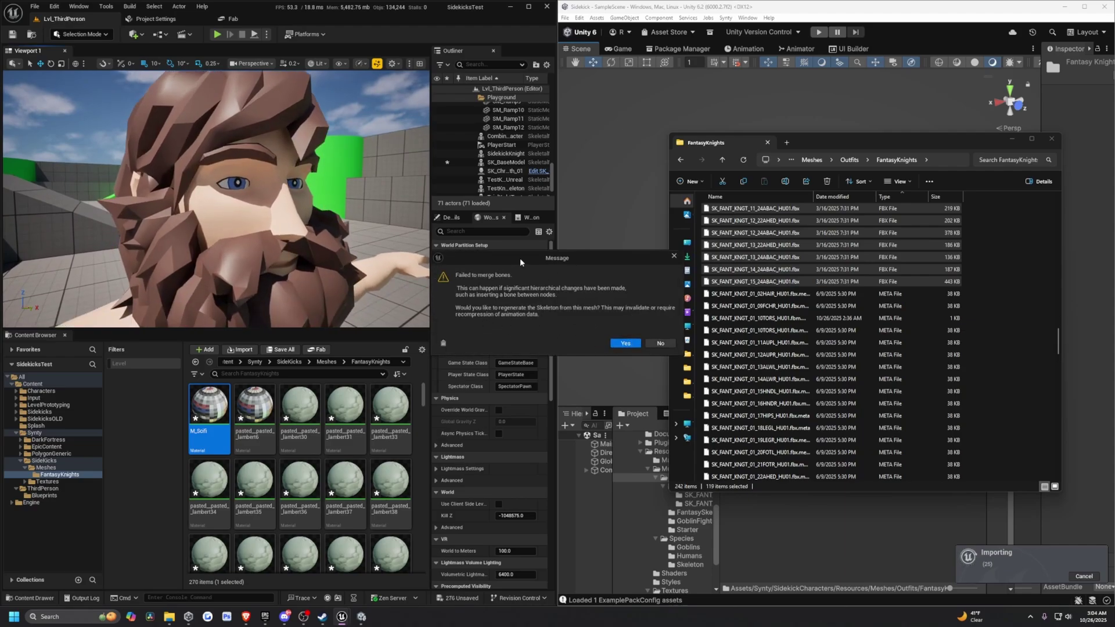
Decline each request to regenerate the skeleton from the knight meshes during the import.
left_click_drag(520, 257, 478, 251)
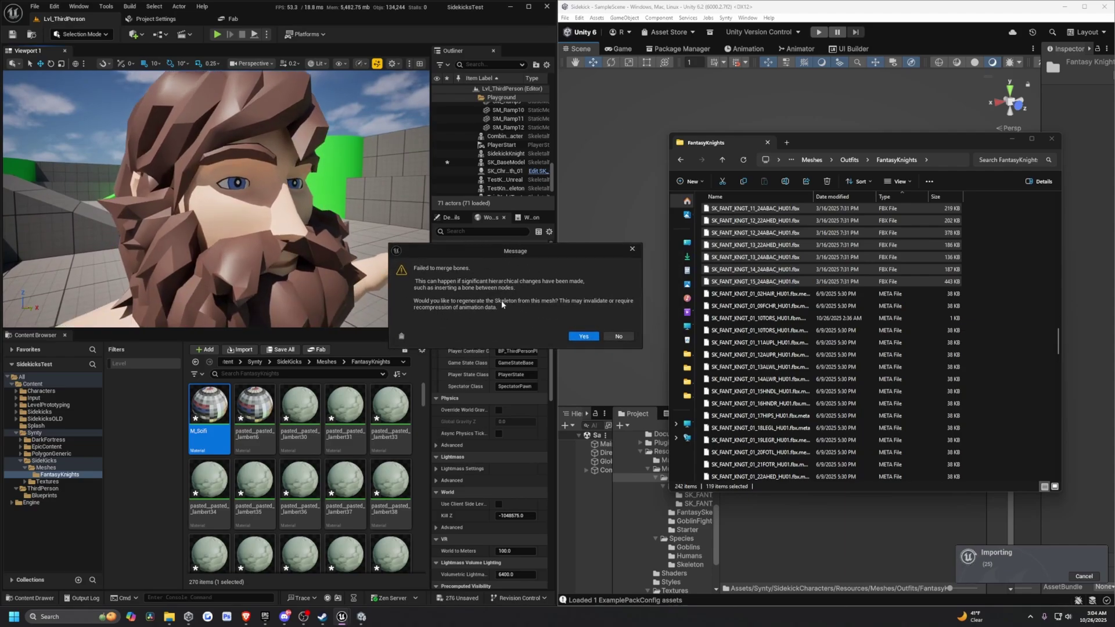
left_click(618, 337)
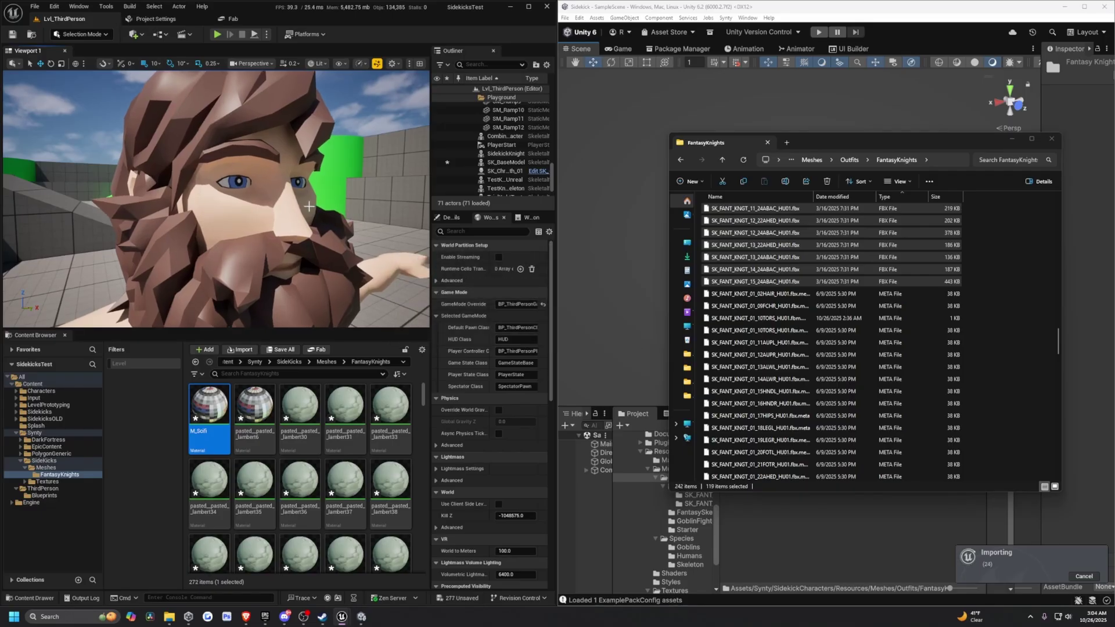
left_click(660, 345)
key("s")
right_click_drag(291, 252, 290, 253)
left_click(659, 343)
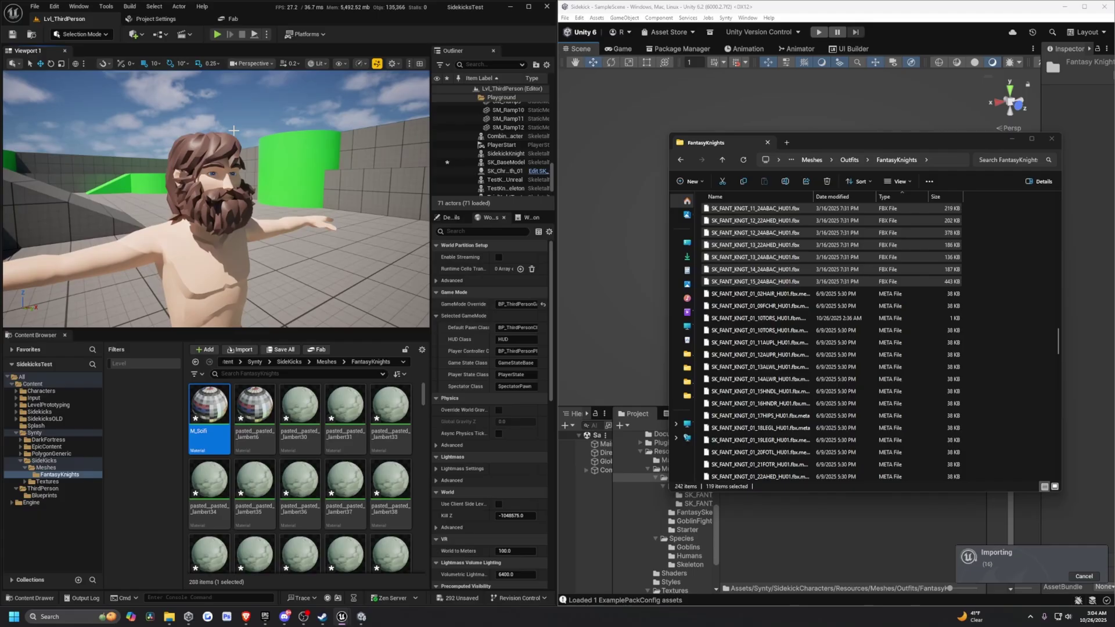
left_click(660, 342)
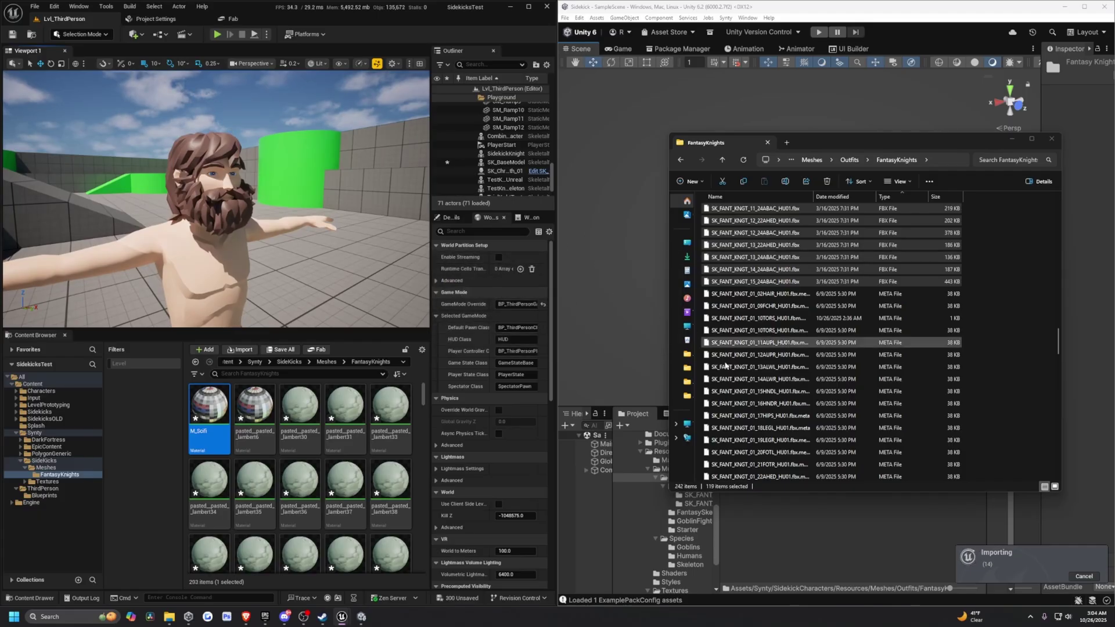
Select all the imported placeholder materials in the FantasyKnights folder and save all unsaved assets.
scroll(339, 468, "down", 10)
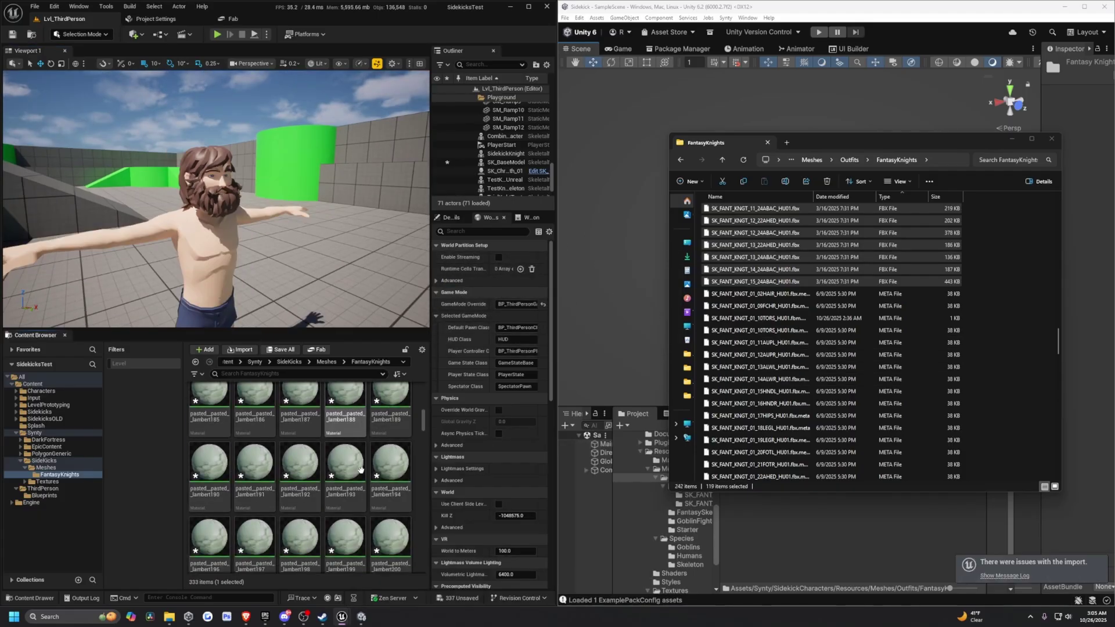
scroll(366, 470, "down", 4)
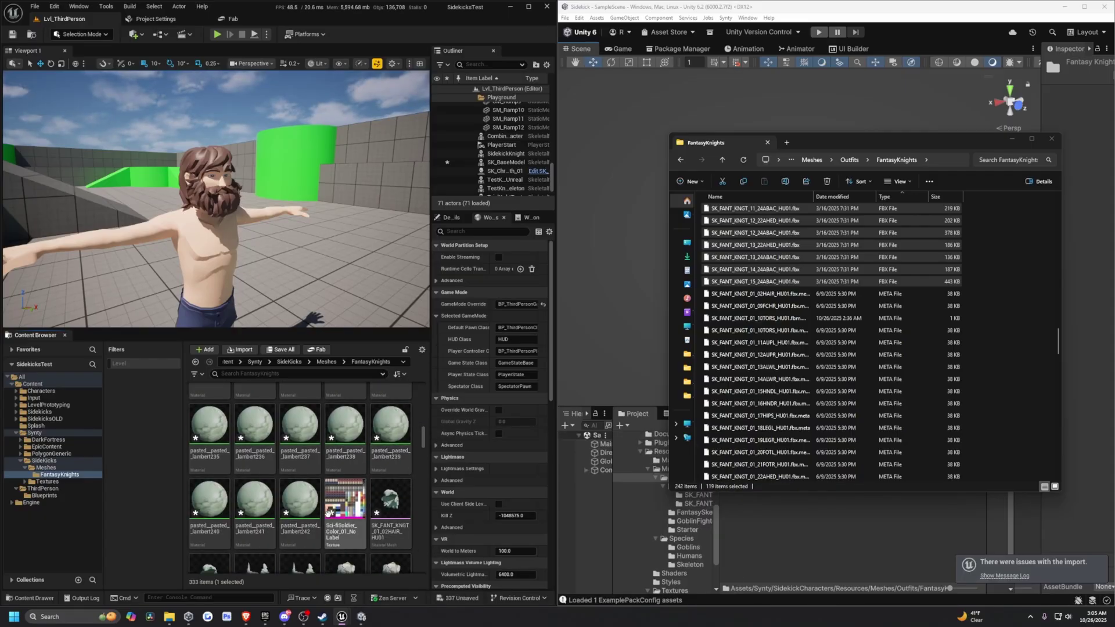
left_click(299, 500, "shift")
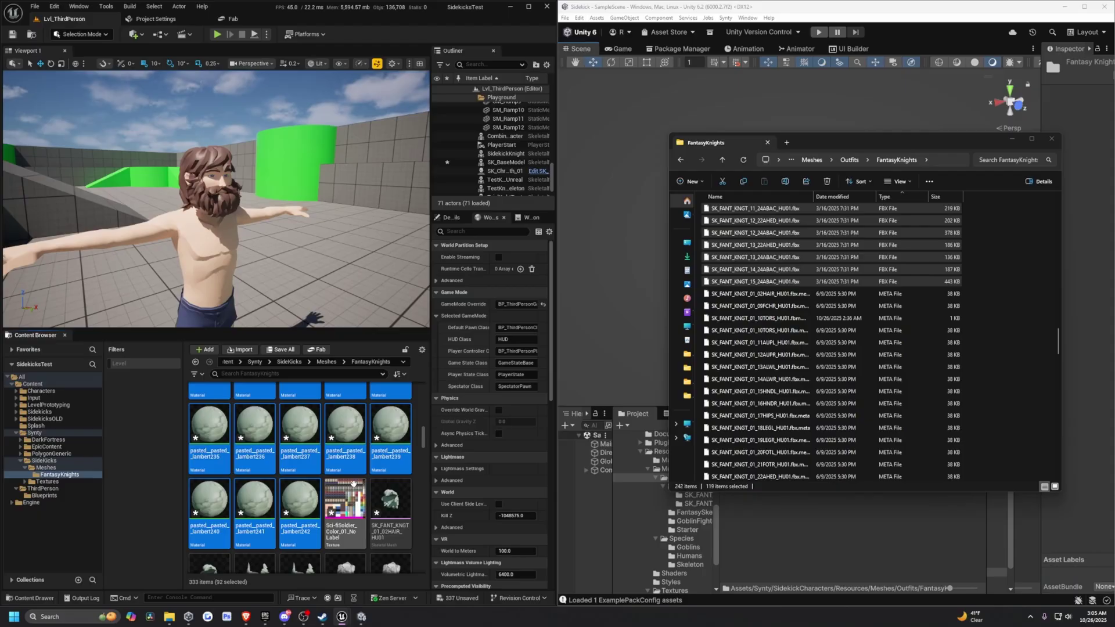
key("Delete")
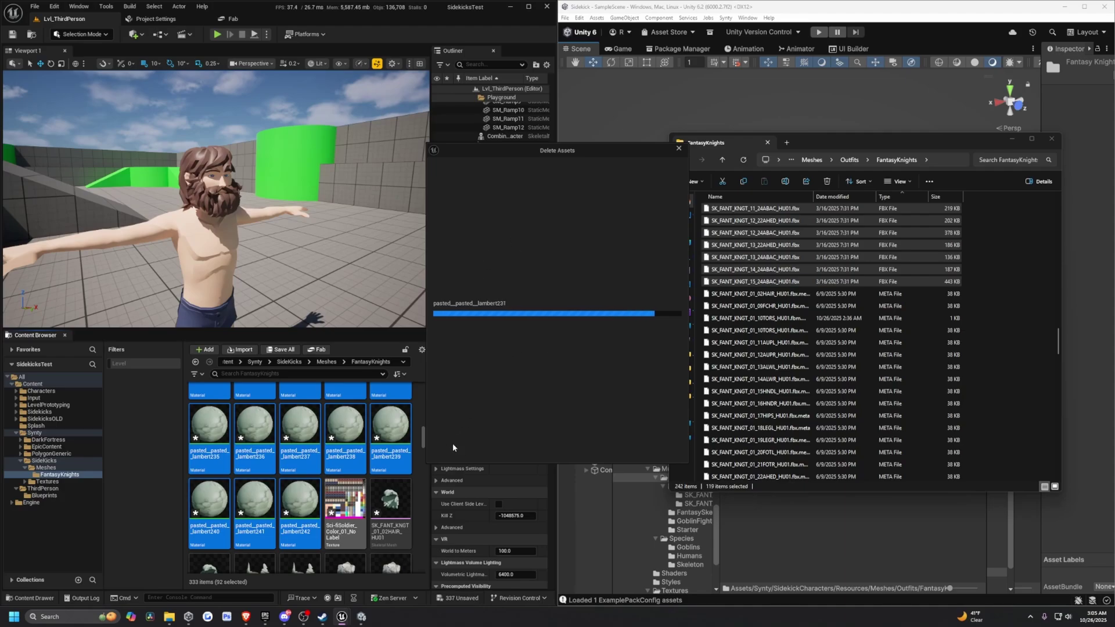
left_click(607, 448)
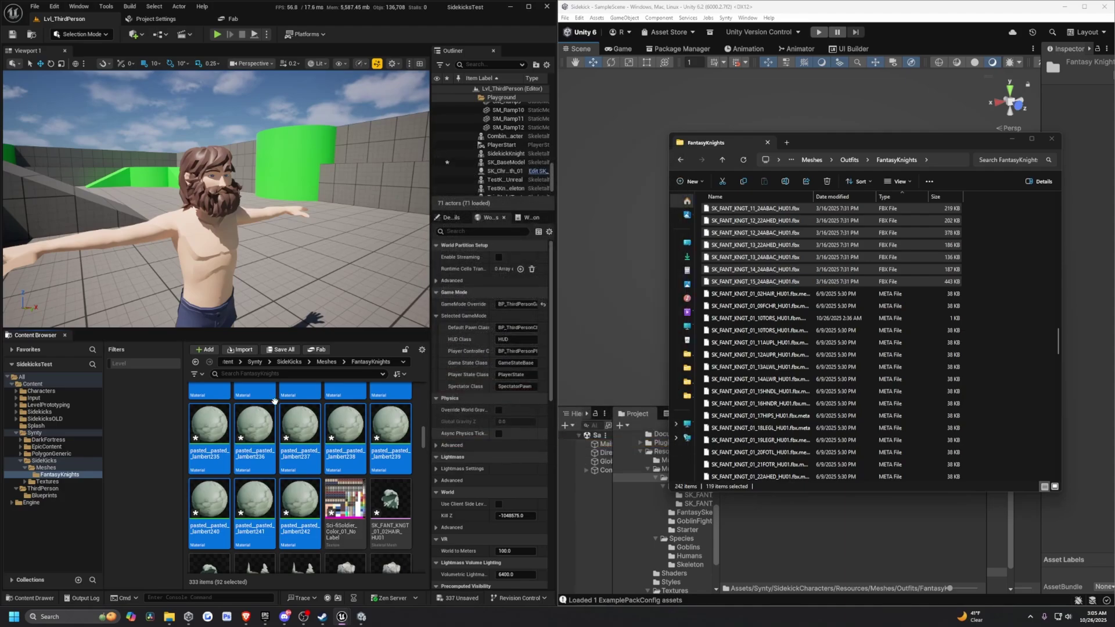
key("ctrl+shift+s")
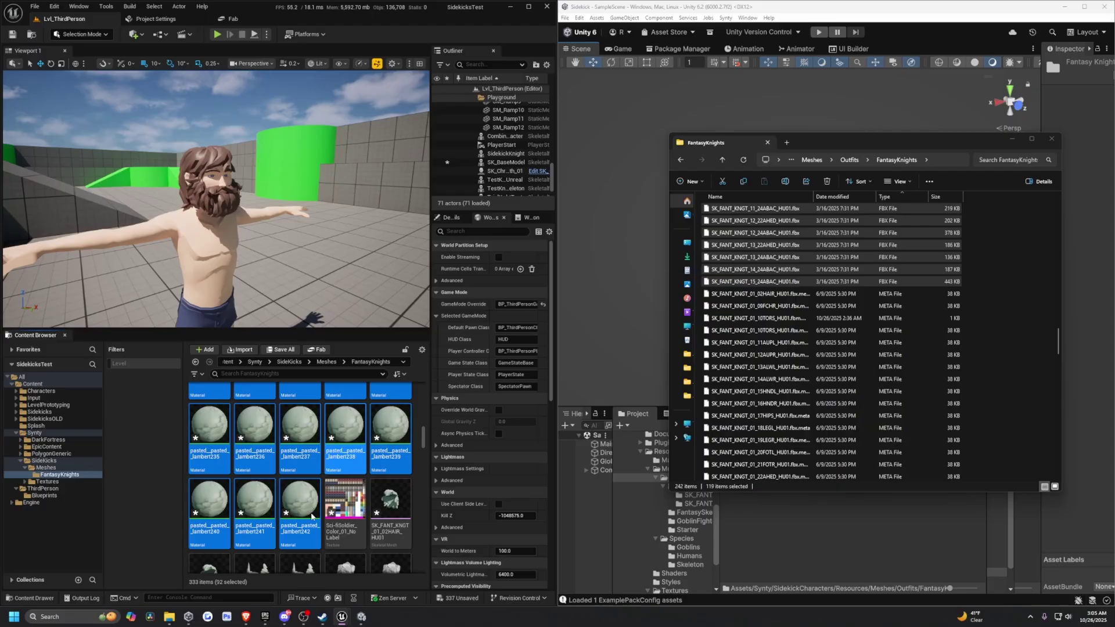
Delete the selected placeholder materials, replacing their references with M_Scifi, and save all the affected assets.
key("Delete")
left_click(498, 316)
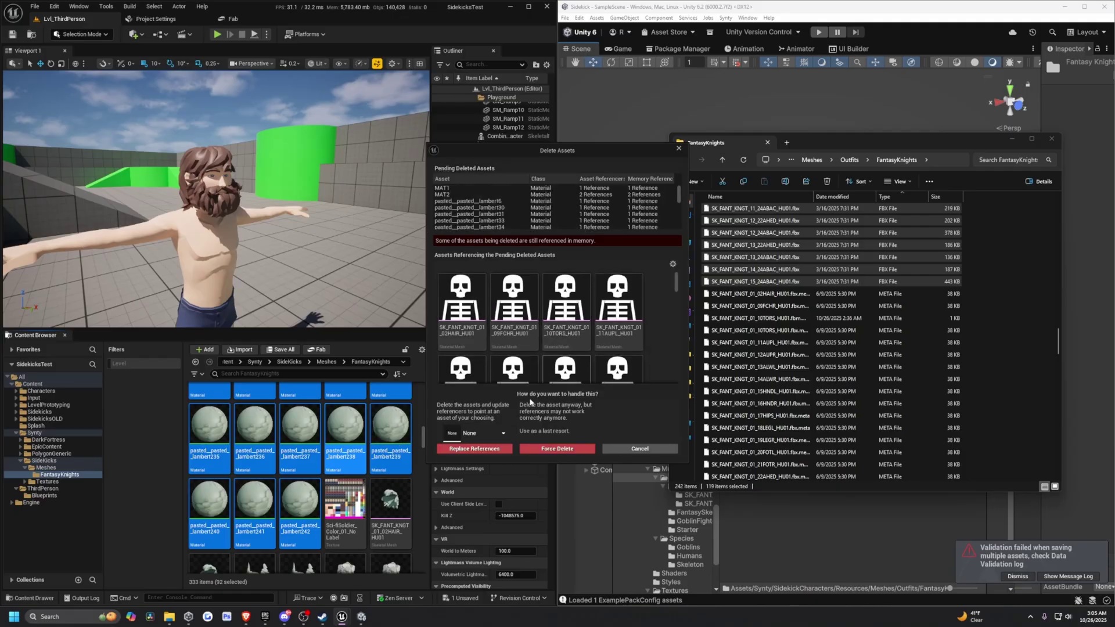
left_click(463, 436)
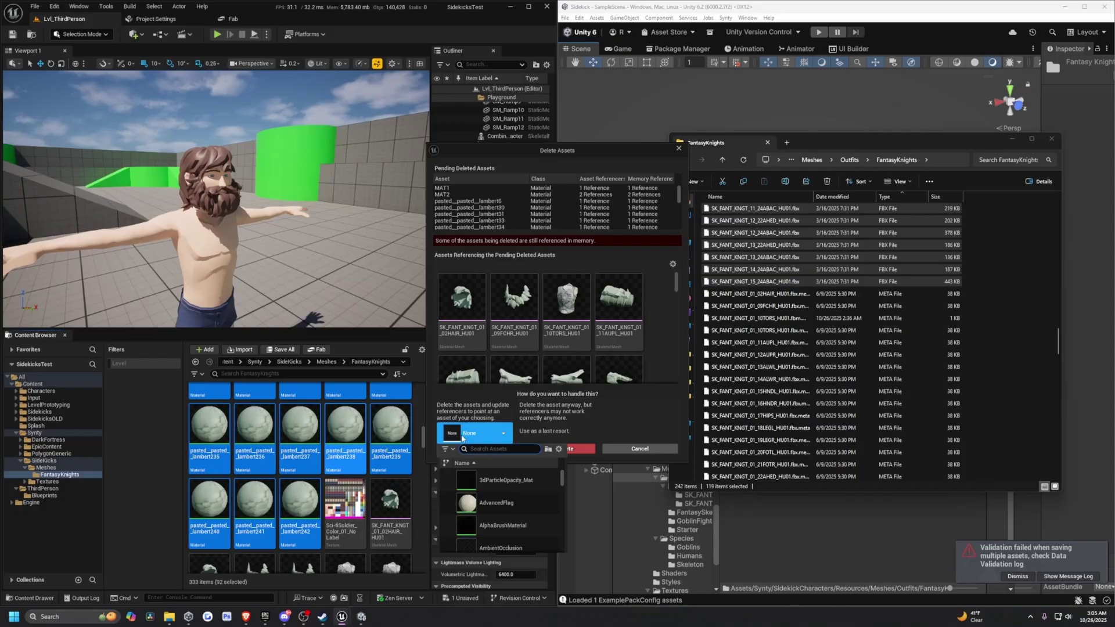
type("M_S")
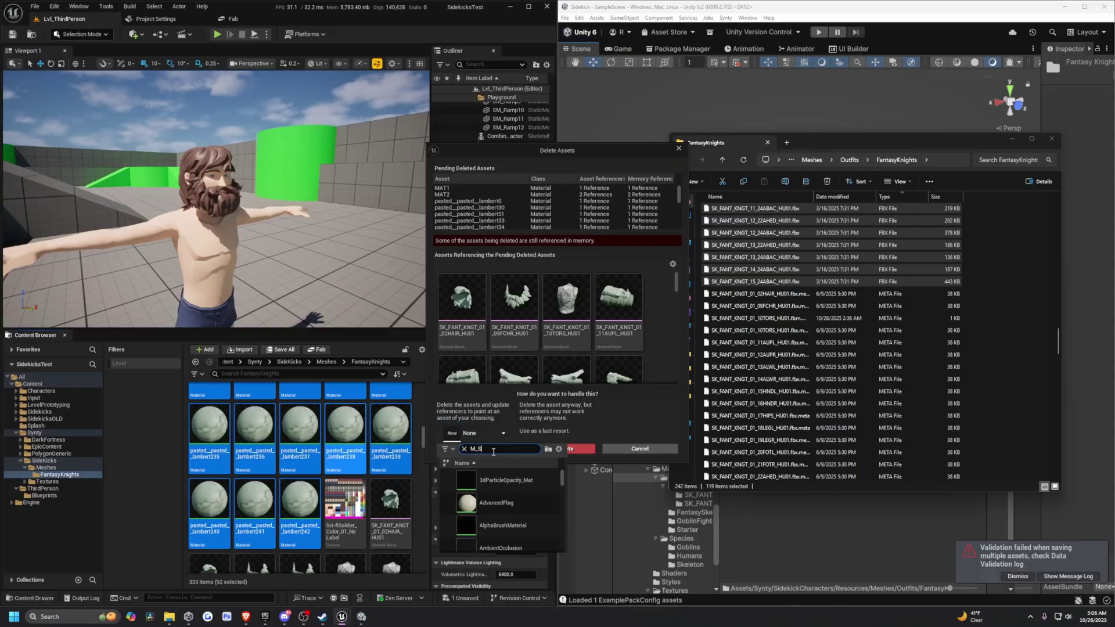
type("cifi")
left_click(495, 477)
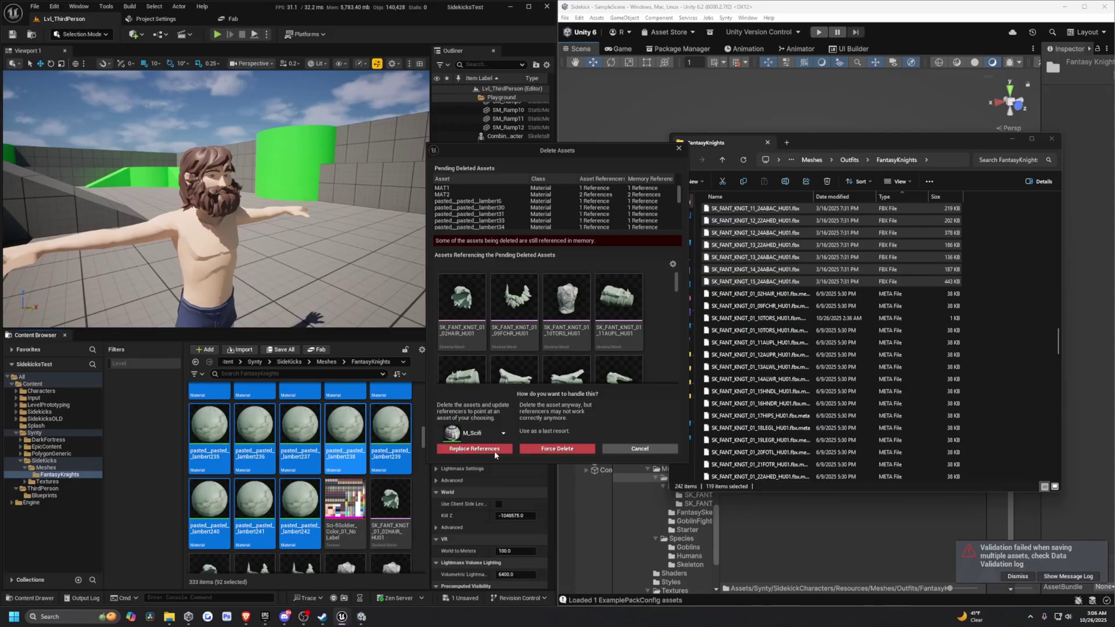
scroll(523, 325, "down", 4)
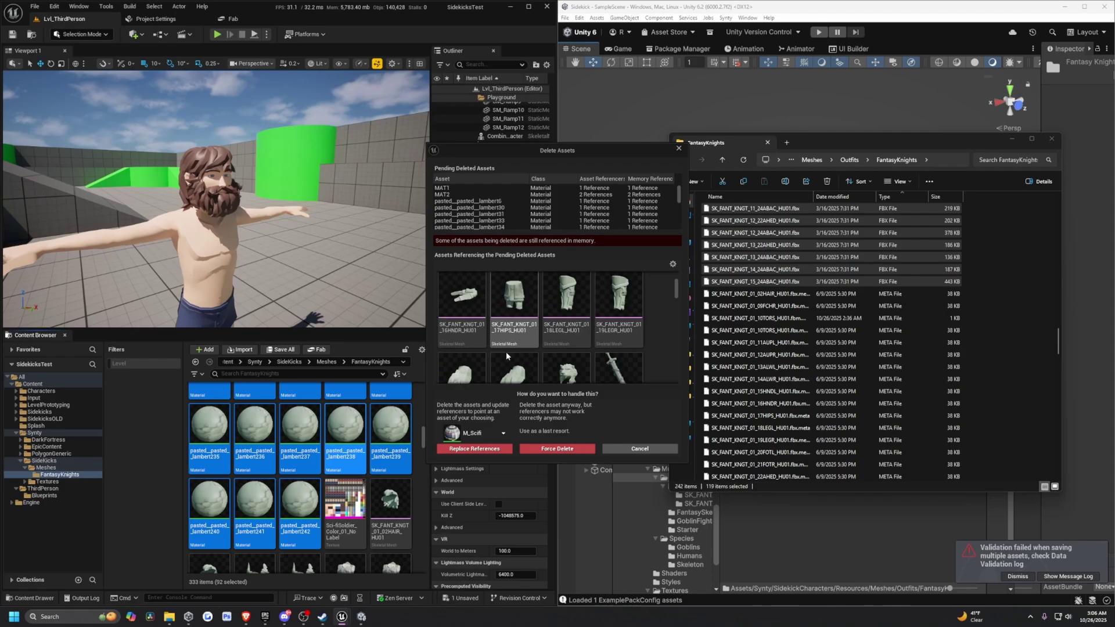
left_click(489, 449)
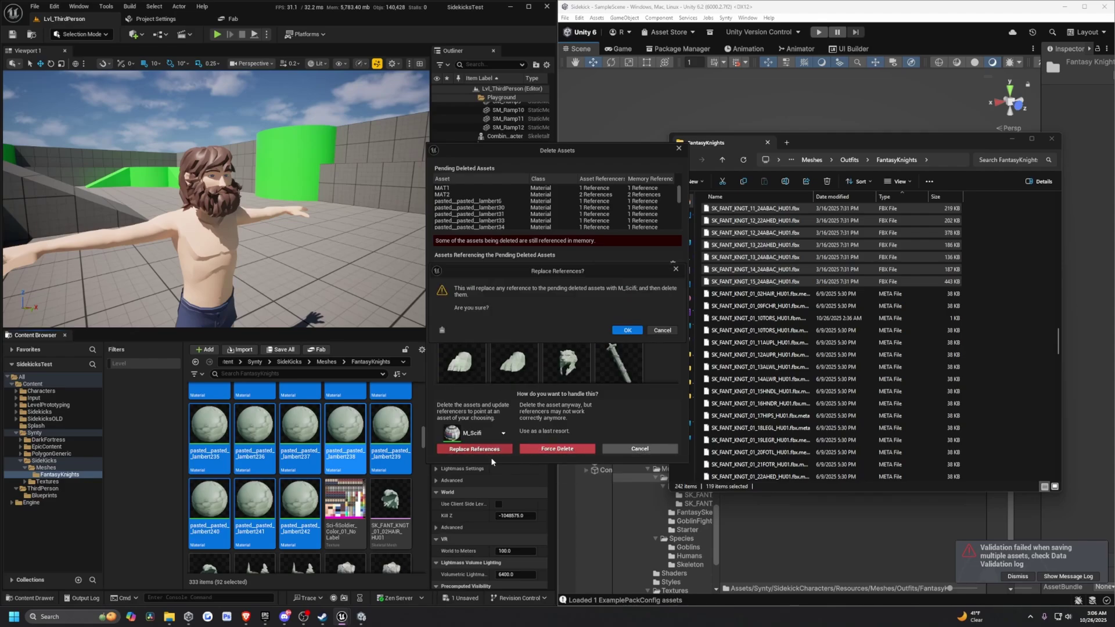
left_click(626, 332)
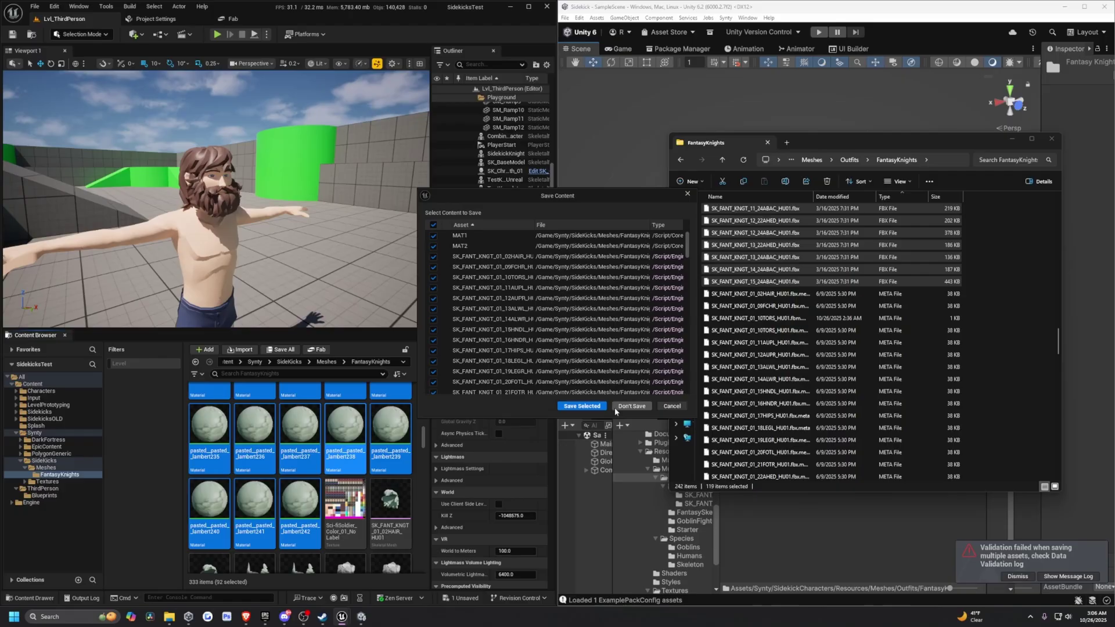
left_click(581, 406)
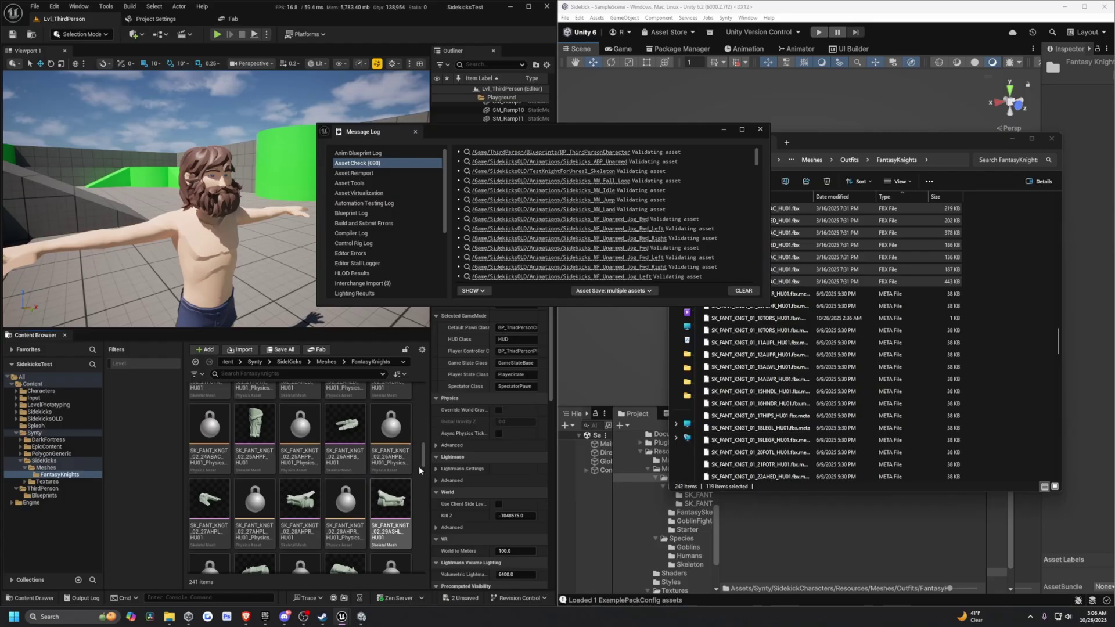
left_click(758, 133)
Maximize the Unreal editor and look through the FantasyKnights mesh thumbnails to check the applied material.
left_click(529, 8)
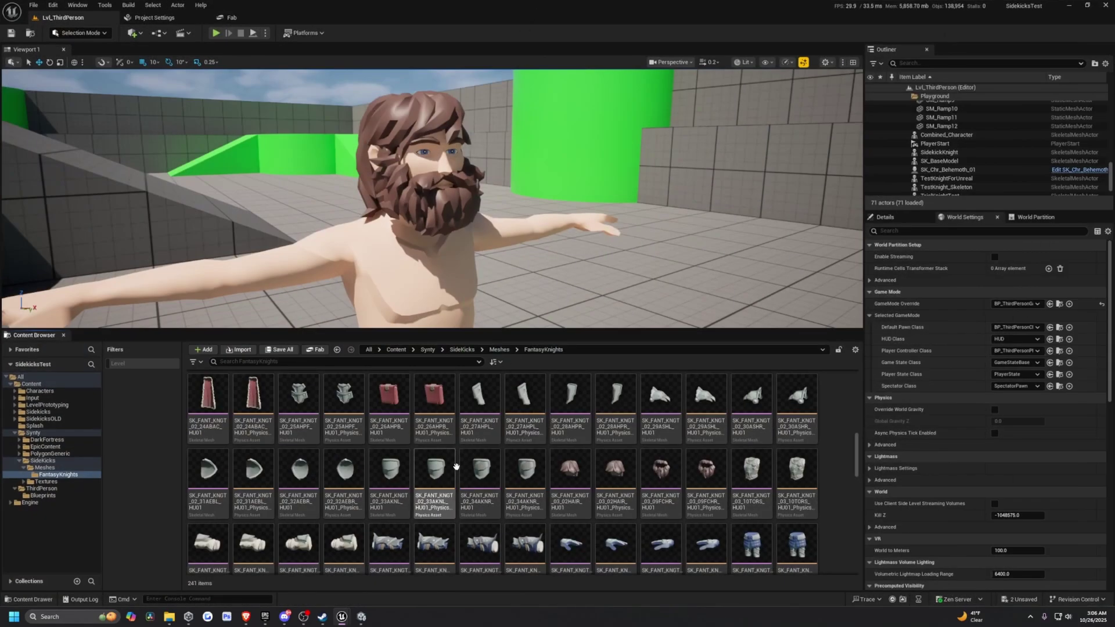
scroll(433, 493, "down", 3)
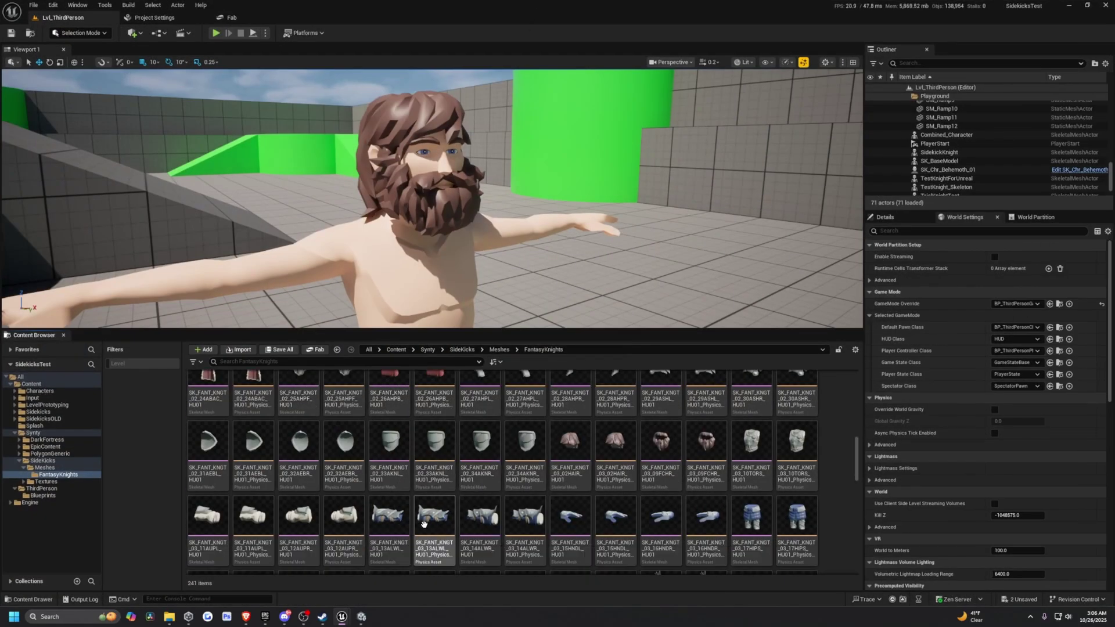
scroll(494, 531, "up", 5)
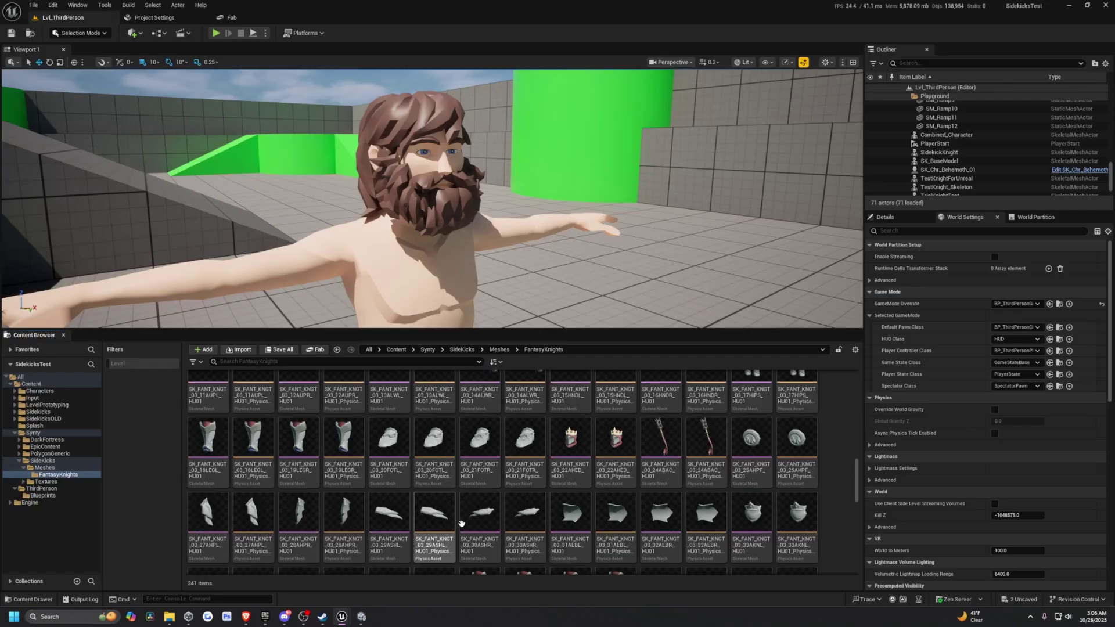
scroll(545, 529, "up", 3)
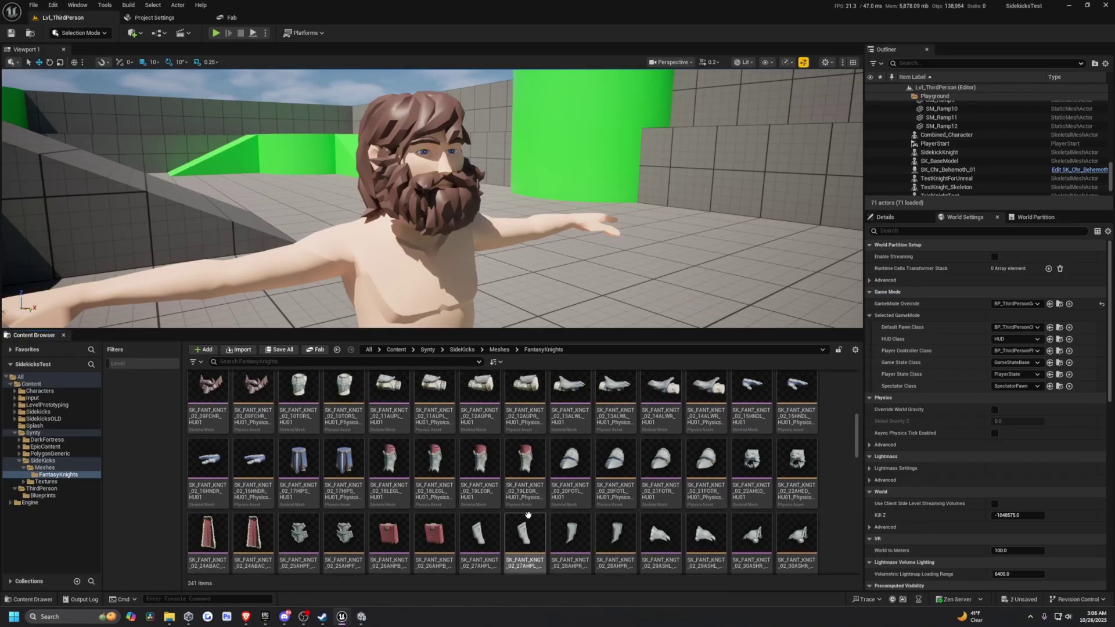
right_click_drag(629, 279, 638, 284)
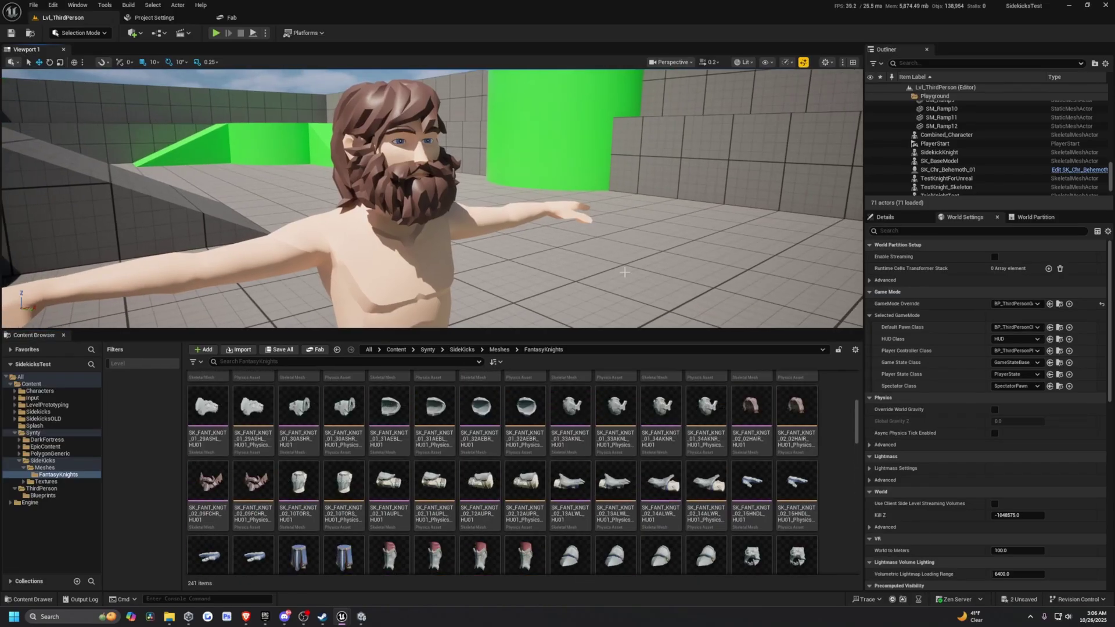
key("shift+F11")
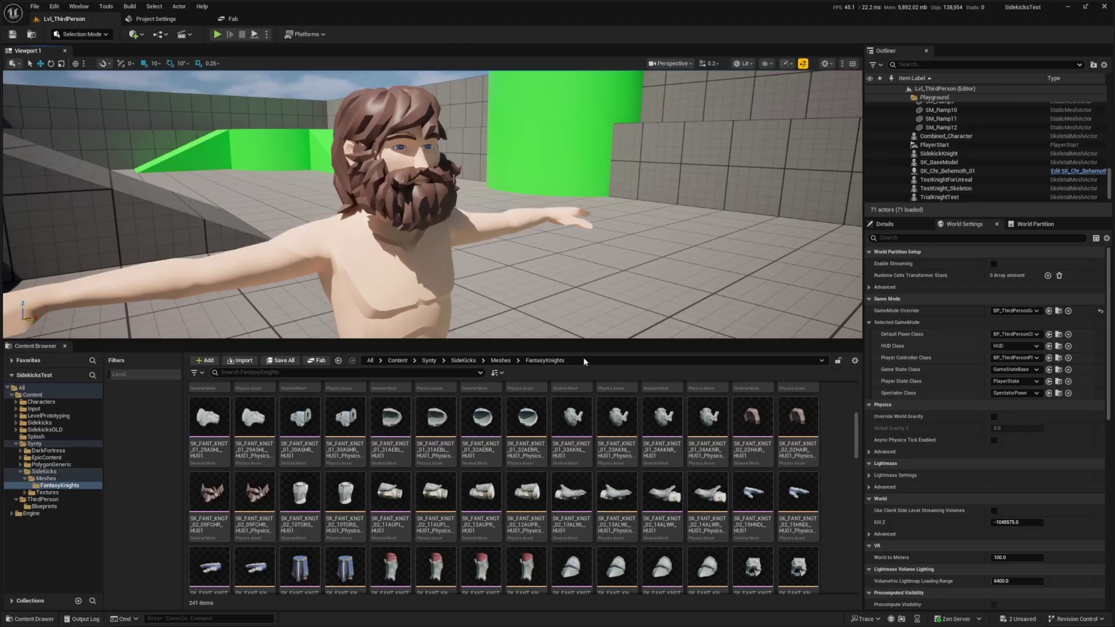
left_click_drag(561, 345, 561, 351)
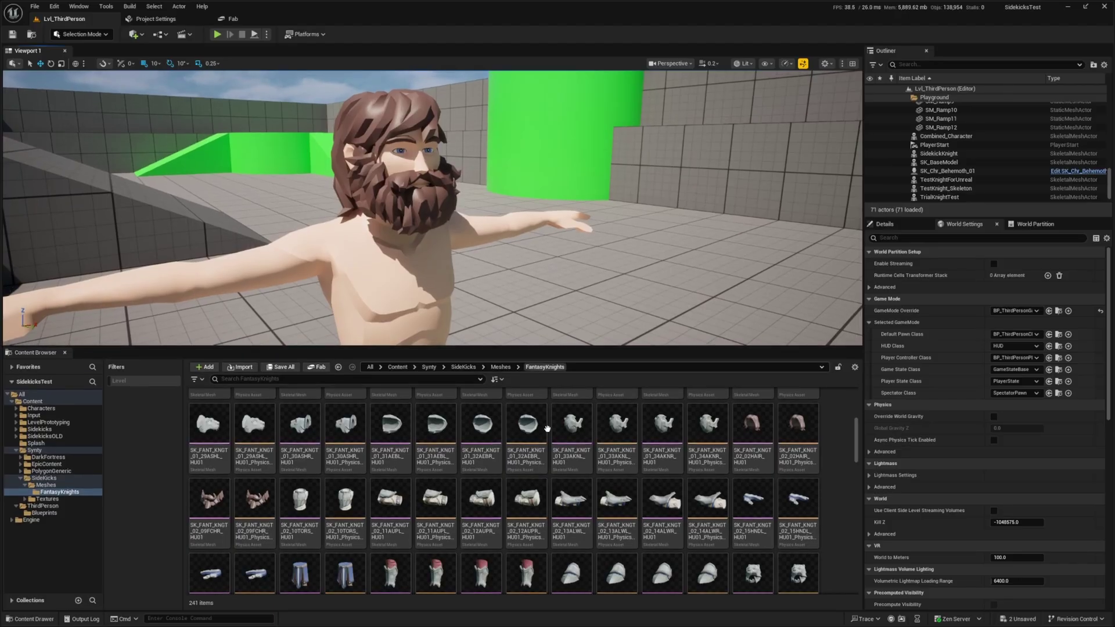
scroll(499, 522, "up", 3)
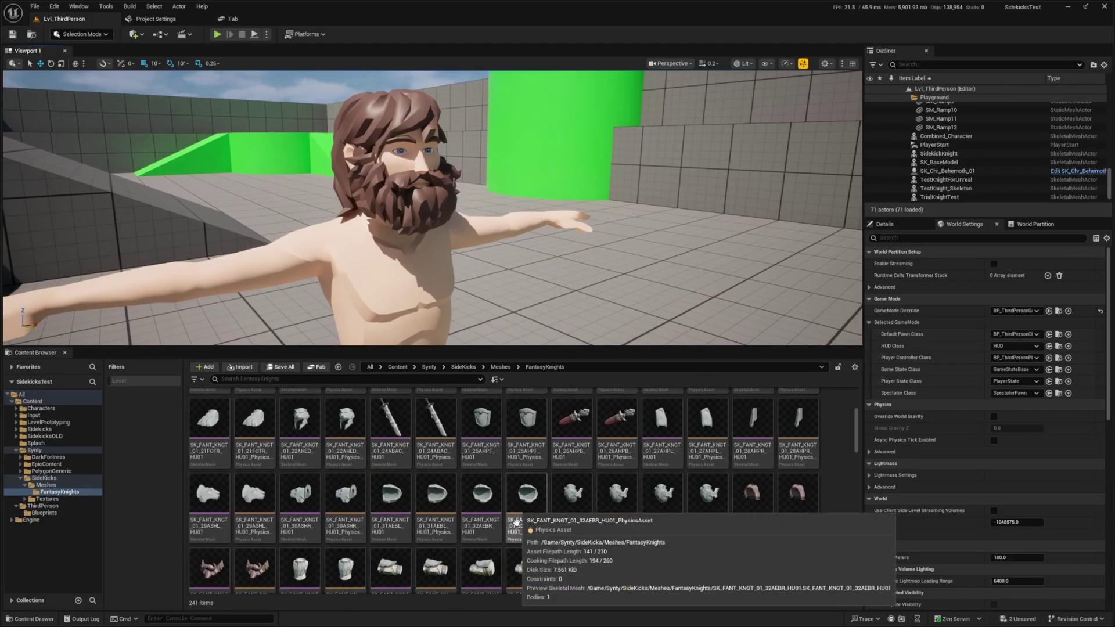
scroll(516, 521, "up", 3)
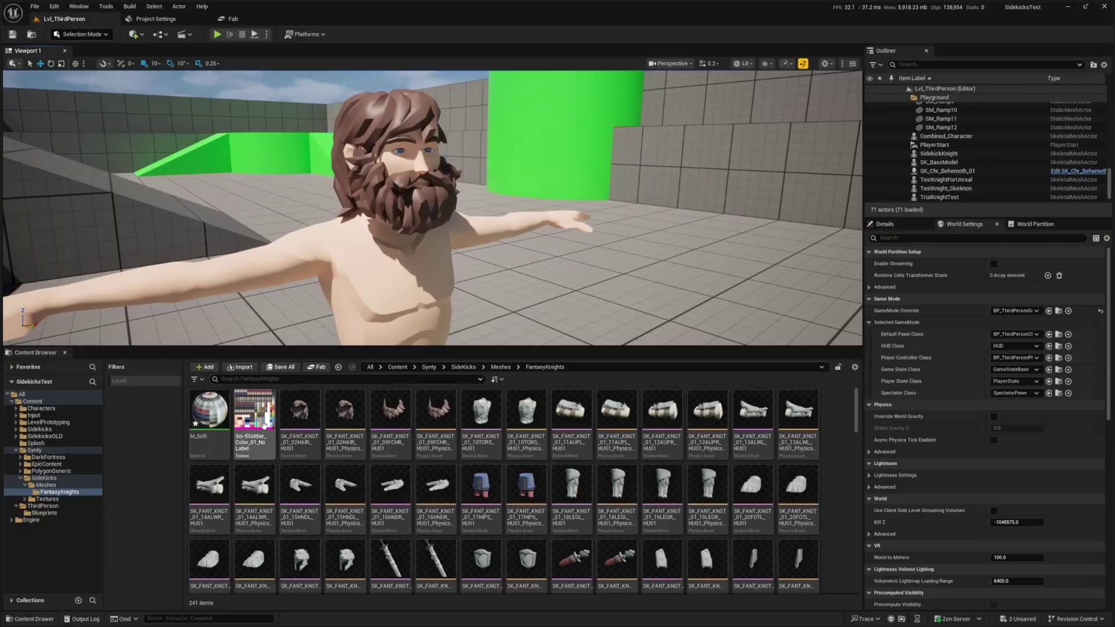
Set the Sci-fi Soldier color texture's filter to Nearest, save the texture and close its editor.
double_click(266, 430)
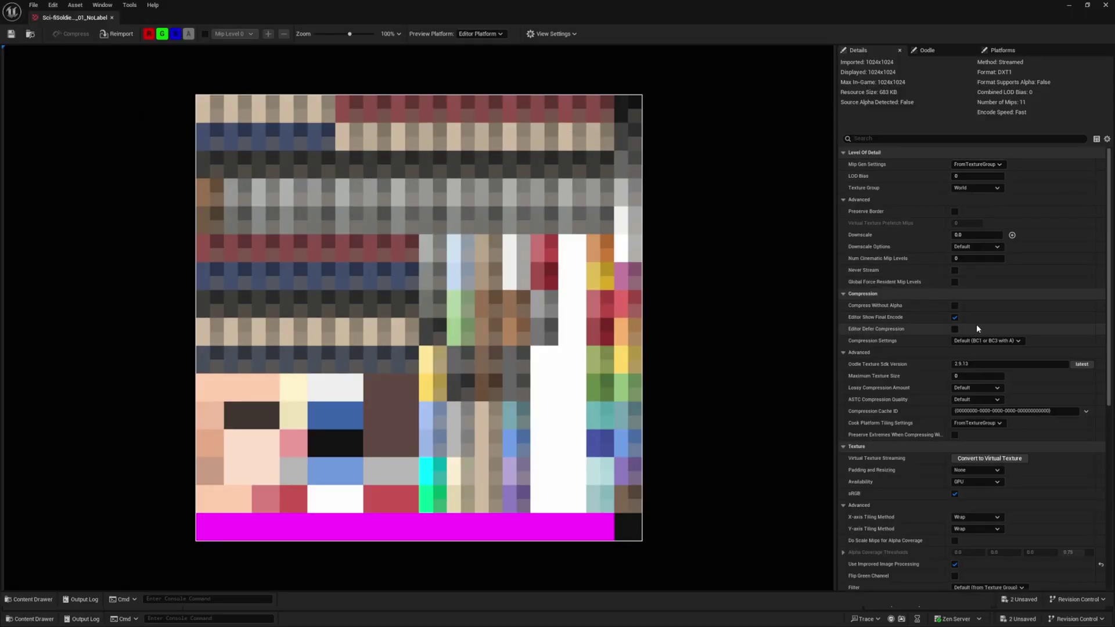
type("il")
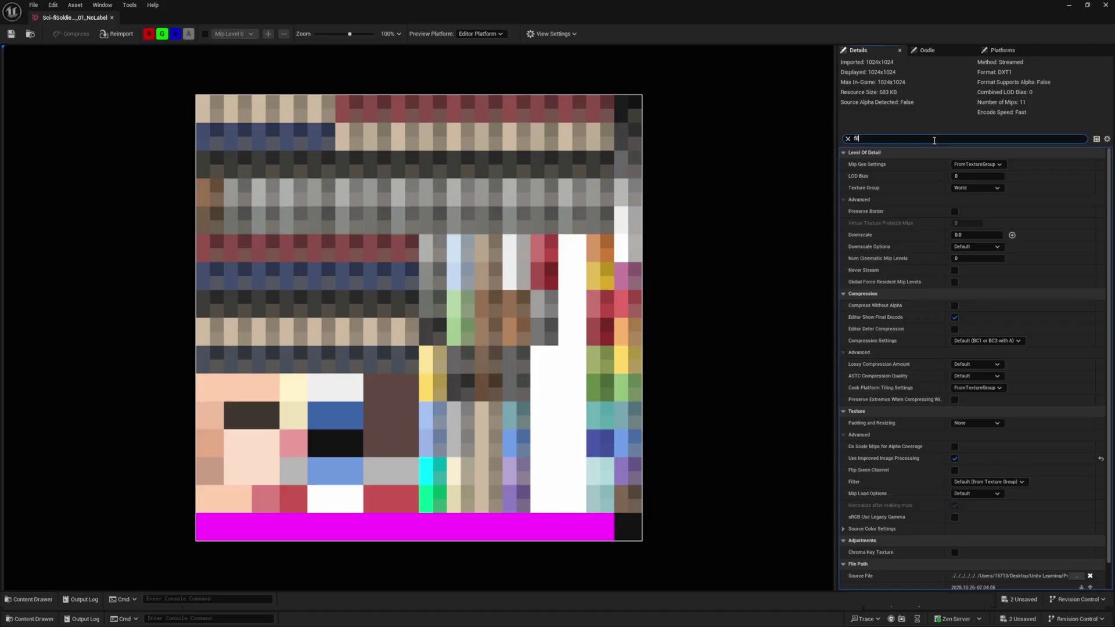
left_click(981, 189)
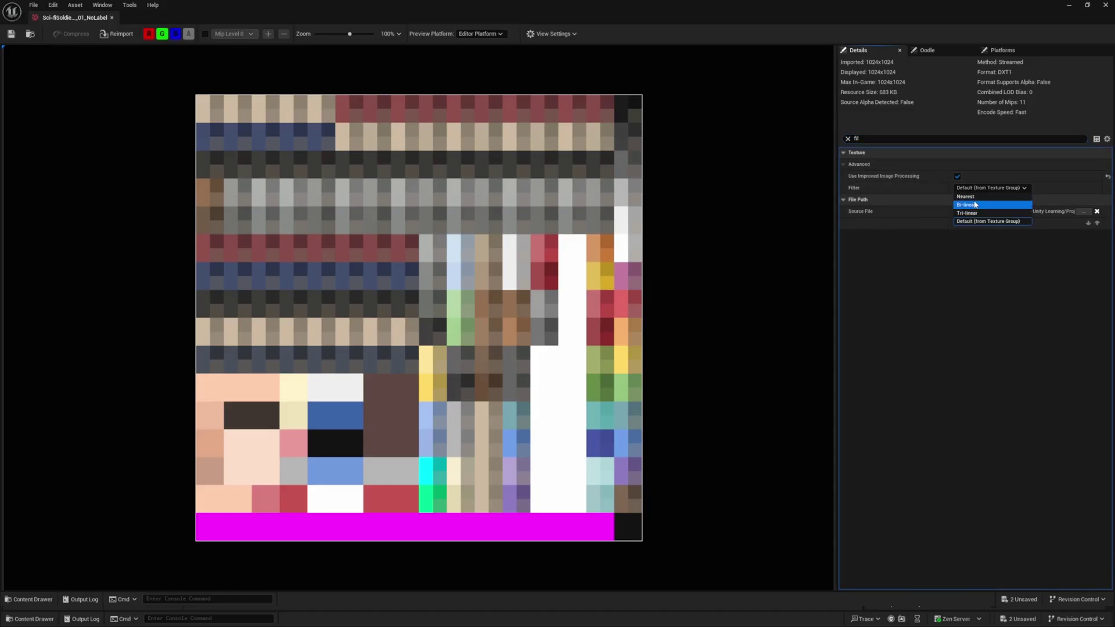
key("ctrl+s")
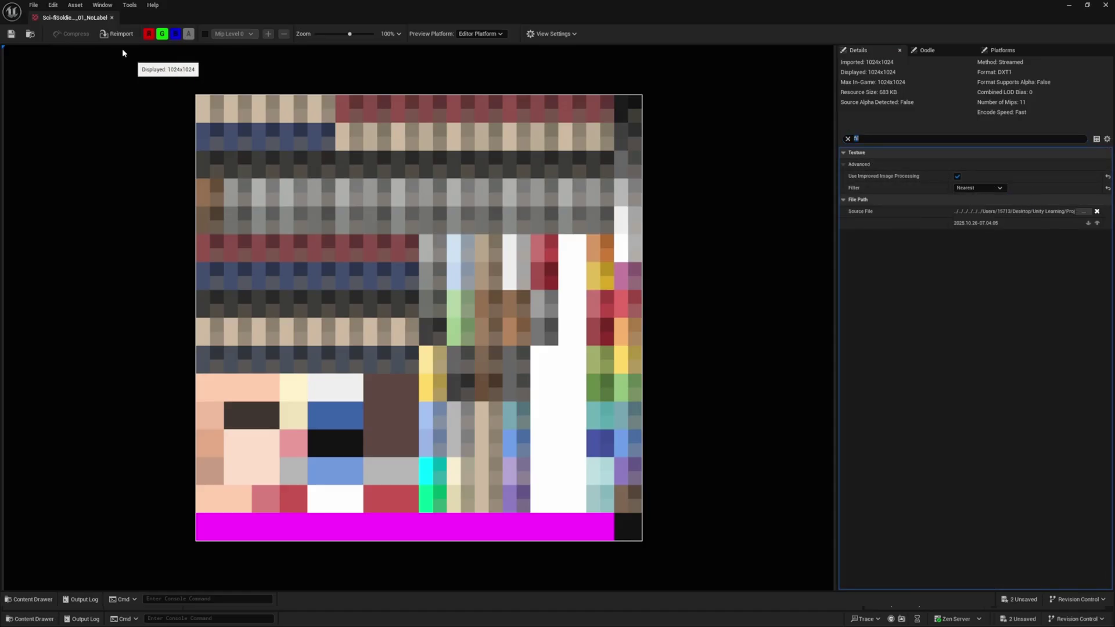
left_click(113, 17)
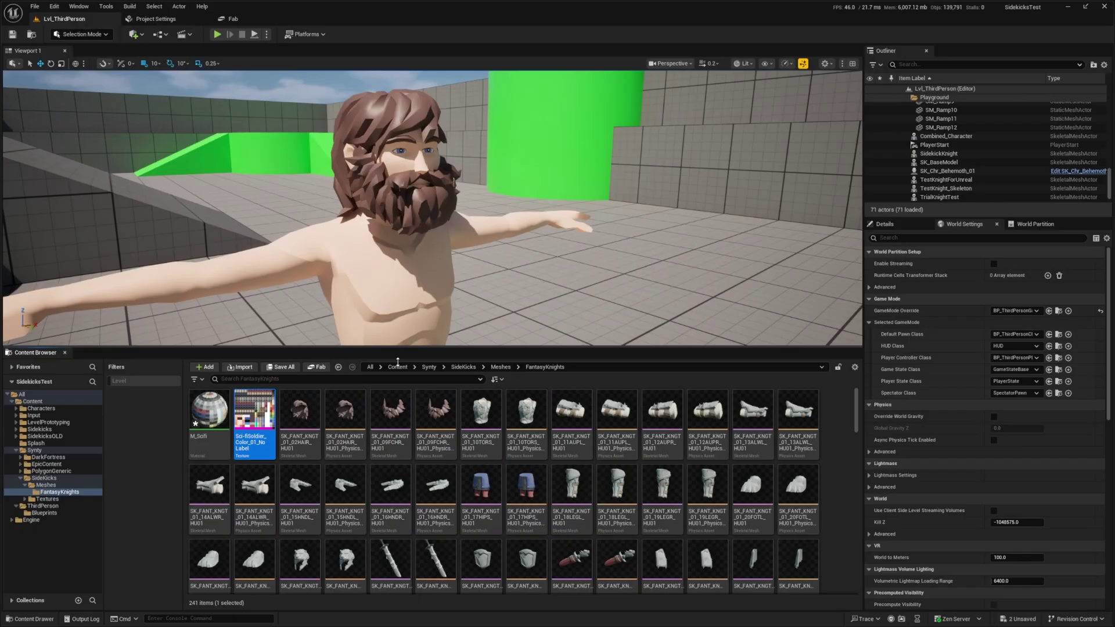
Try placing the SK_FANT_KNGT_01_10TORS_HU01 torso mesh in the level beside the base character, and remove it again.
left_click_drag(398, 361, 398, 398)
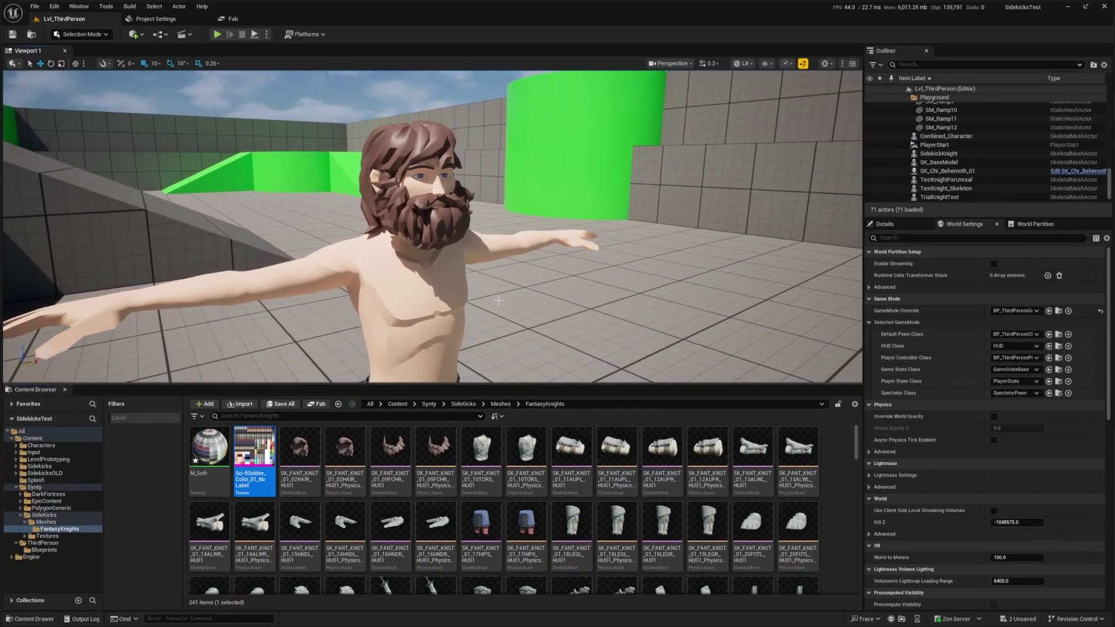
right_click_drag(497, 345, 518, 368)
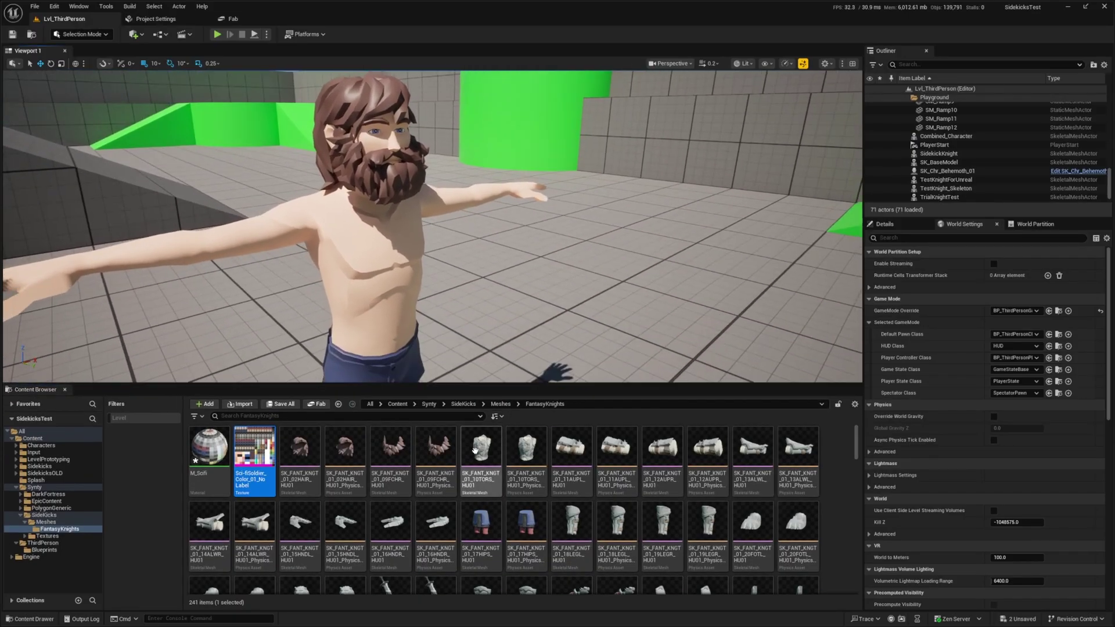
left_click_drag(481, 450, 548, 340)
key("Delete")
Locate the skeleton asset used by the SK_FANT_KNGT_01_10TORS_HU01 torso mesh, and return to the FantasyKnights folder.
right_click(486, 451)
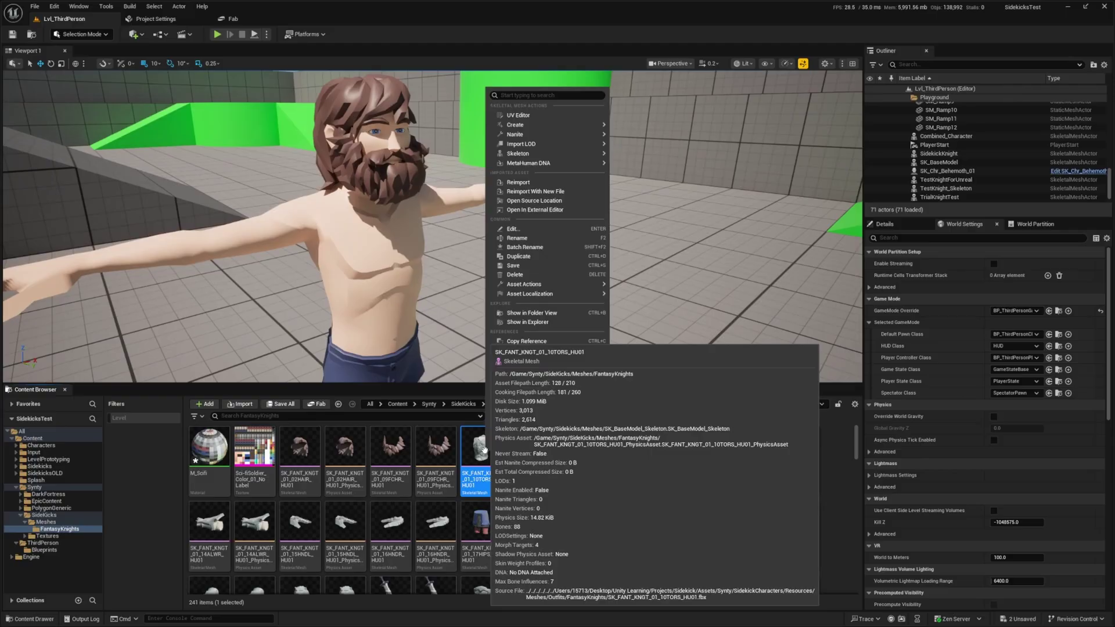
mouse_move(517, 154)
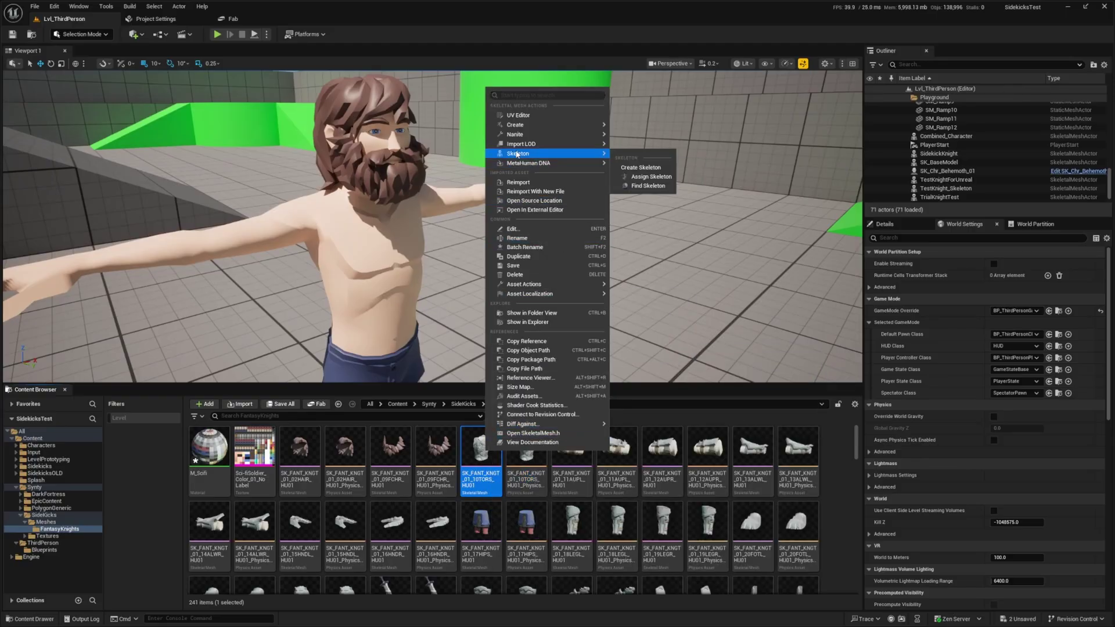
left_click(667, 185)
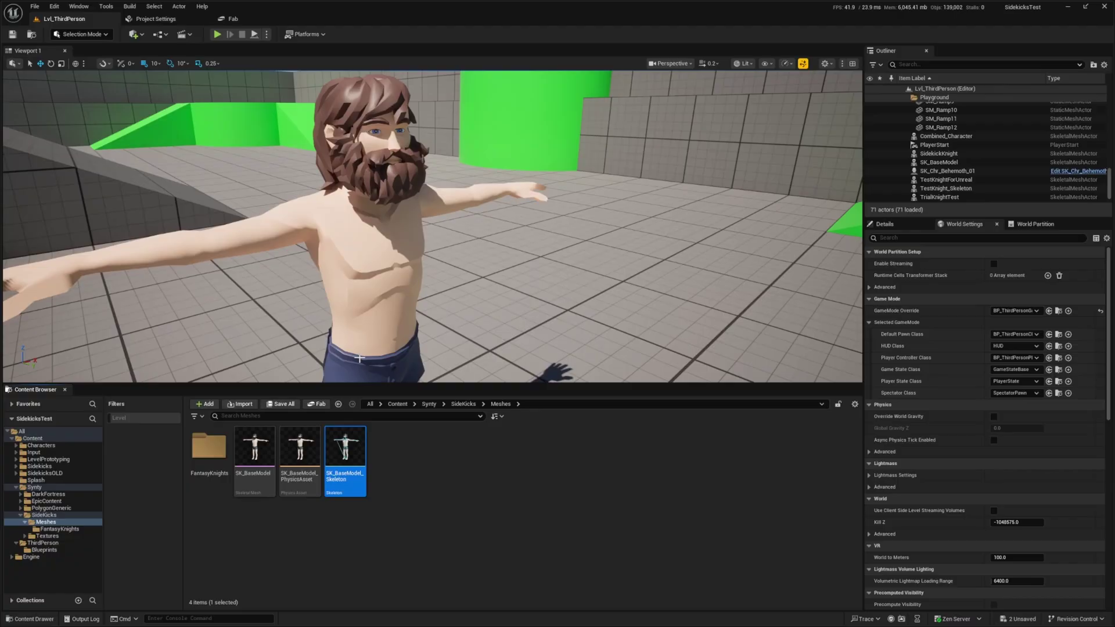
left_click(339, 404)
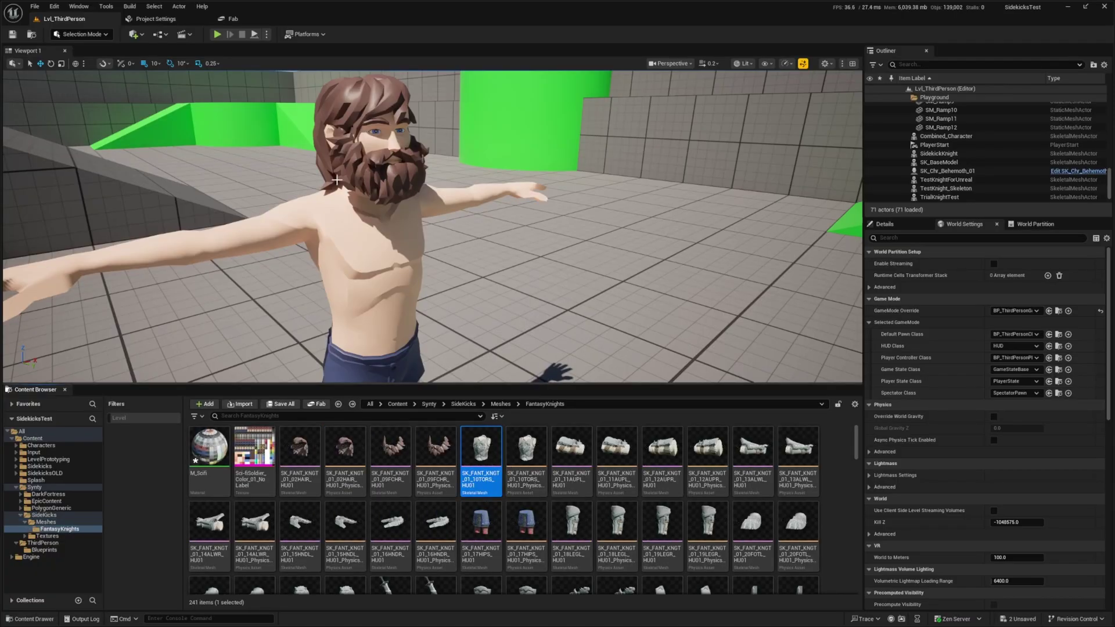
mouse_move(491, 266)
right_mouse_down()
mouse_move(473, 261)
mouse_move(486, 264)
right_mouse_up()
key("s")
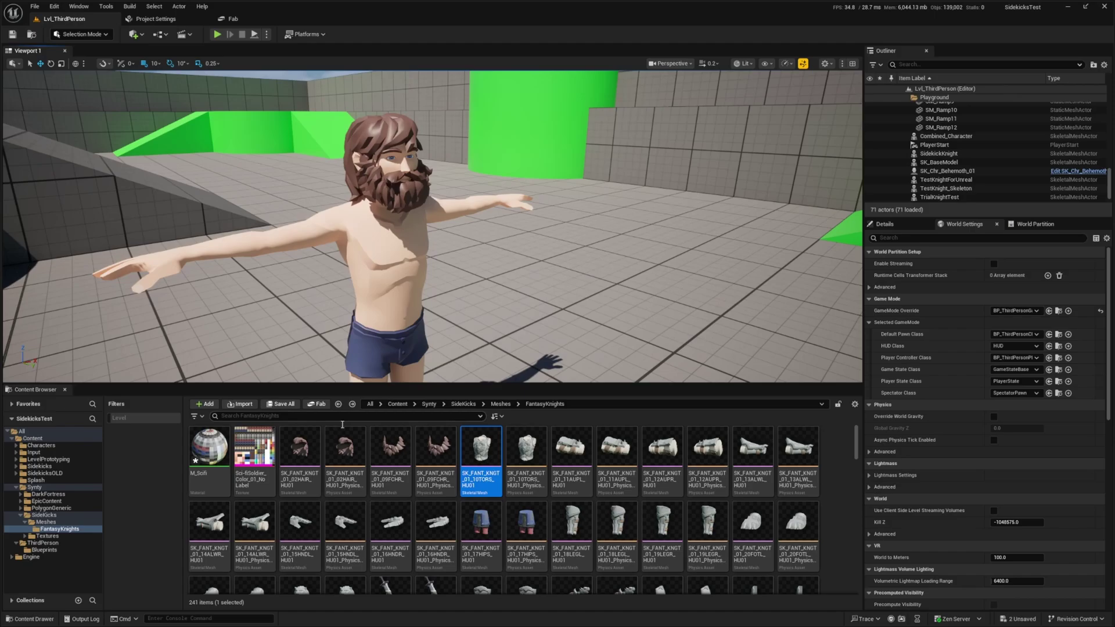
Open the BP_ThirdPersonCharacter blueprint from the ThirdPerson Blueprints folder and dock its editor beside the level tab.
left_click(39, 544)
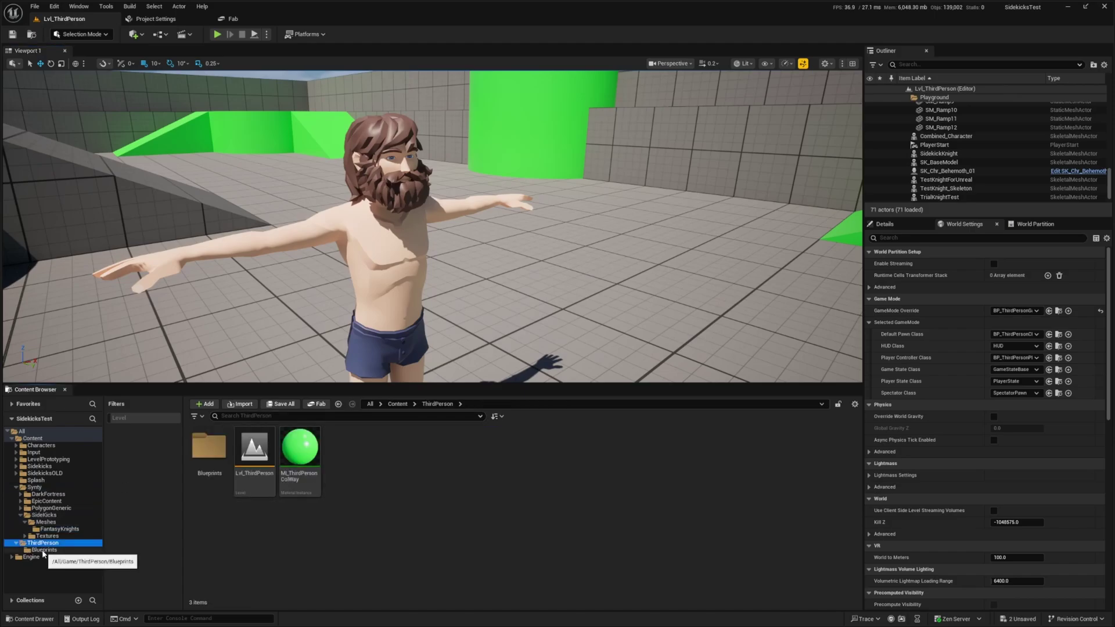
left_click(44, 550)
double_click(212, 458)
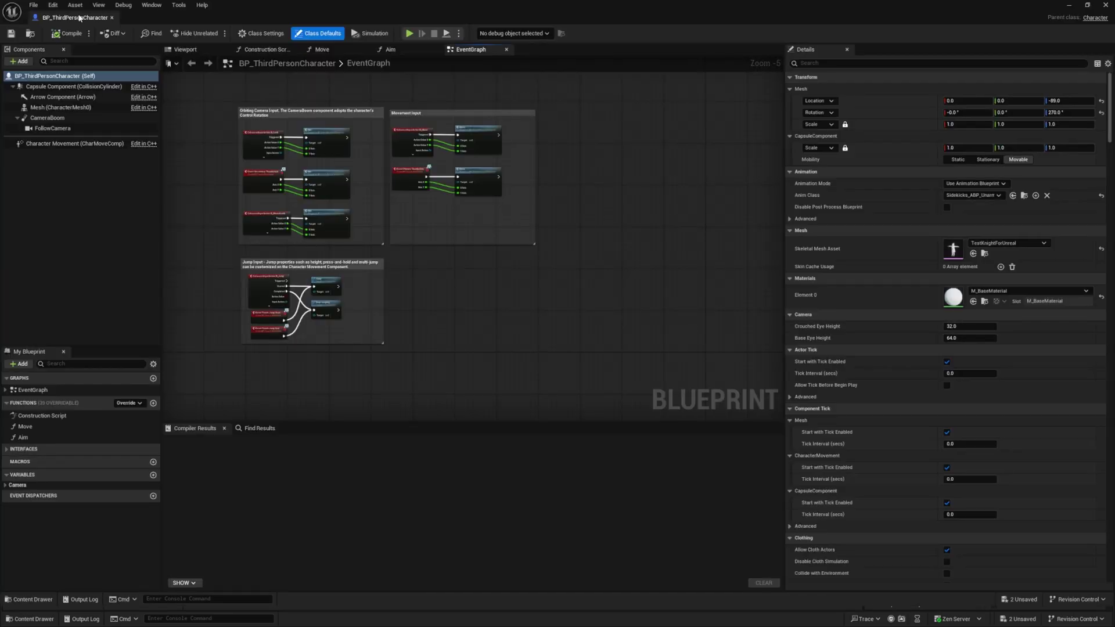
left_click_drag(79, 18, 264, 20)
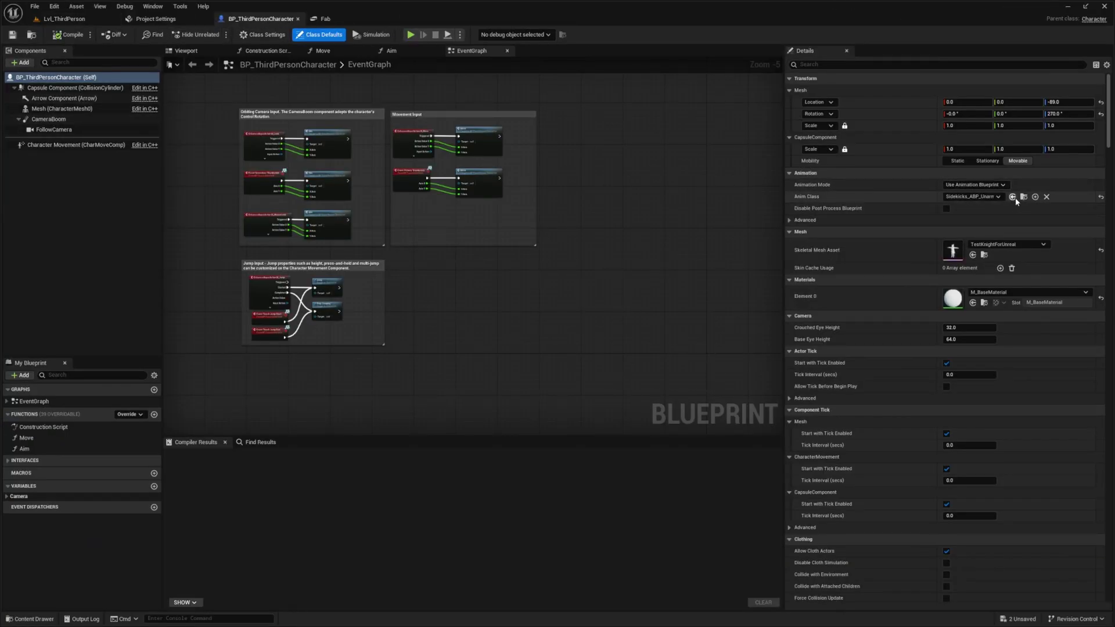
left_click(59, 20)
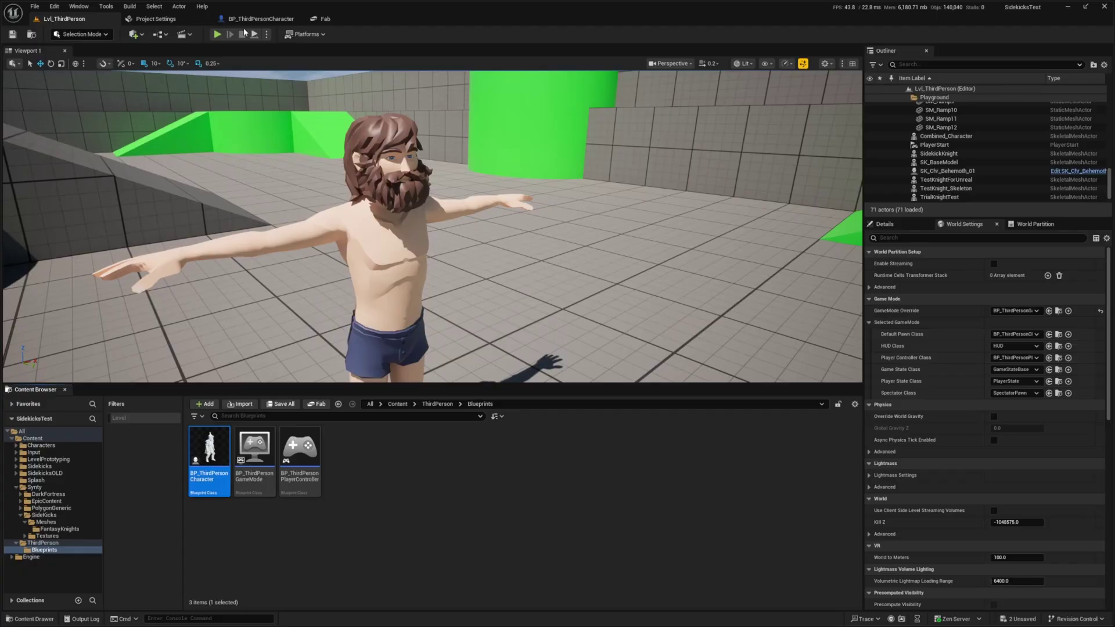
left_click(255, 19)
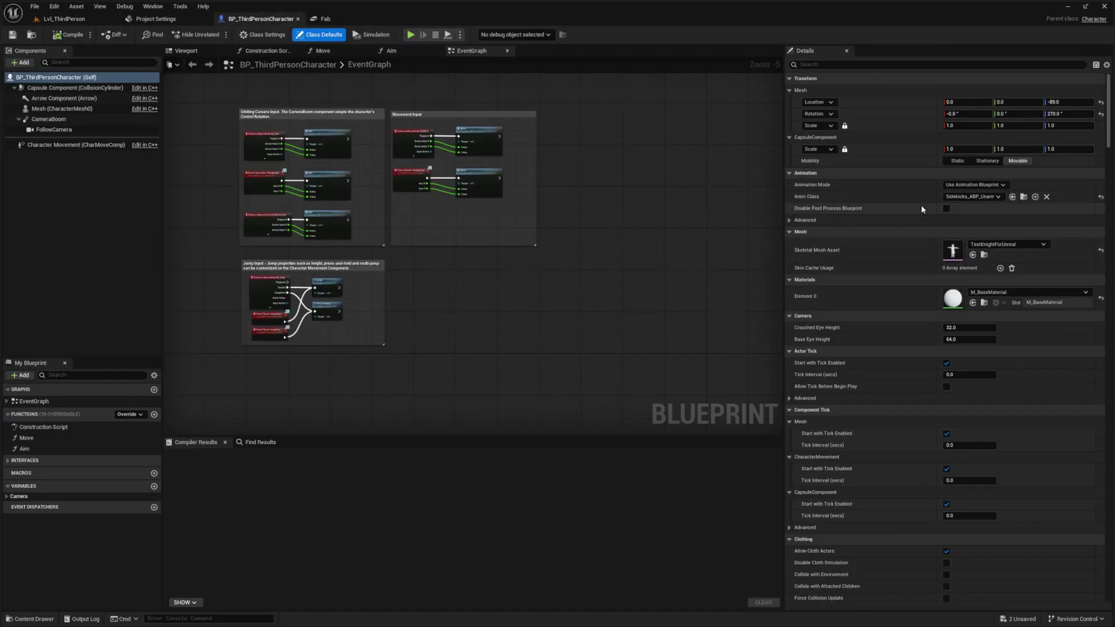
Set the character blueprint's Anim Class to ABP_Unarmed and locate that animation blueprint in the project content.
left_click(973, 197)
type("abp_un")
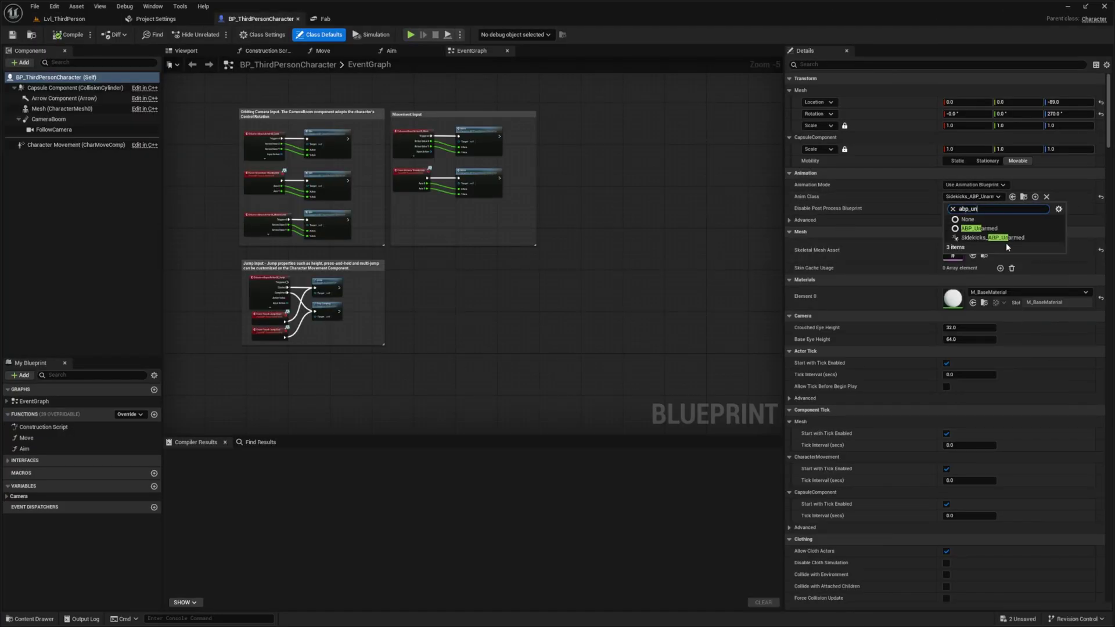
left_click(997, 229)
left_click(1024, 197)
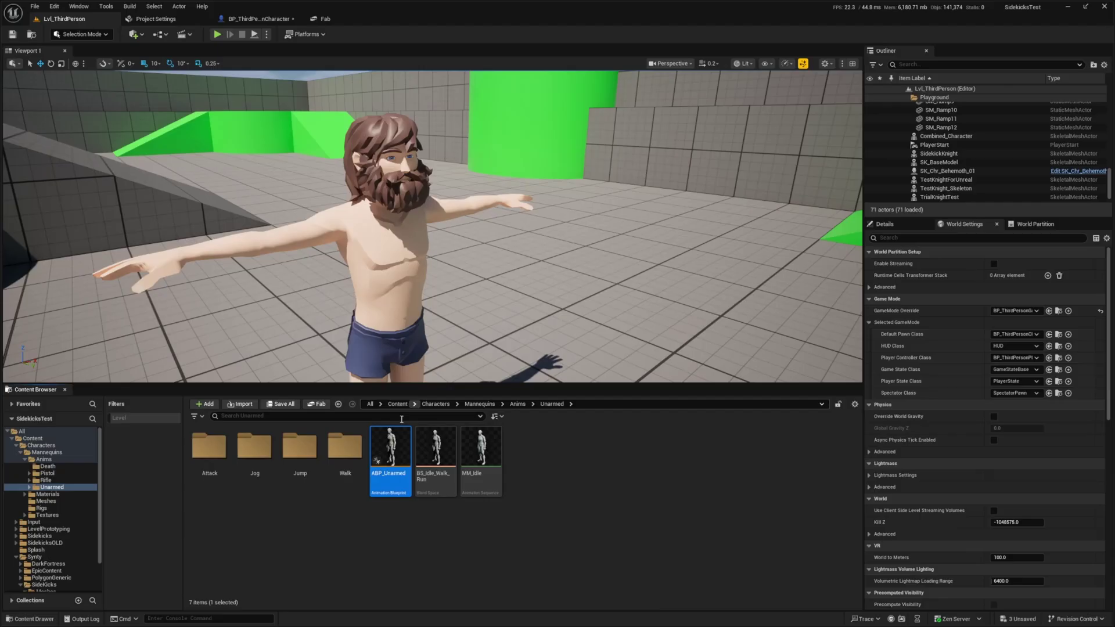
Open Retarget Animations for ABP_Unarmed and choose SK_BaseModel as the target skeletal mesh.
left_click(385, 203)
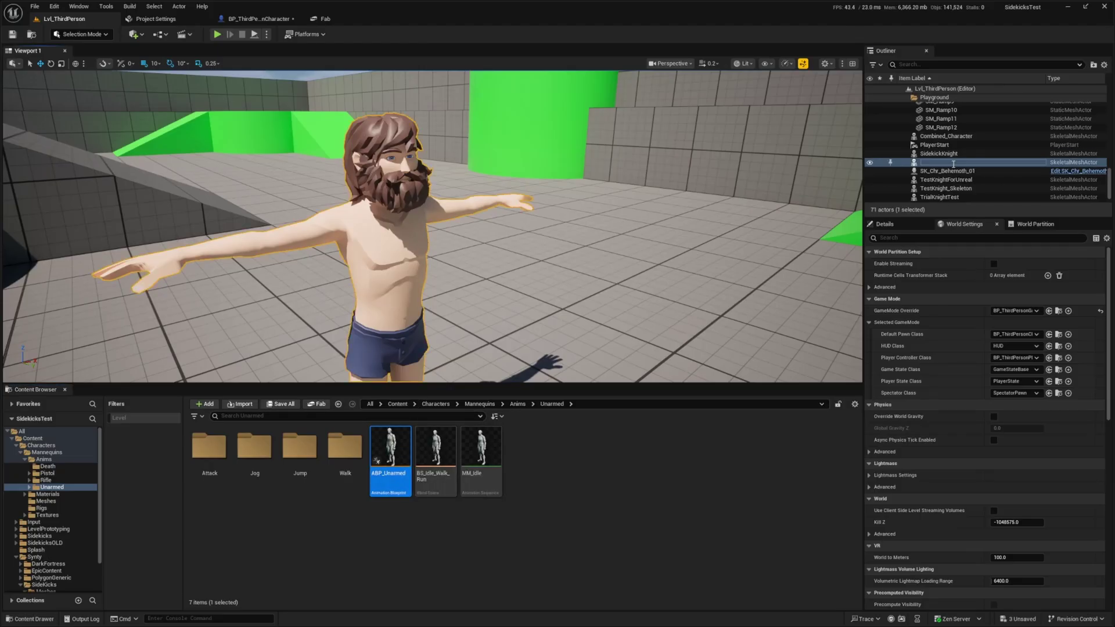
right_click(411, 487)
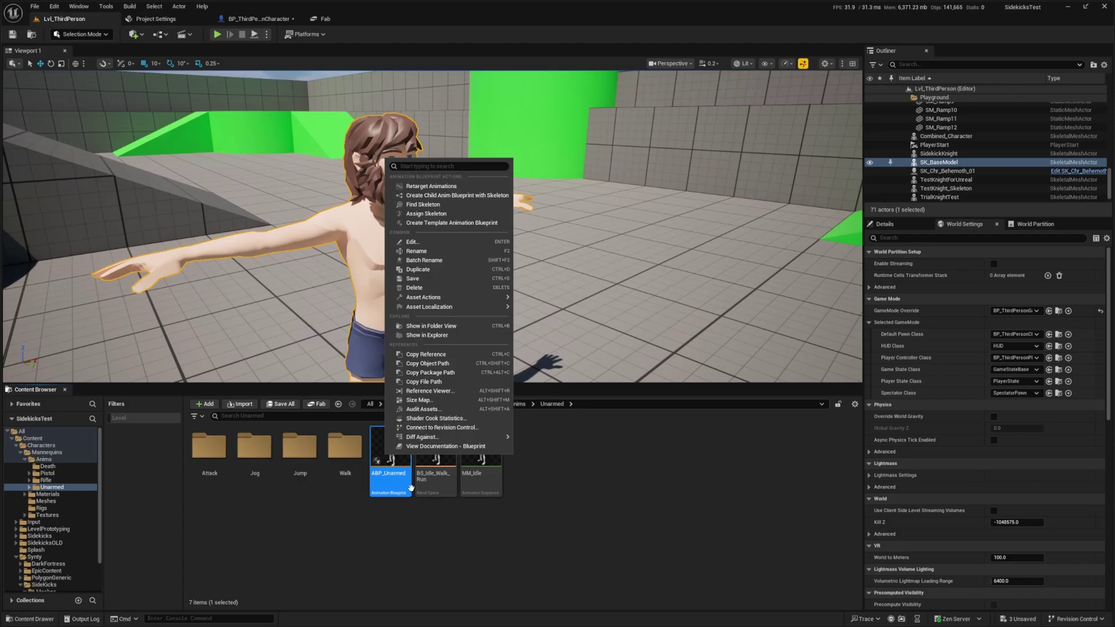
left_click(431, 186)
left_click(746, 209)
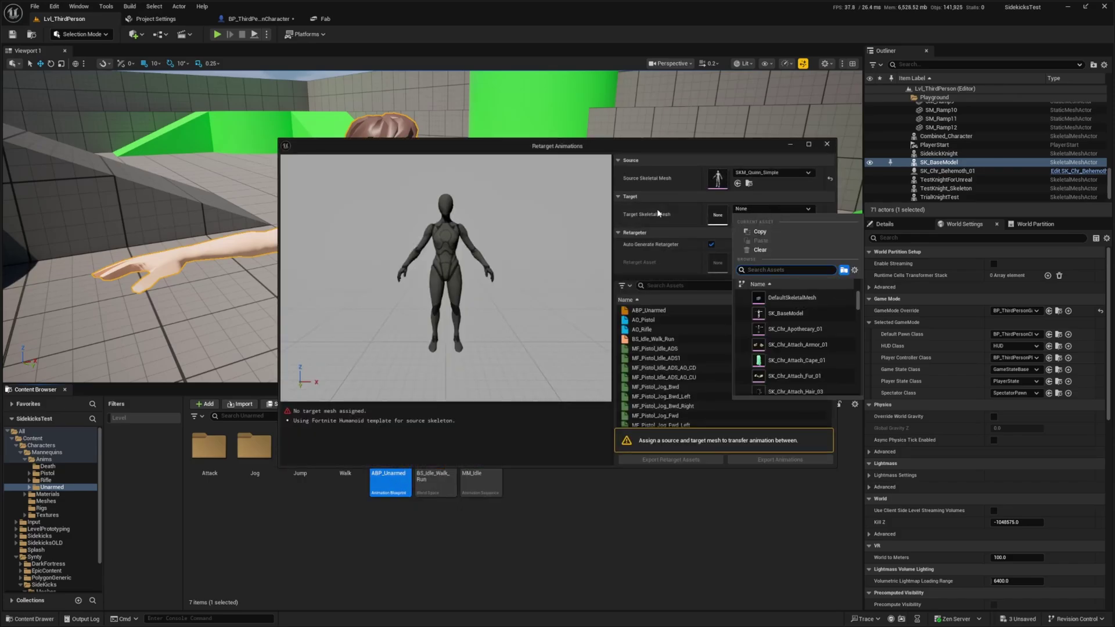
type("SK_BaseModel")
left_click(789, 300)
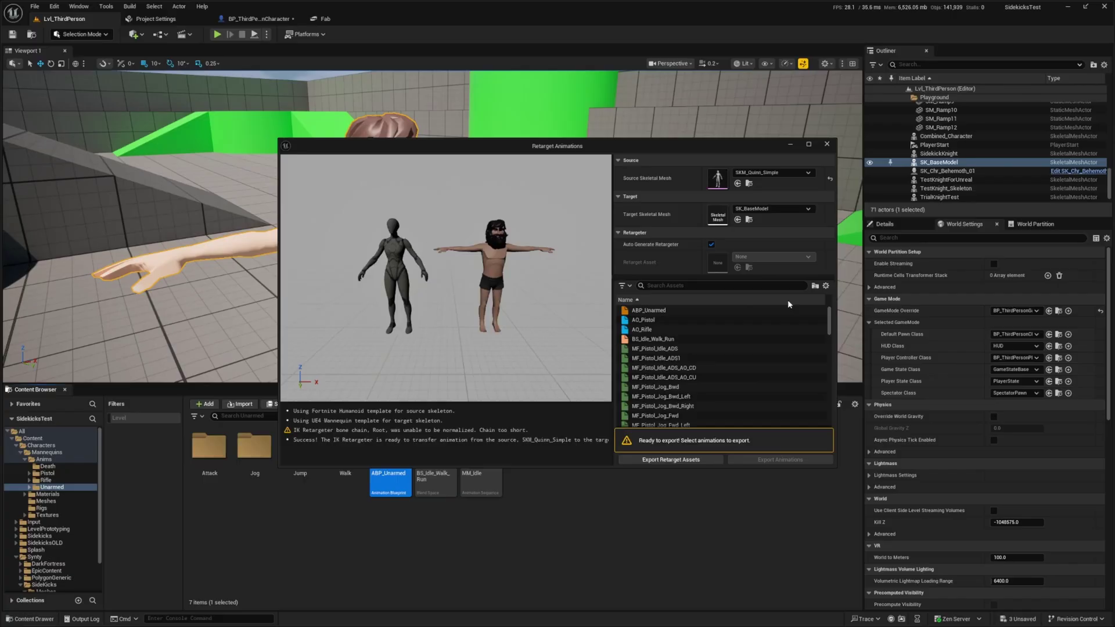
Preview several retargeted pistol, rifle, attack and death animations on the base model to check how they transfer.
left_click(708, 349)
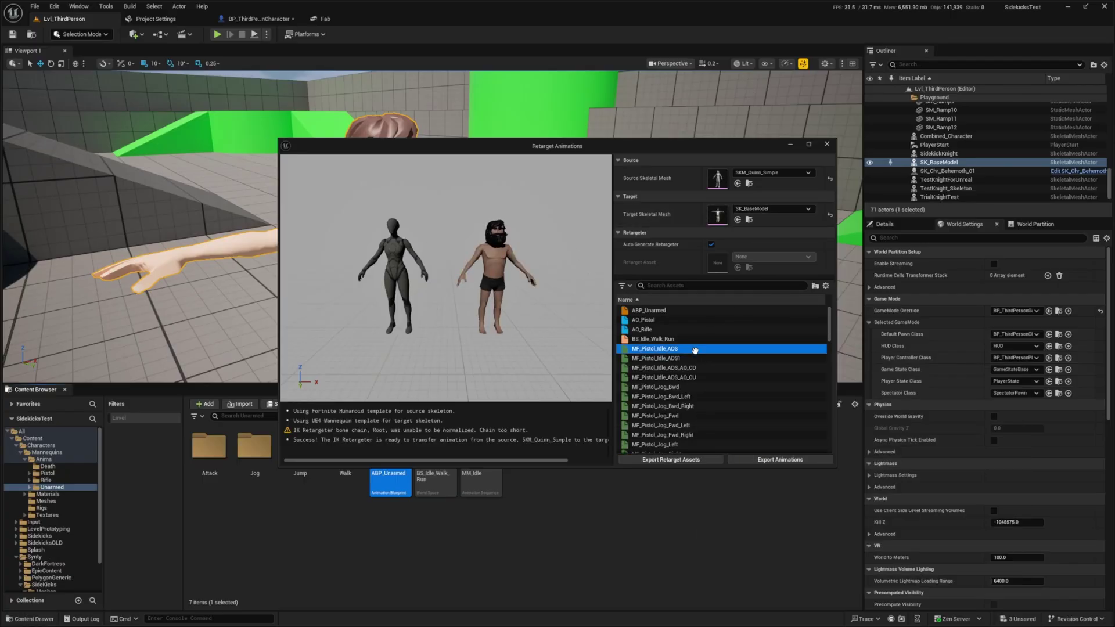
scroll(688, 378, "down", 3)
scroll(687, 378, "down", 1)
left_click(677, 353)
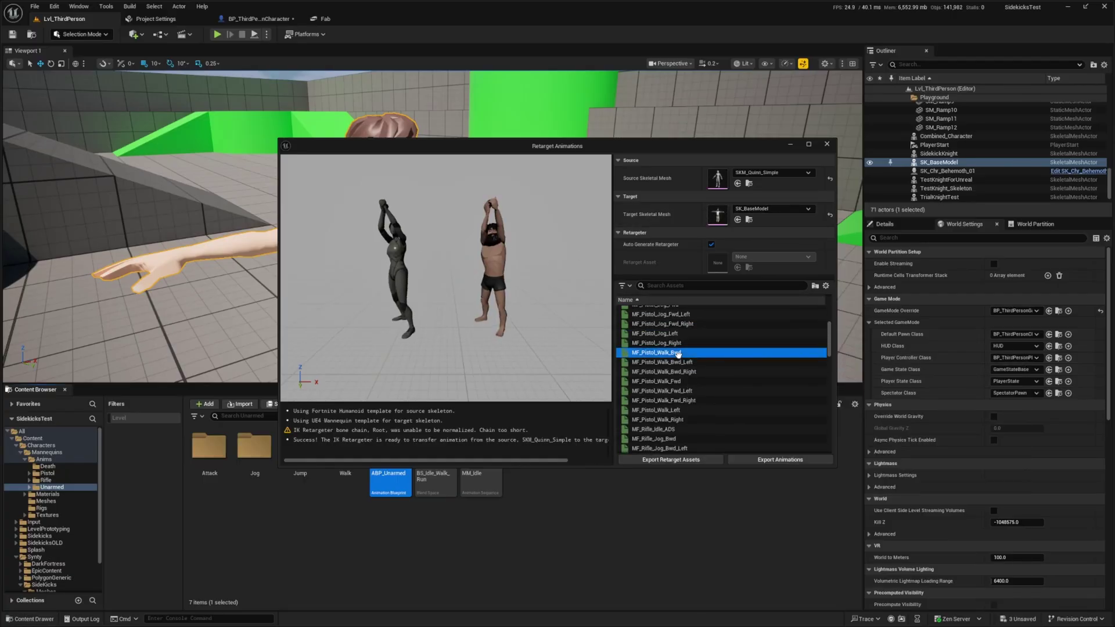
scroll(677, 355, "down", 4)
left_click(677, 364)
left_click(674, 412)
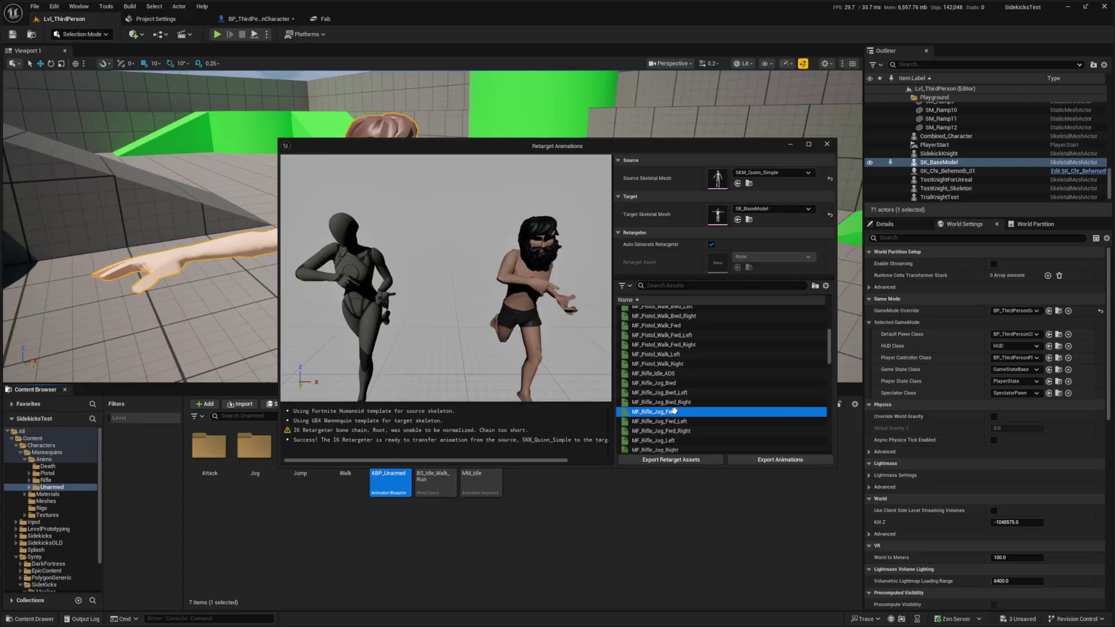
scroll(673, 411, "down", 2)
left_click(674, 419)
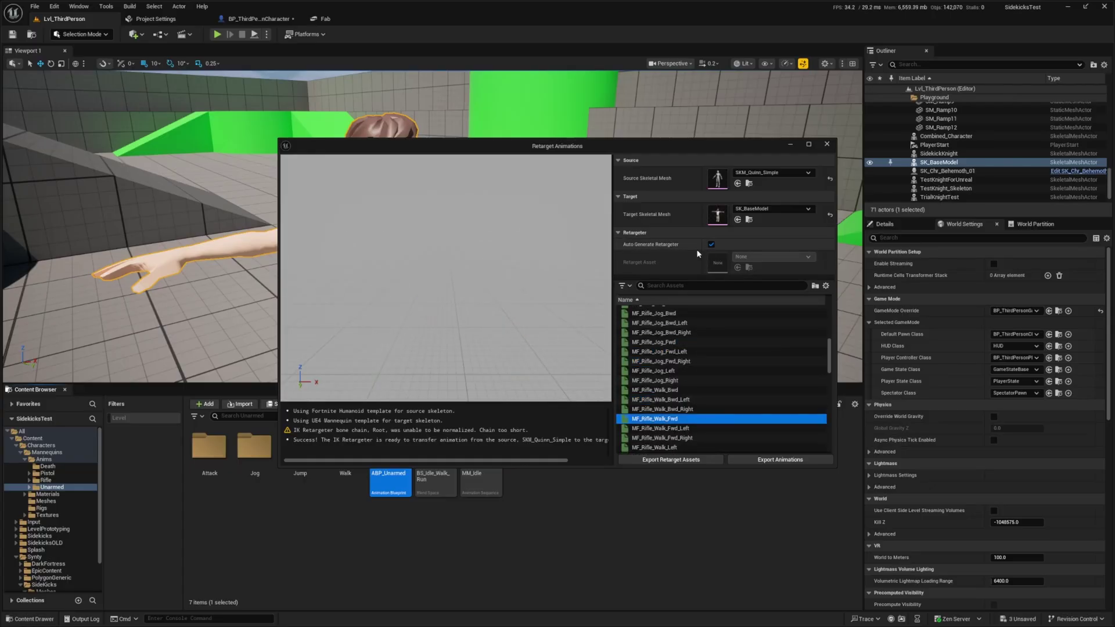
scroll(691, 400, "down", 5)
left_click(693, 398)
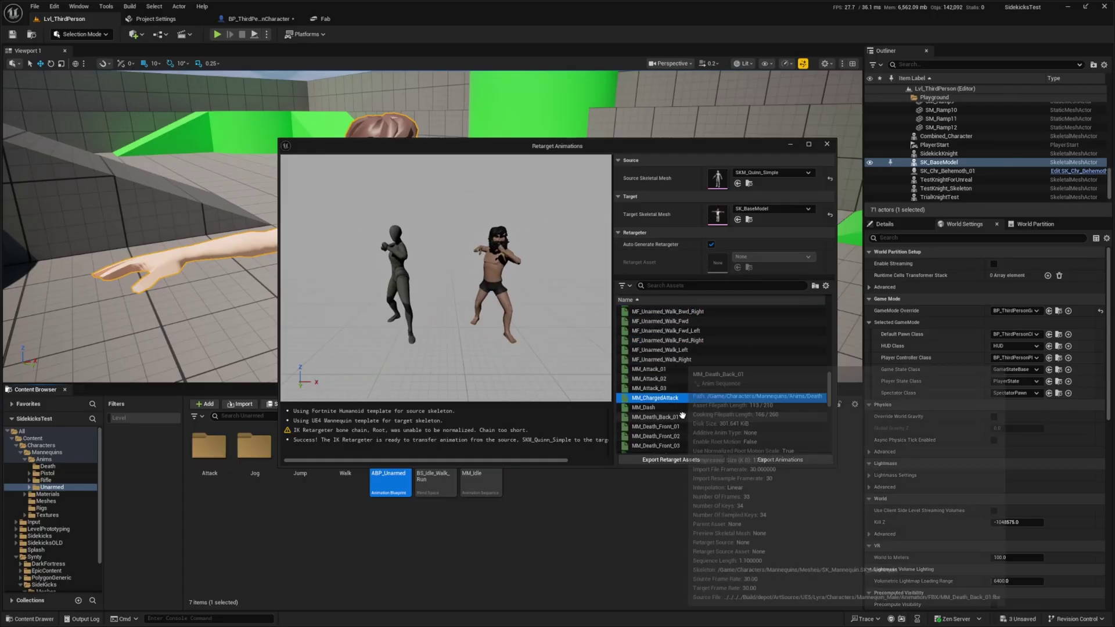
left_click(694, 417)
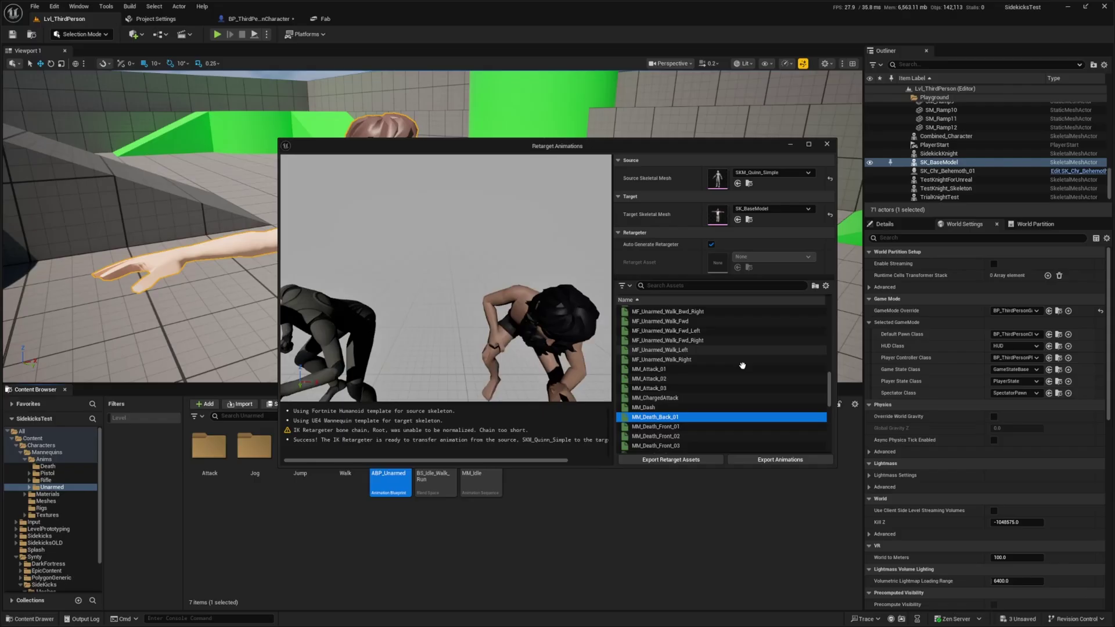
Select every animation asset in the retarget list and start exporting the animations.
key("ctrl+a")
scroll(736, 408, "up", 8)
scroll(726, 395, "up", 5)
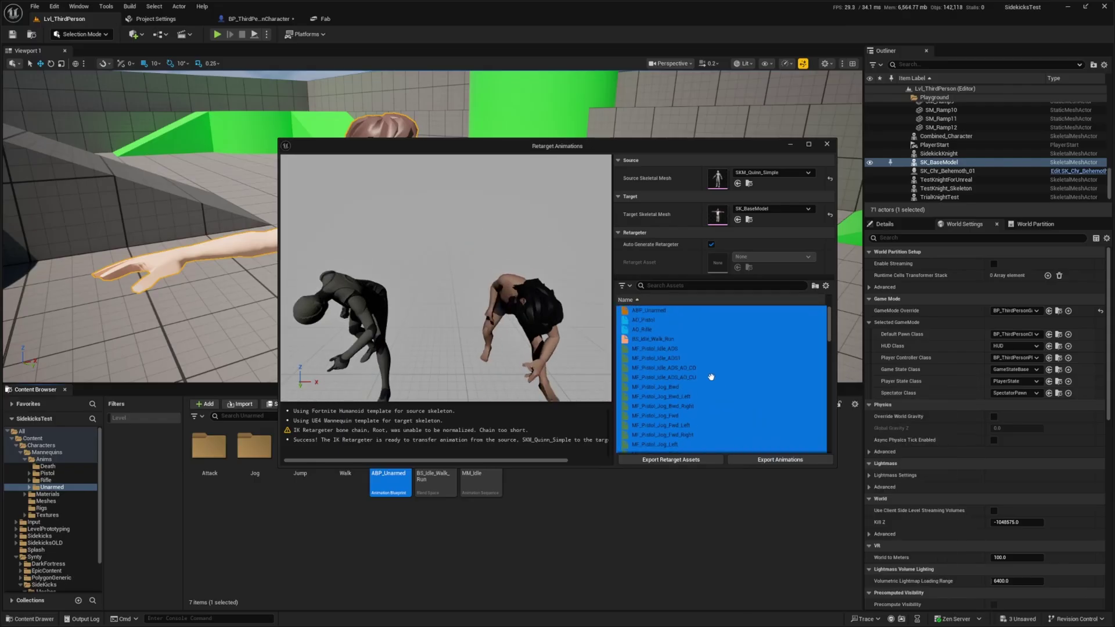
left_click(772, 461)
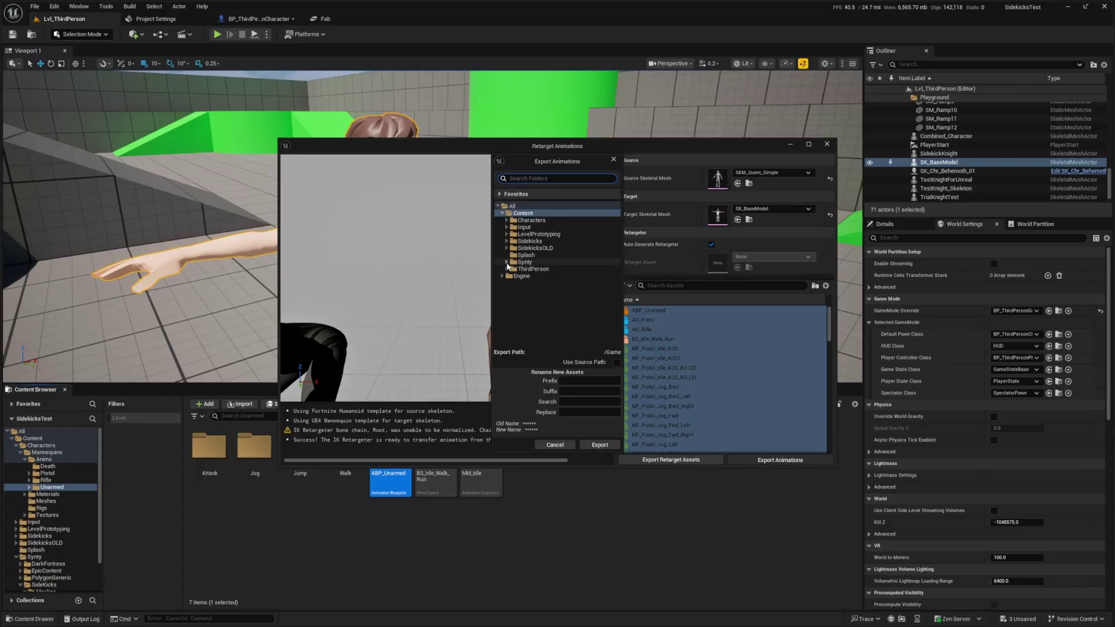
Export the retargeted animations to a new Animations folder under Synty/SideKicks, using the prefix SidekicksNew_ and the default batch export options.
left_click(506, 263)
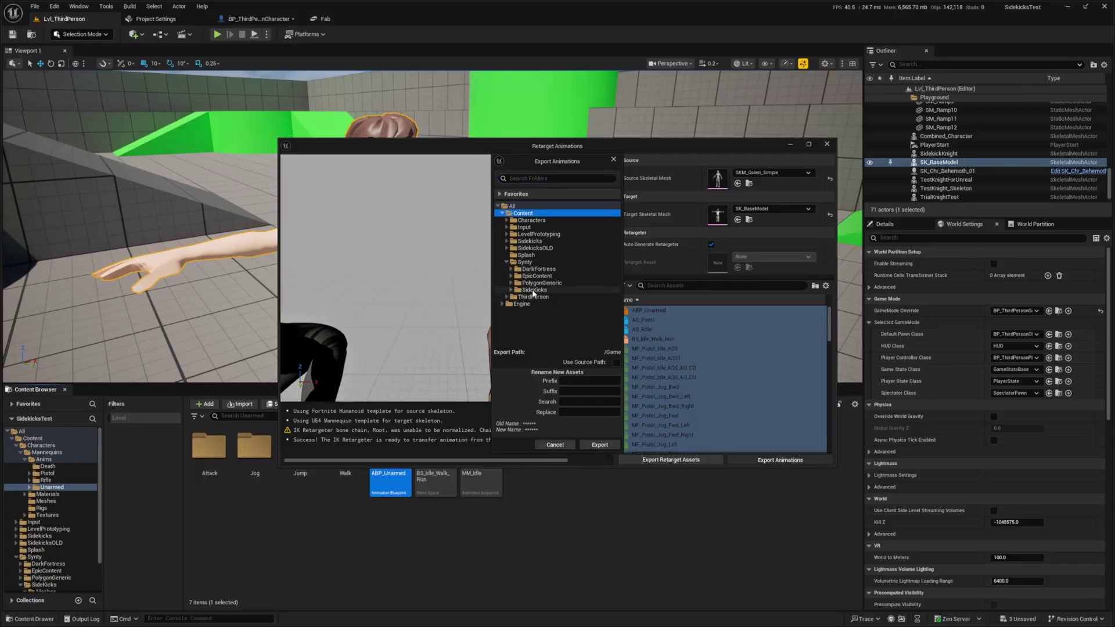
right_click(534, 290)
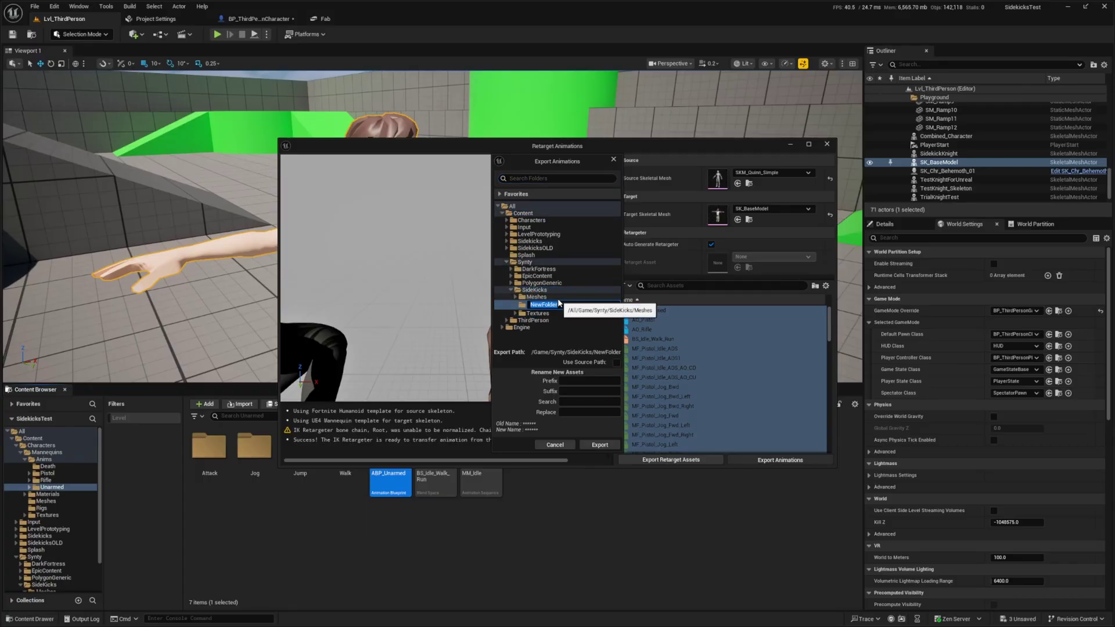
type("Animations")
key("Return")
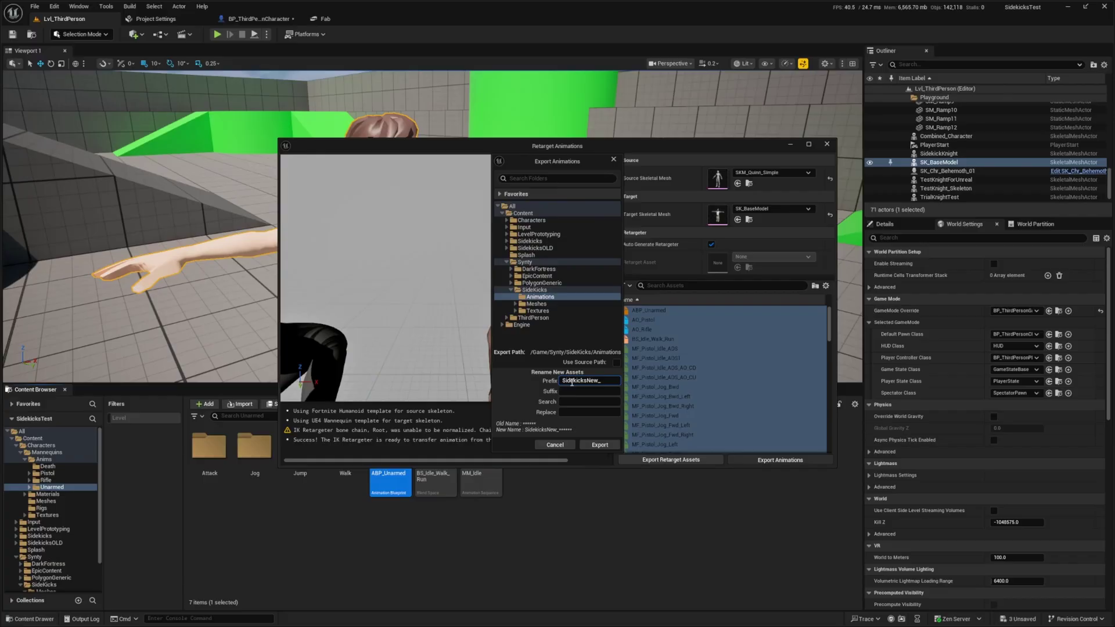
left_click(602, 444)
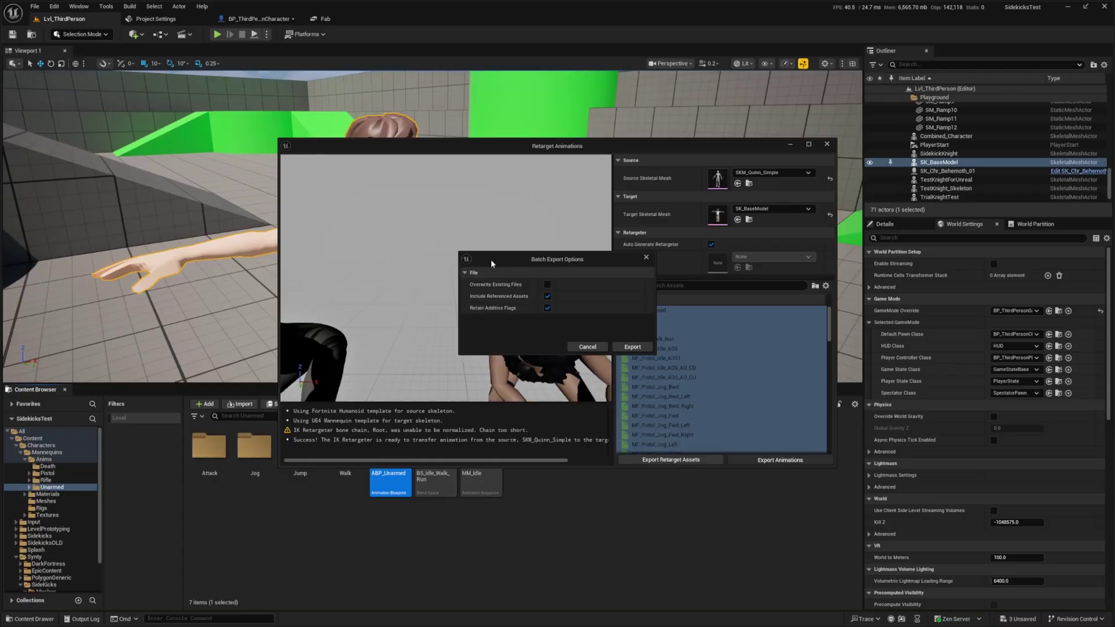
left_click(633, 347)
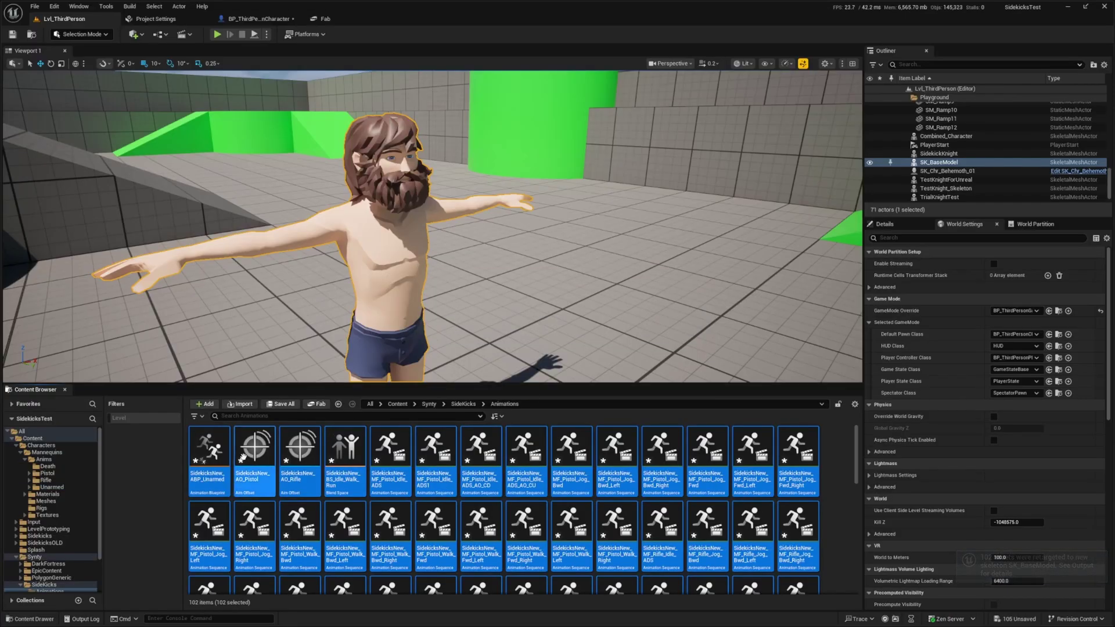
Save all the exported animation assets and close the message log.
key("ctrl+s")
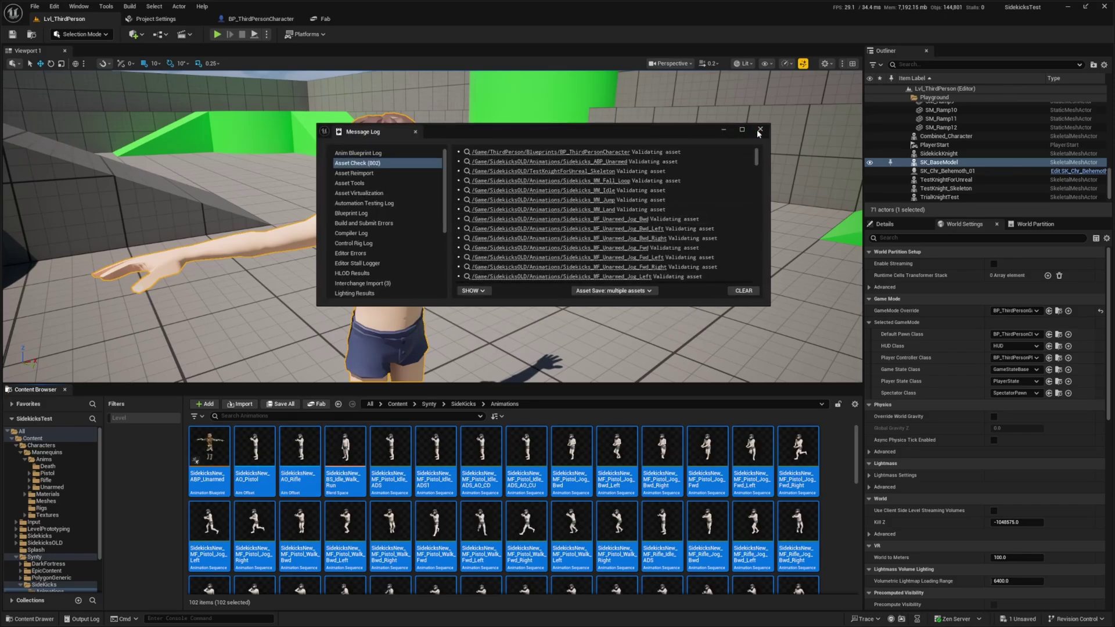
left_click(760, 130)
left_click(345, 535)
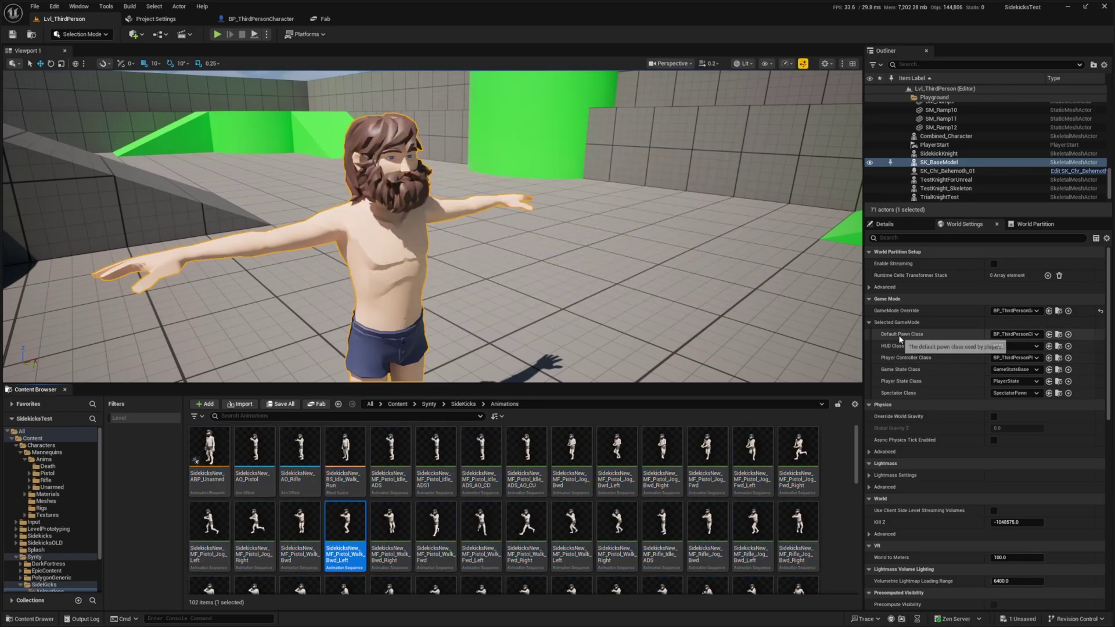
Open the default pawn class blueprint in its viewport and set the Skeletal Mesh Asset to SK_BaseModel.
left_click(1057, 335)
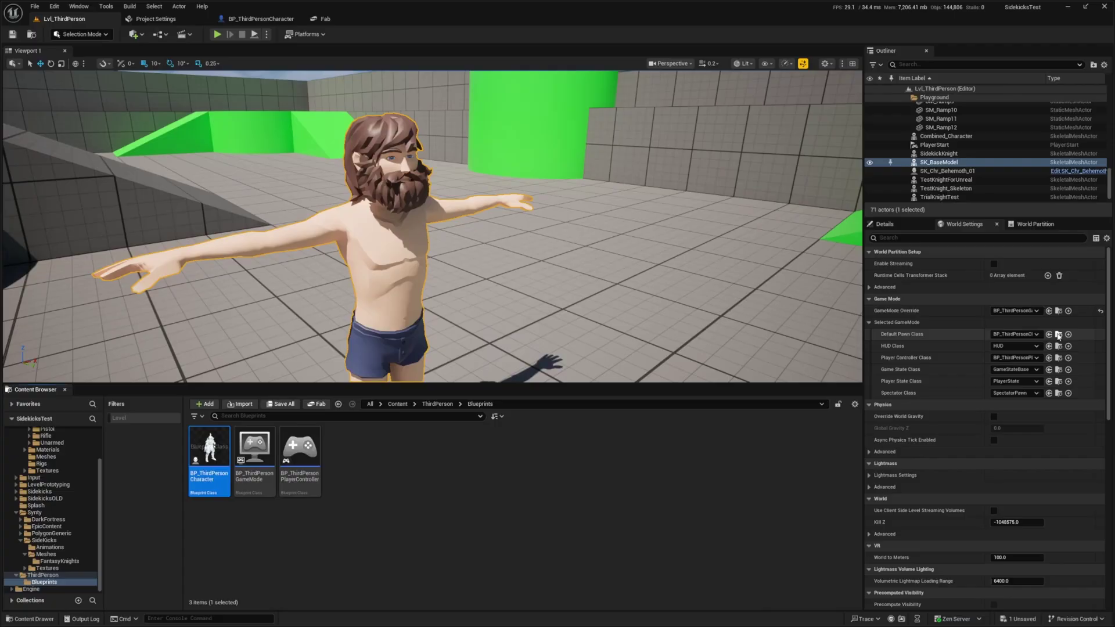
double_click(217, 447)
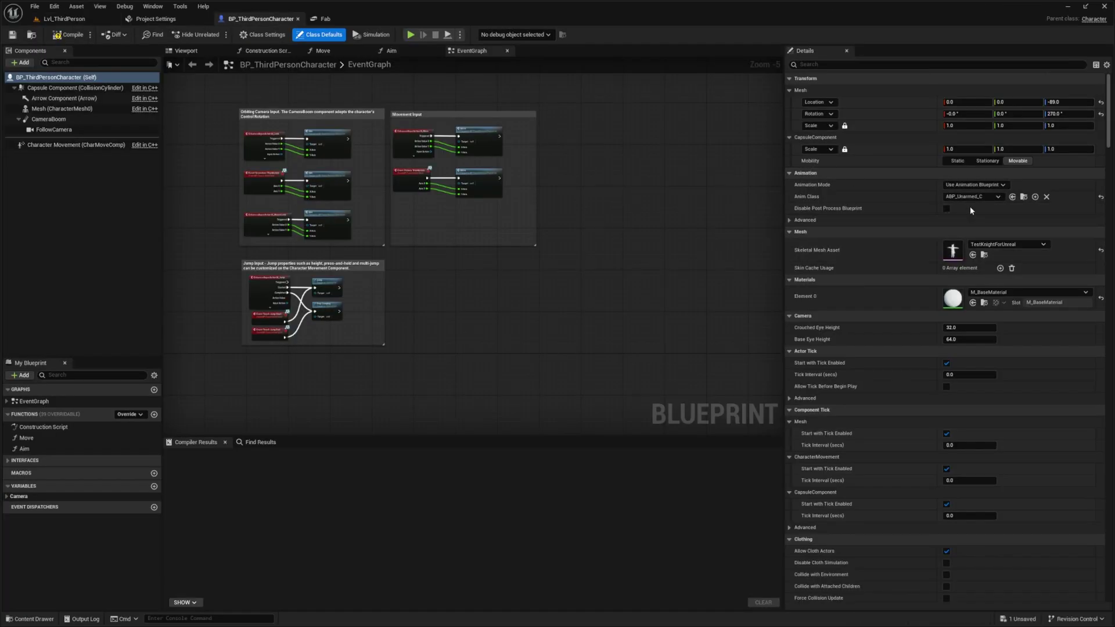
left_click(171, 53)
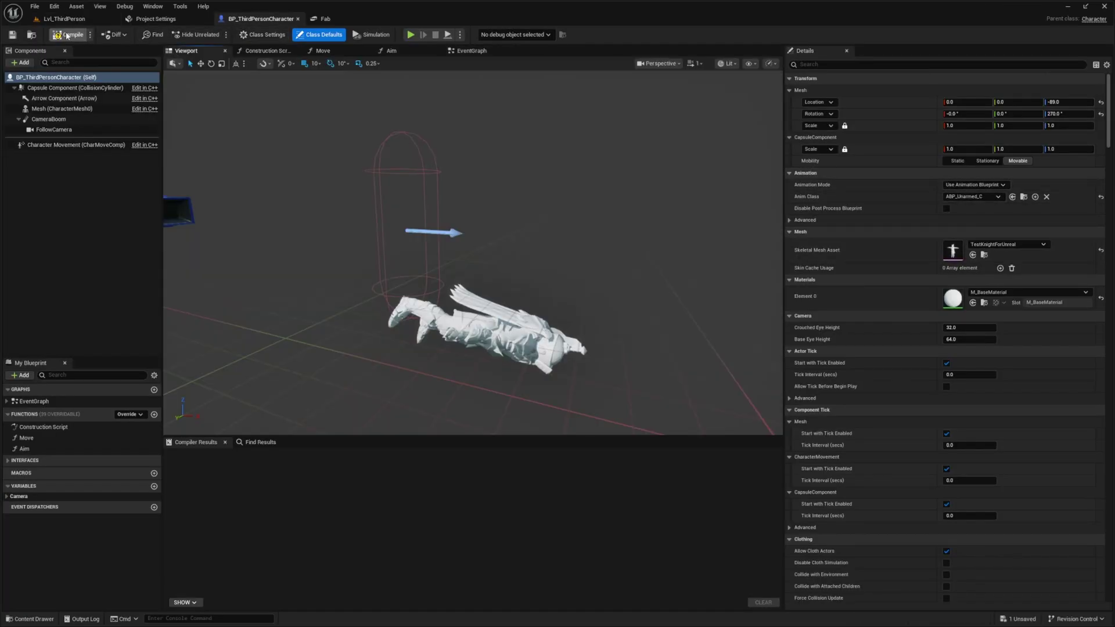
left_click(1006, 245)
type("SK_BaseModel")
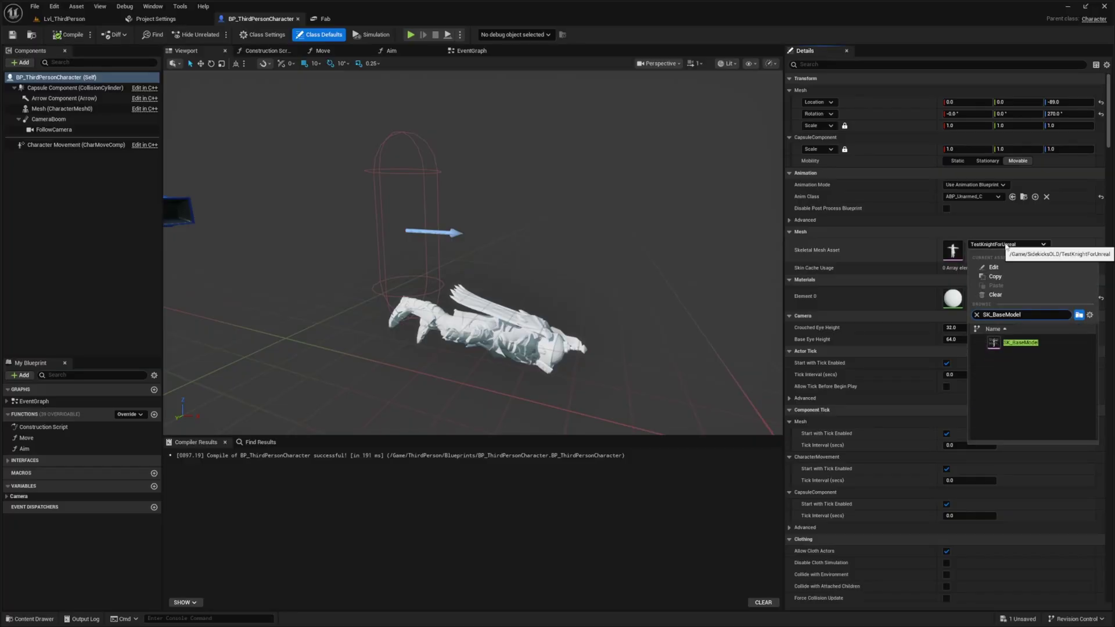
left_click(1008, 347)
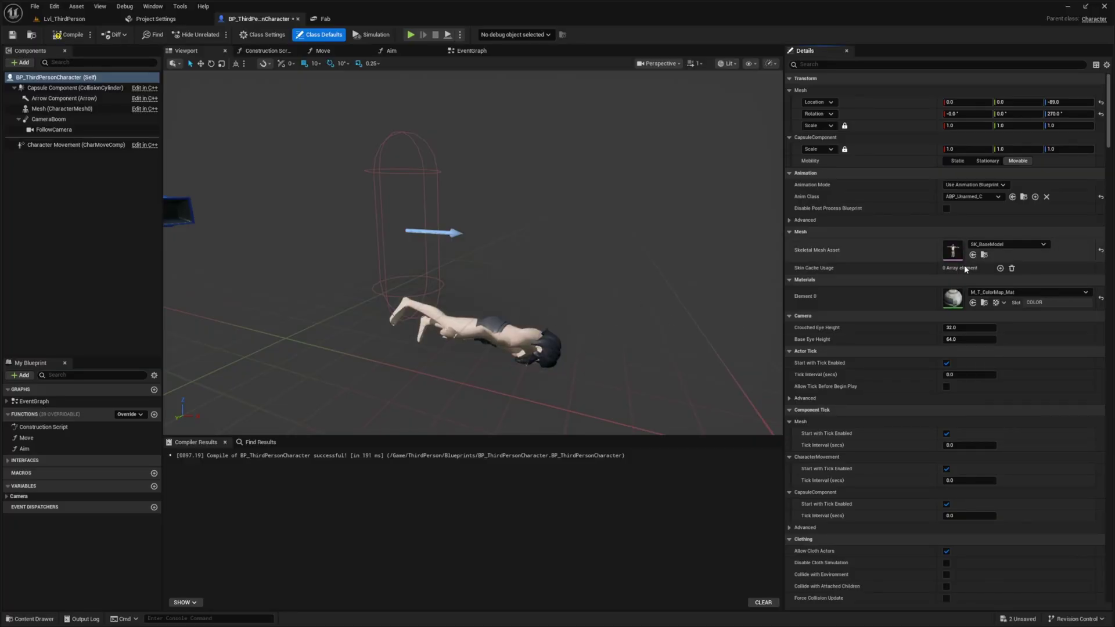
Set the blueprint's Anim Class to SidekicksNew_ABP_Unarmed, check the character's pose, compile the blueprint and return to the level.
left_click(966, 197)
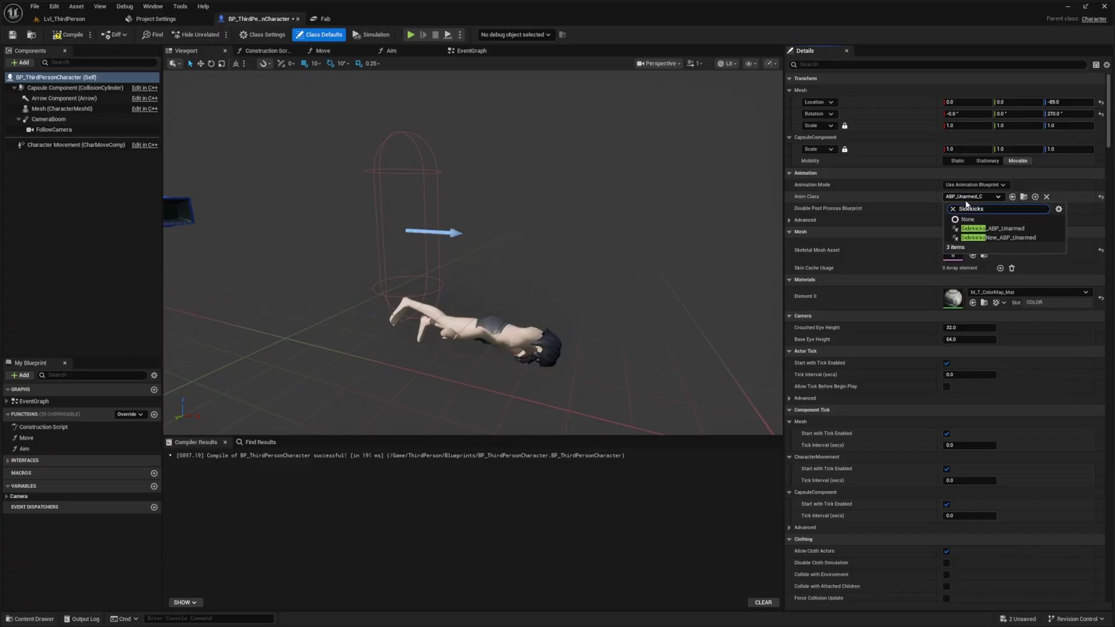
type("SidekicksNew")
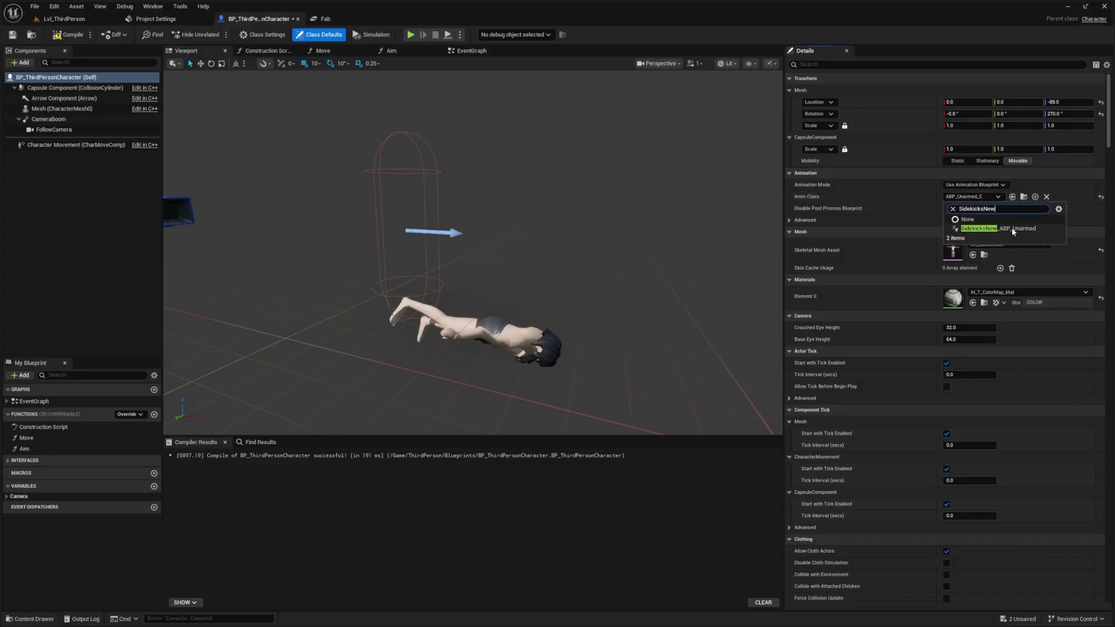
left_click(1012, 228)
scroll(506, 191, "up", 4)
right_click_drag(506, 190, 467, 181)
left_click_drag(522, 438, 512, 509)
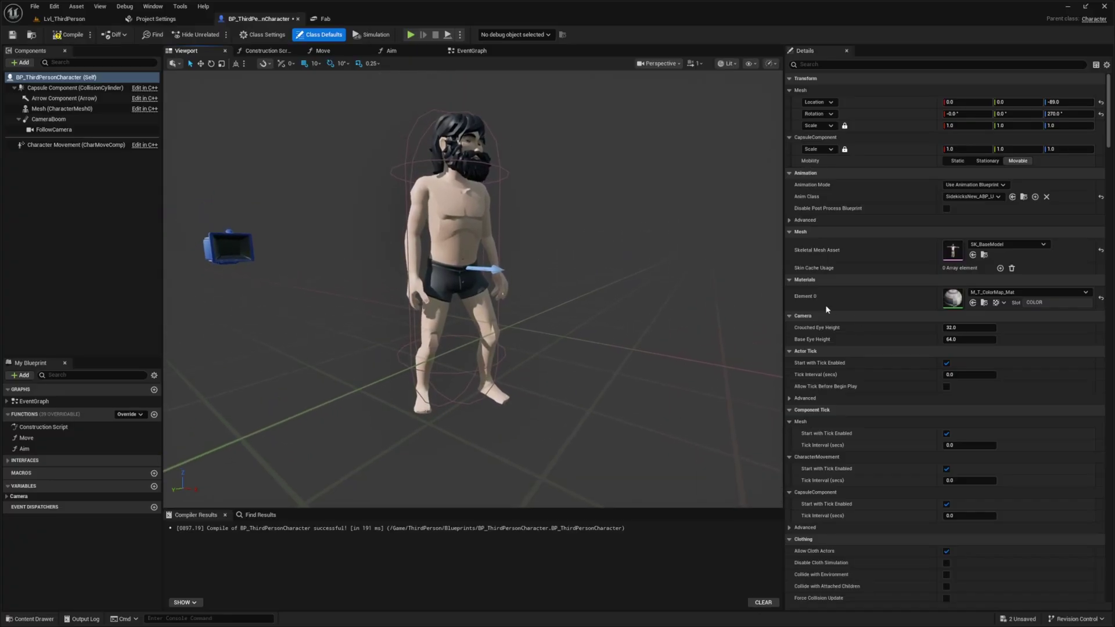
left_click(65, 35)
left_click(64, 21)
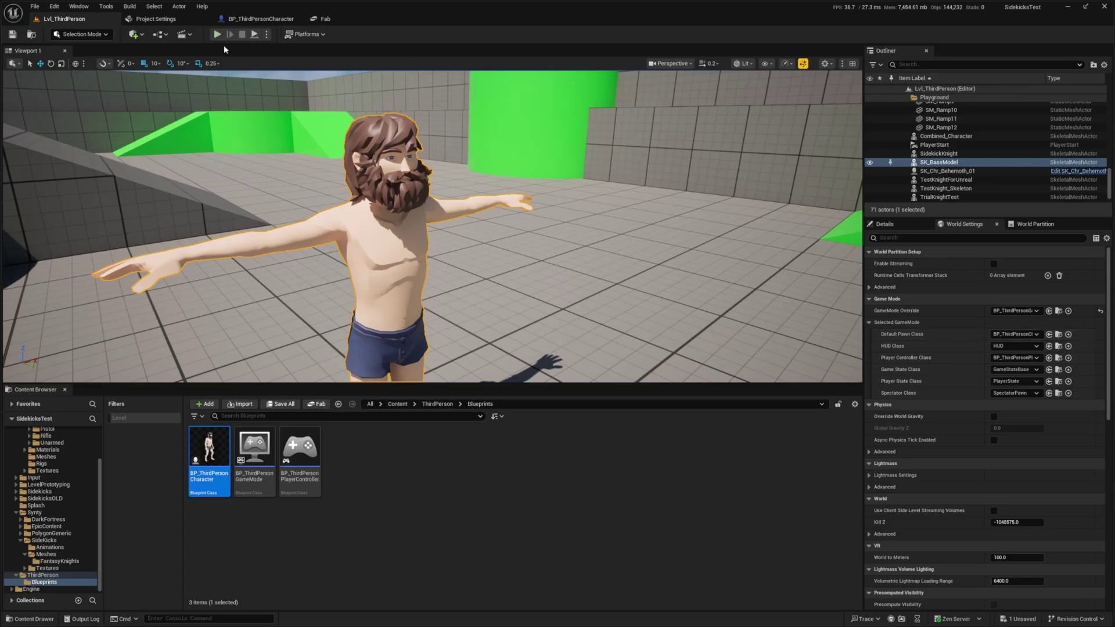
Play-test the level full screen, walking and running the character around the ramps to check its retargeted movement animations.
right_click_drag(263, 100, 304, 123)
key("shift+F11")
key("shift+F11")
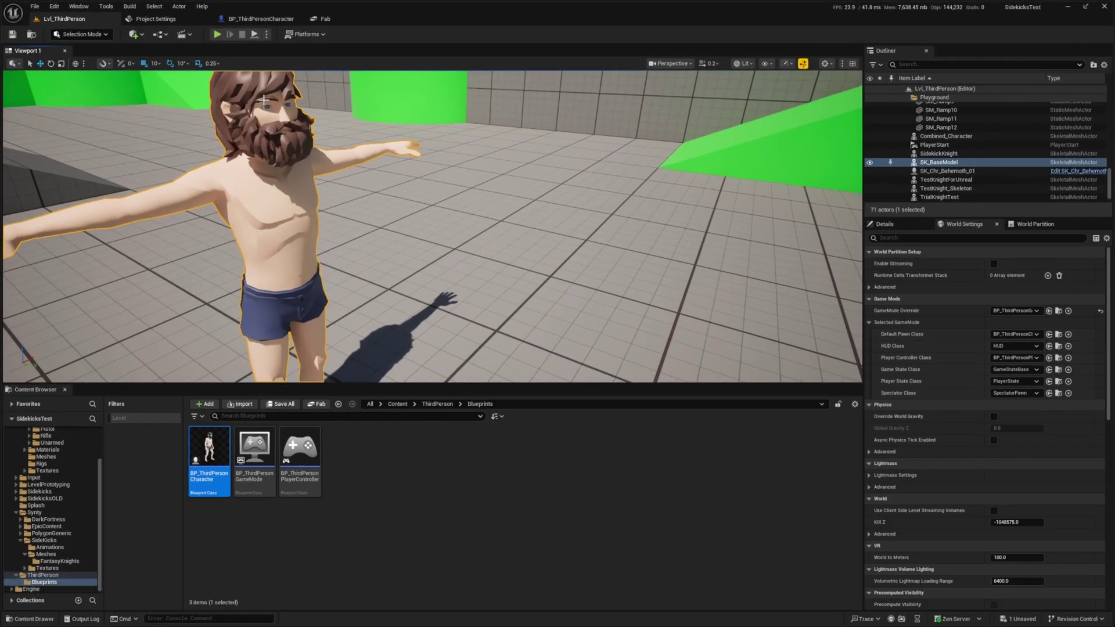
key("F11")
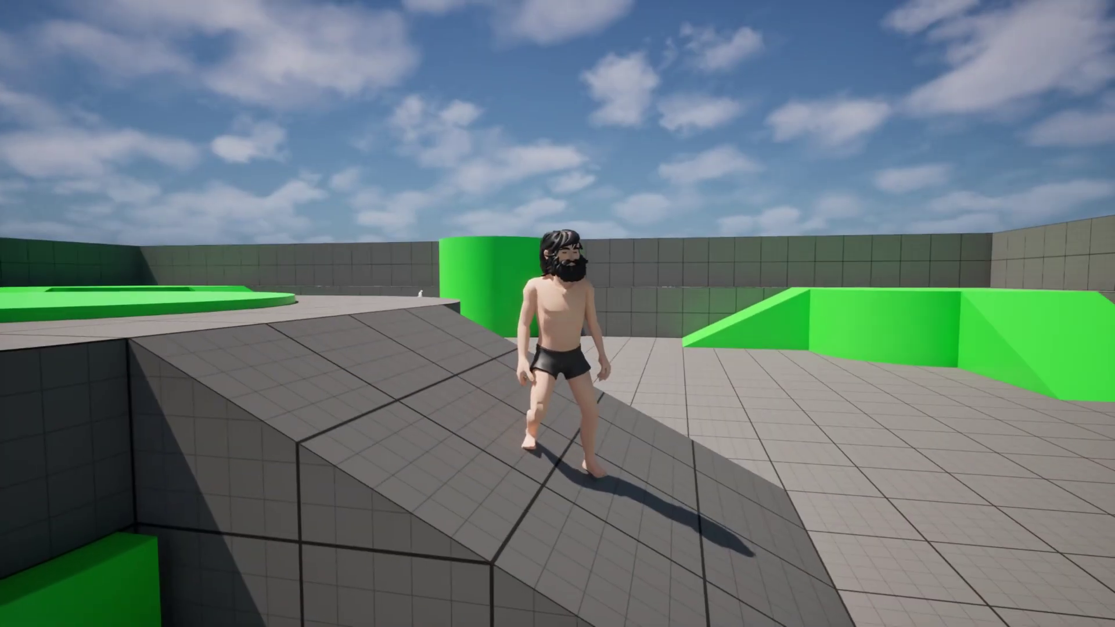
key("a")
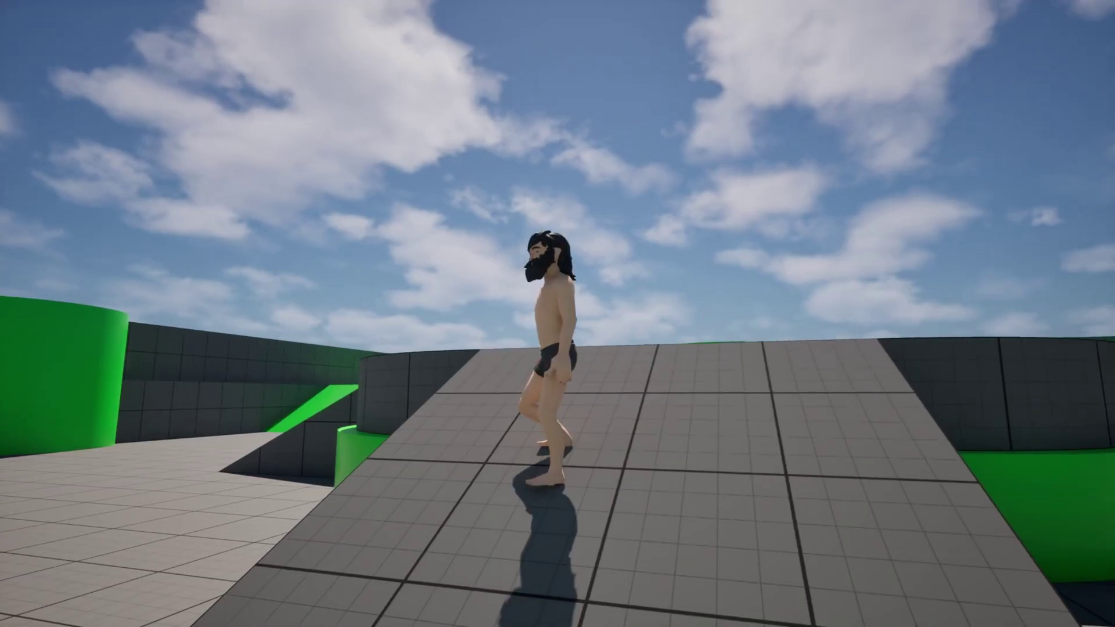
key("s")
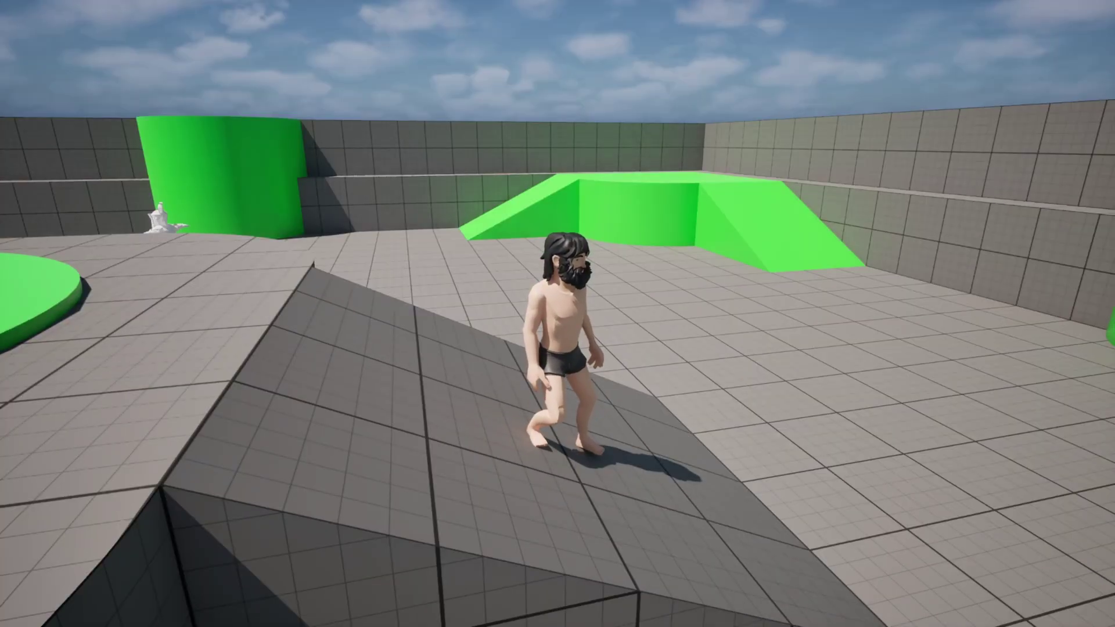
key("a")
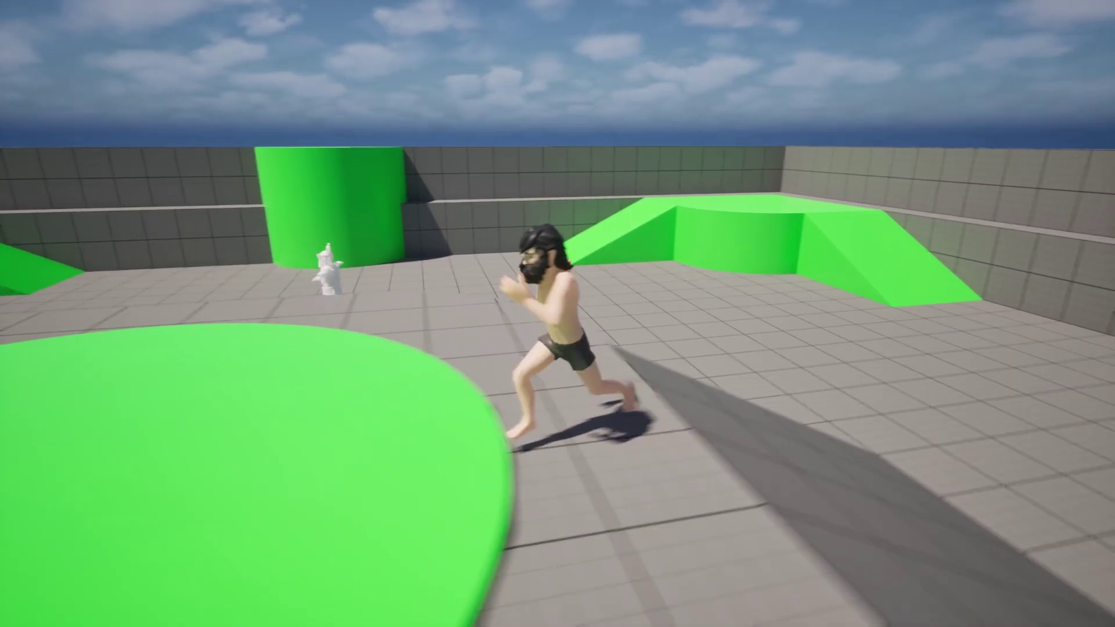
key("d")
key("w")
Make the character jump repeatedly to check its jump and landing animations, and end the play session.
key("space")
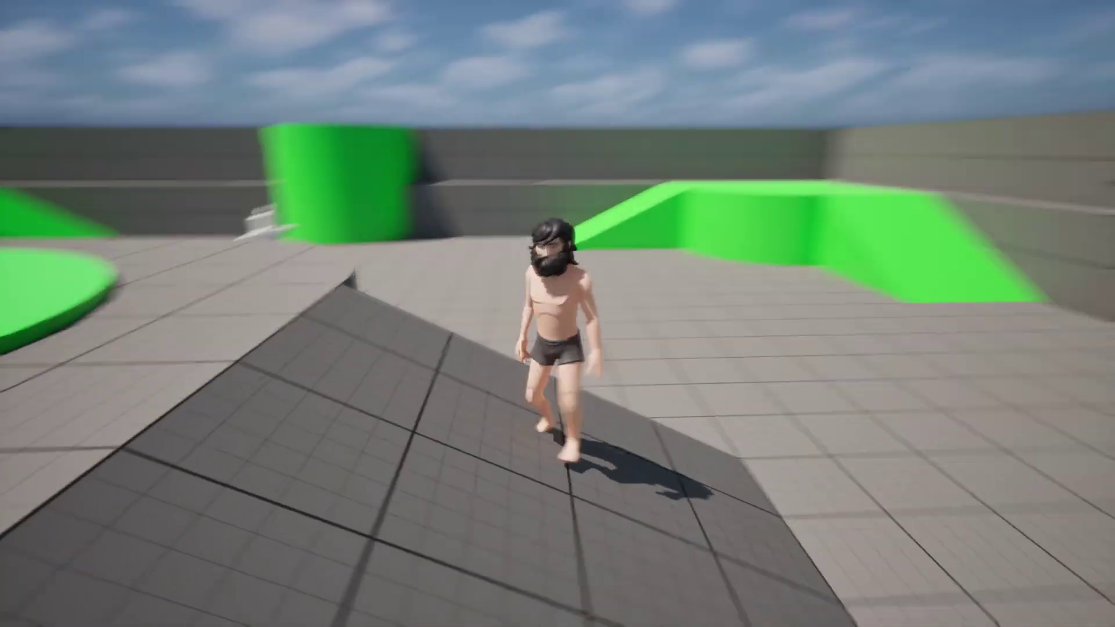
key("space")
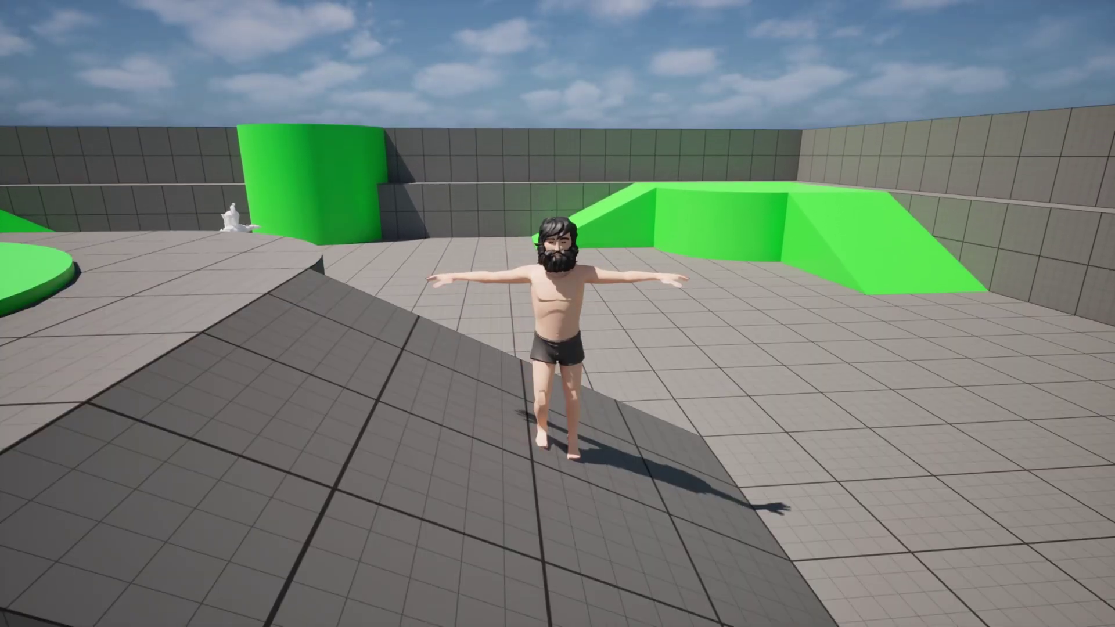
key("space")
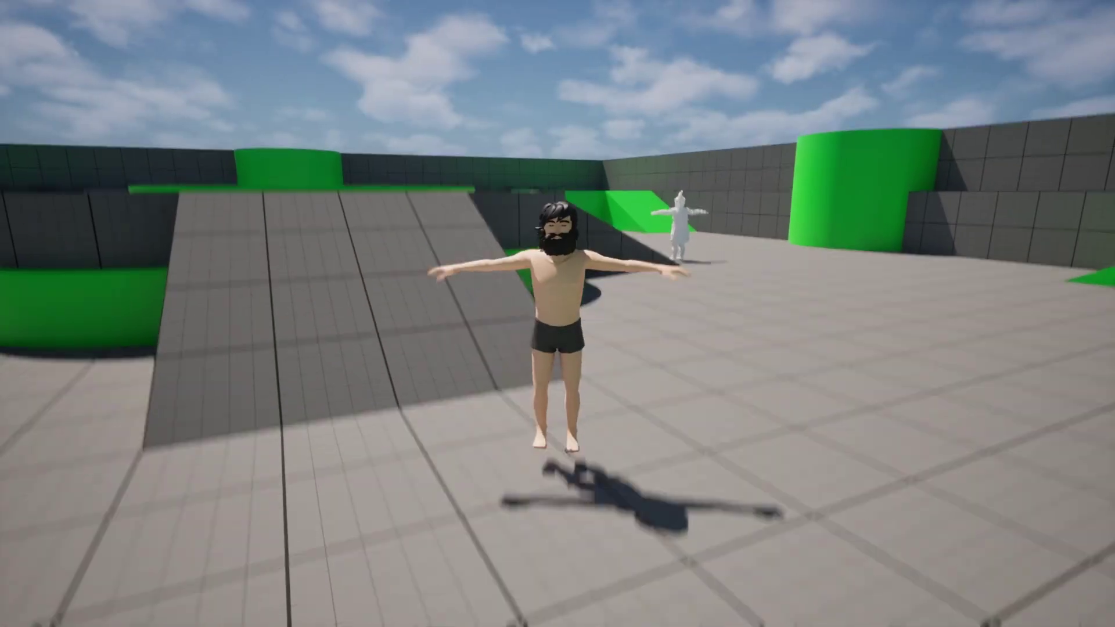
key("space")
key("Escape")
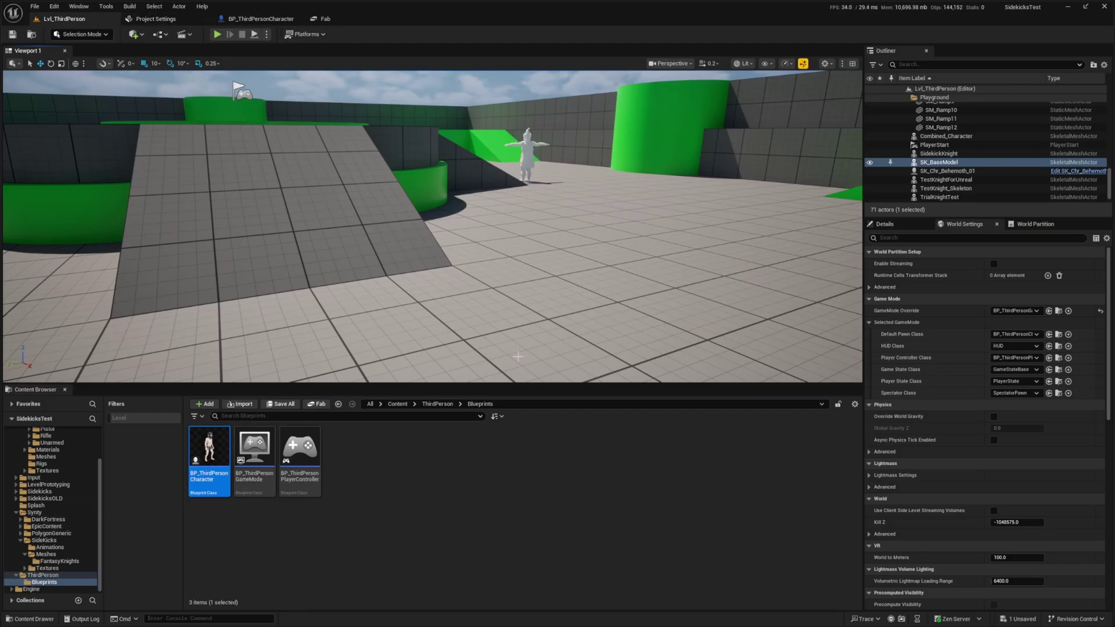
Search the Synty/SideKicks/Animations folder for "Land" and open the SidekicksNew_MM_Land animation sequence.
left_click(34, 512)
double_click(345, 447)
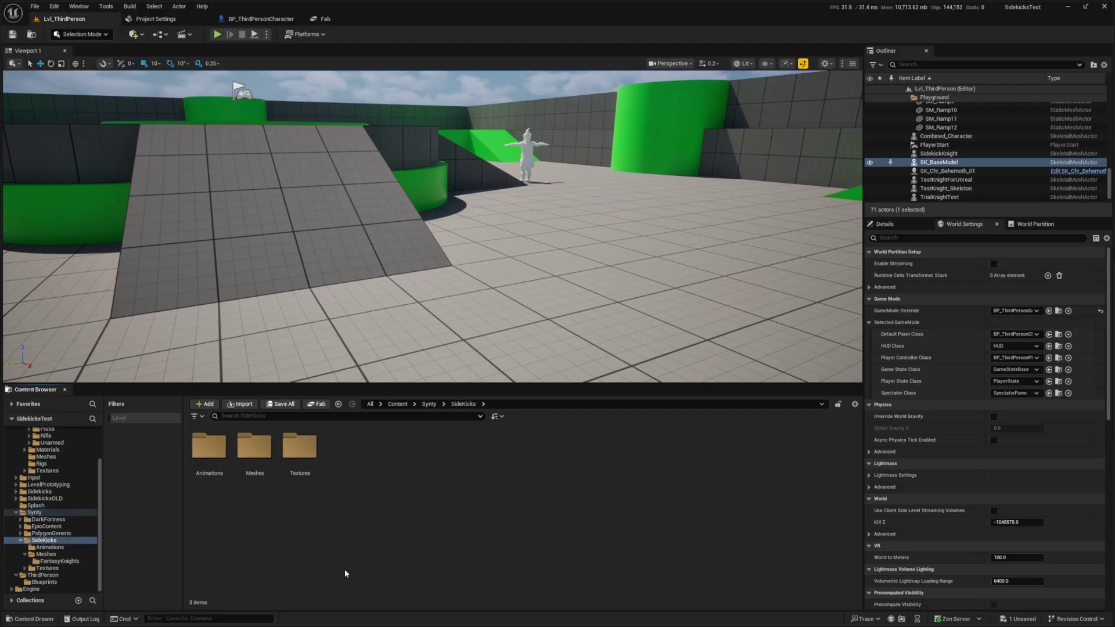
double_click(209, 460)
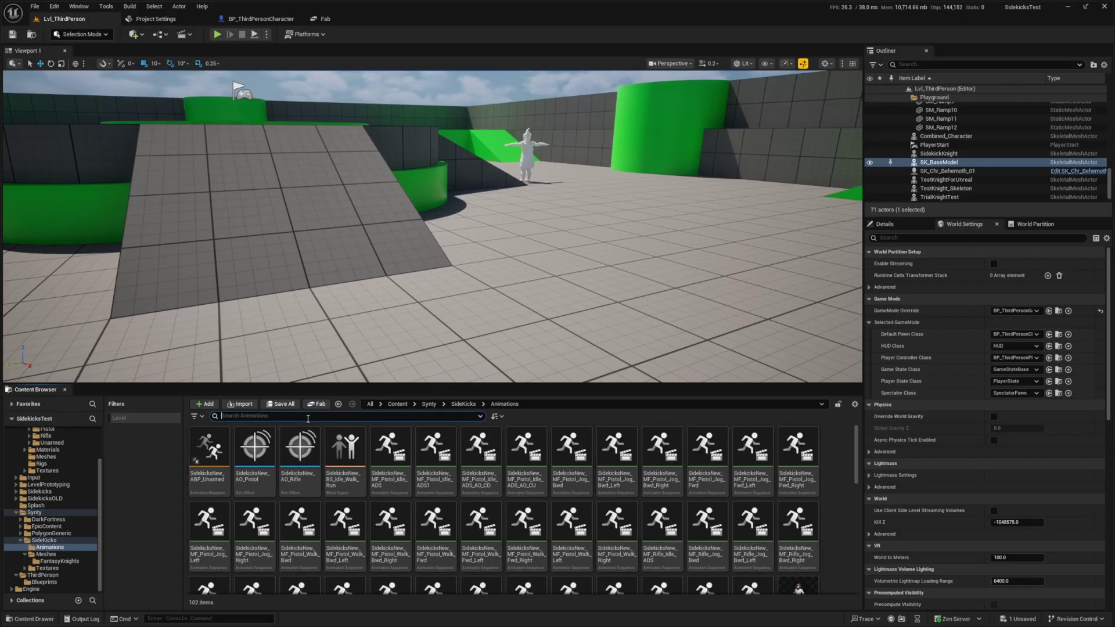
type("Land")
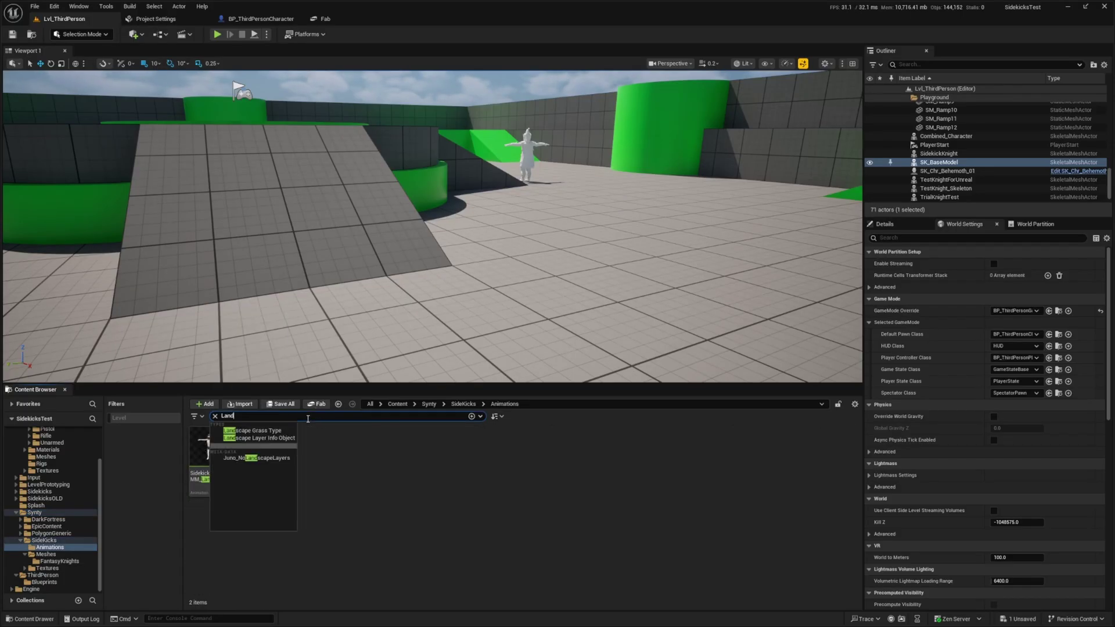
left_click(426, 534)
double_click(209, 457)
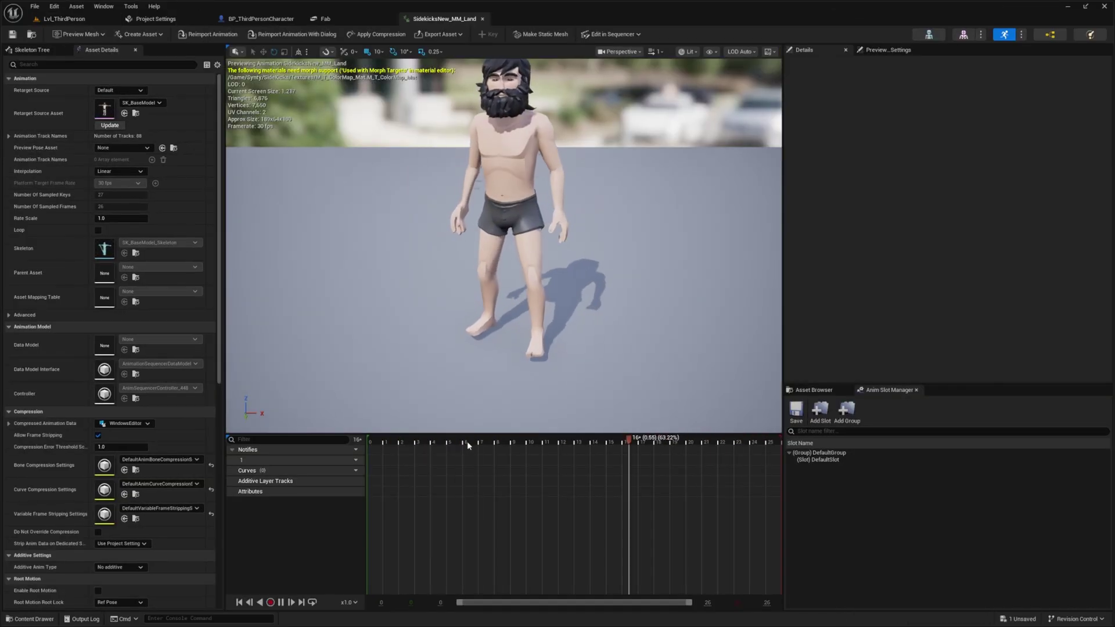
Set the landing animation's Additive Anim Type to Local Space and Base Pose Type to Selected animation frame, and save the asset.
left_click(60, 64)
type("add")
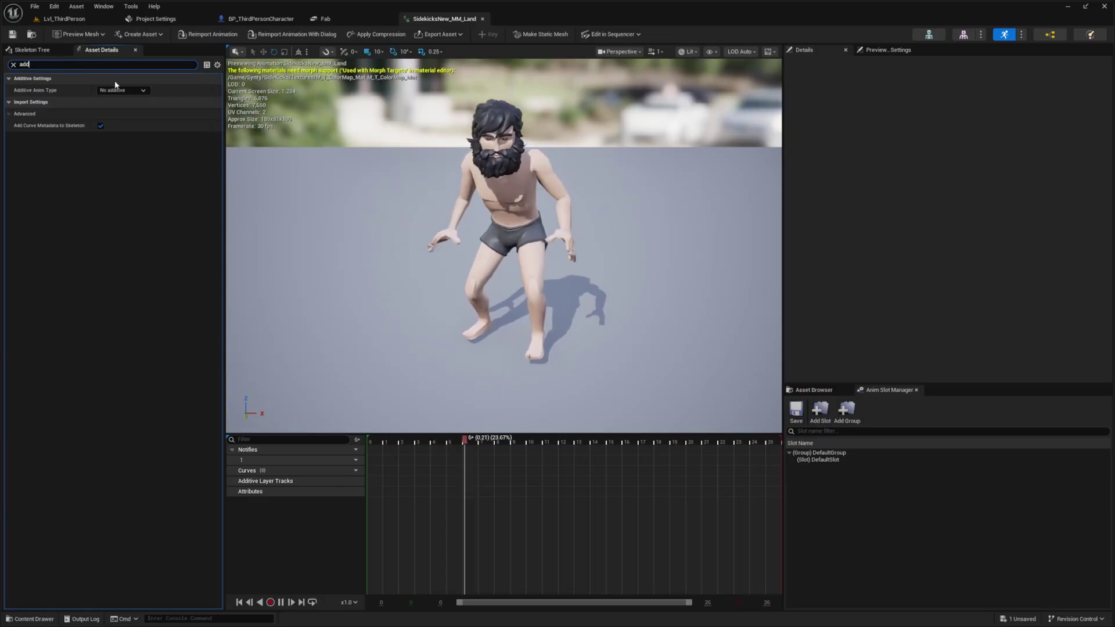
left_click(113, 91)
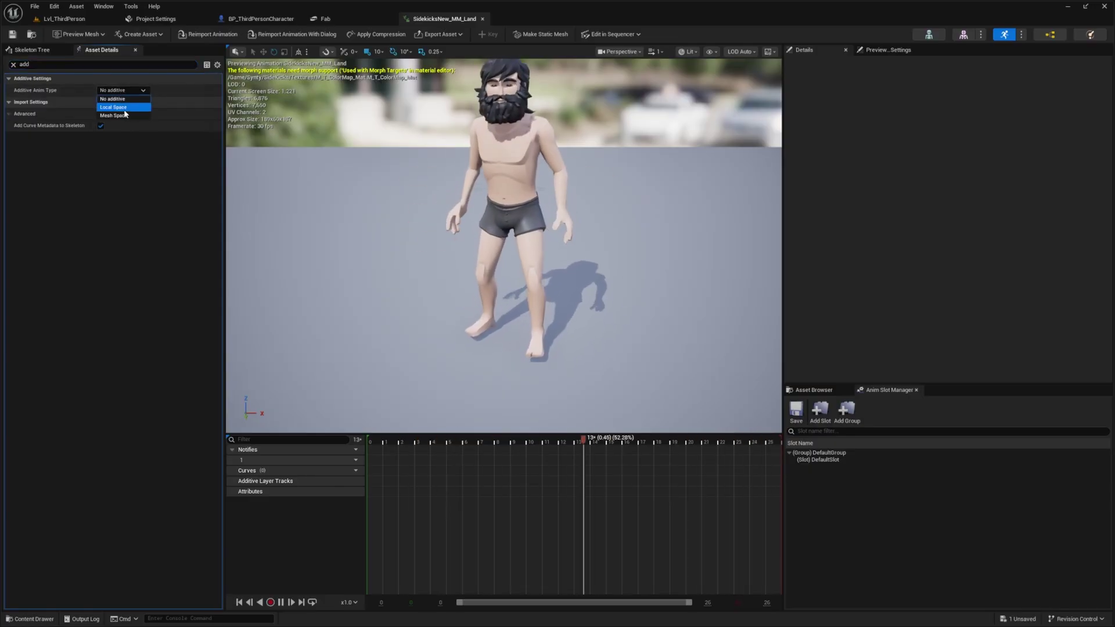
left_click(128, 104)
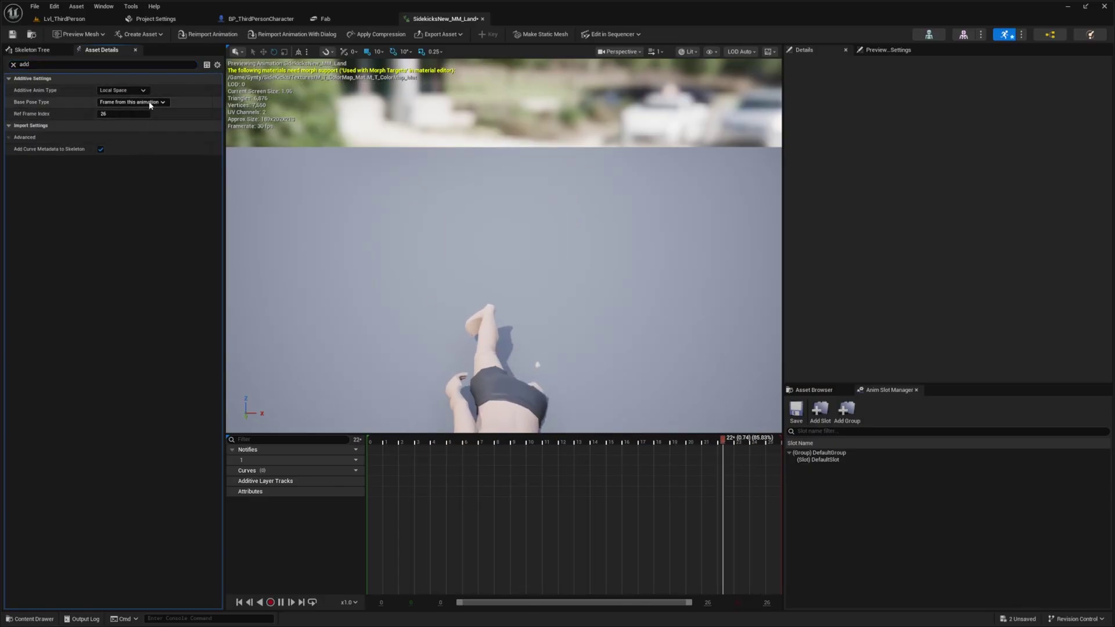
left_click(132, 102)
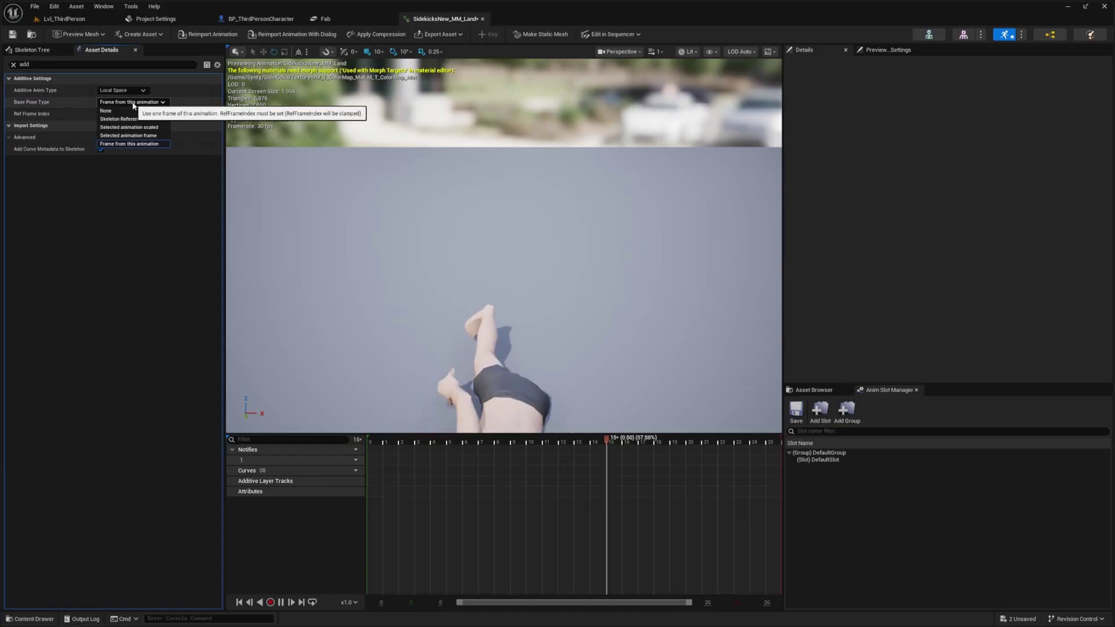
left_click(140, 136)
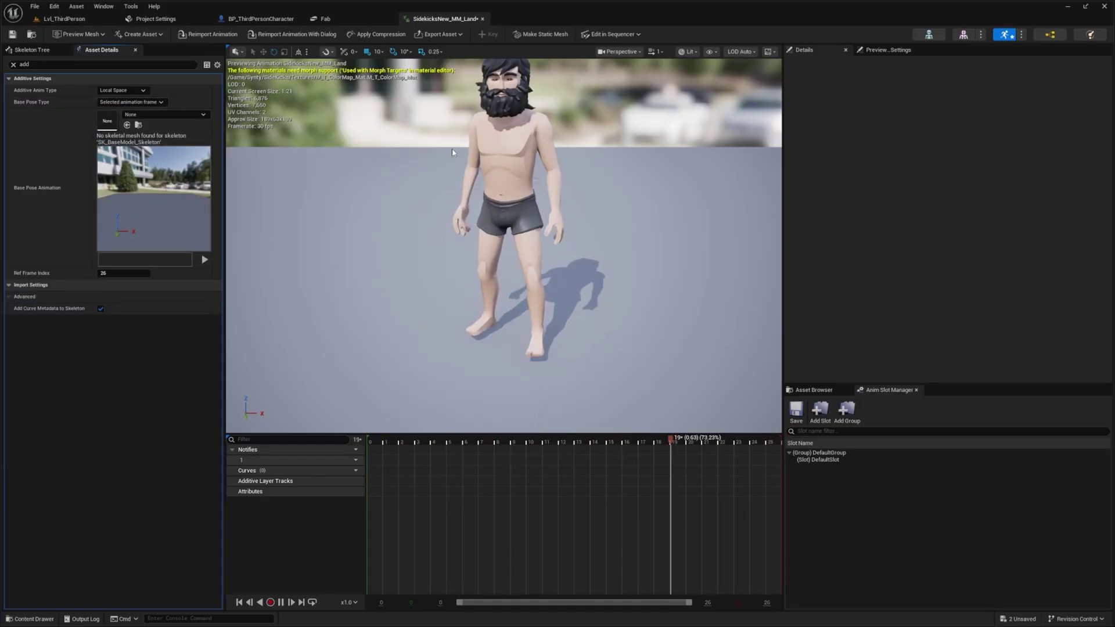
left_click(13, 34)
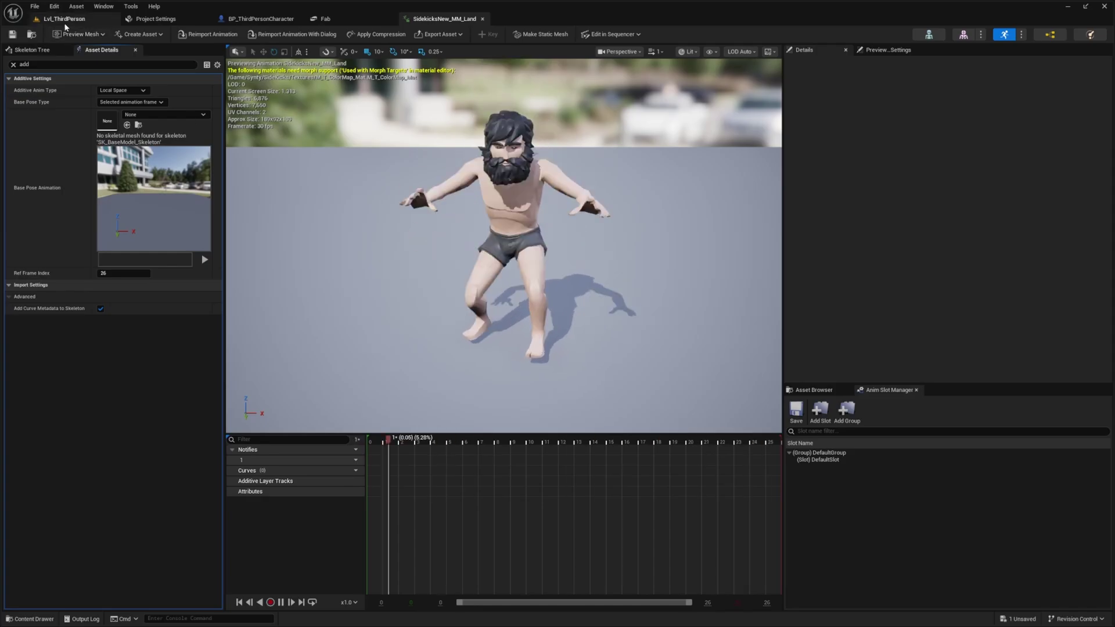
Play-test the level again with several jumps to check the corrected landing animation, and stop the session.
left_click(63, 19)
left_click(217, 34)
key("space")
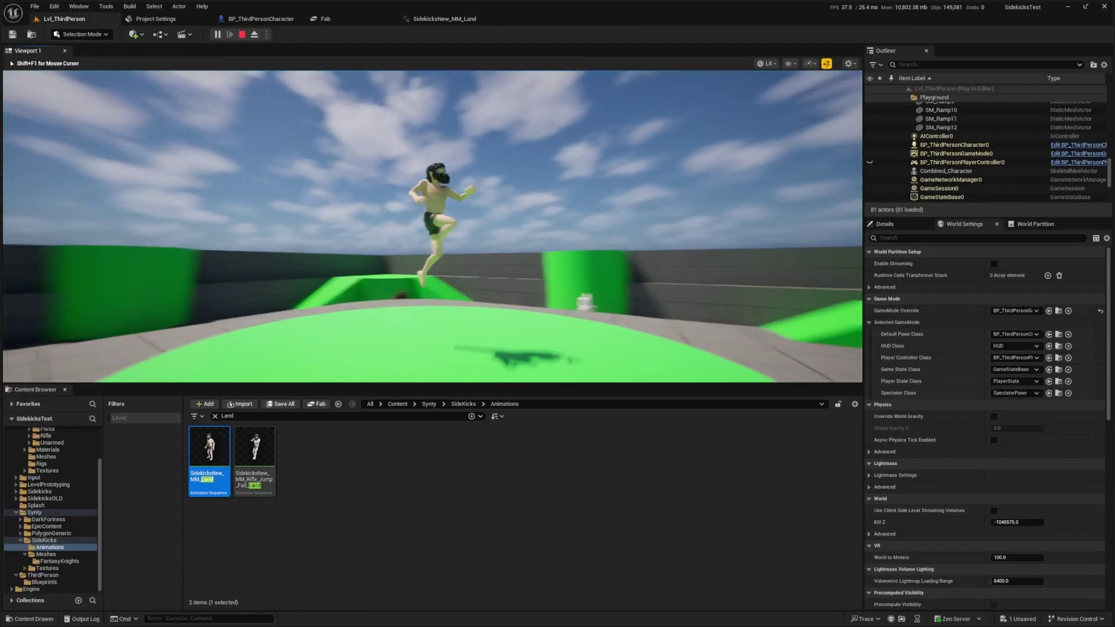
key("space")
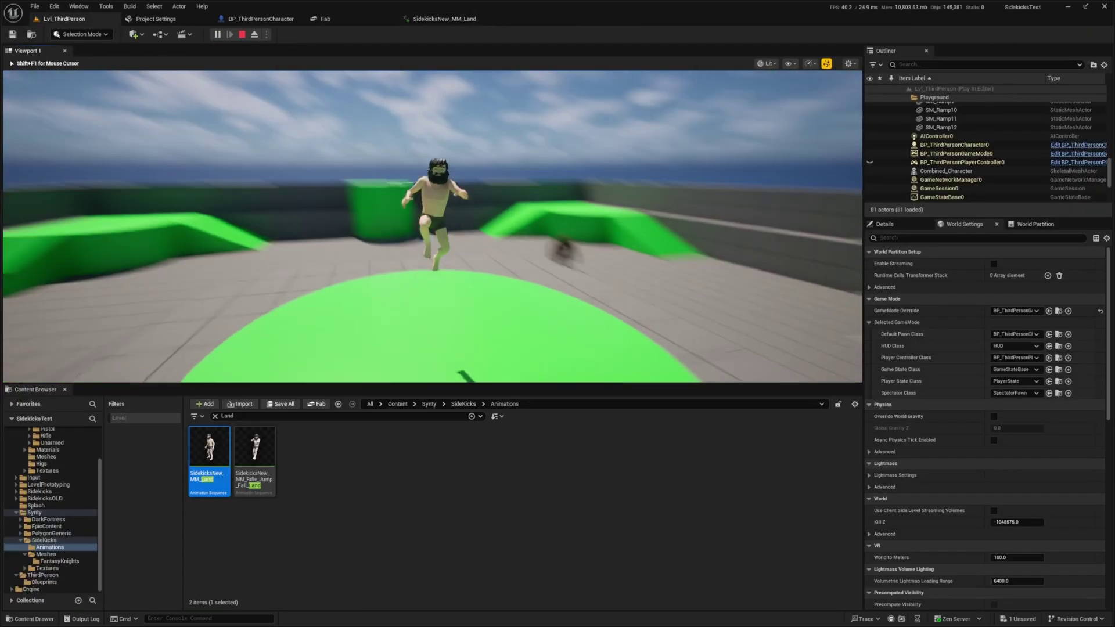
key("space")
key("s")
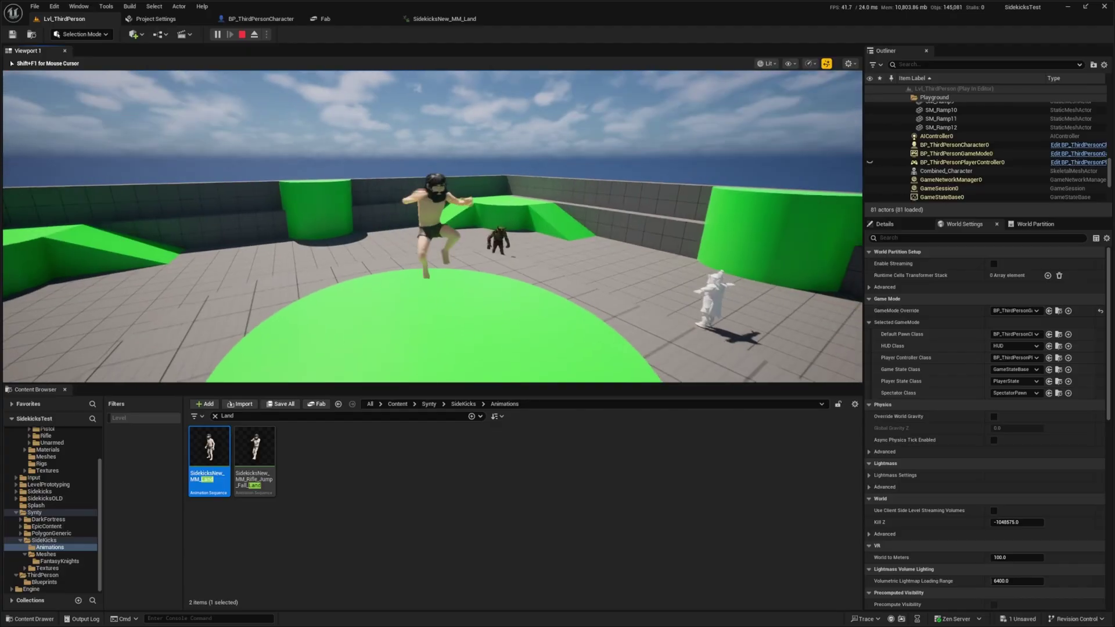
key("Escape")
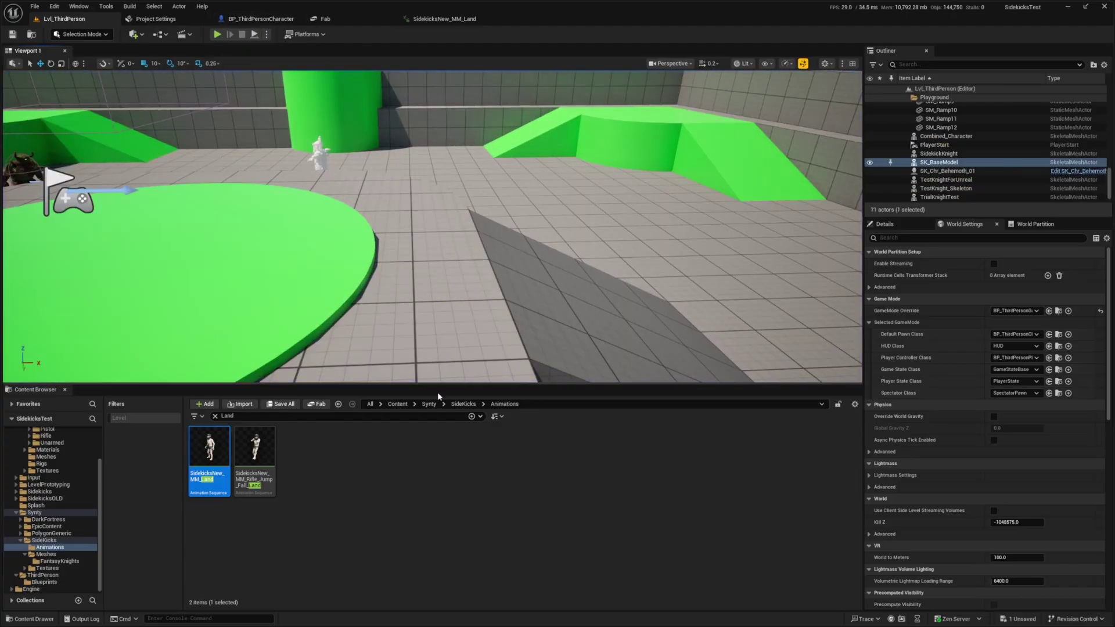
Locate the Default Pawn Class asset from the World Settings and open the BP_ThirdPersonCharacter blueprint.
scroll(56, 447, "up", 3)
left_click(36, 440)
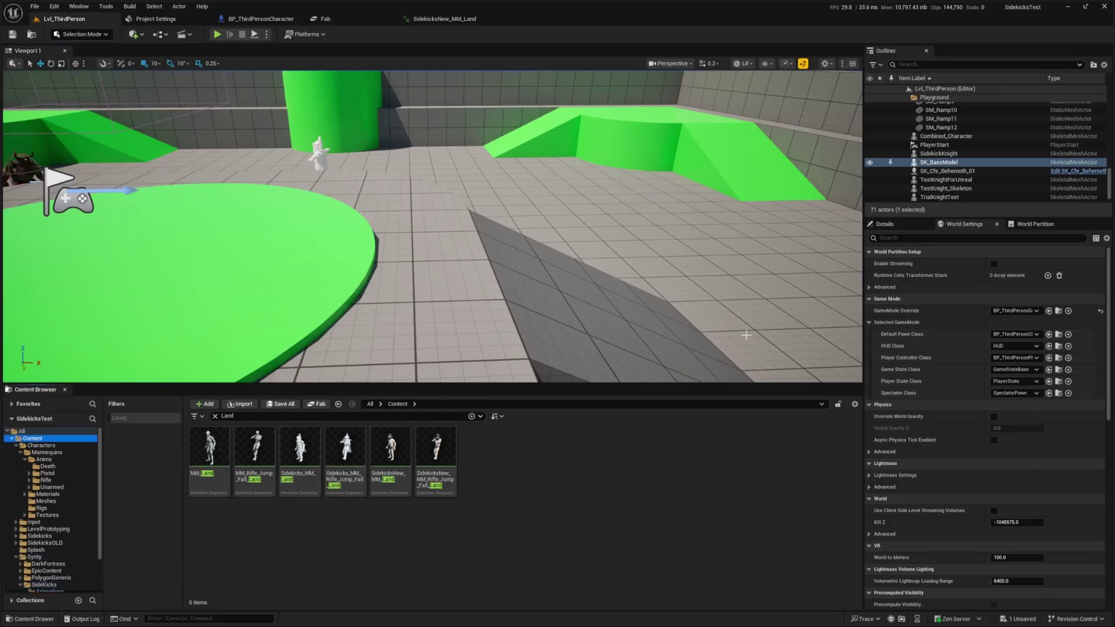
left_click(1058, 335)
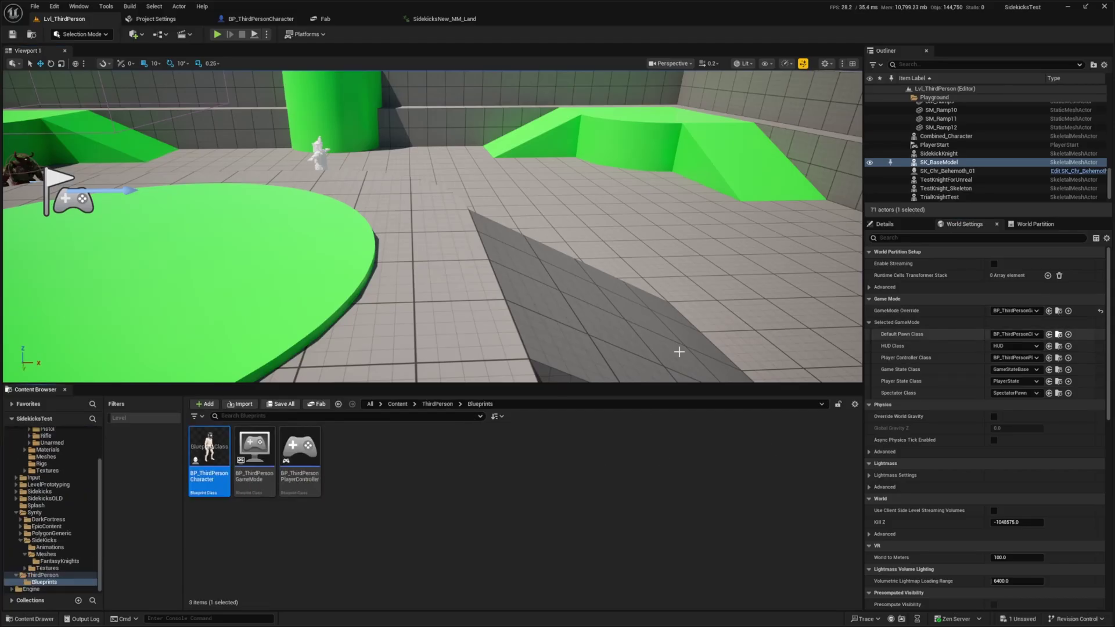
double_click(209, 450)
Enlarge the blueprint's viewport over the compiler results and examine the base model character from several angles and distances.
key("e")
right_click_drag(359, 199, 362, 203)
key("q")
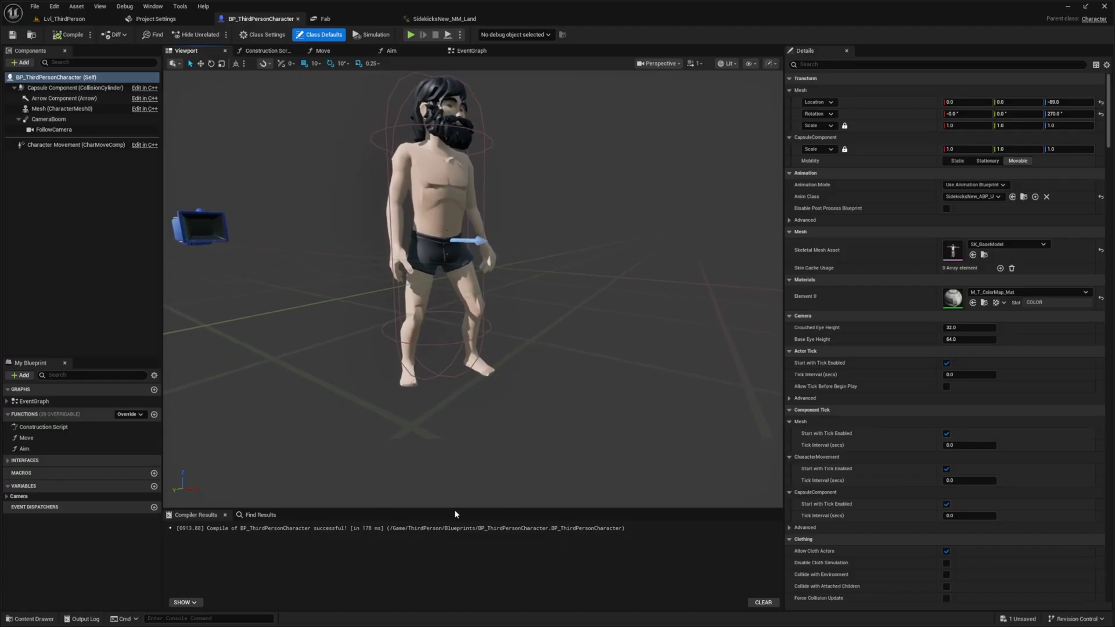
left_click_drag(449, 509, 448, 537)
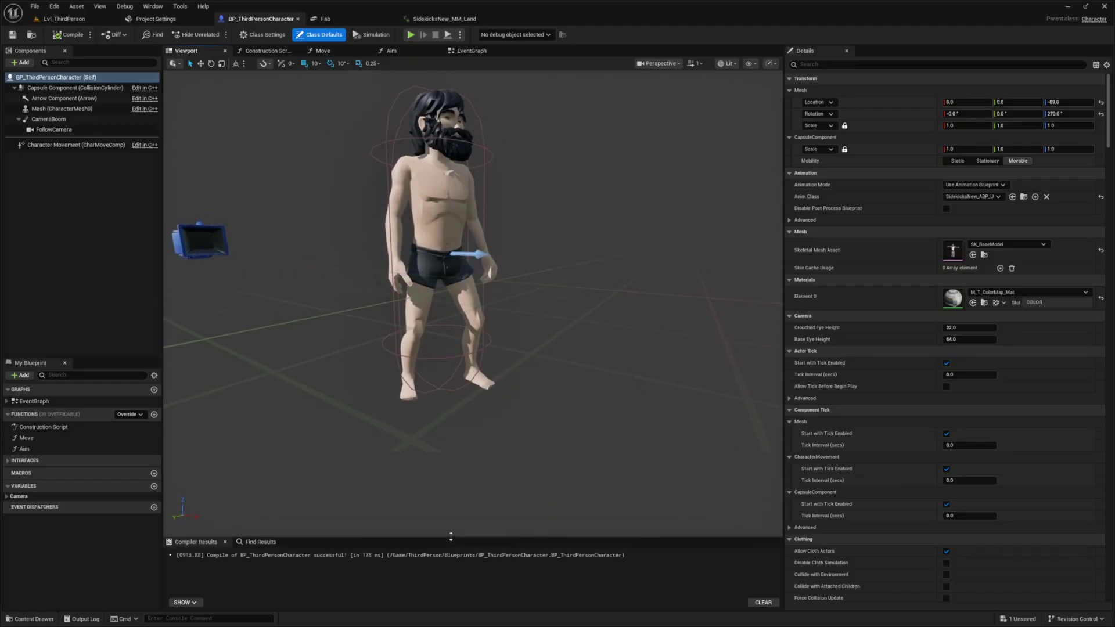
scroll(442, 290, "up", 5)
mouse_move(441, 290)
right_mouse_down()
mouse_move(421, 288)
mouse_move(426, 277)
right_mouse_up()
key("s")
scroll(421, 277, "down", 3)
key("w")
scroll(497, 384, "down", 4)
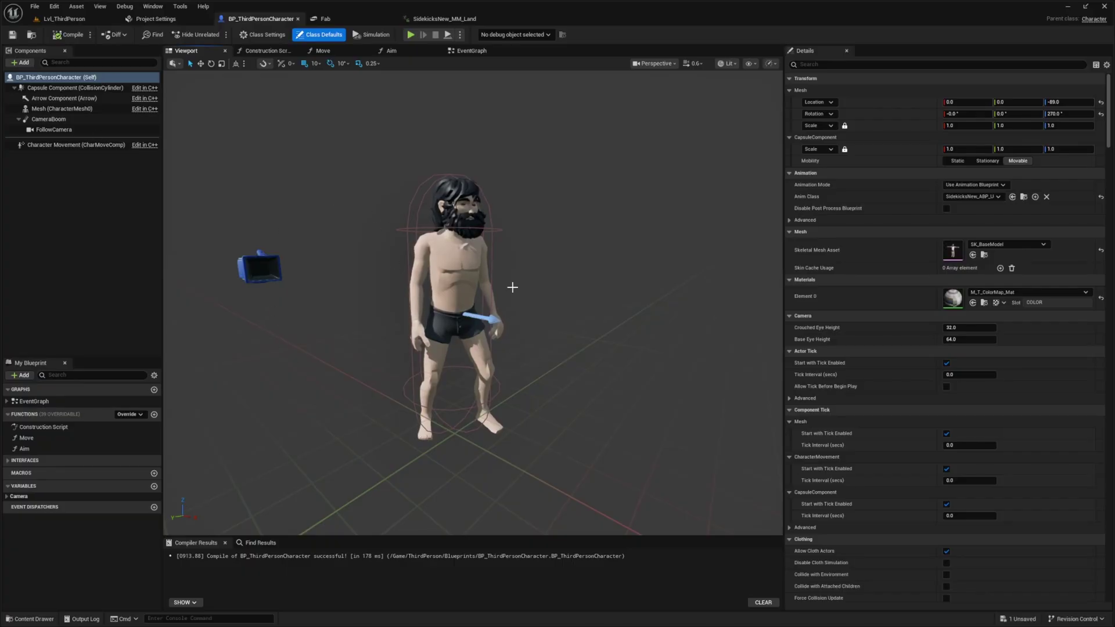
Look over the FantasyKnights part meshes under Synty/SideKicks/Meshes in an enlarged Content Browser and return to the character blueprint.
left_click(59, 19)
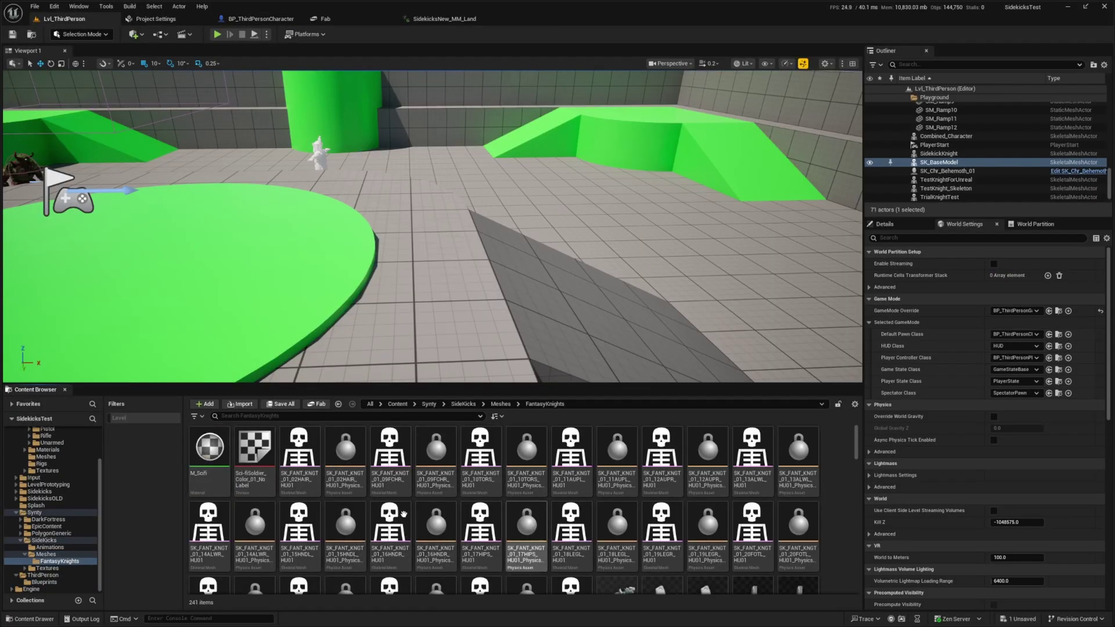
left_click_drag(437, 385, 440, 253)
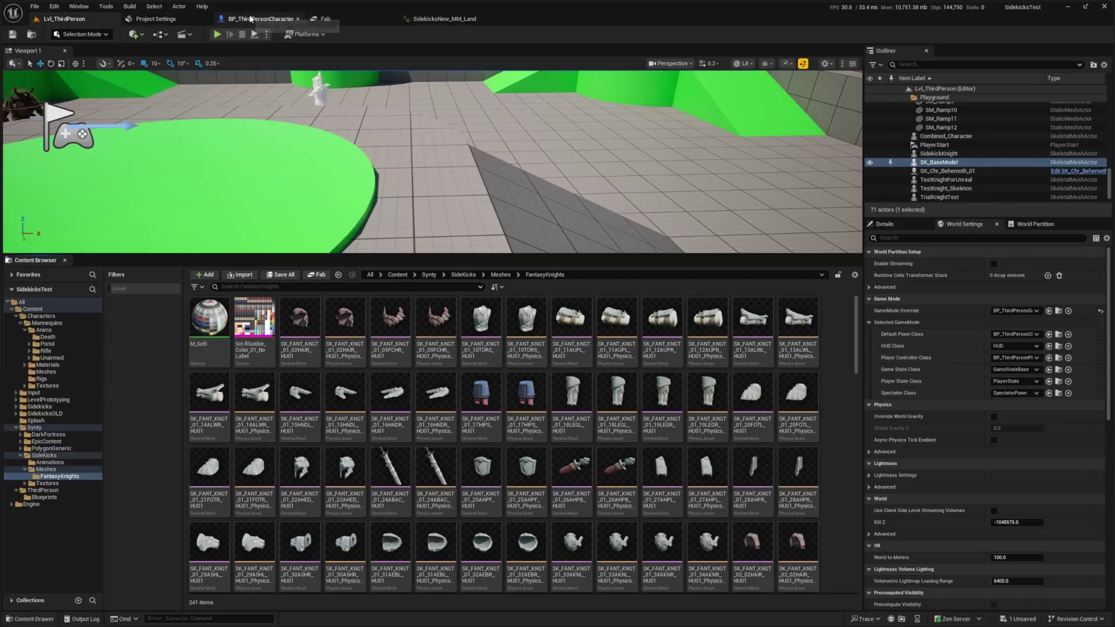
left_click(250, 19)
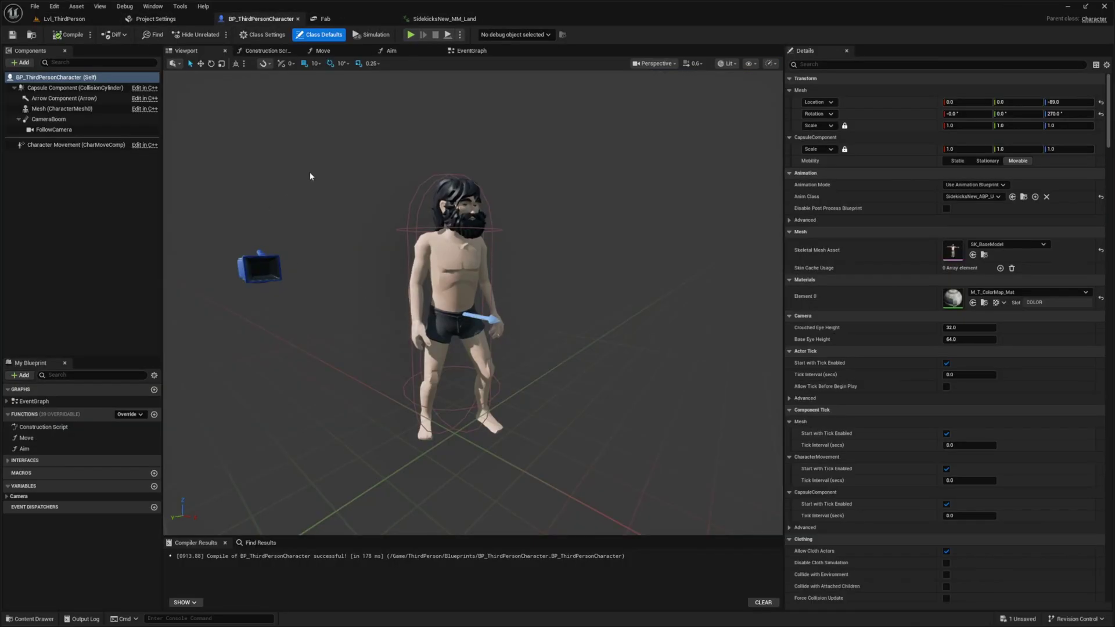
Add a Skeletal Mesh component as a child of the character's Mesh component.
left_click(55, 109)
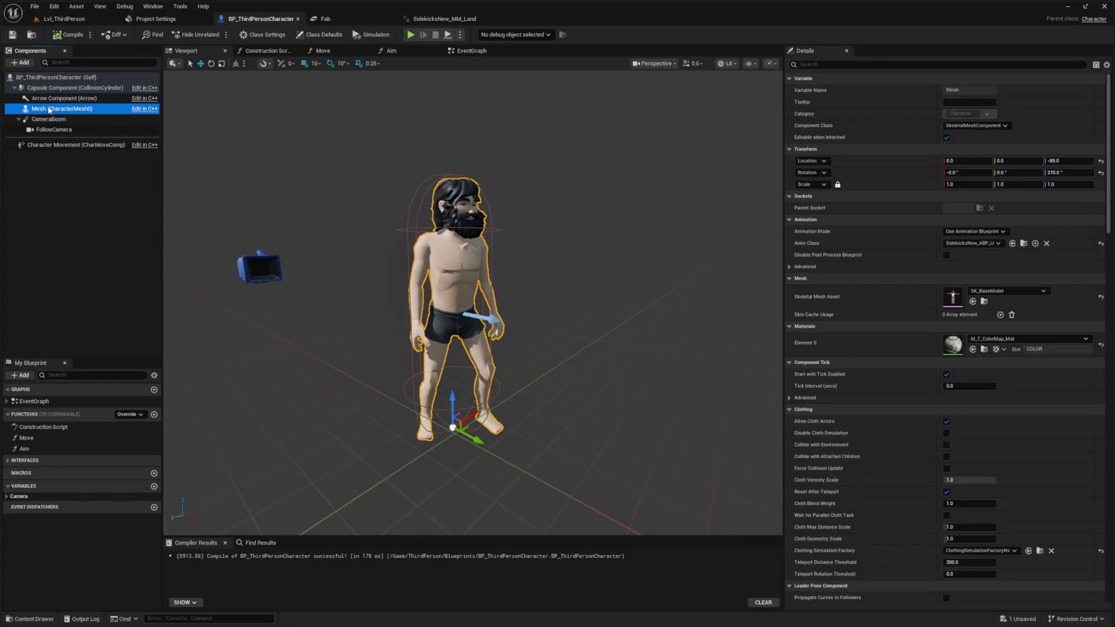
left_click(21, 62)
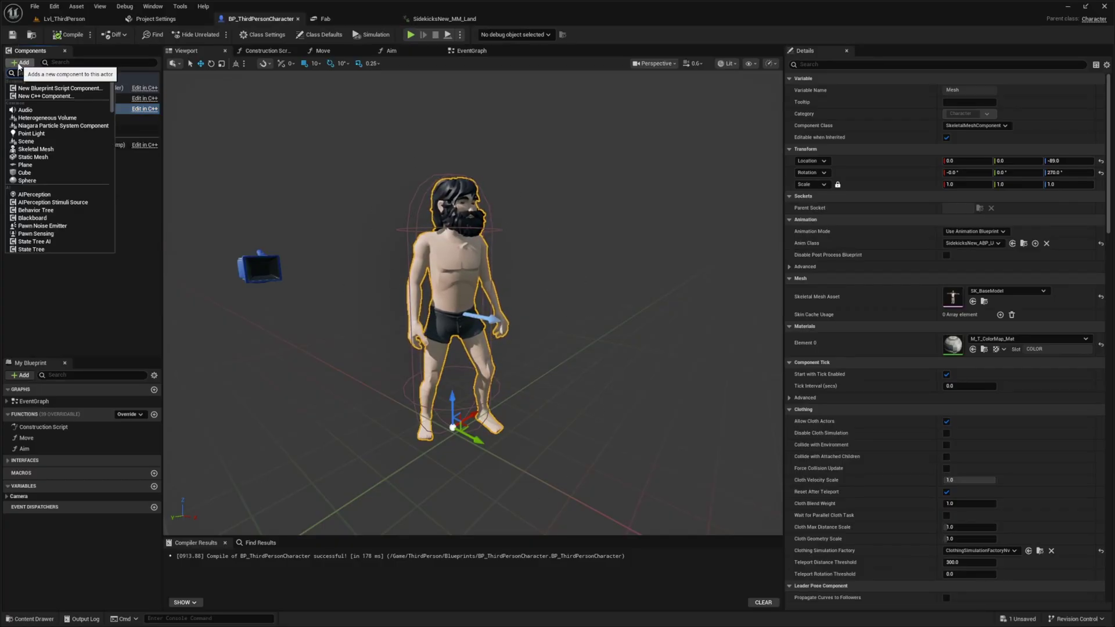
type("skelet")
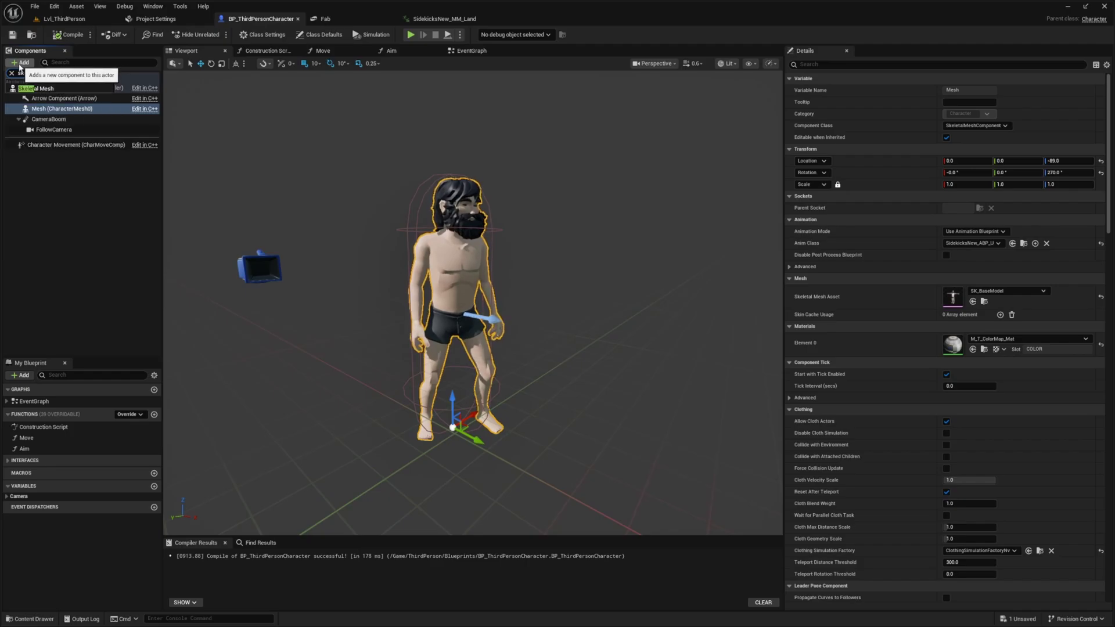
left_click(40, 89)
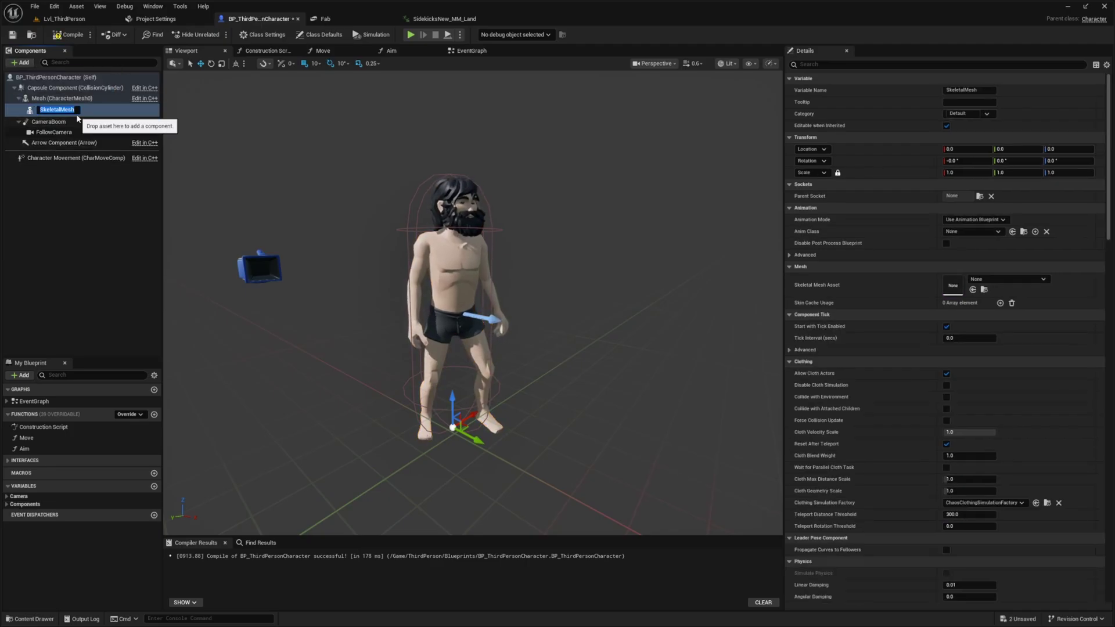
Name the new Skeletal Mesh component Chest and save the character blueprint.
type("Chest")
key("Return")
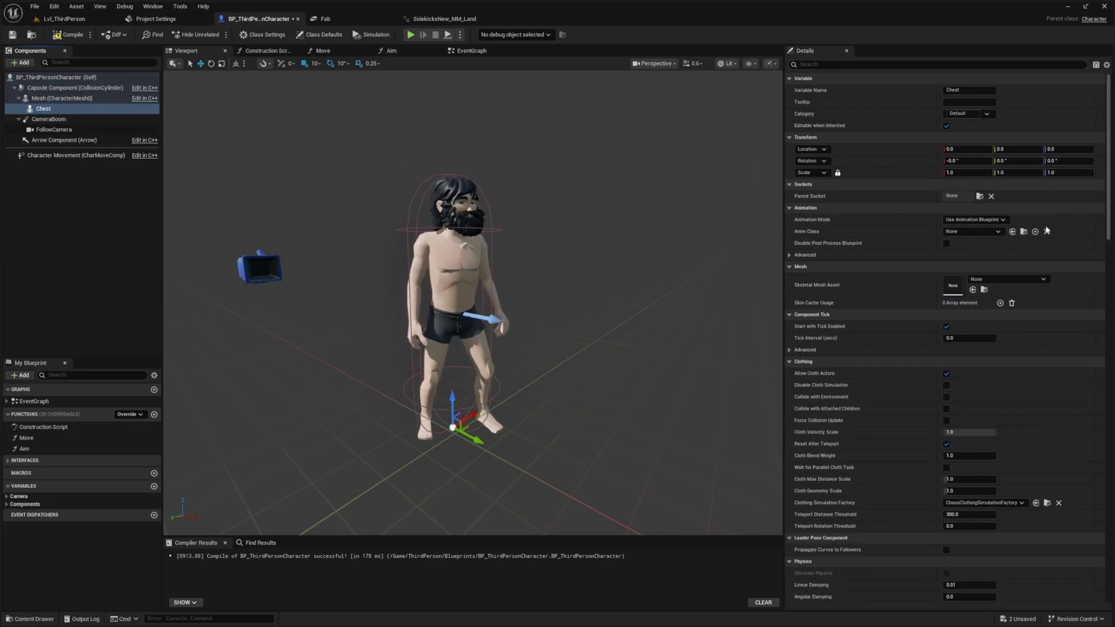
key("ctrl+s")
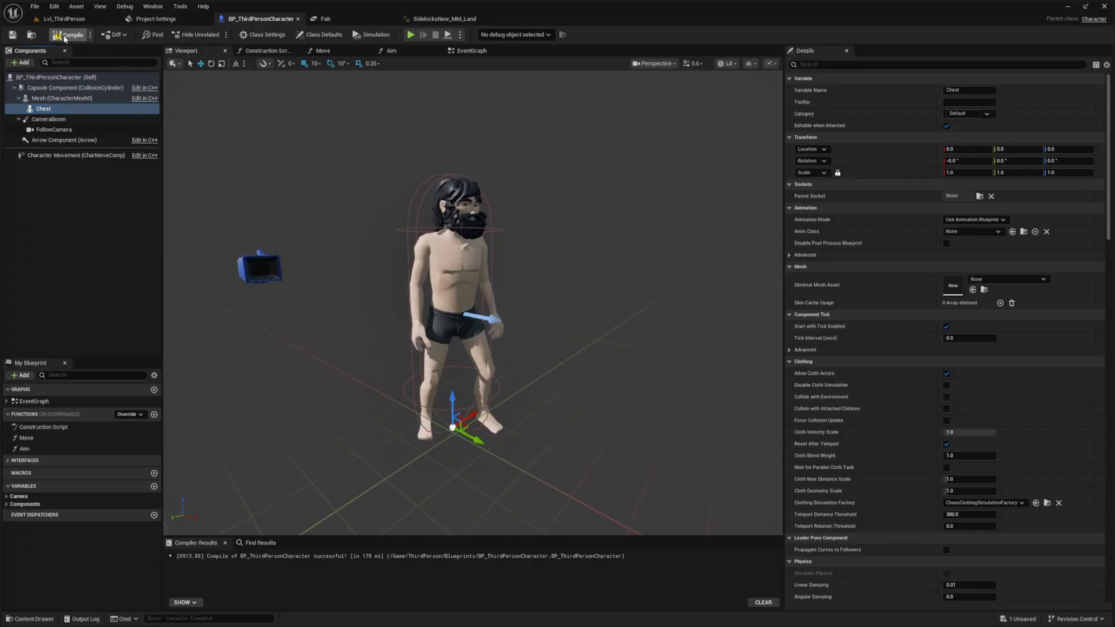
Find the knight torso mesh SK_FANT_KNGT_01_10TORS_HU01, assign it as the Chest component's skeletal mesh, and compile the blueprint.
left_click(61, 19)
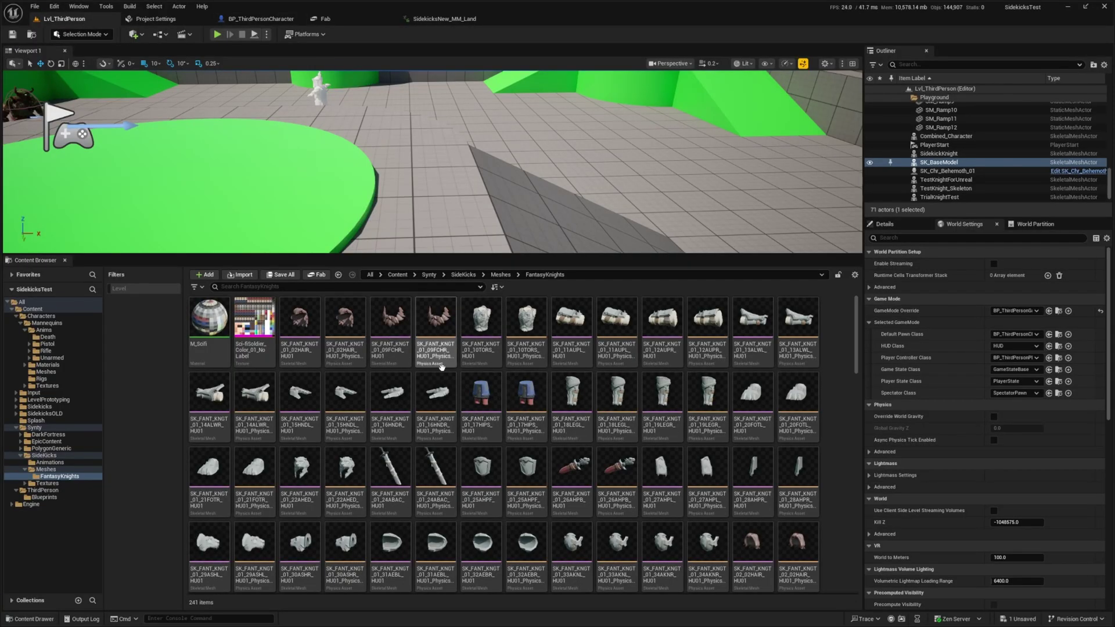
left_click(480, 334)
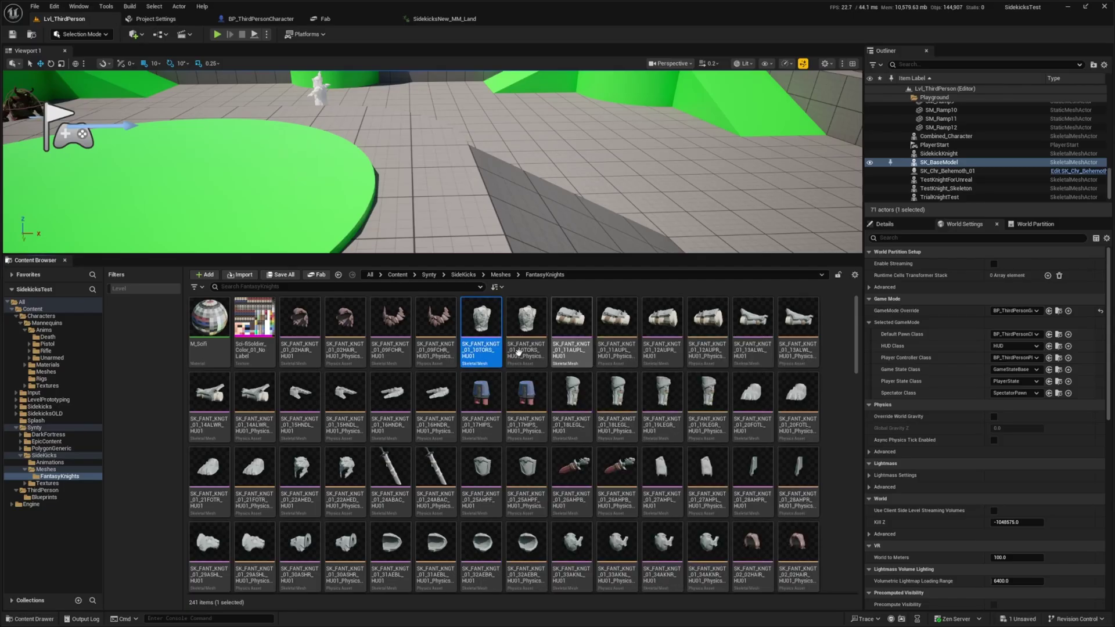
key("F2")
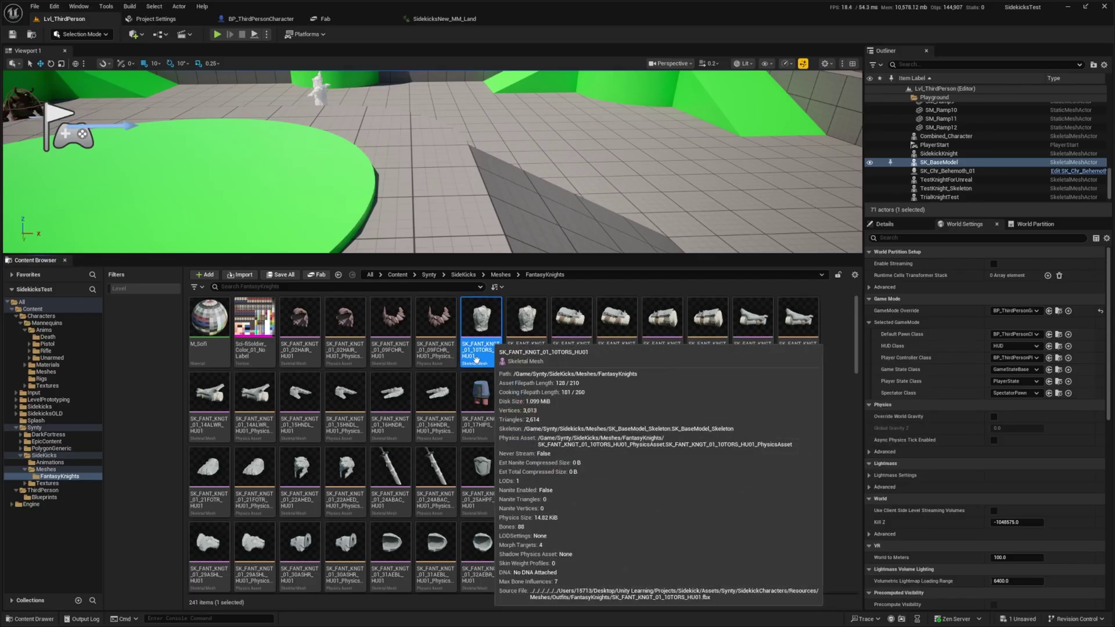
left_click(236, 19)
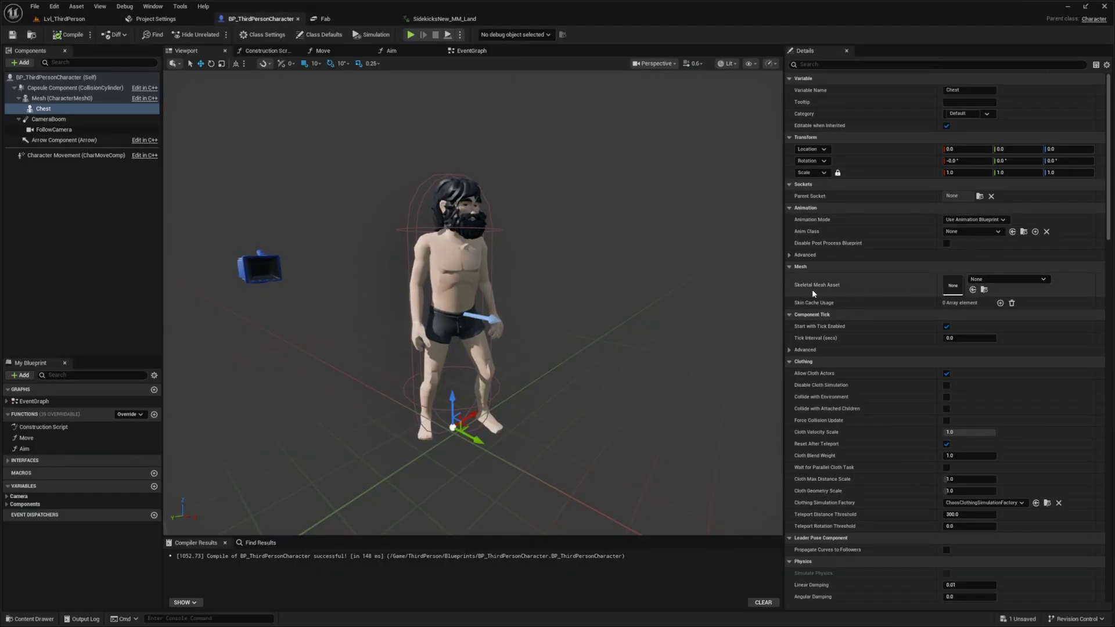
left_click(995, 280)
left_click(1008, 348)
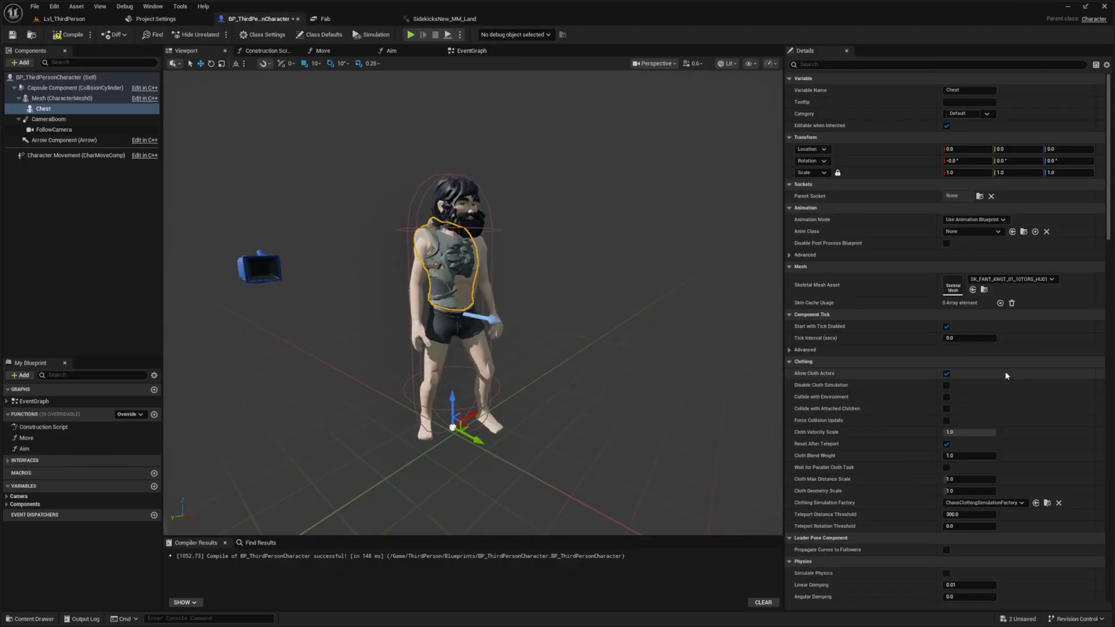
right_click_drag(614, 236, 598, 229)
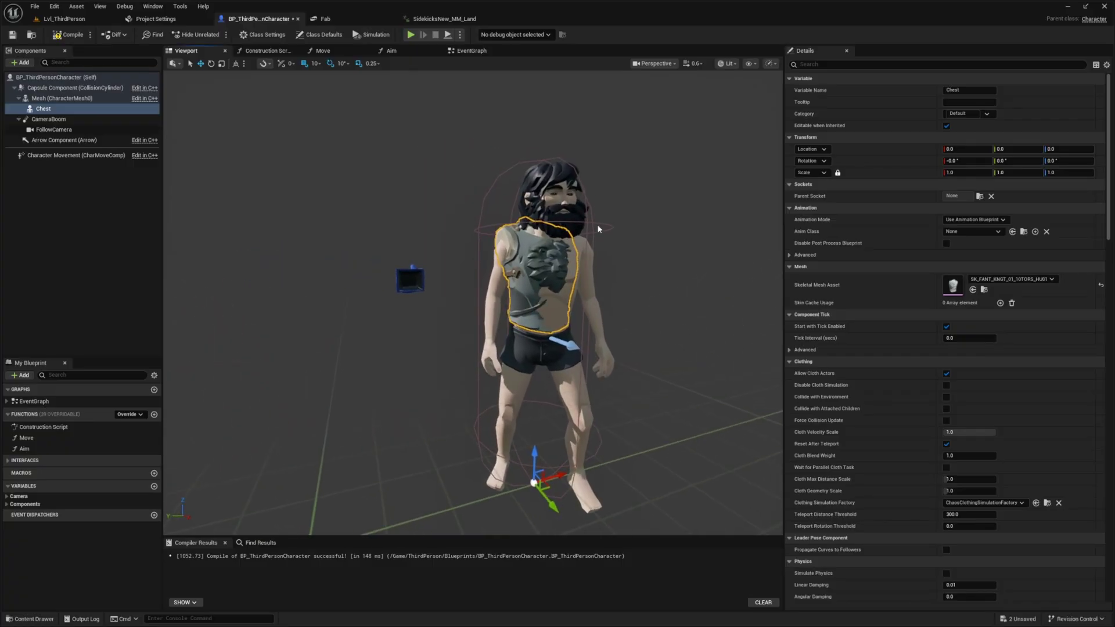
left_click(77, 35)
Play the Lvl_ThirdPerson level full screen and check how the chest piece follows the moving character.
left_click(64, 19)
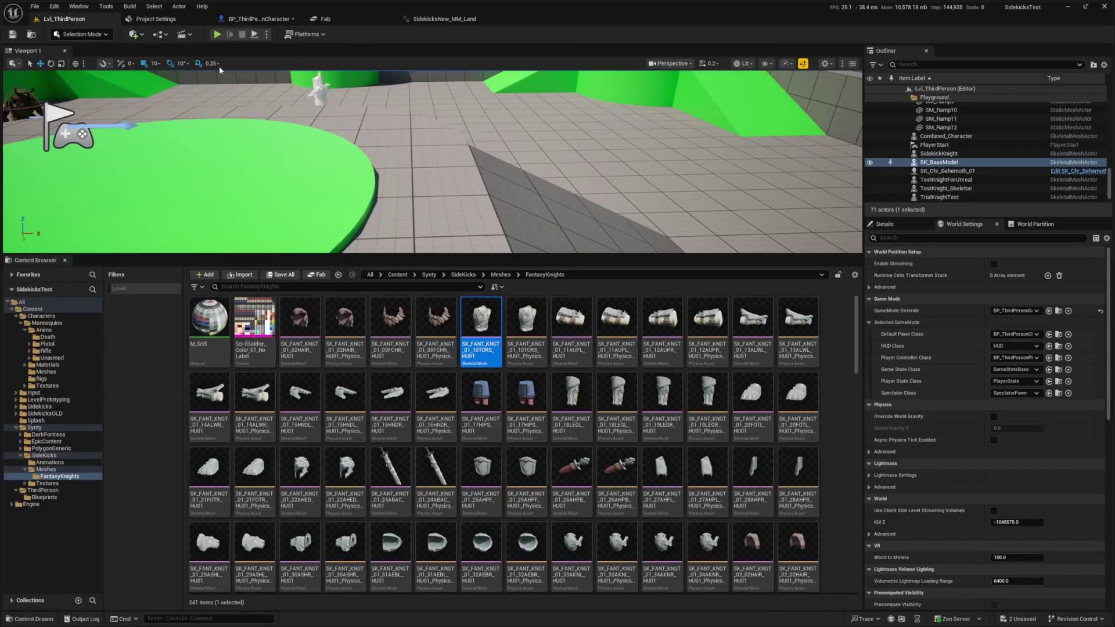
left_click(218, 35)
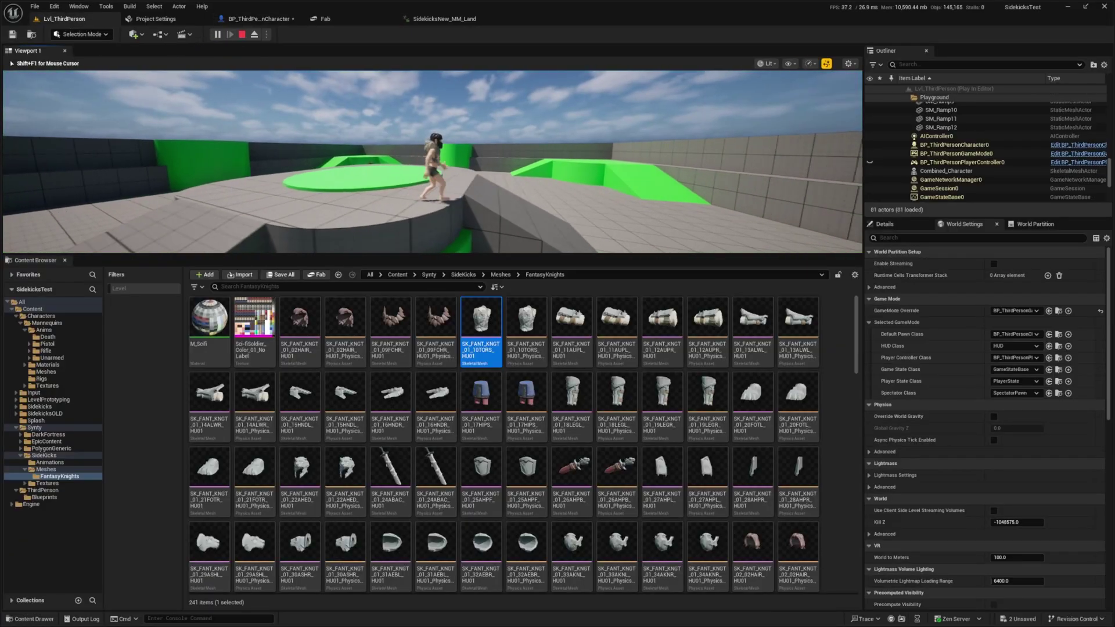
key("s")
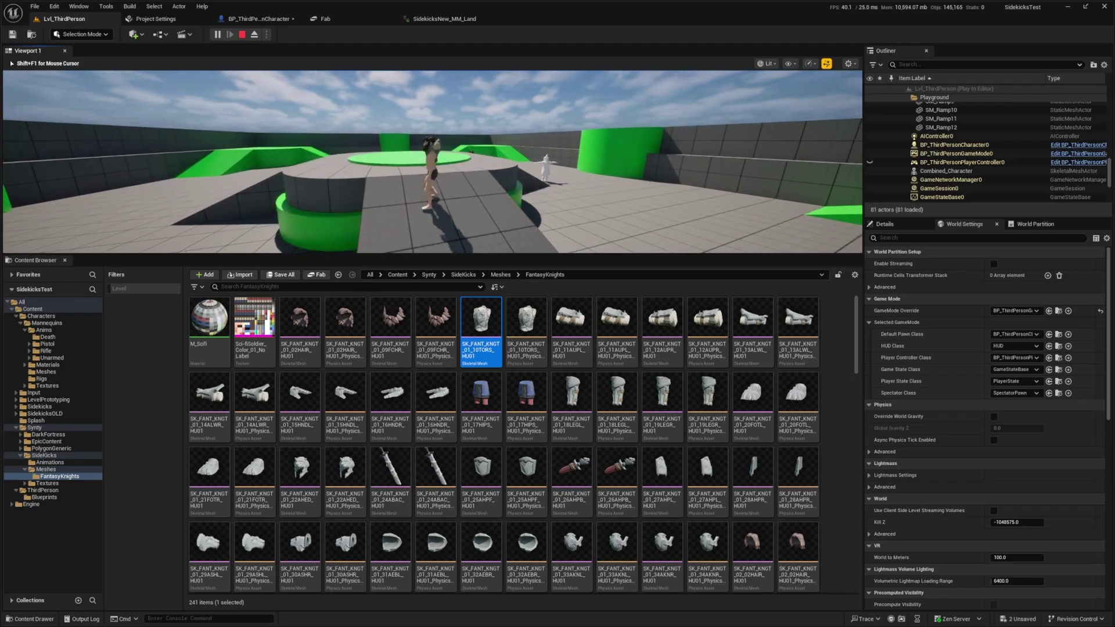
key("F11")
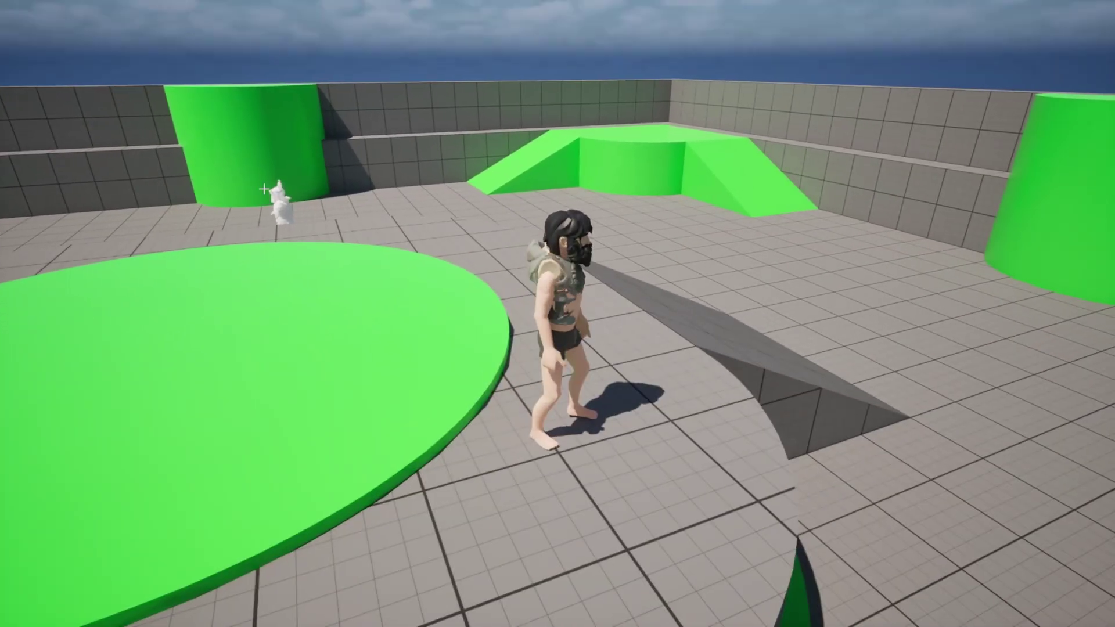
key("Escape")
Set the Chest component's Anim Class to SidekicksNew_ABP_Unarmed in the character blueprint and compile.
left_click(273, 19)
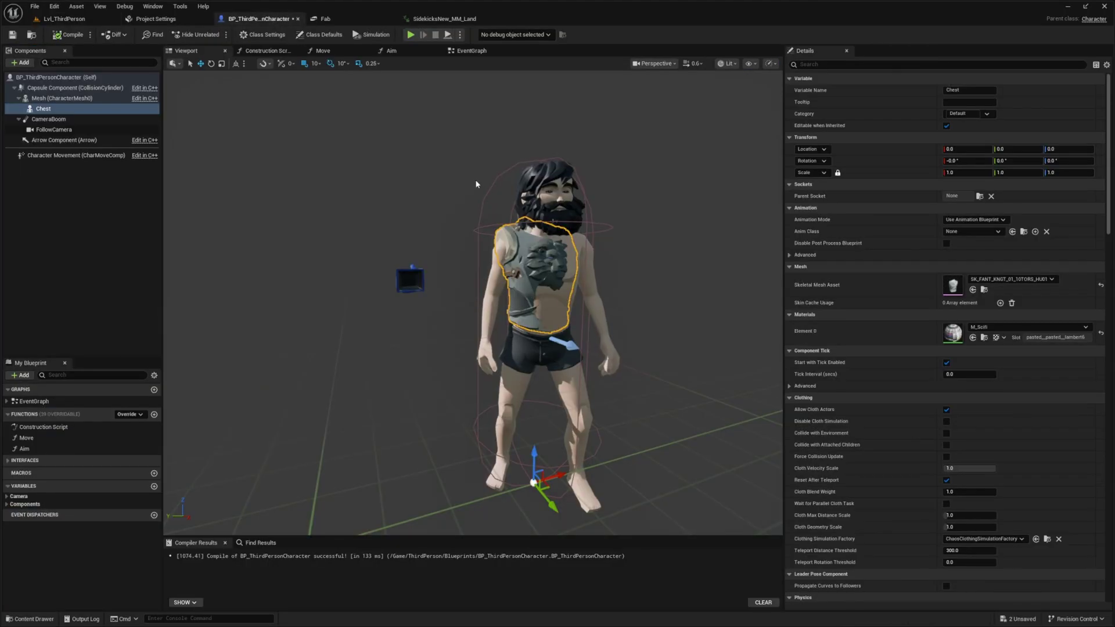
left_click(965, 232)
type("sidekick")
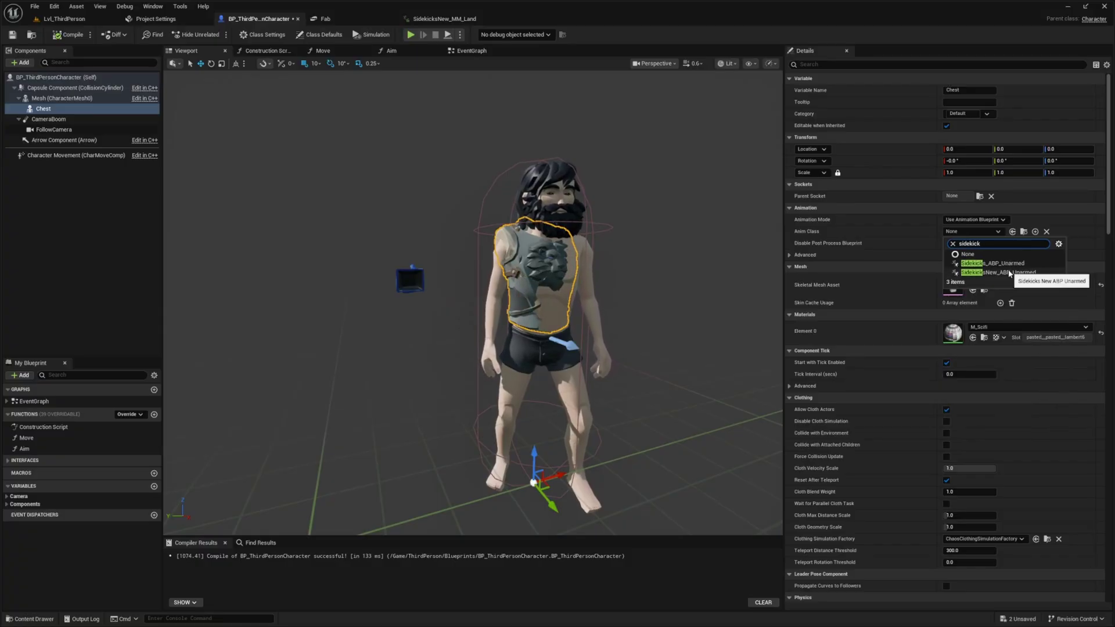
right_click_drag(590, 231, 421, 209)
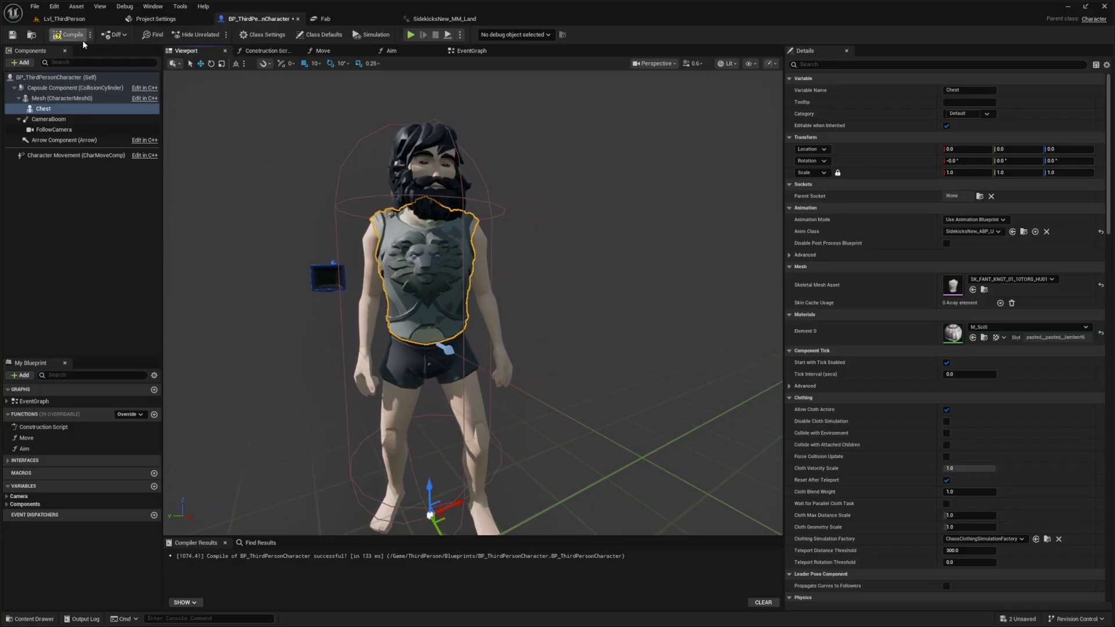
Play-test the level full screen, running and jumping to check that the chest armor animates with the body.
left_click(74, 17)
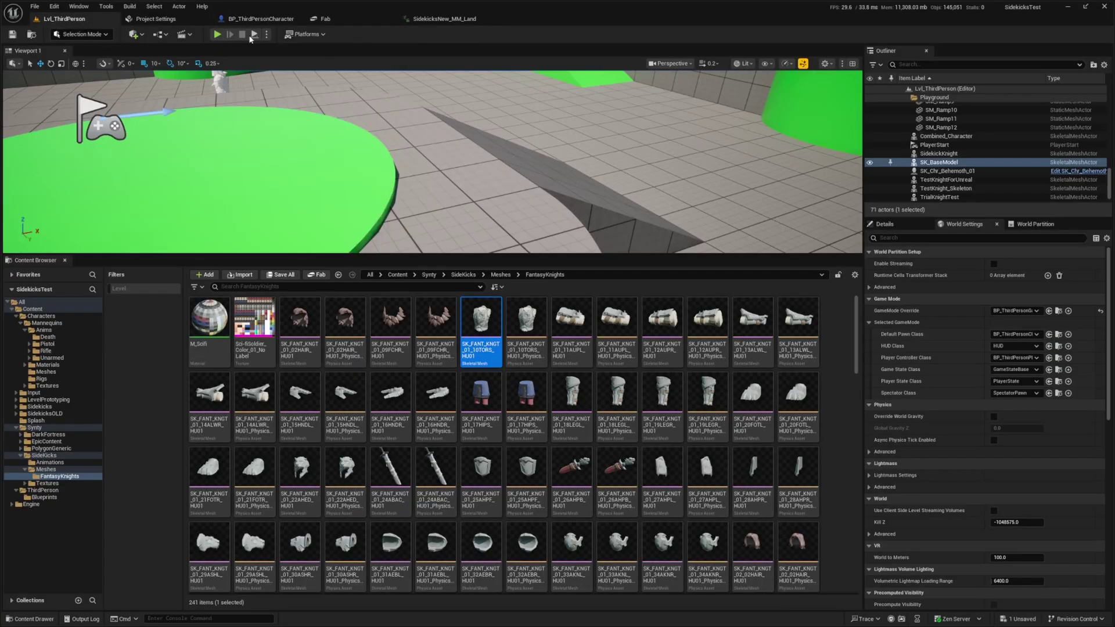
left_click(218, 35)
key("F11")
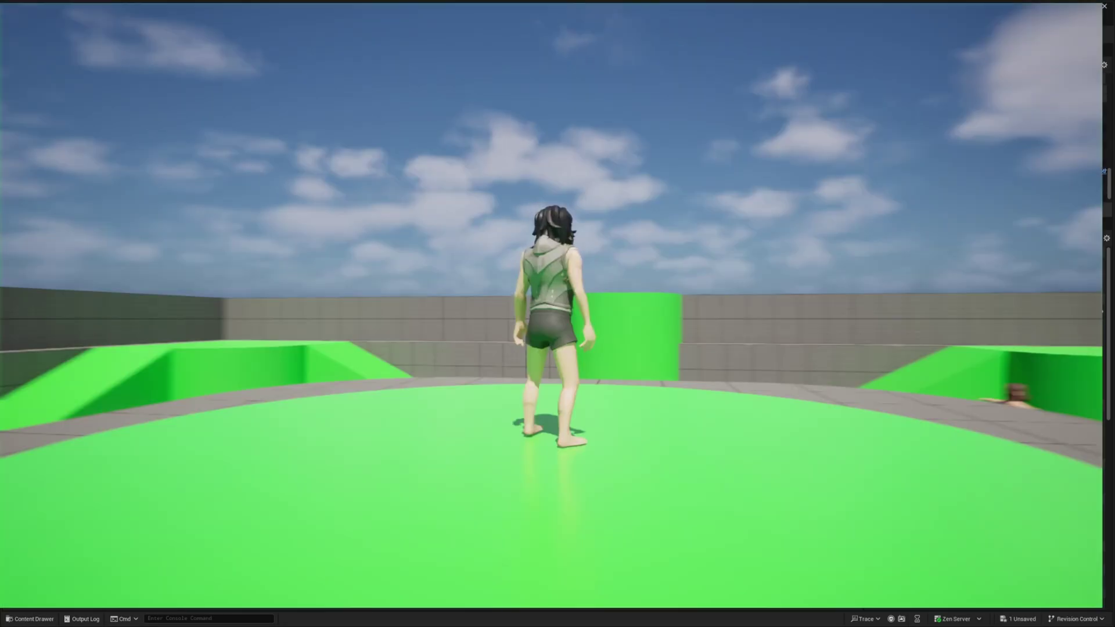
key("d")
key("space")
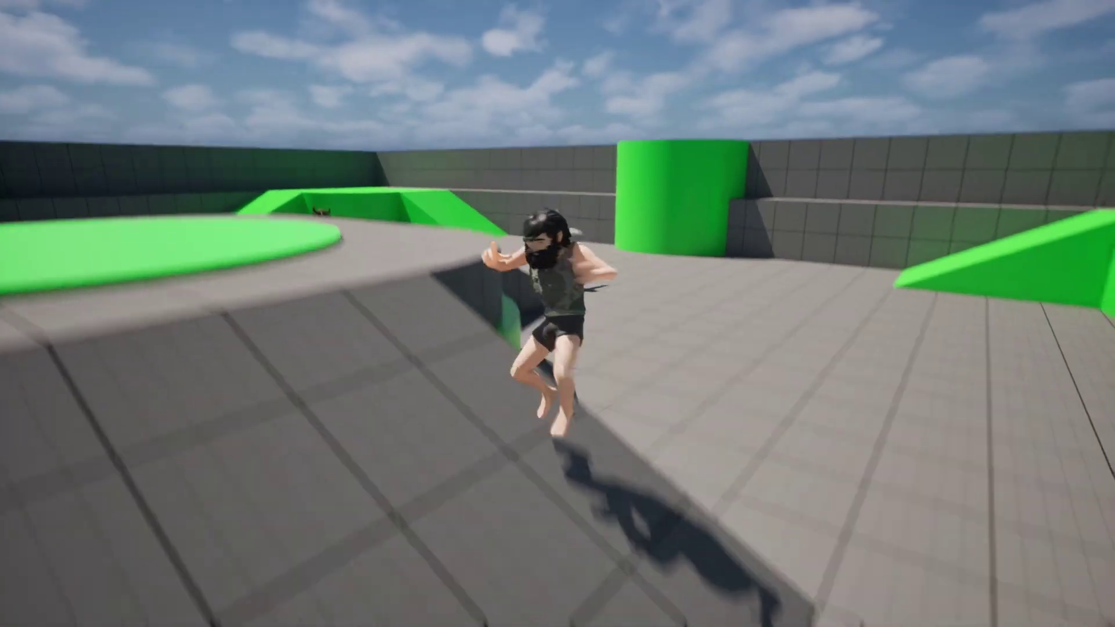
key("space")
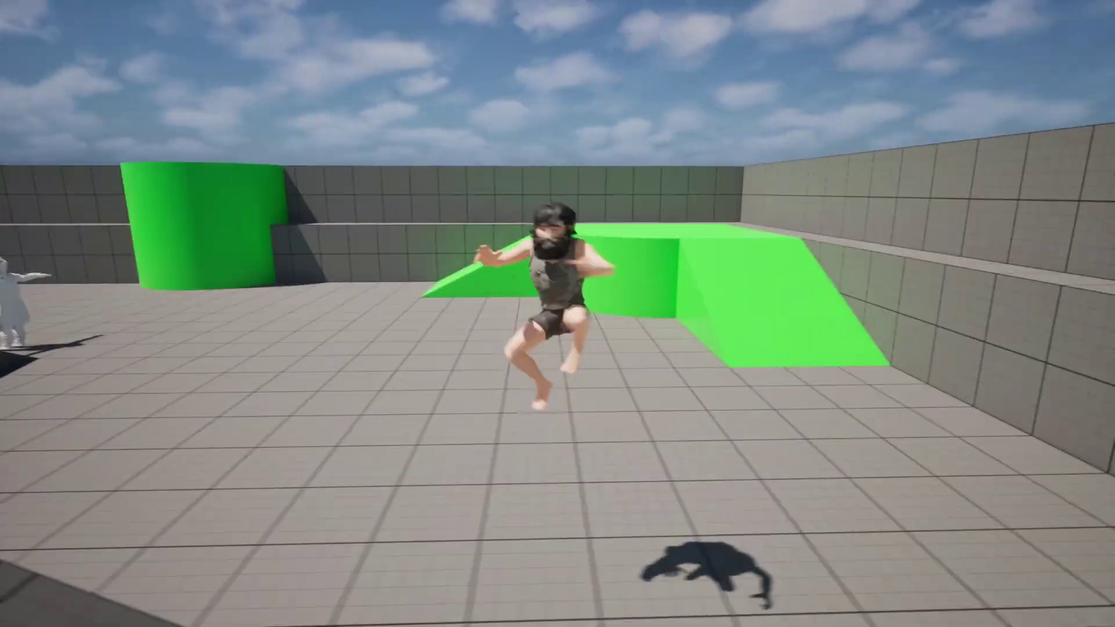
key("space")
key("space")
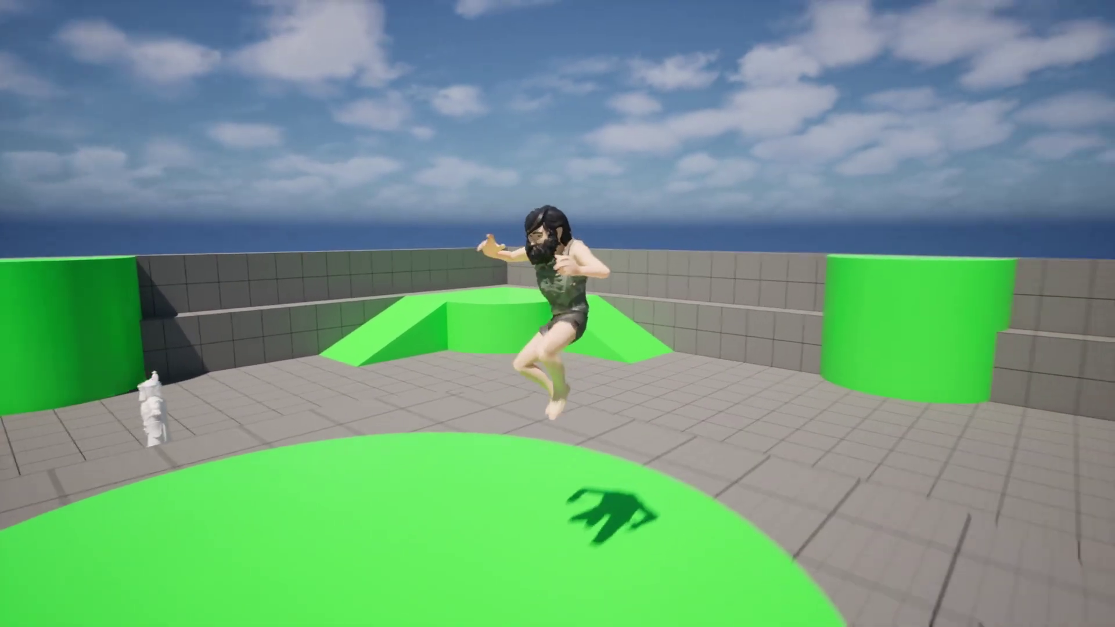
key("space")
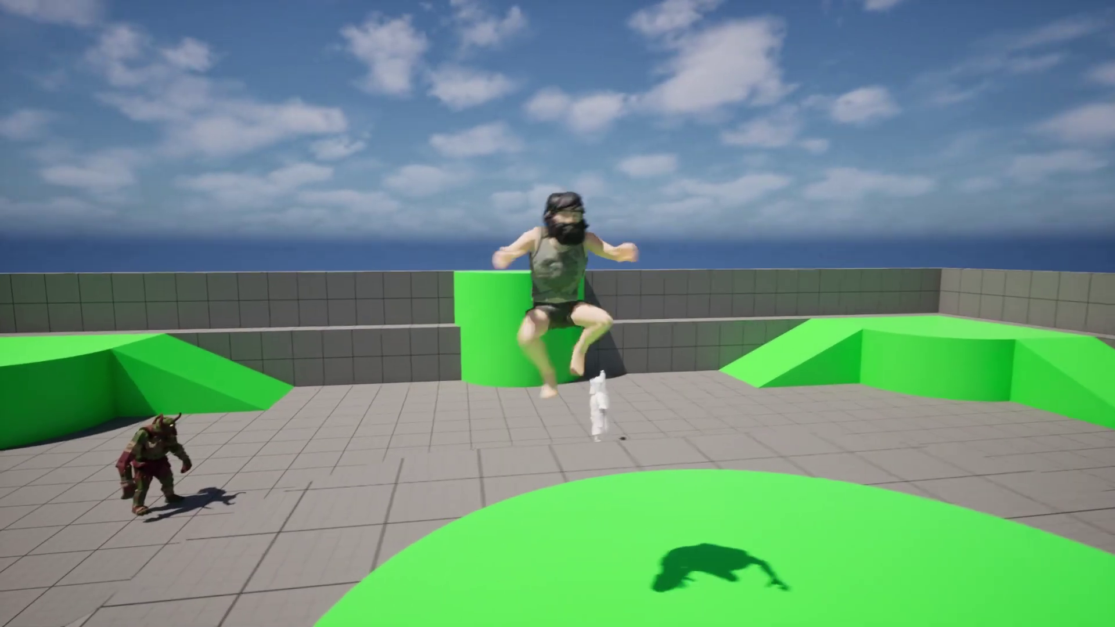
key("Escape")
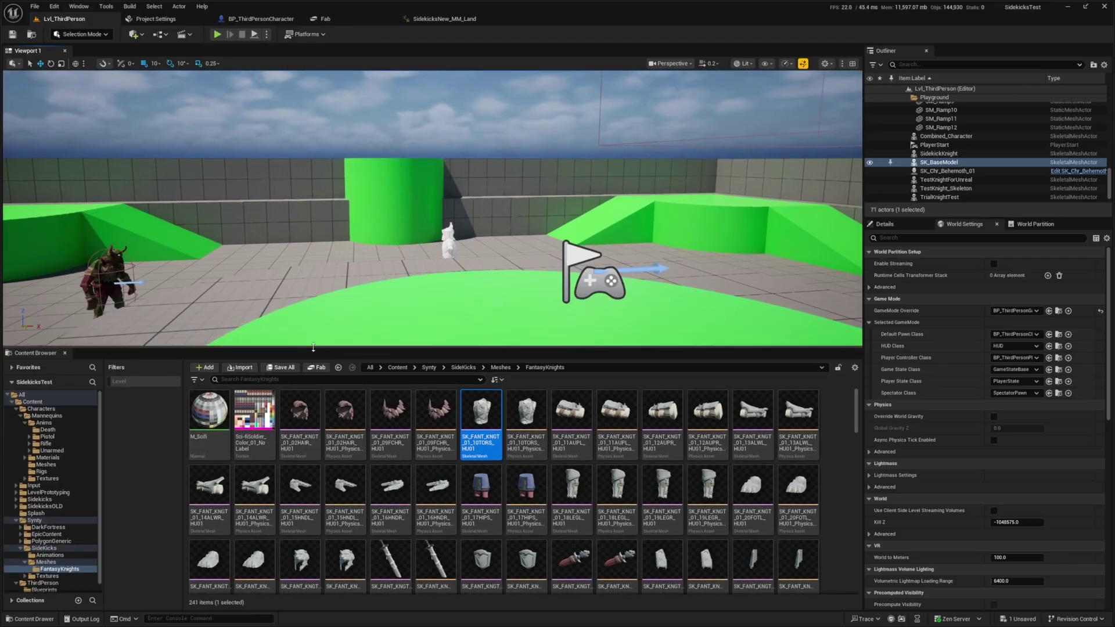
Duplicate the Chest component in the character blueprint and name the copy 1.
left_click(273, 19)
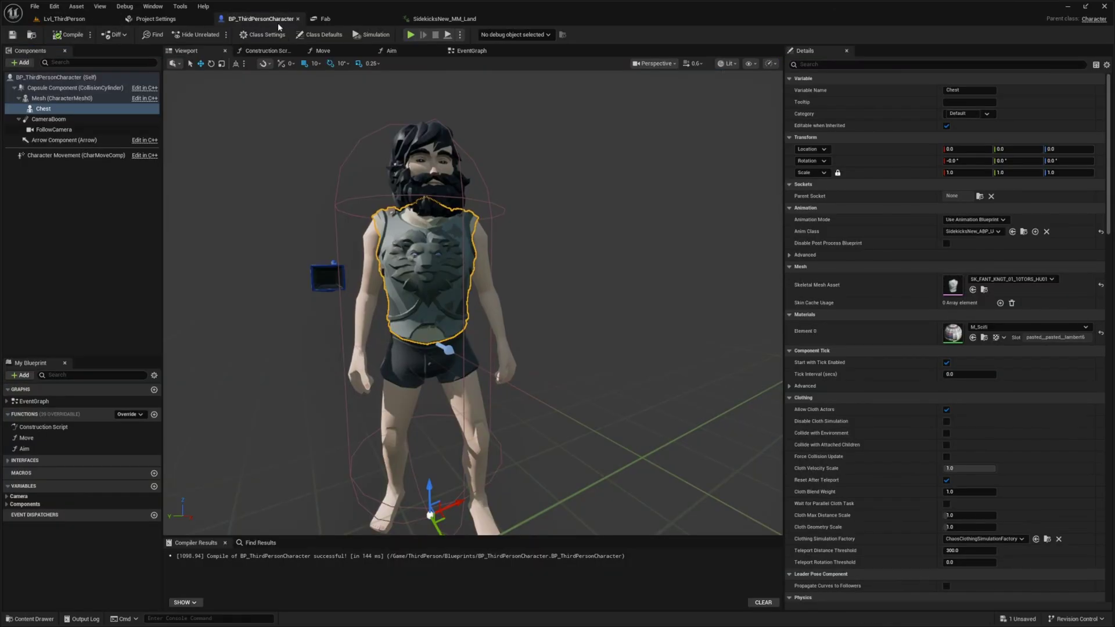
key("ctrl+d")
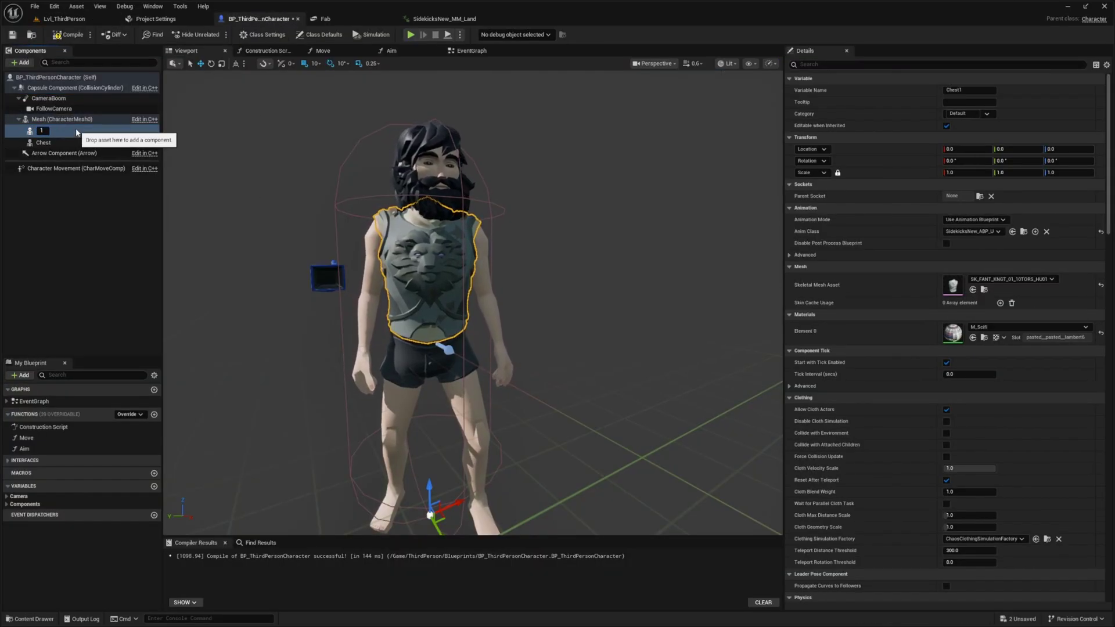
type("1")
key("Return")
Duplicate the numbered mesh component repeatedly under the character's Mesh until the copies run up to 20.
key("ctrl+d")
key("ctrl+d")
key("ctrl+d")
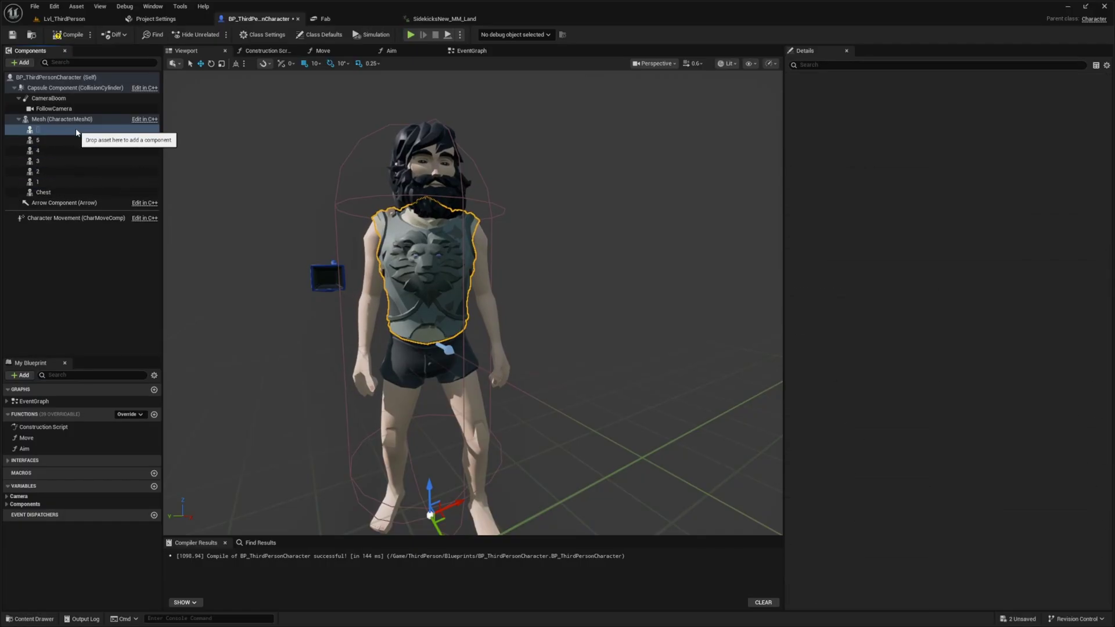
key("ctrl+d")
key("ctrl+d")
key("ctrl+d")
key("ctrl+d")
key("ctrl+d")
key("ctrl+d")
key("ctrl+d")
key("ctrl+d")
key("ctrl+d")
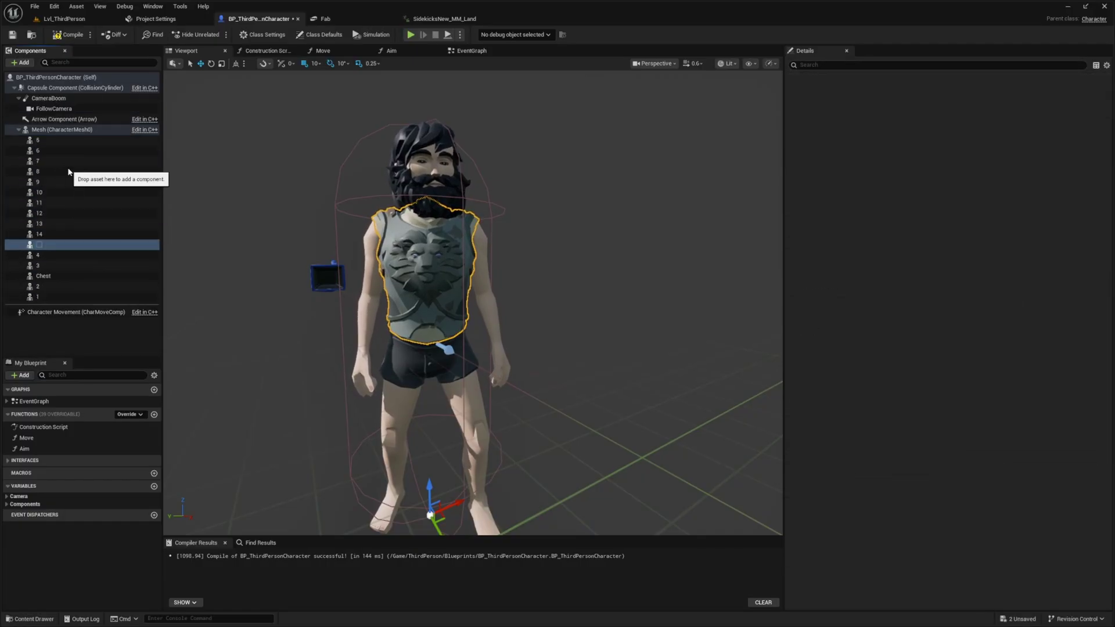
key("ctrl+d")
key("ctrl+d")
key("ctrl+d")
key("ctrl+d")
key("ctrl+d")
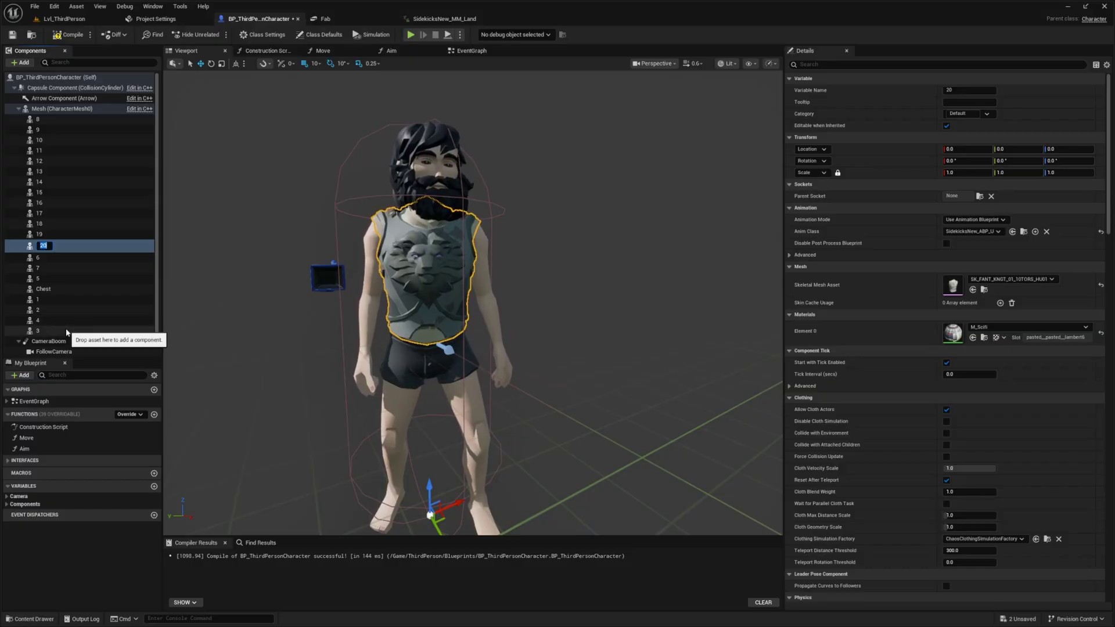
left_click(66, 331)
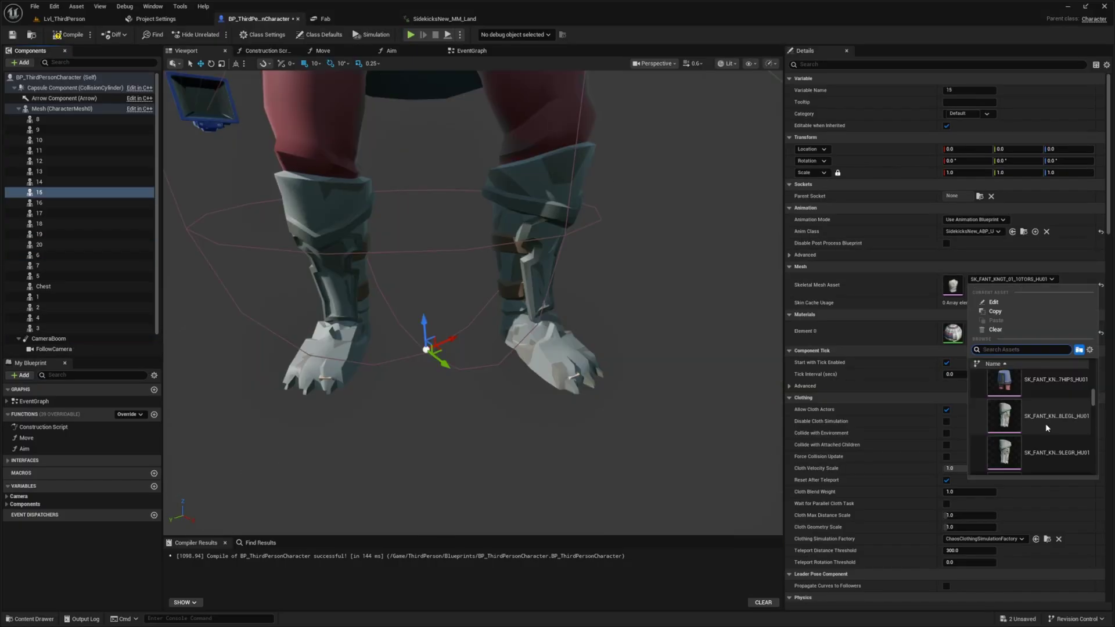
Assign the helmet mesh SK_FANT_KNGT_01_22AHED_HU01 to component 15 and check the armored character.
scroll(1004, 458, "down", 2)
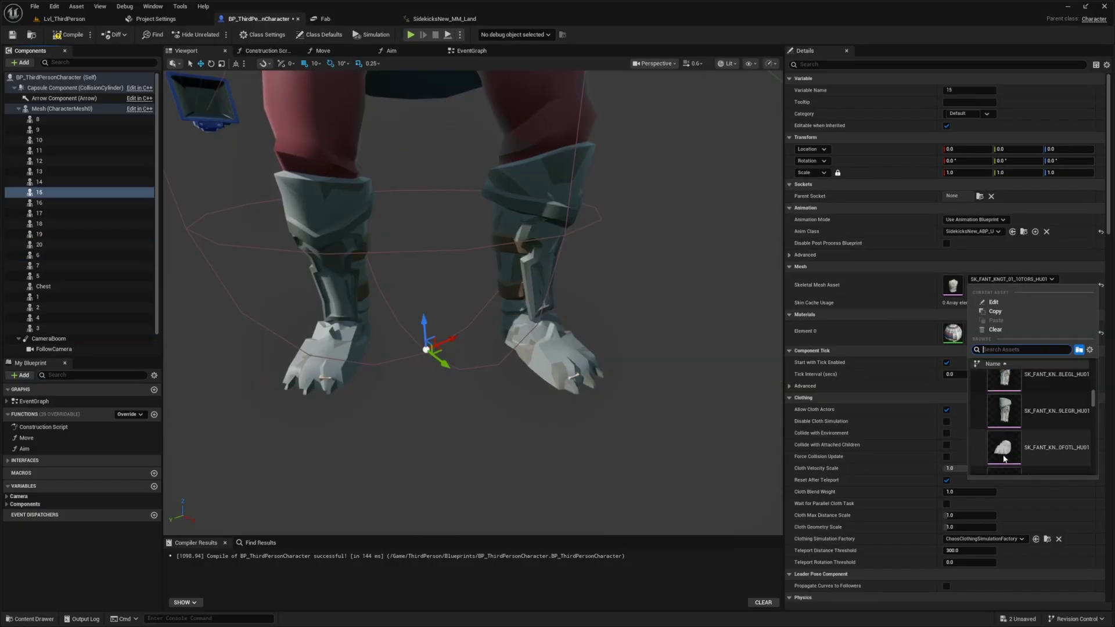
scroll(1023, 447, "down", 1)
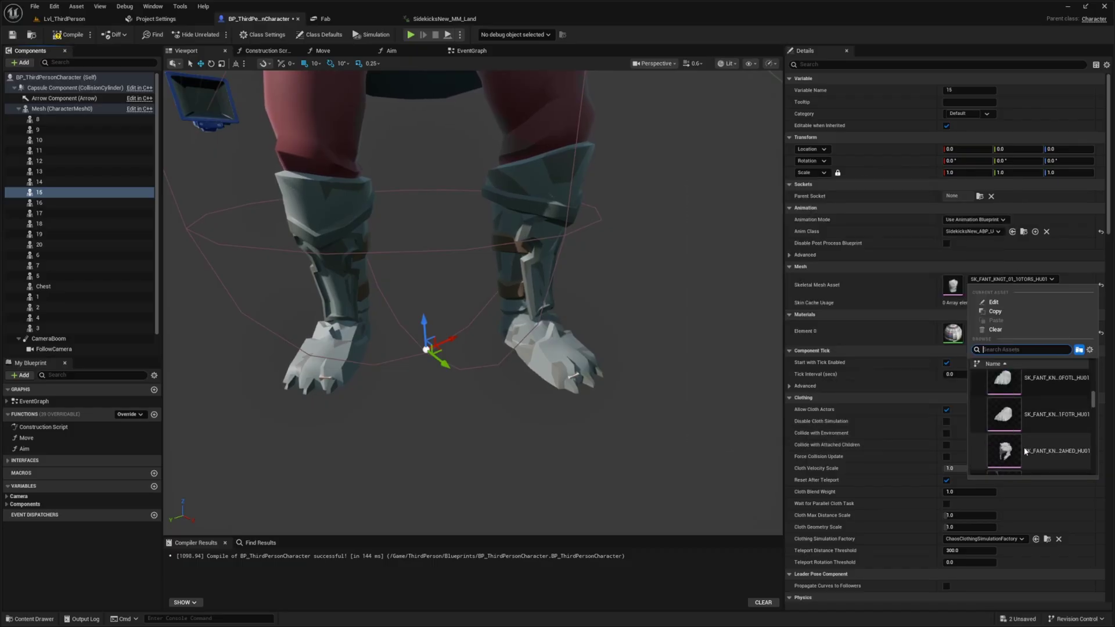
left_click(1021, 451)
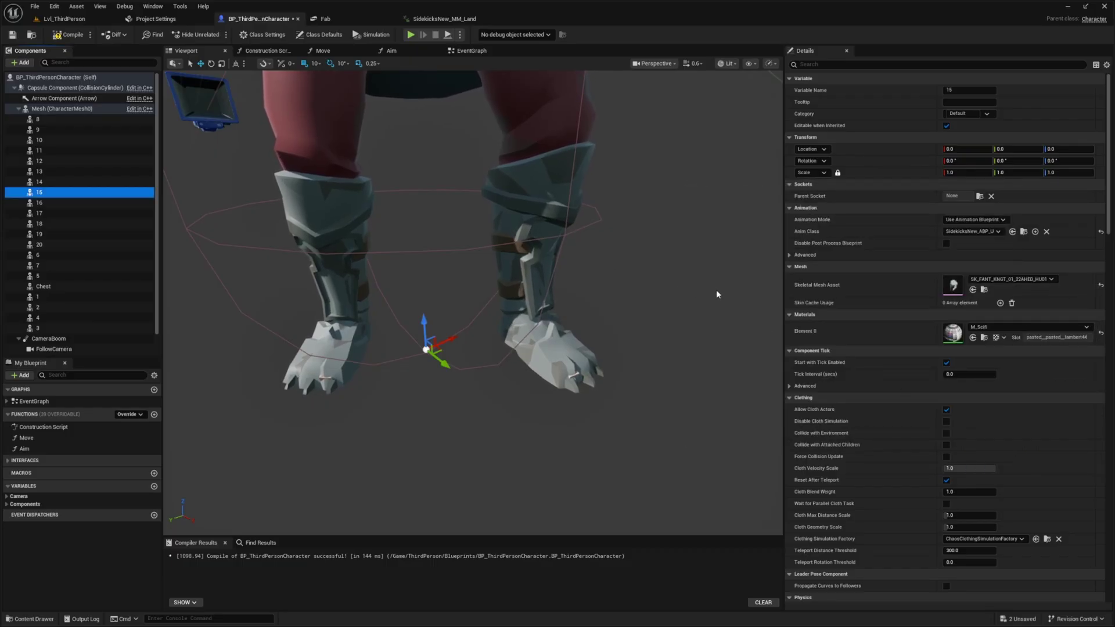
key("s")
right_click_drag(472, 302, 501, 195)
key("w")
key("w")
key("s")
key("s")
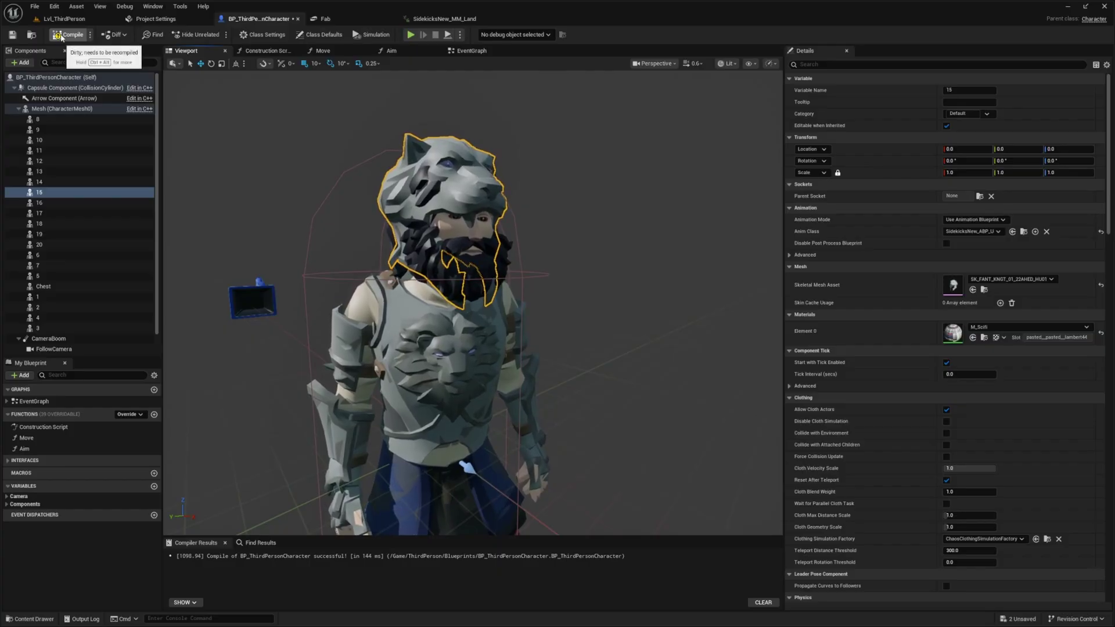
Reset component 15's skeletal mesh to its default to view the bare head, and undo the reset.
left_click(1101, 285)
key("w")
right_click_drag(550, 207, 549, 207)
scroll(610, 341, "down", 5)
key("ctrl+z")
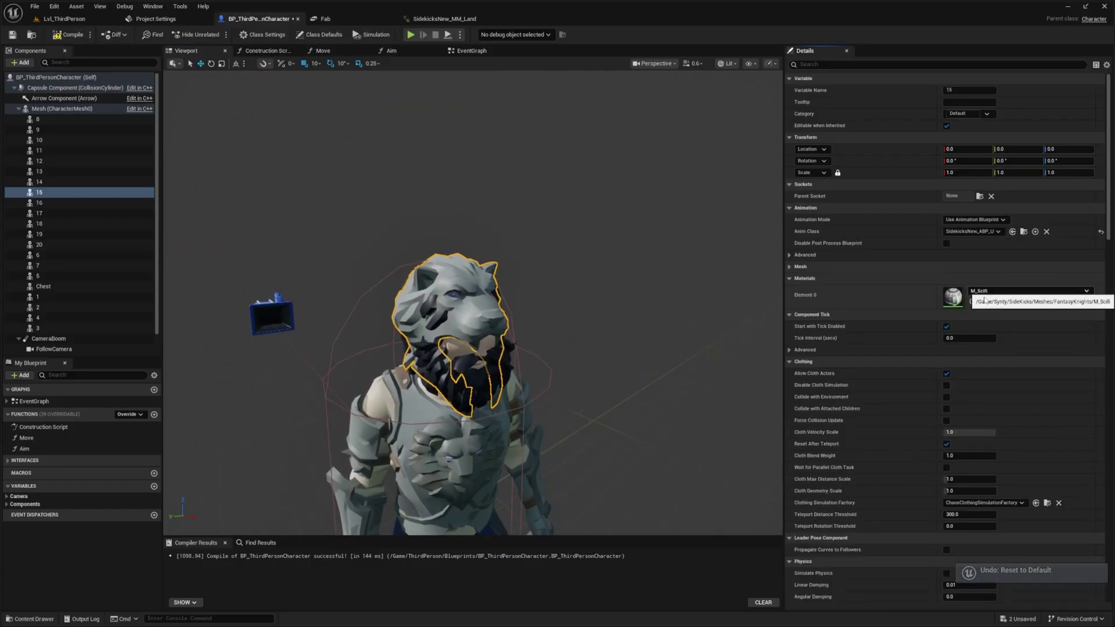
Inspect the lion helmet's overlap with the hair and beard up close and save the character blueprint.
key("w")
right_click_drag(610, 342, 610, 343)
key("s")
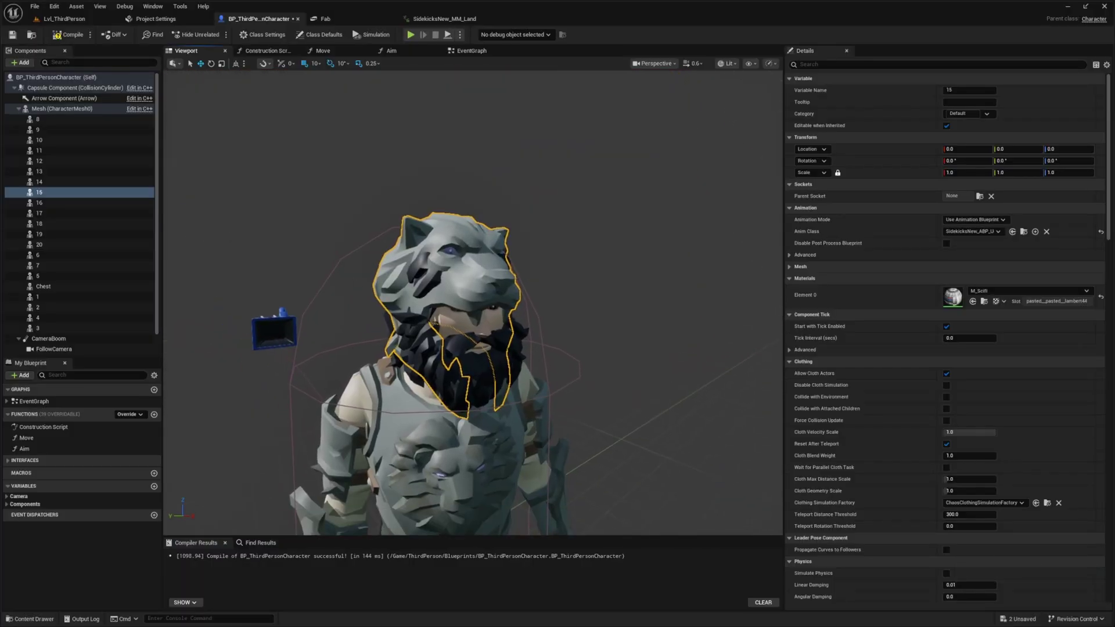
key("ctrl+s")
left_click_drag(449, 269, 256, 278)
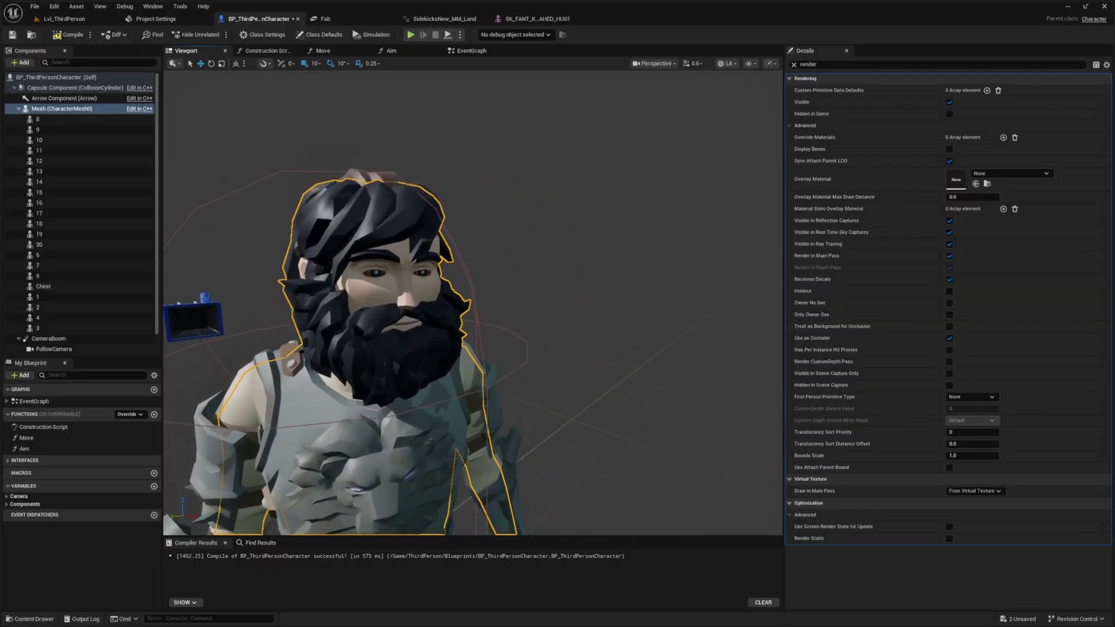
Switch to the Unity project and open the Humans folder under SidekickCharacters/Resources/Meshes/Species.
key("alt+Tab")
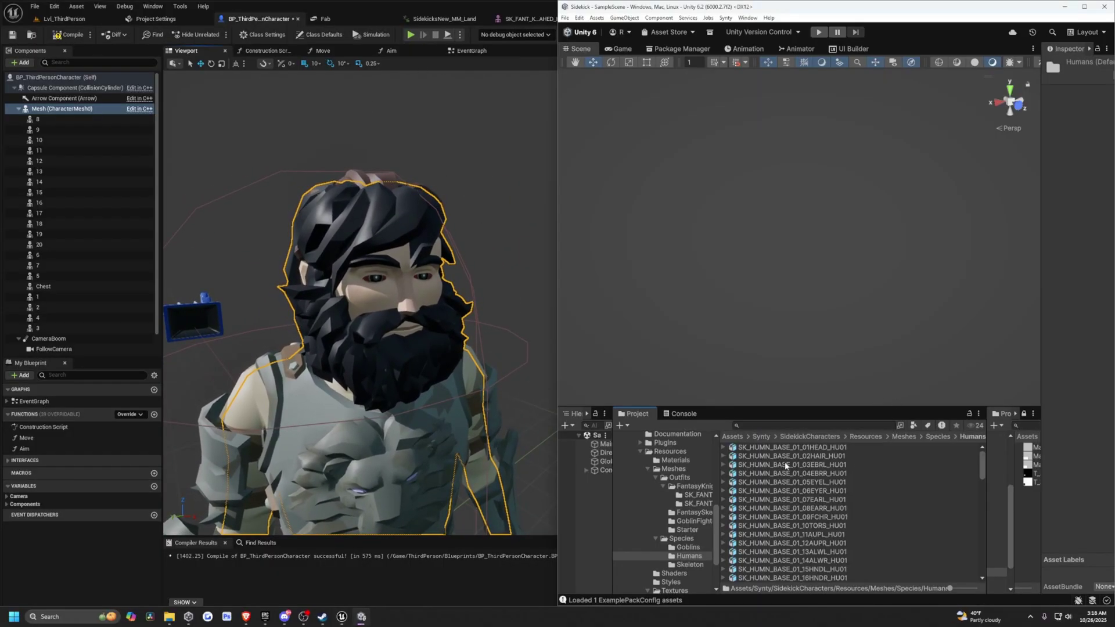
left_click(874, 438)
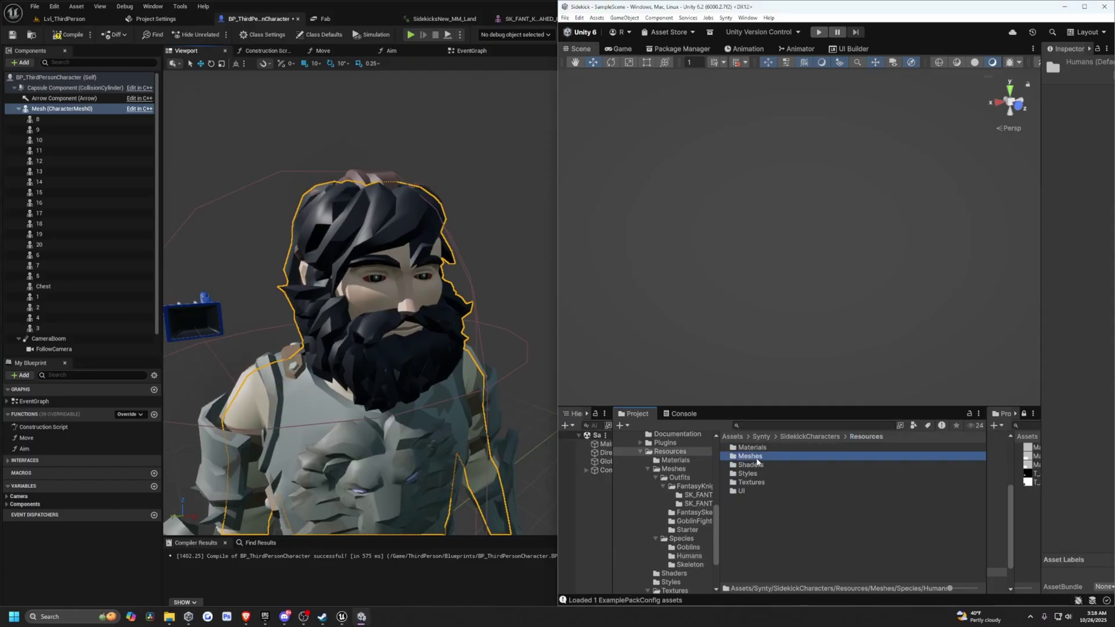
double_click(757, 459)
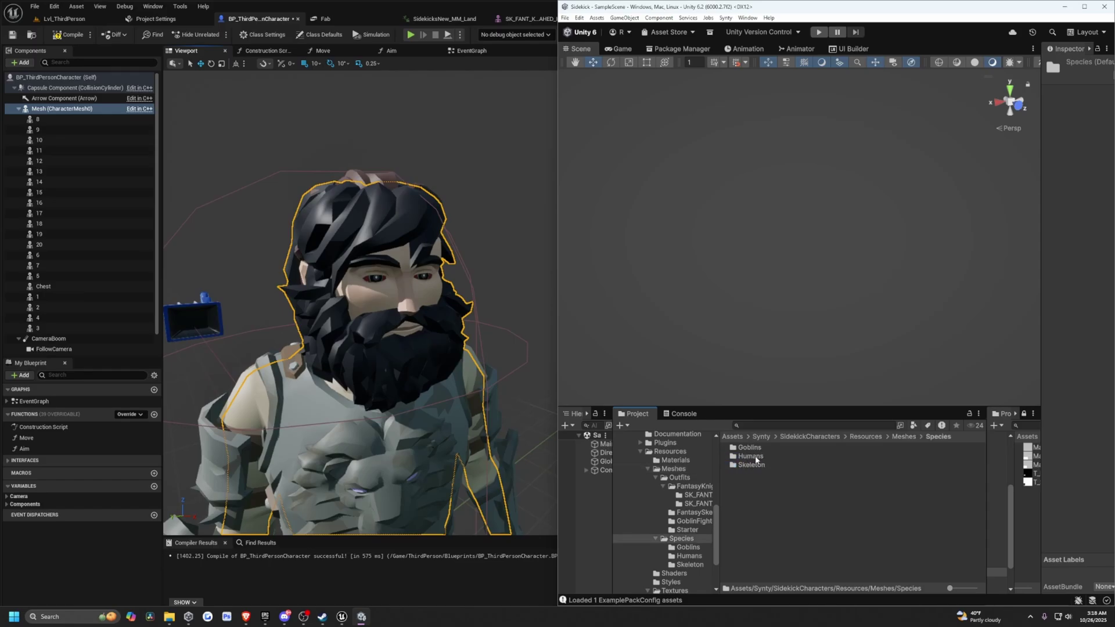
double_click(749, 457)
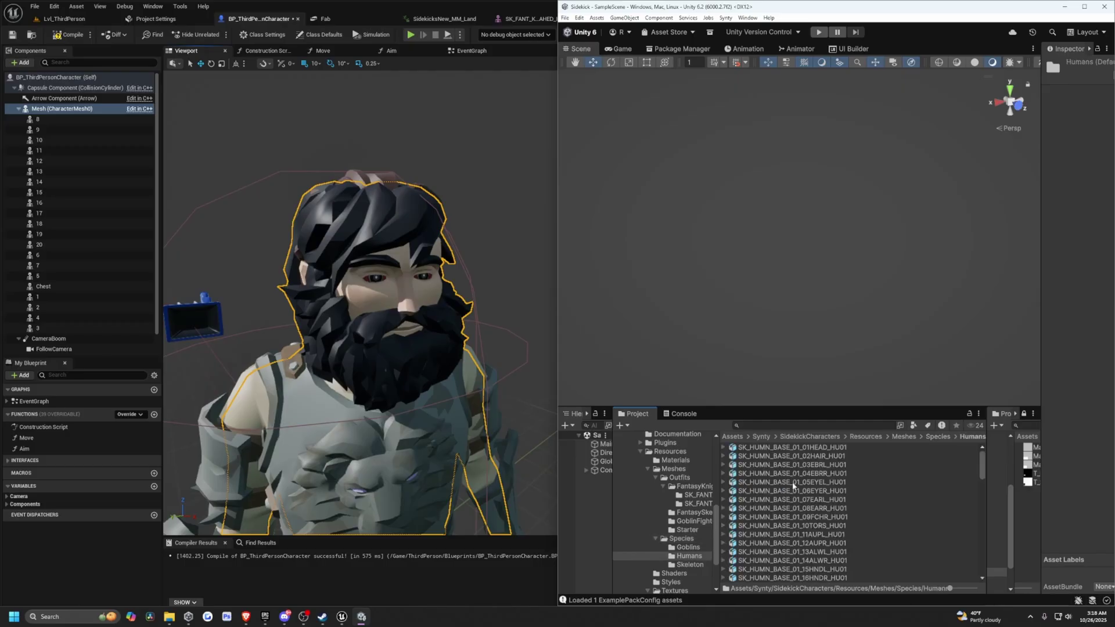
Show the Humans species folder in the file explorer, open it and sort its files by type.
key("BackSpace")
right_click(743, 458)
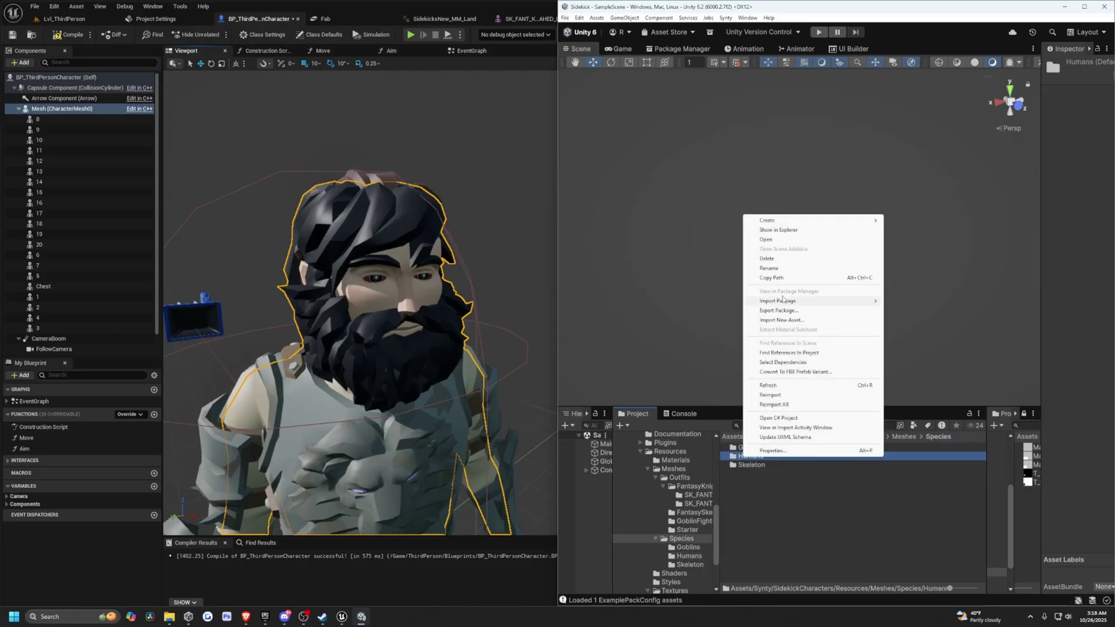
left_click(781, 230)
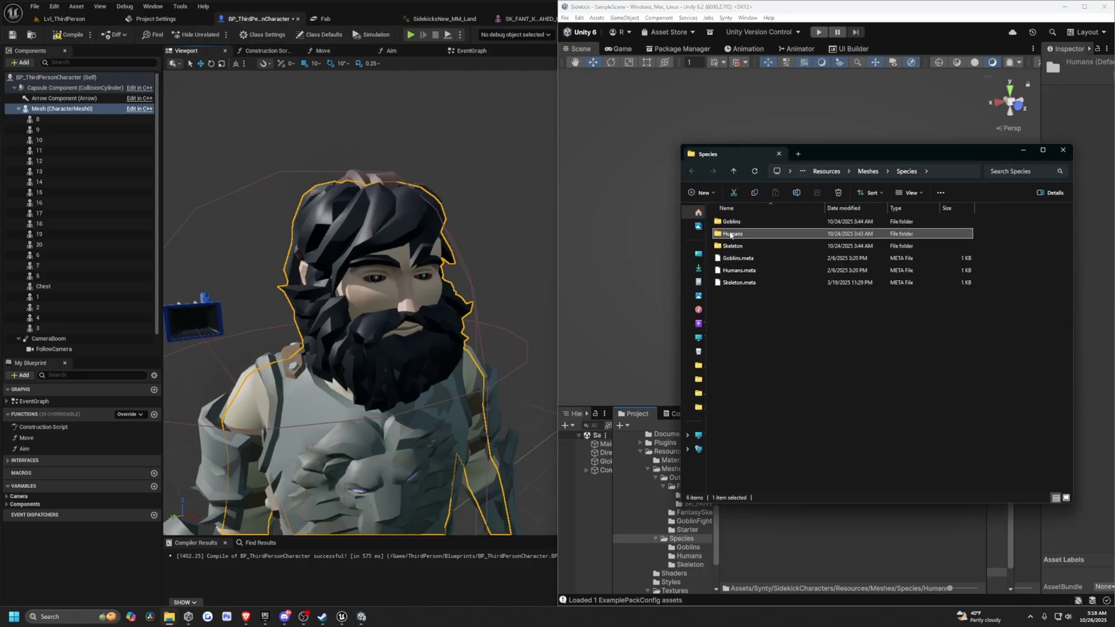
double_click(731, 234)
left_click(902, 209)
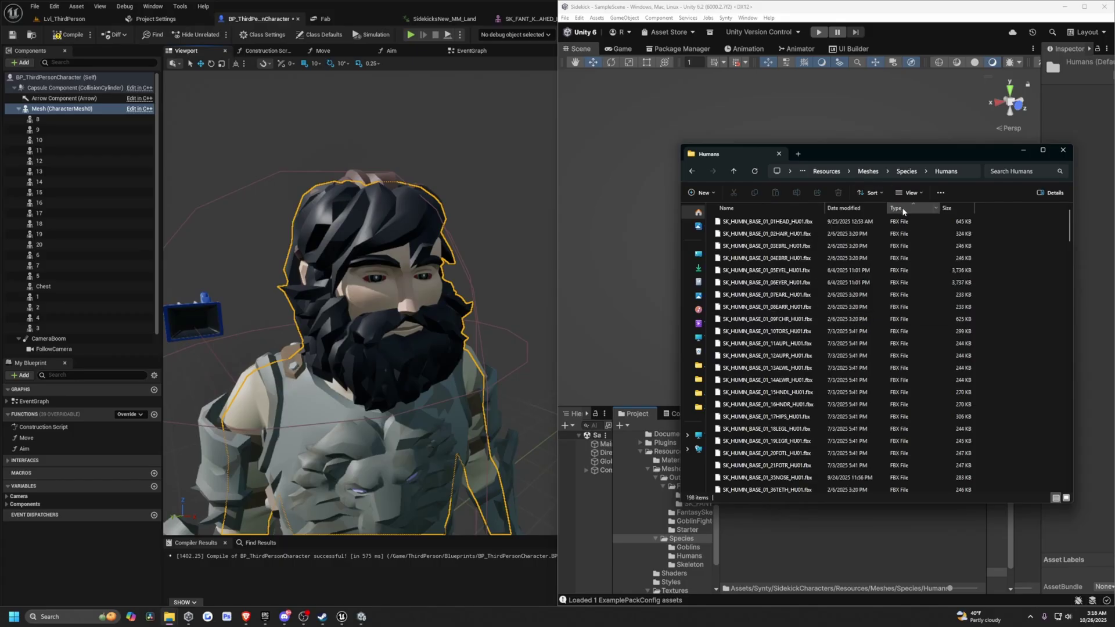
In the Unreal level editor, create a folder named Humans in Synty/SideKicks/Meshes and open it.
left_click(77, 20)
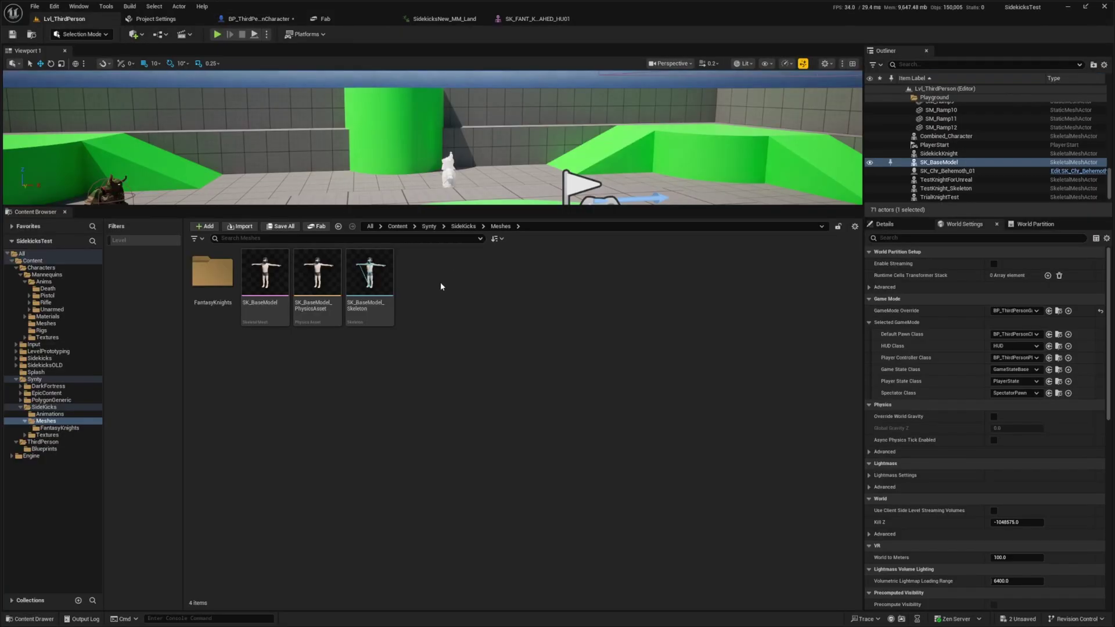
right_click(457, 277)
left_click(500, 321)
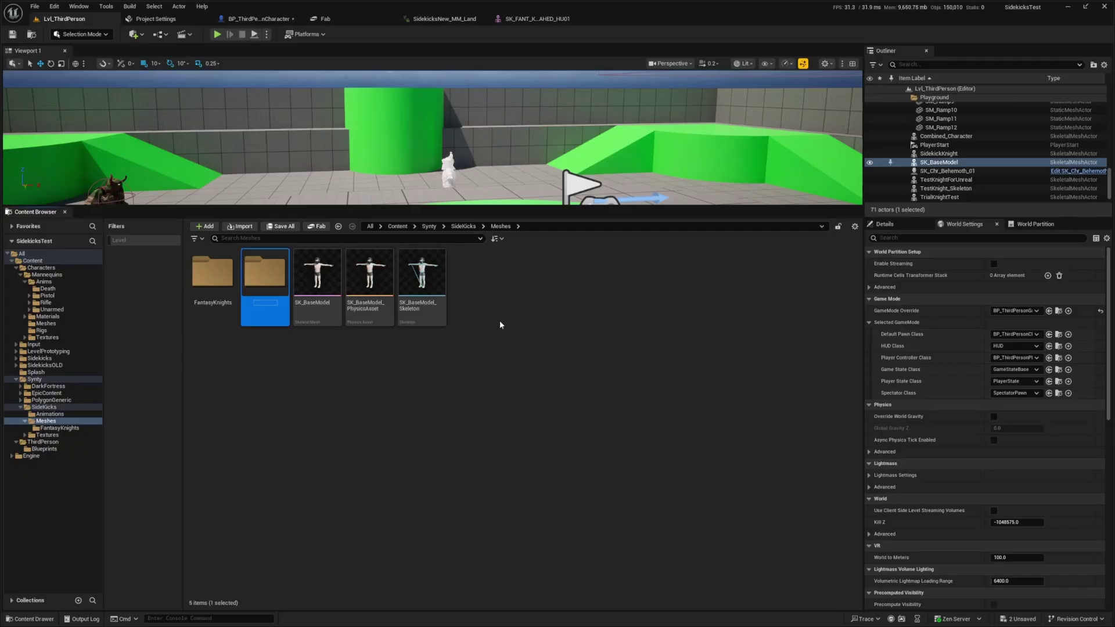
type("Humans")
key("Return")
key("Return")
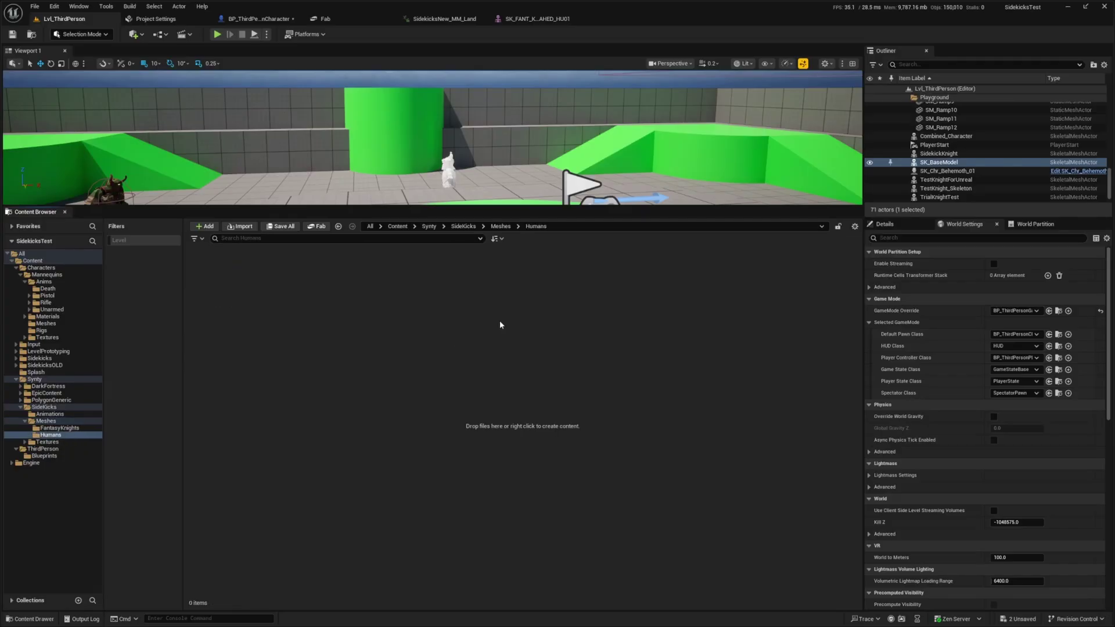
Select every FBX file in the explorer's Humans folder, excluding the META files, and bring them into the new Unreal Humans folder.
key("alt+Tab")
left_click(765, 222)
scroll(761, 272, "down", 20)
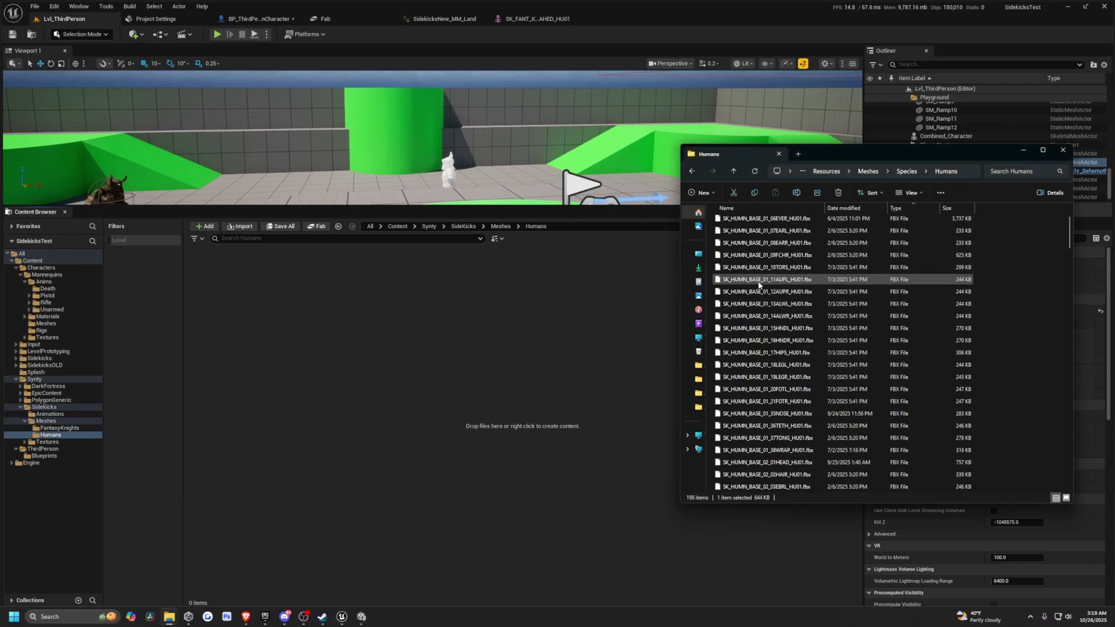
scroll(759, 284, "down", 9)
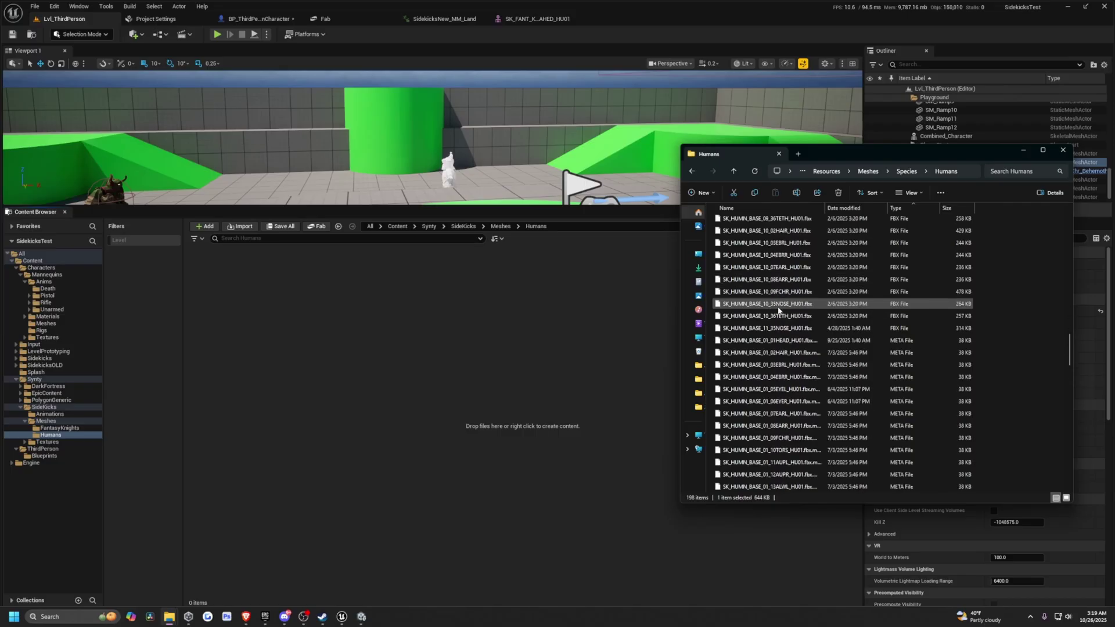
scroll(790, 325, "up", 1)
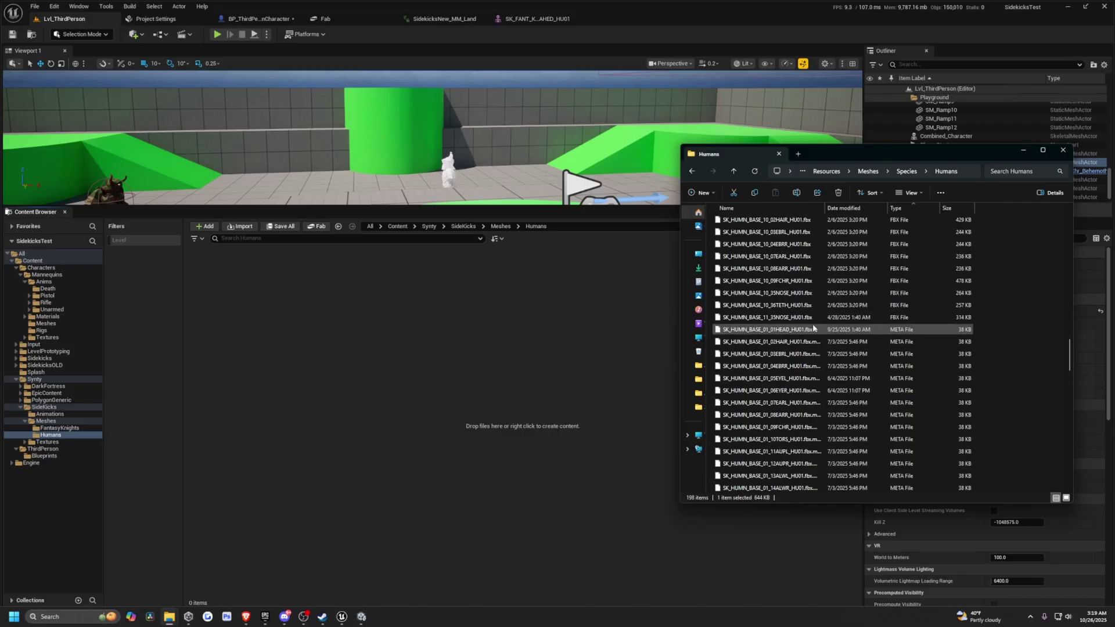
left_click(760, 317, "shift")
left_click_drag(335, 384, 337, 383)
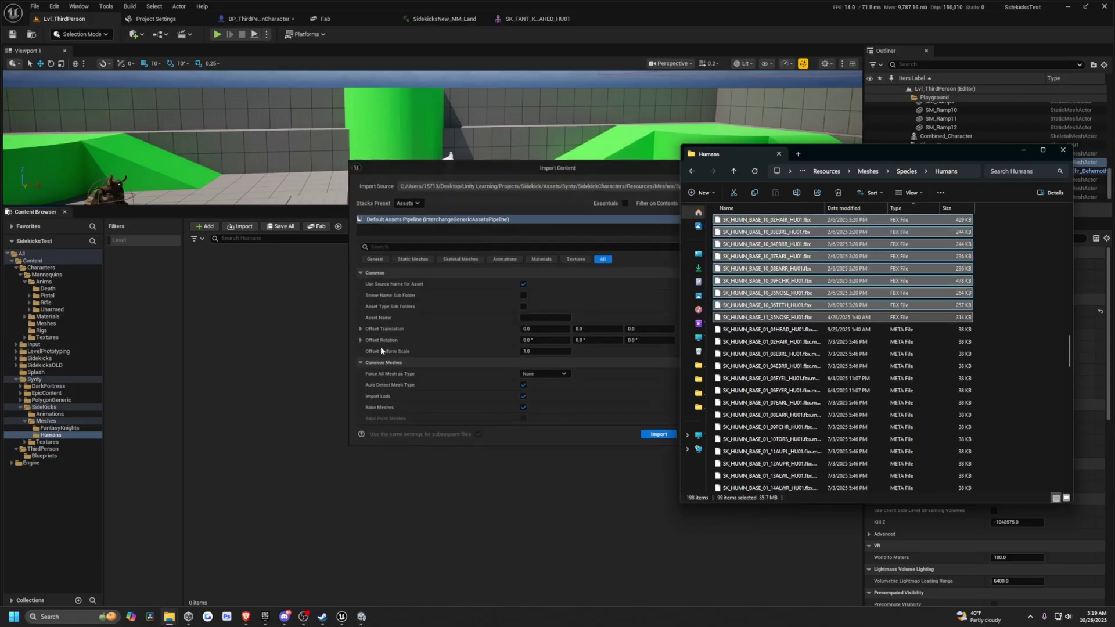
Import the human meshes onto the SK_BaseModel_Skeleton skeleton and decline overriding the existing texture.
scroll(555, 357, "down", 5)
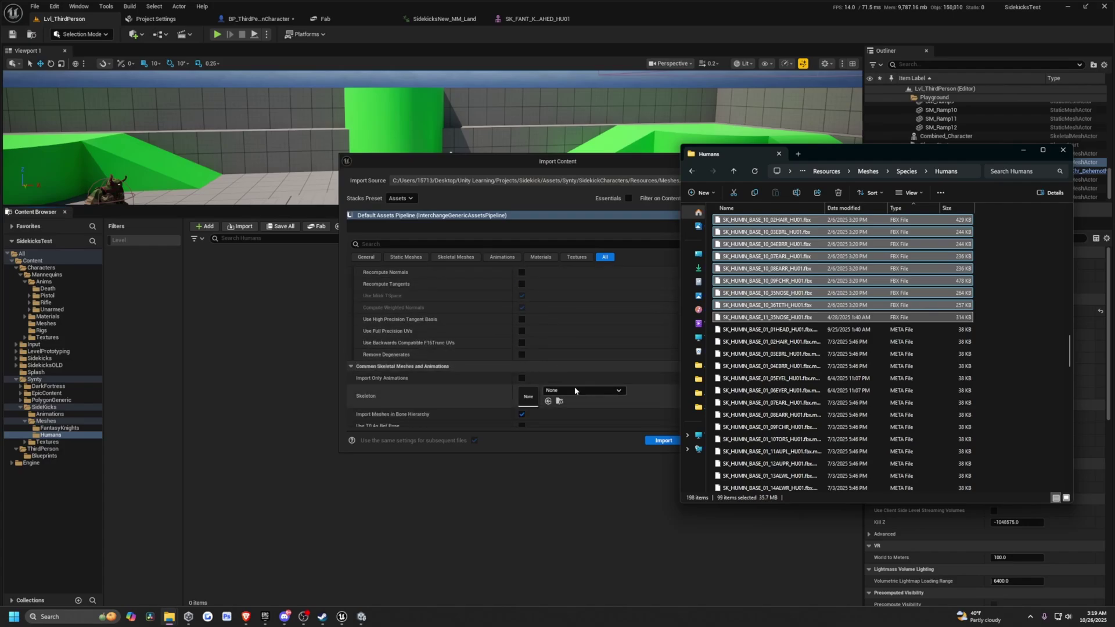
left_click(573, 389)
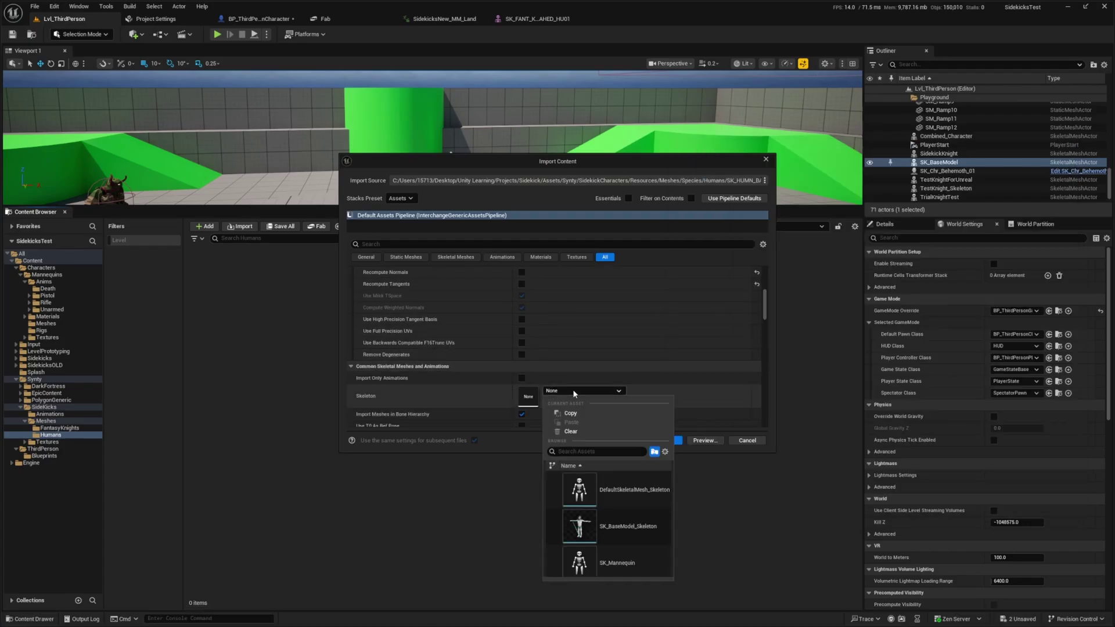
left_click(620, 536)
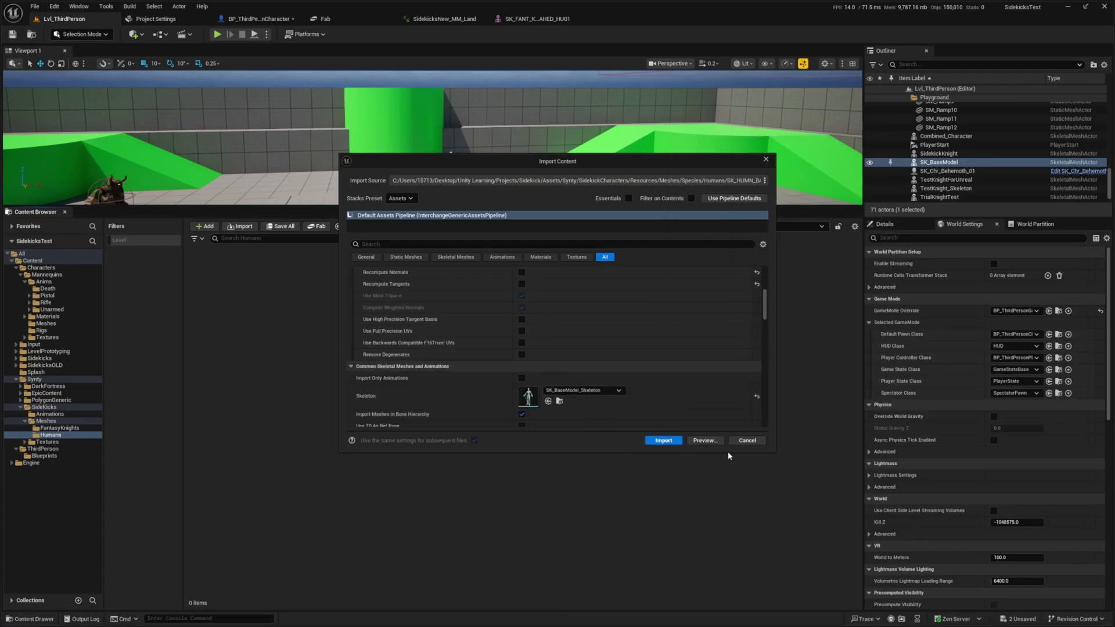
left_click(664, 441)
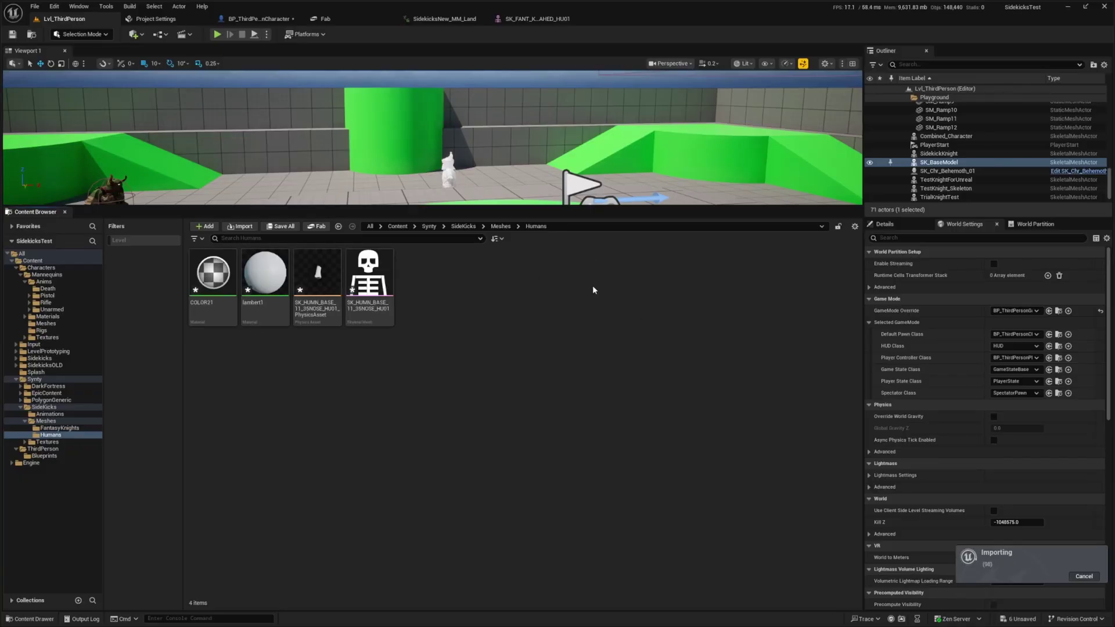
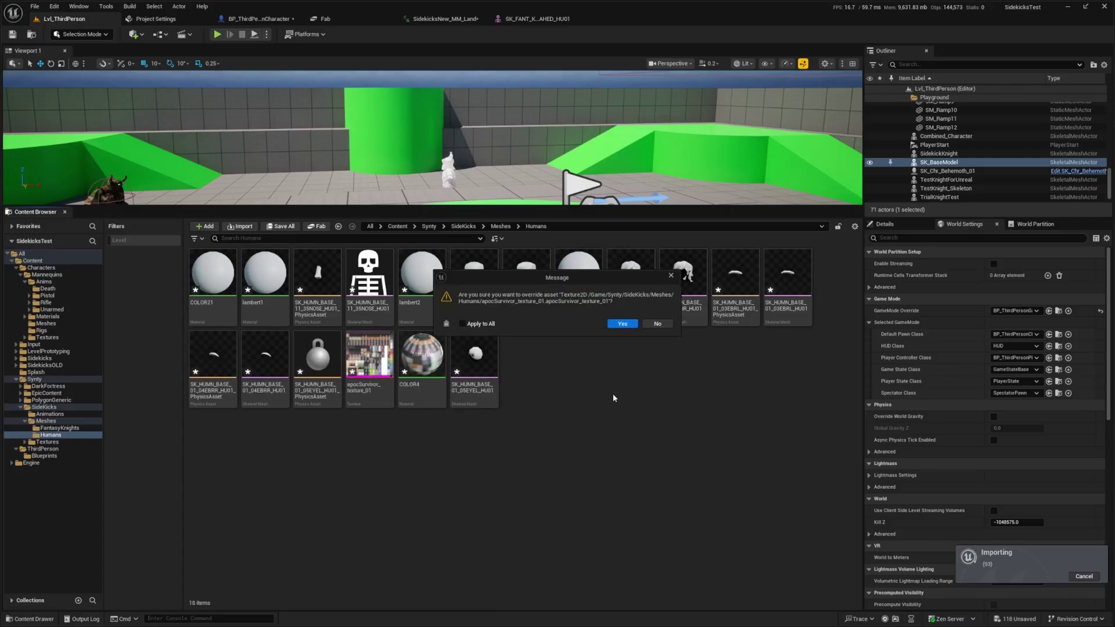
left_click(660, 324)
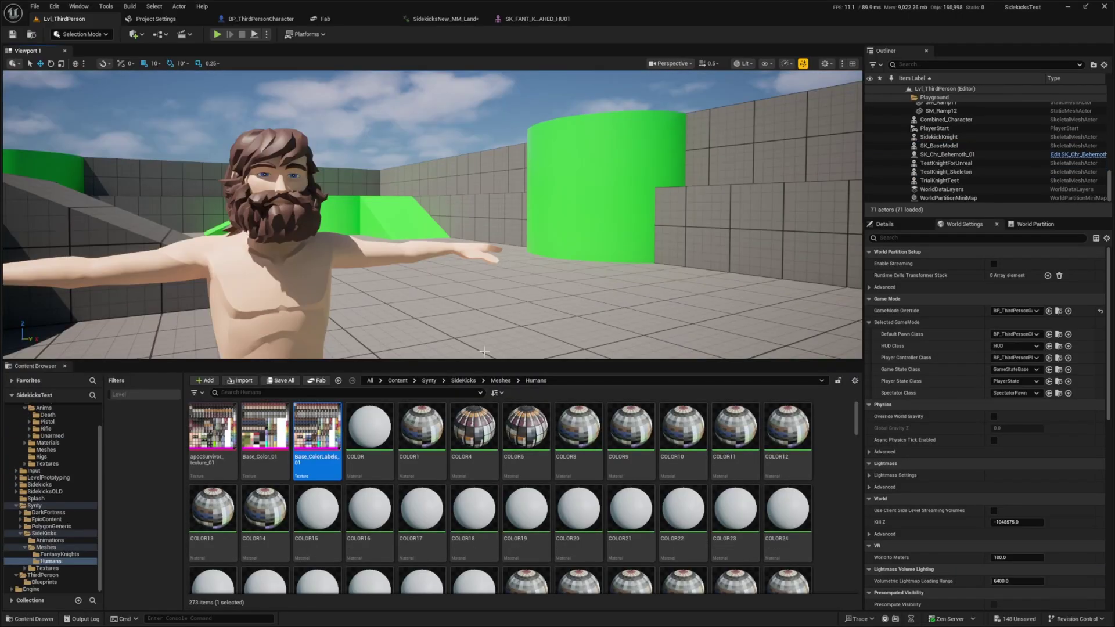
Look through the imported Humans assets and check which material the SK_BaseModel actor in the level uses.
right_click_drag(506, 320, 560, 342)
key("s")
scroll(494, 507, "down", 15)
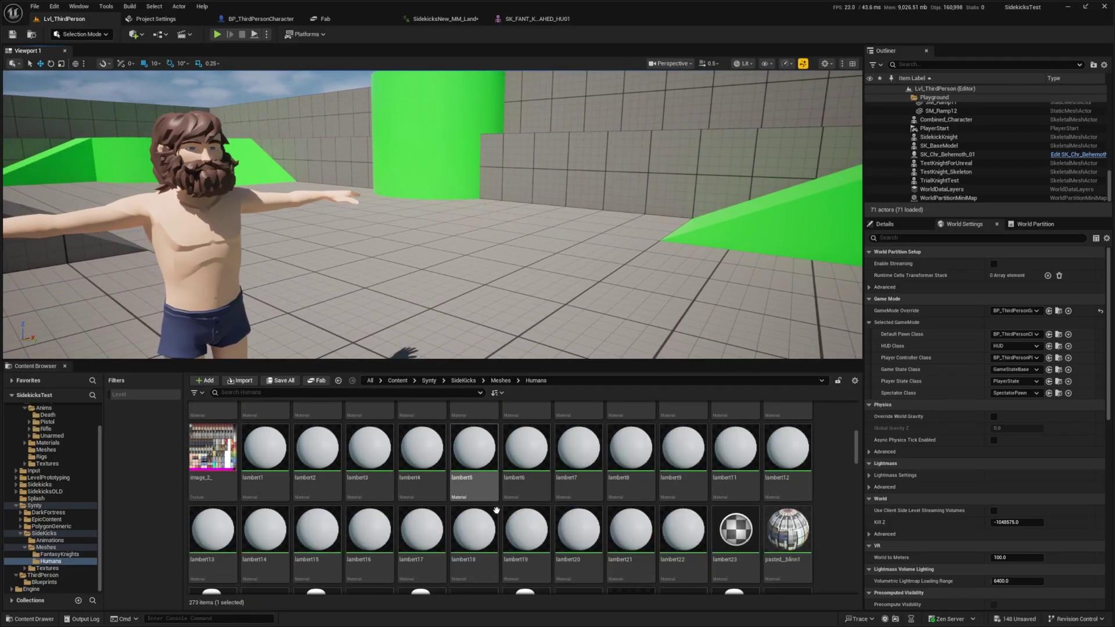
scroll(494, 507, "up", 5)
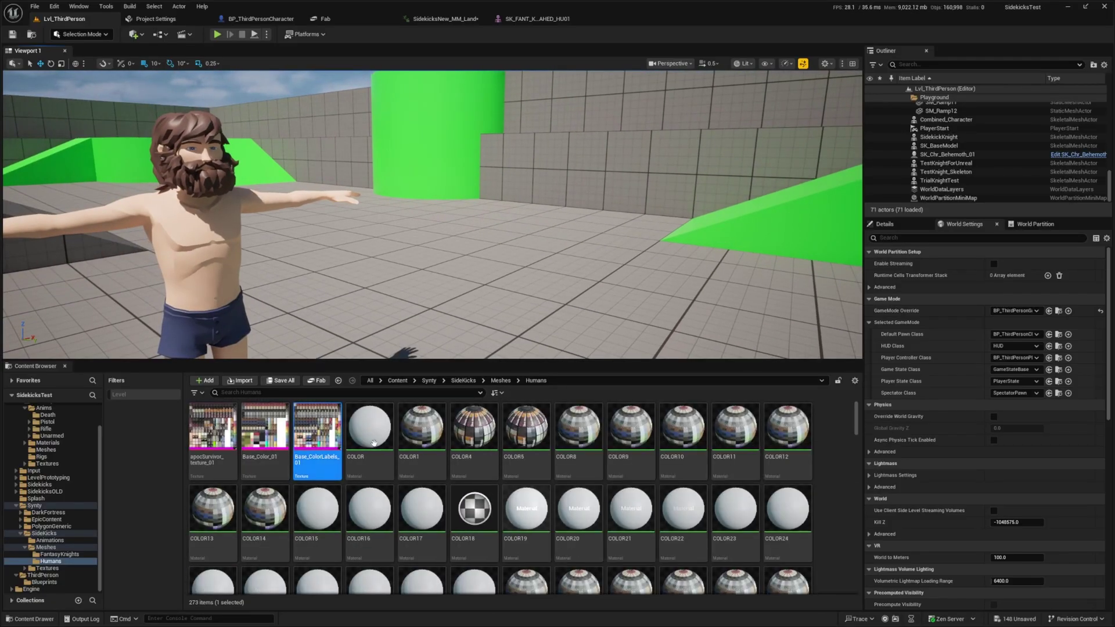
mouse_move(312, 433)
double_click(958, 147)
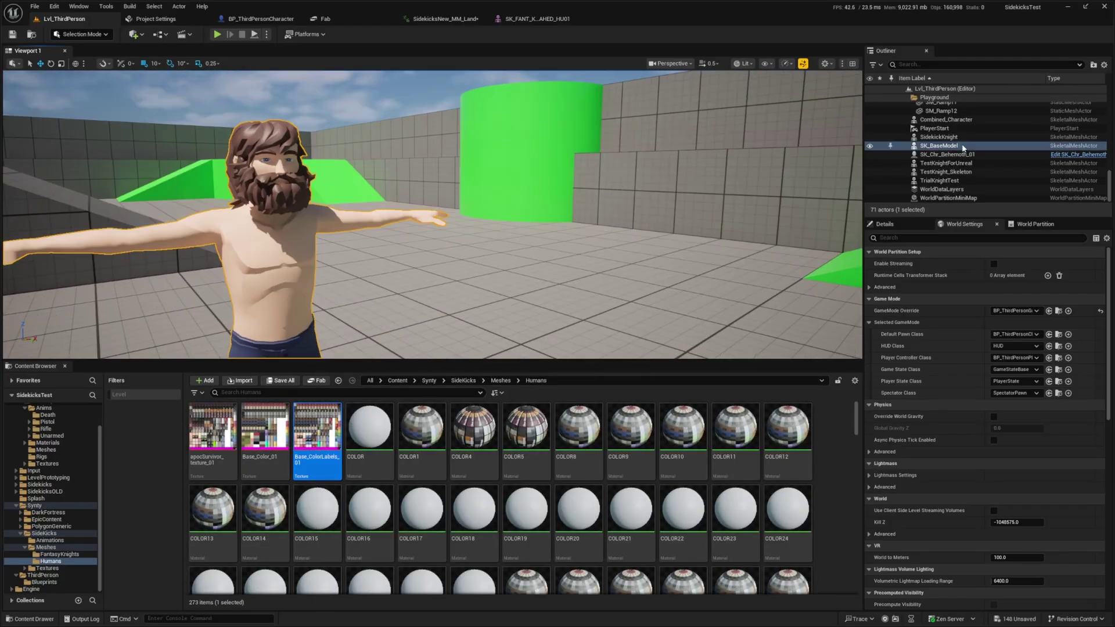
left_click(885, 226)
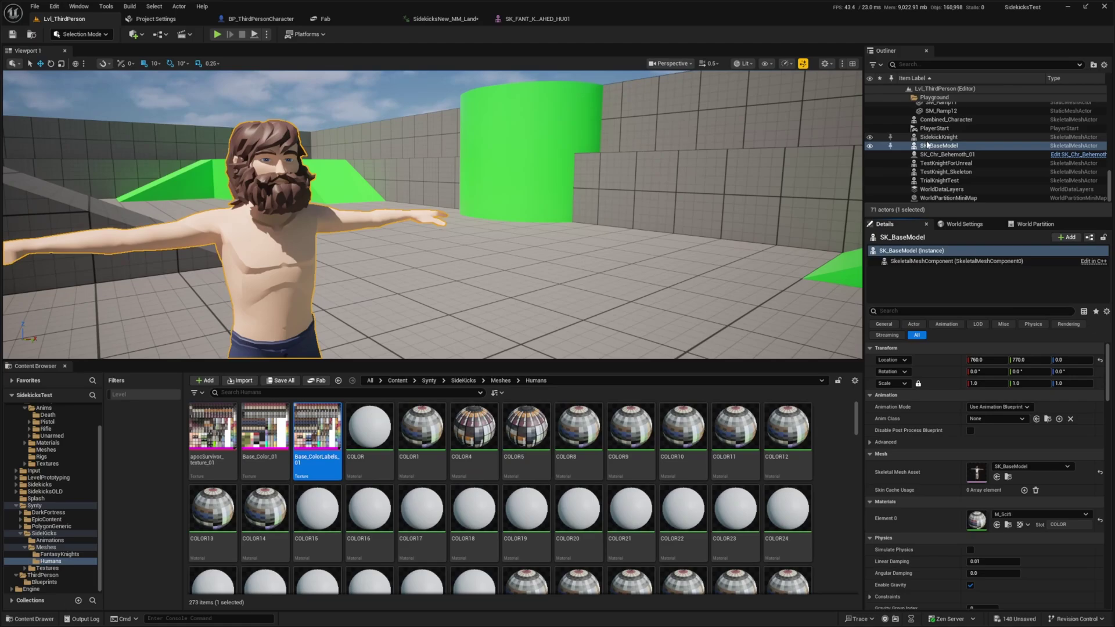
left_click(1008, 527)
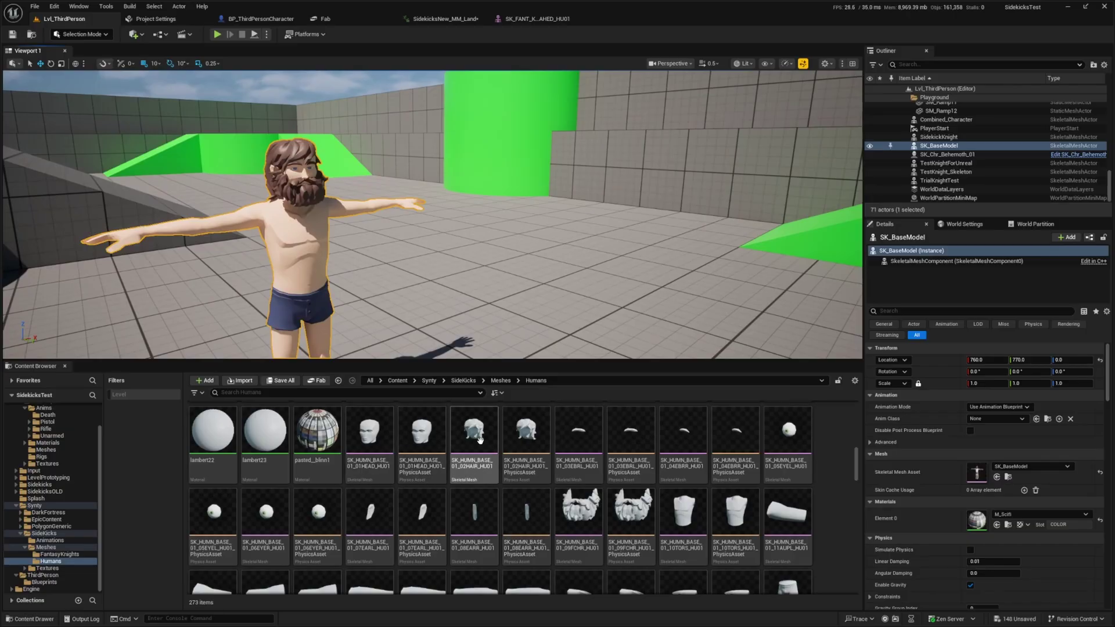
Place the SK_HUMN_BASE_01_02HAIR_HU01 and SK_HUMN_BASE_01_01HEAD_HU01 meshes in the level beside the base model.
left_click_drag(474, 431, 518, 273)
left_click_drag(378, 433, 475, 258)
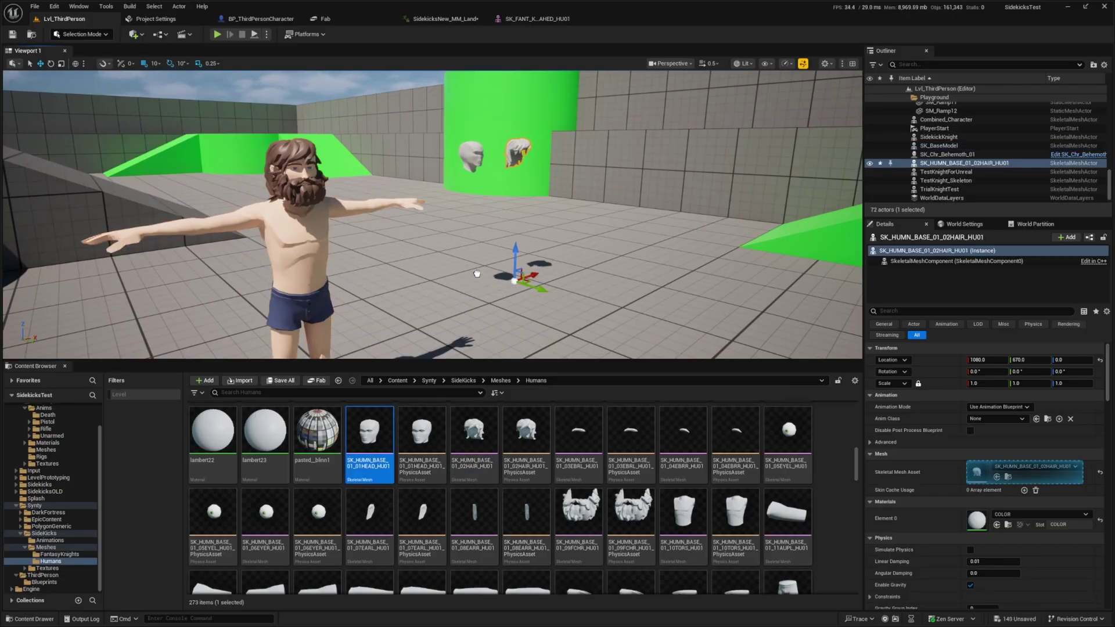
left_click_drag(476, 274, 476, 273)
right_click_drag(479, 264, 458, 247)
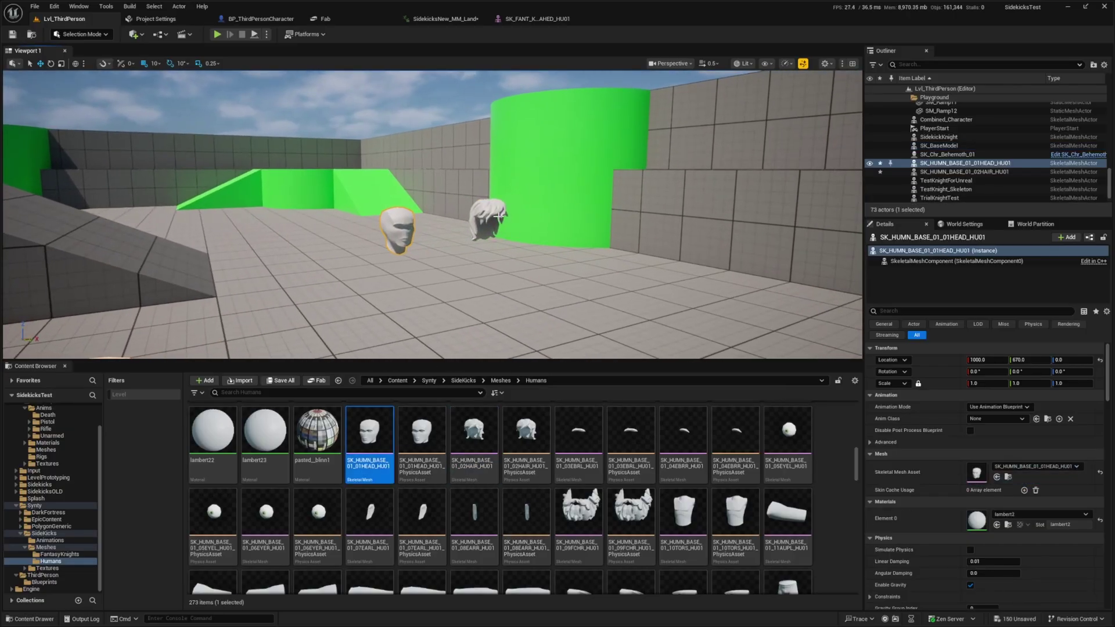
Check the placed hair's material and assign M_Scifi to the placed head mesh.
left_click(495, 218)
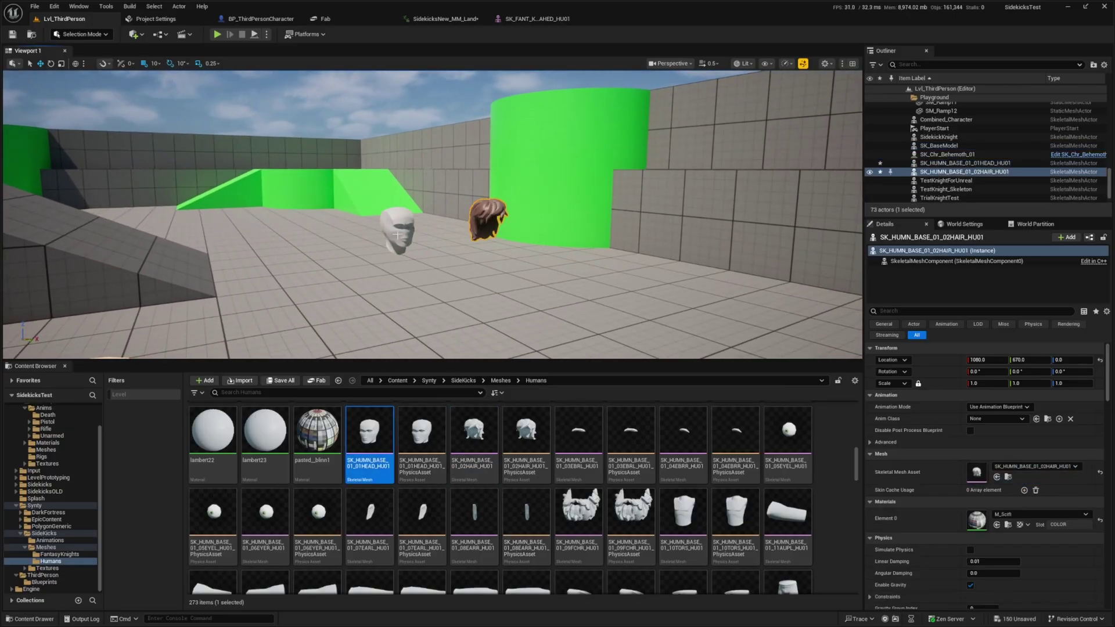
left_click(396, 234)
left_click(1029, 513)
type("scifi")
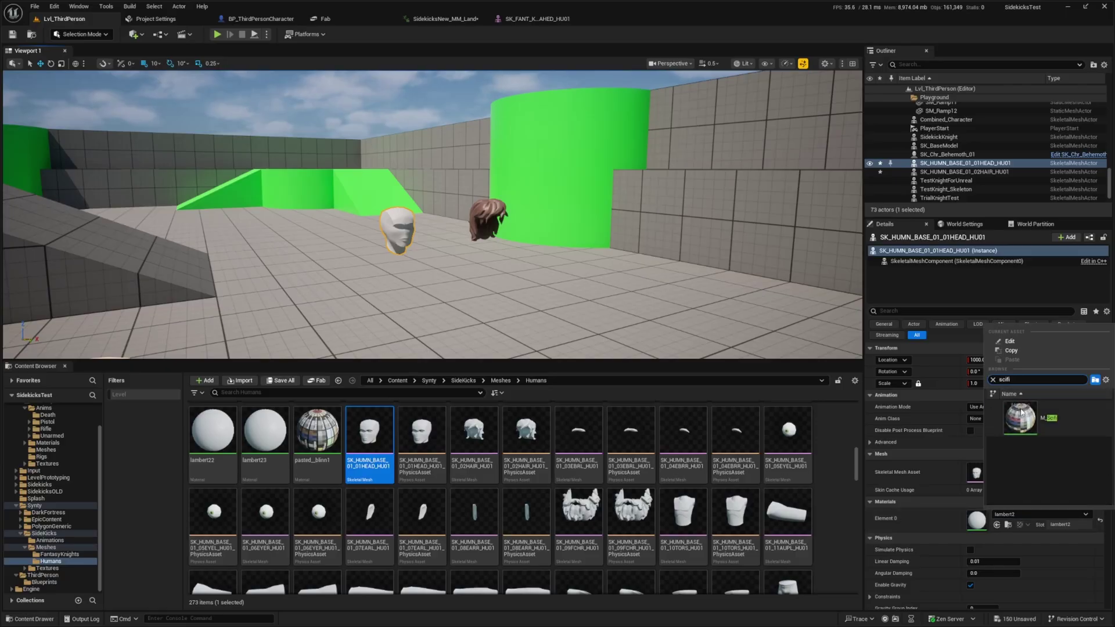
left_click(1021, 413)
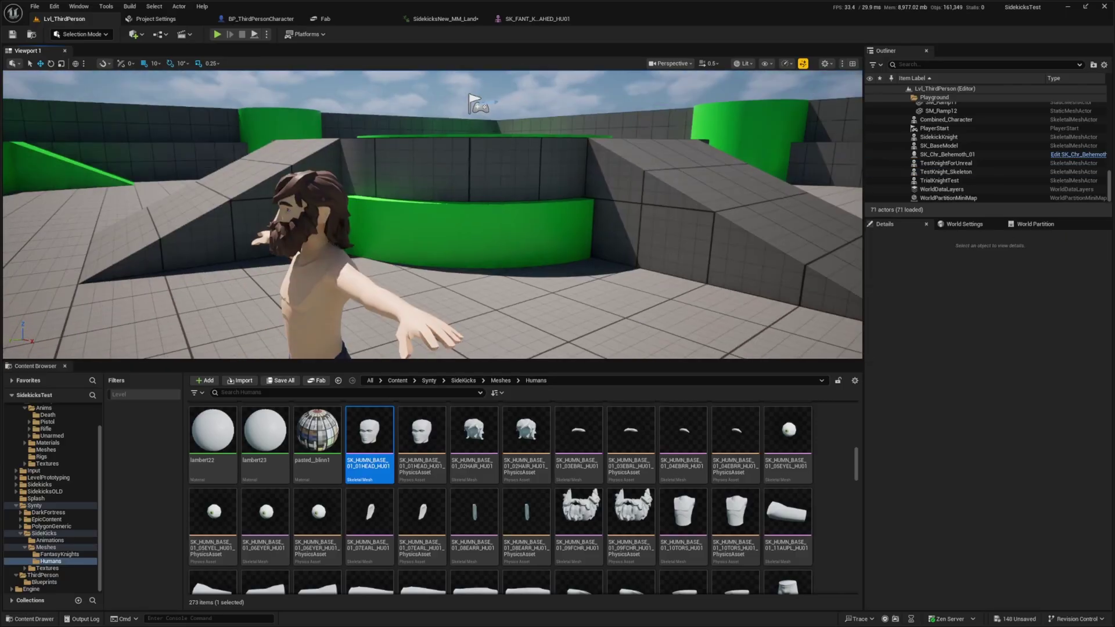
Delete all imported materials in the Humans folder except the image_2_ texture, replacing their references with M_Scifi.
right_click_drag(440, 278, 558, 308)
scroll(355, 495, "up", 1)
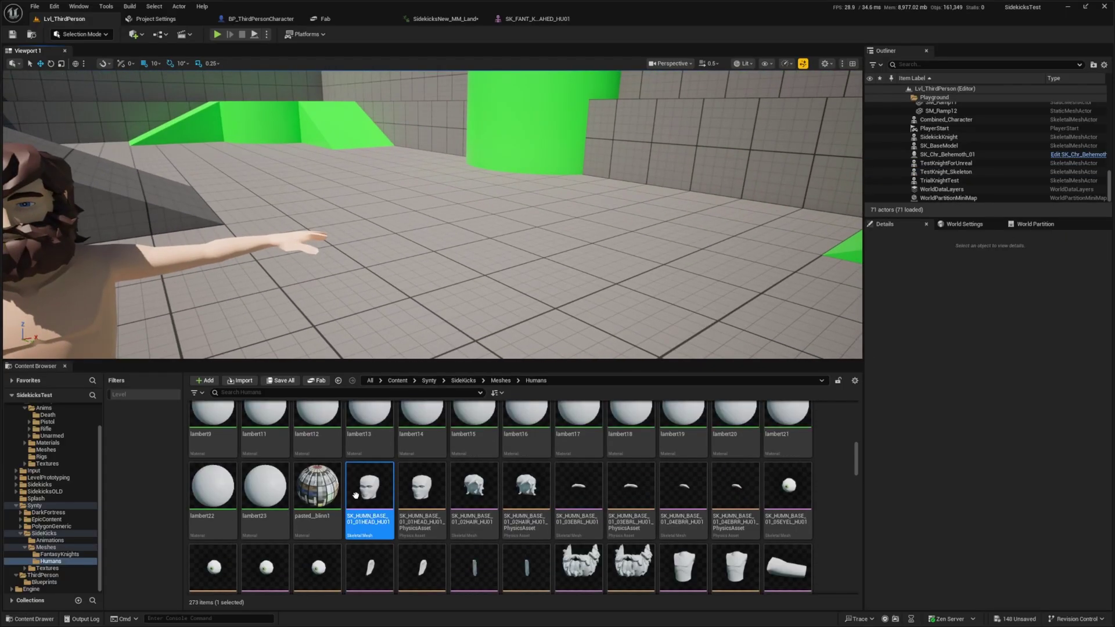
scroll(338, 525, "up", 1)
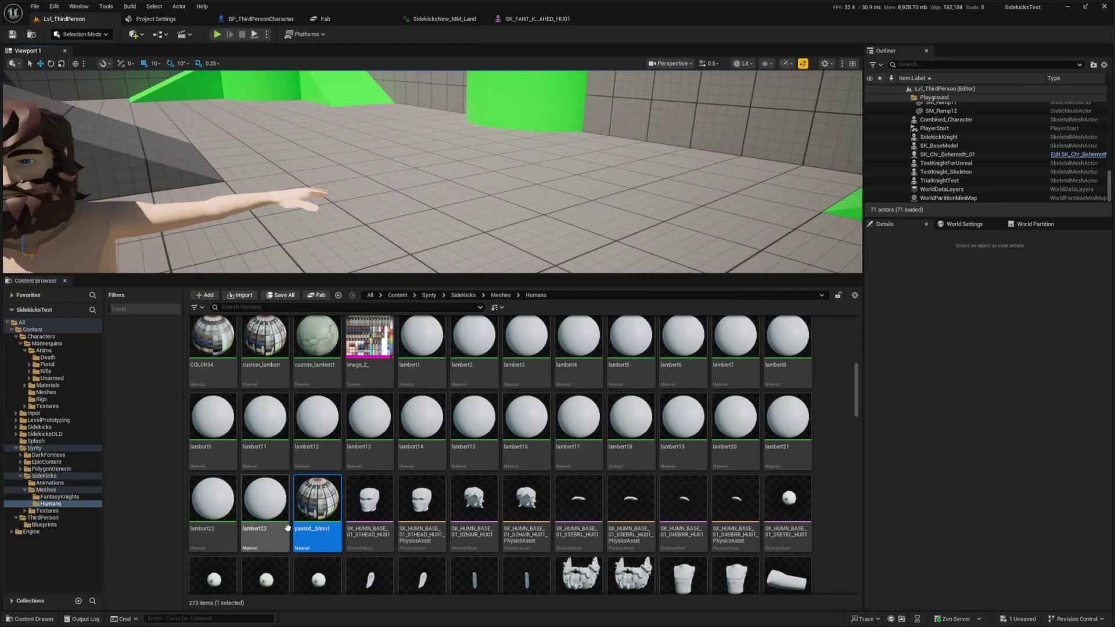
scroll(313, 500, "up", 6)
left_click(369, 360, "shift")
scroll(485, 472, "down", 3)
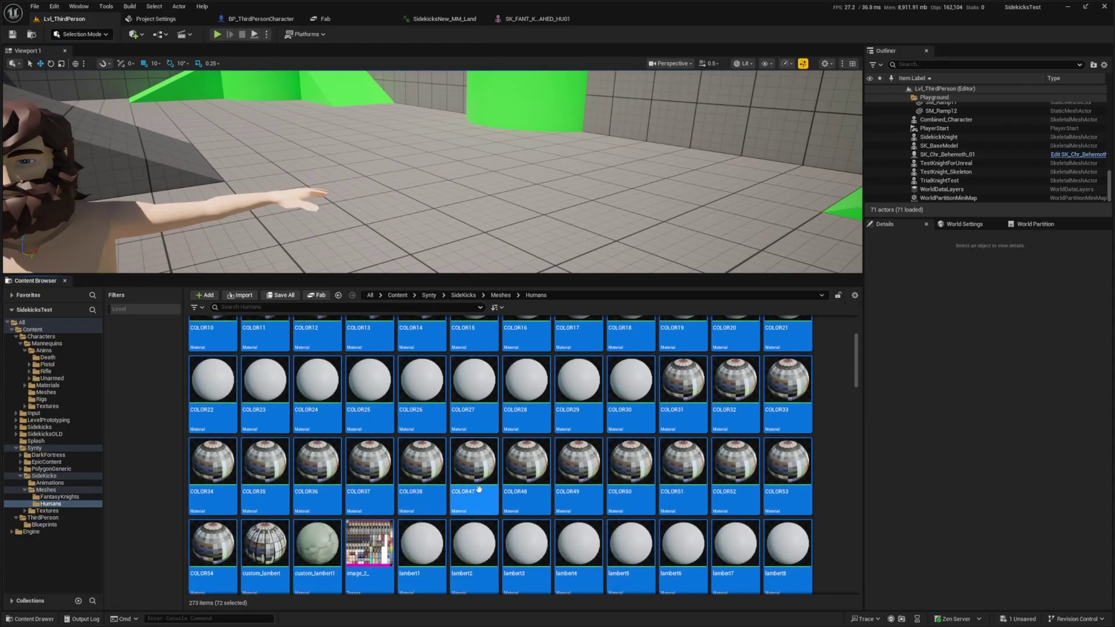
scroll(479, 489, "down", 1)
left_click(380, 504, "ctrl")
scroll(464, 464, "down", 3)
key("Delete")
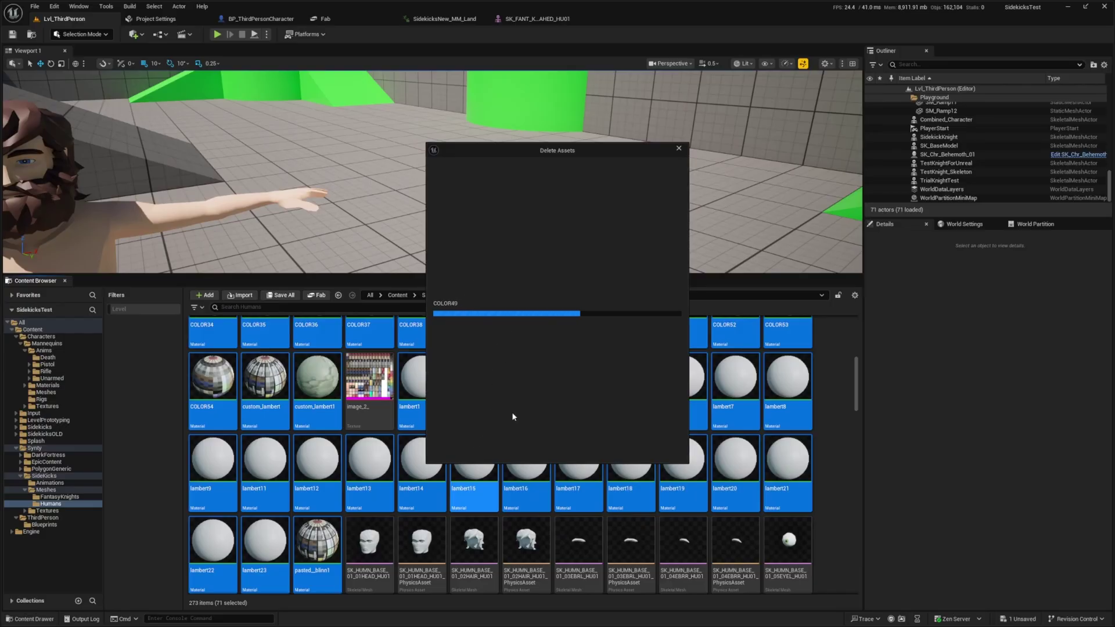
left_click(474, 450)
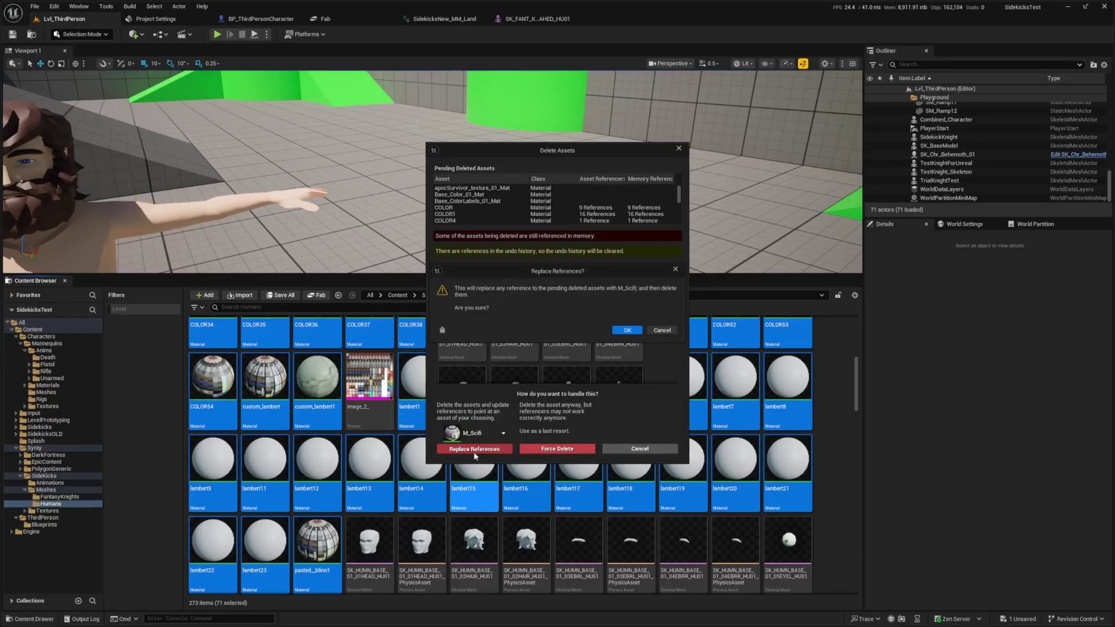
left_click(627, 331)
left_click(582, 405)
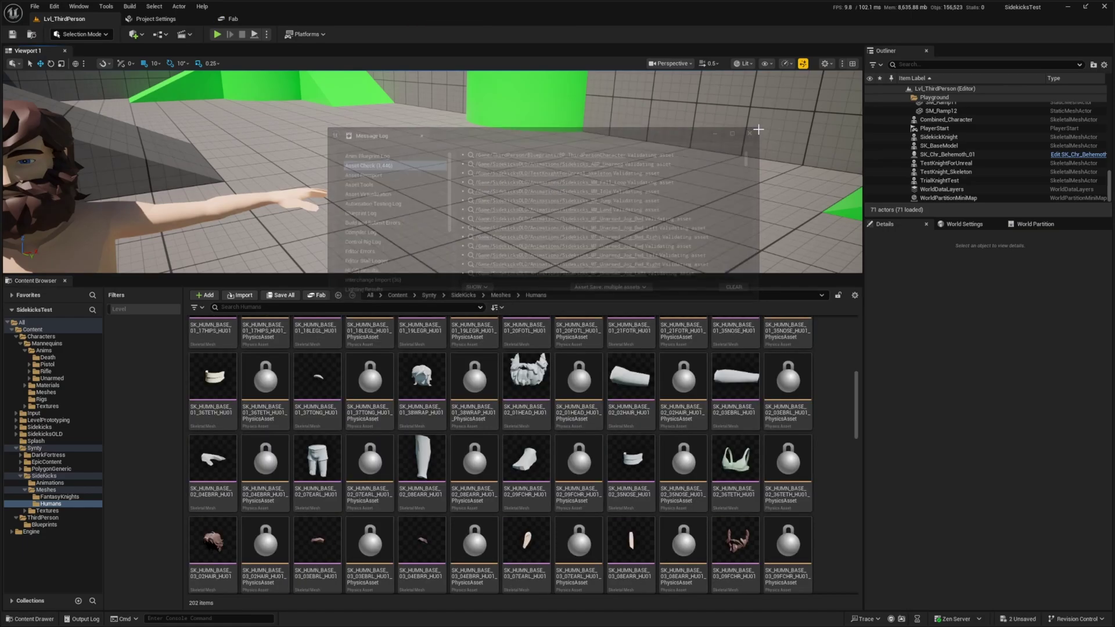
left_click(758, 129)
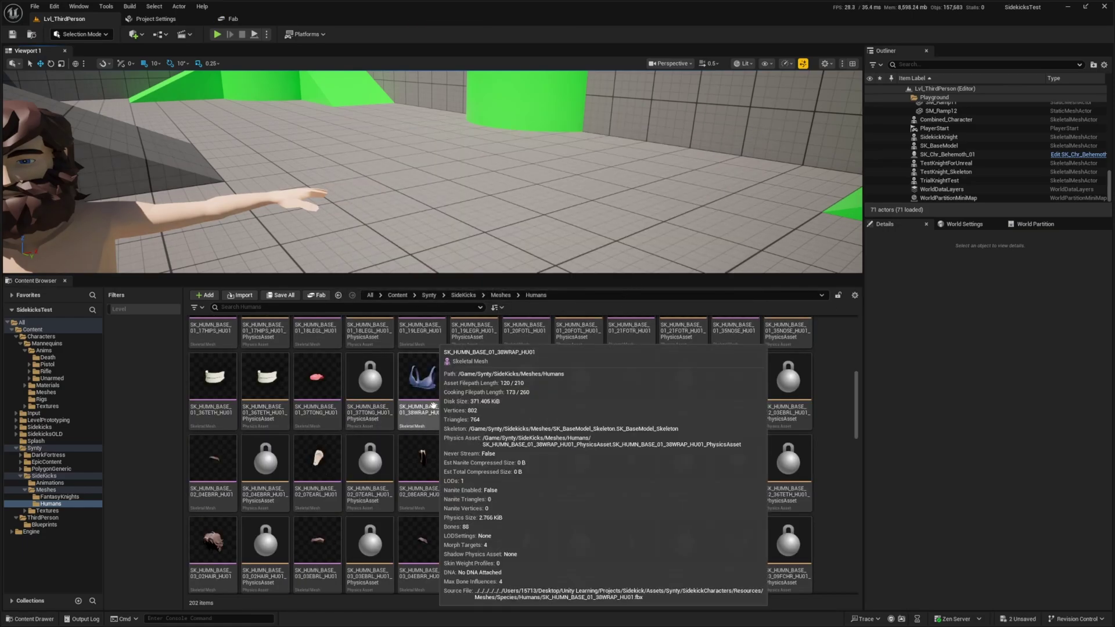
left_click_drag(432, 405, 411, 231)
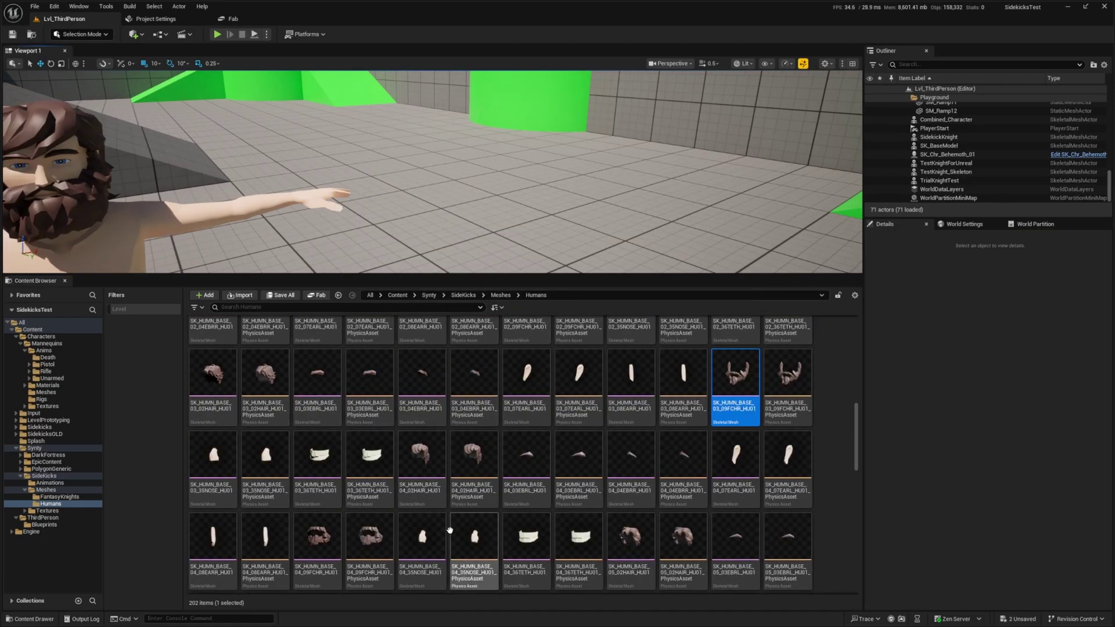
scroll(469, 521, "down", 1)
left_click(469, 522)
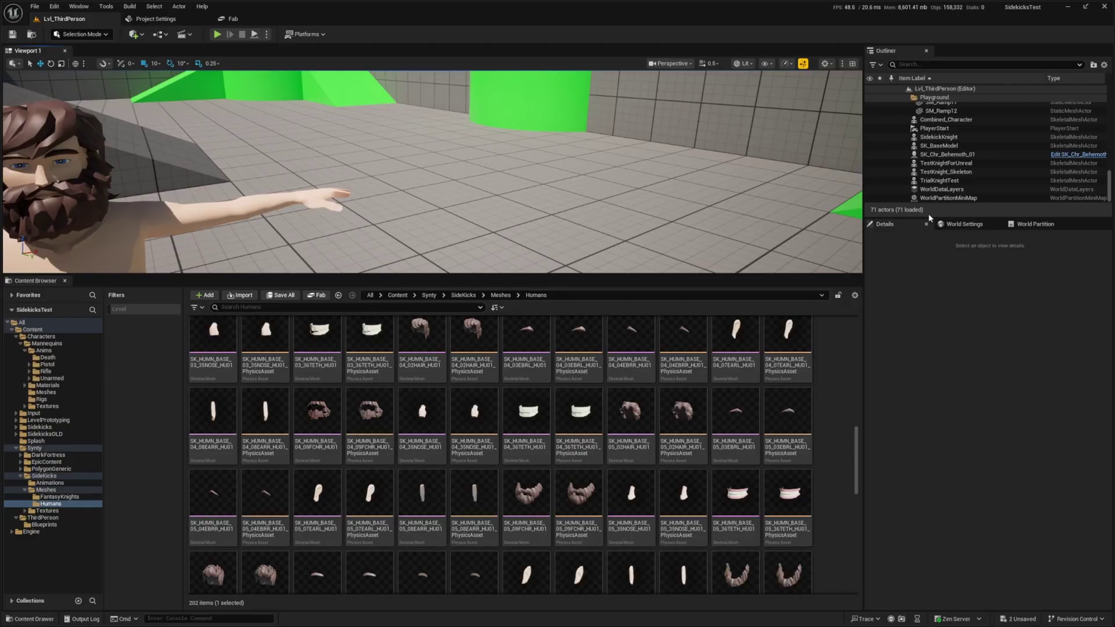
Open the BP_ThirdPersonCharacter blueprint from the level's world settings and show the character in its 3D preview.
left_click(965, 225)
left_click(79, 7)
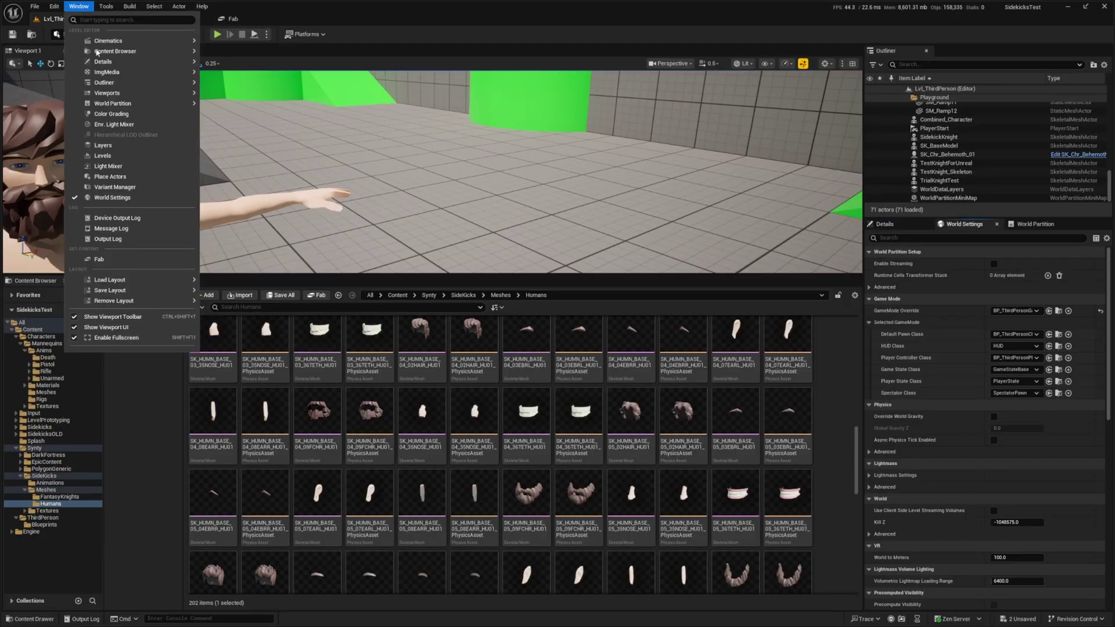
left_click(1059, 335)
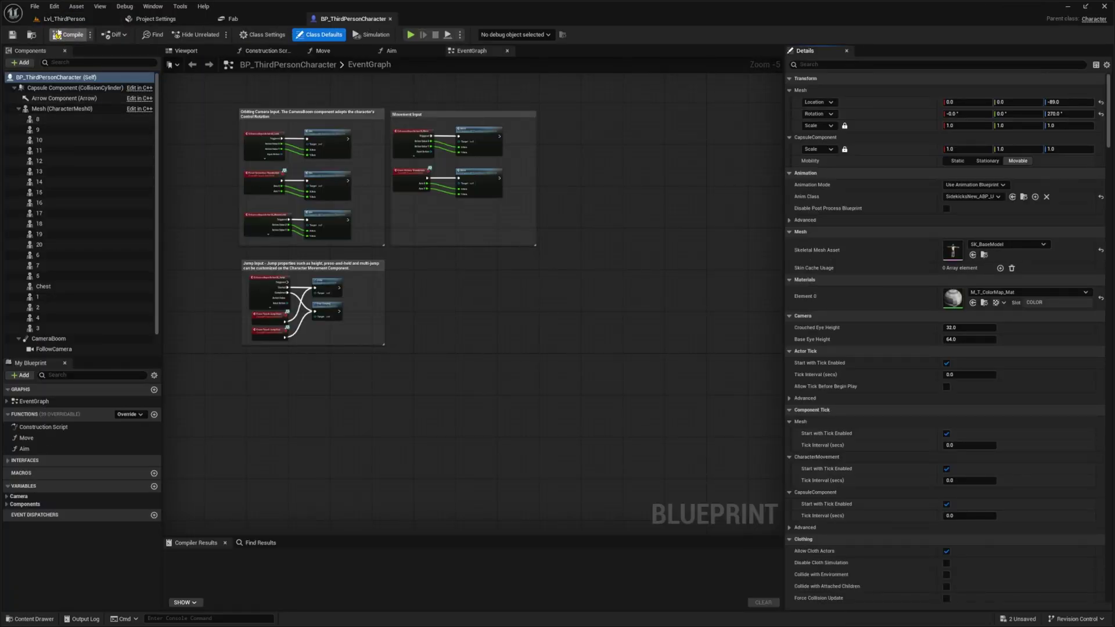
left_click(187, 51)
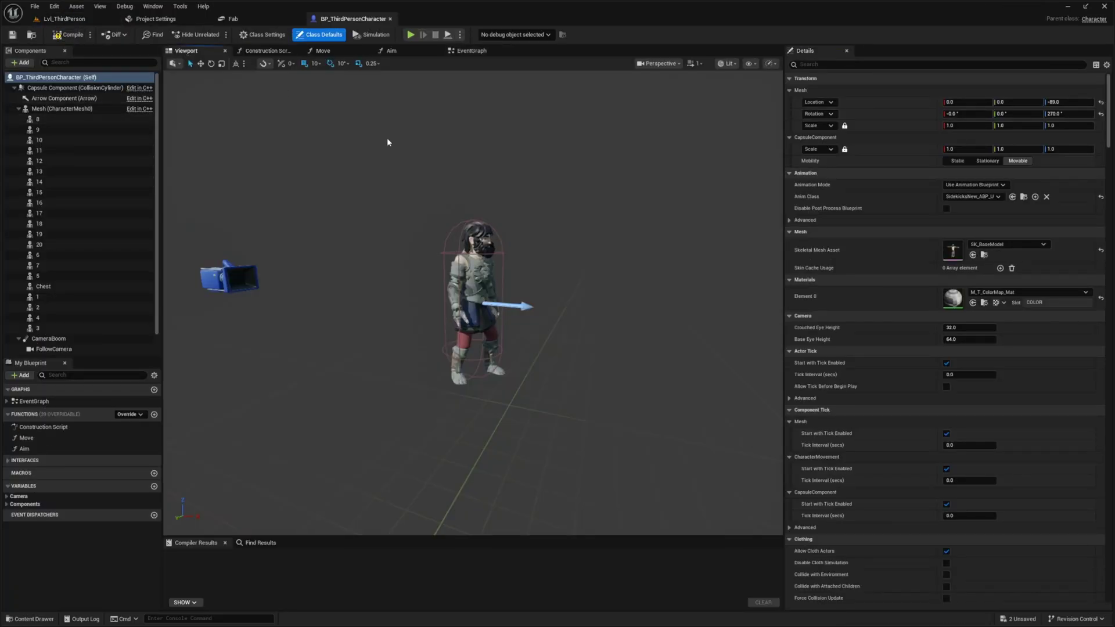
right_click_drag(387, 138, 411, 189)
key("s")
Make the base Mesh (CharacterMesh0) component invisible by disabling its Visible rendering property.
left_click(75, 110)
key("q")
left_click(863, 64)
type("render")
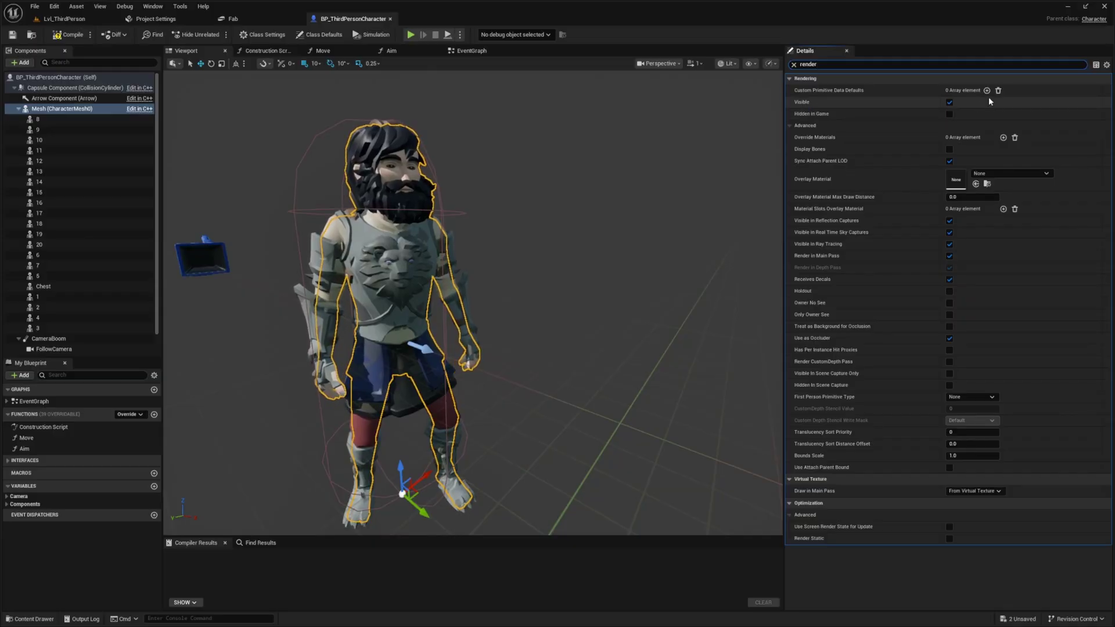
left_click(949, 102)
right_click_drag(662, 116, 662, 116)
Clear the property filter and set component 13's skeletal mesh asset to SK_HUMN_BASE_01_01HEAD_HU01.
left_click(443, 168)
scroll(442, 168, "up", 3)
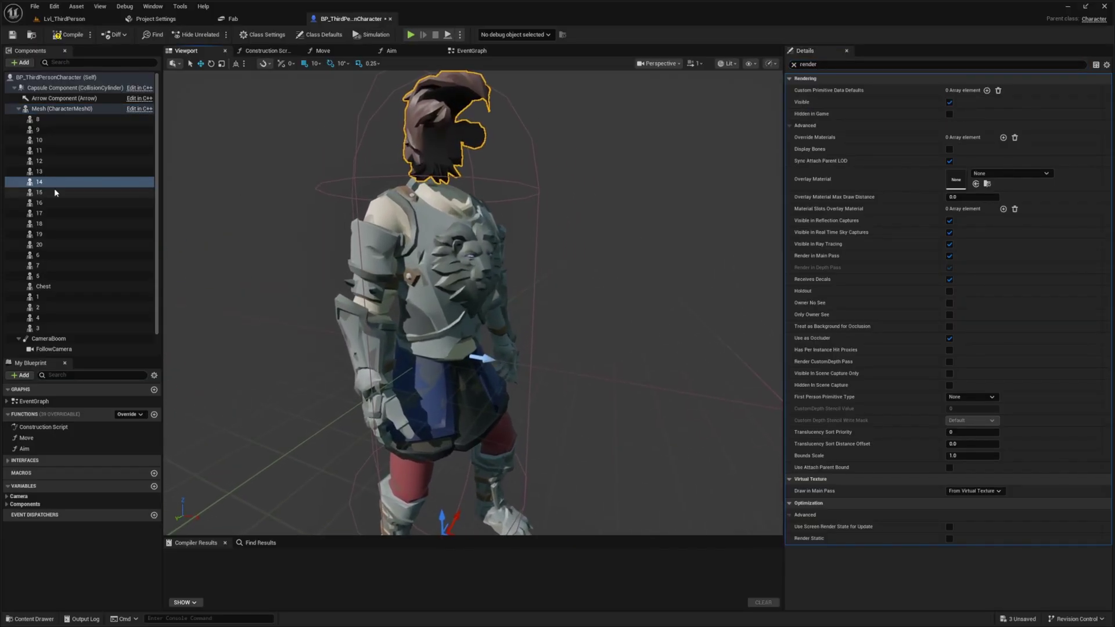
left_click(794, 64)
right_click_drag(714, 209, 714, 209)
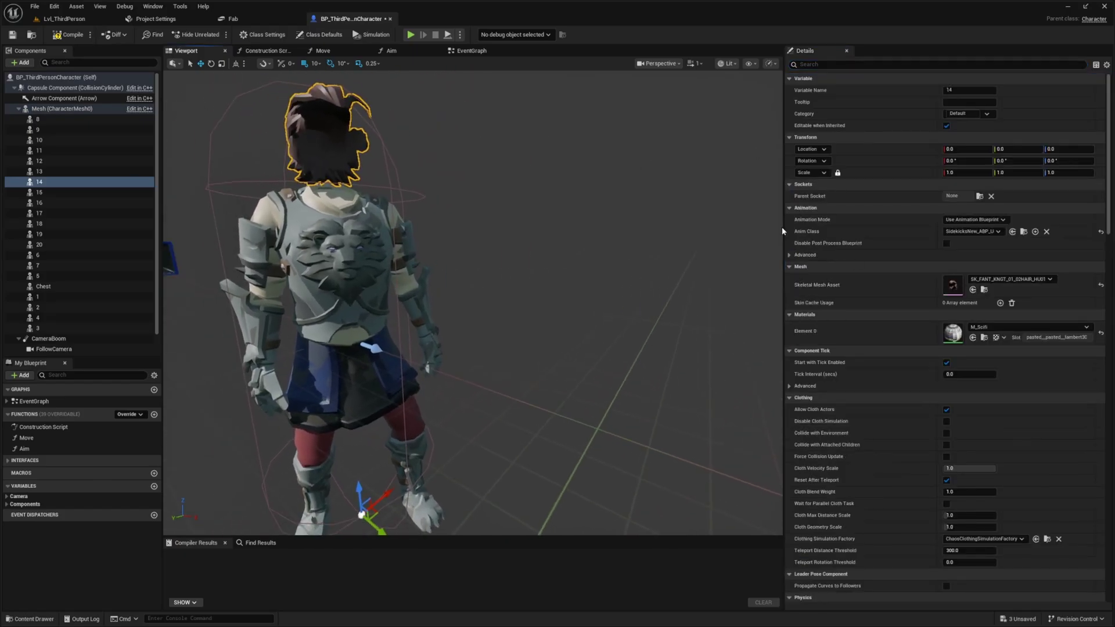
right_click_drag(708, 302, 708, 302)
scroll(709, 302, "down", 1)
scroll(708, 302, "down", 1)
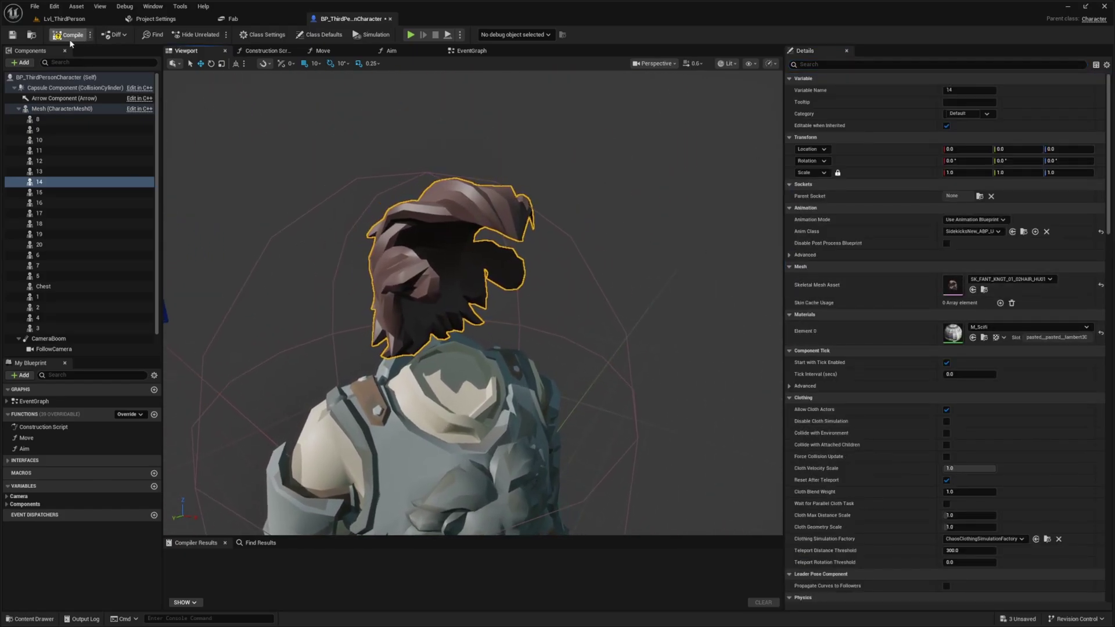
left_click(56, 172)
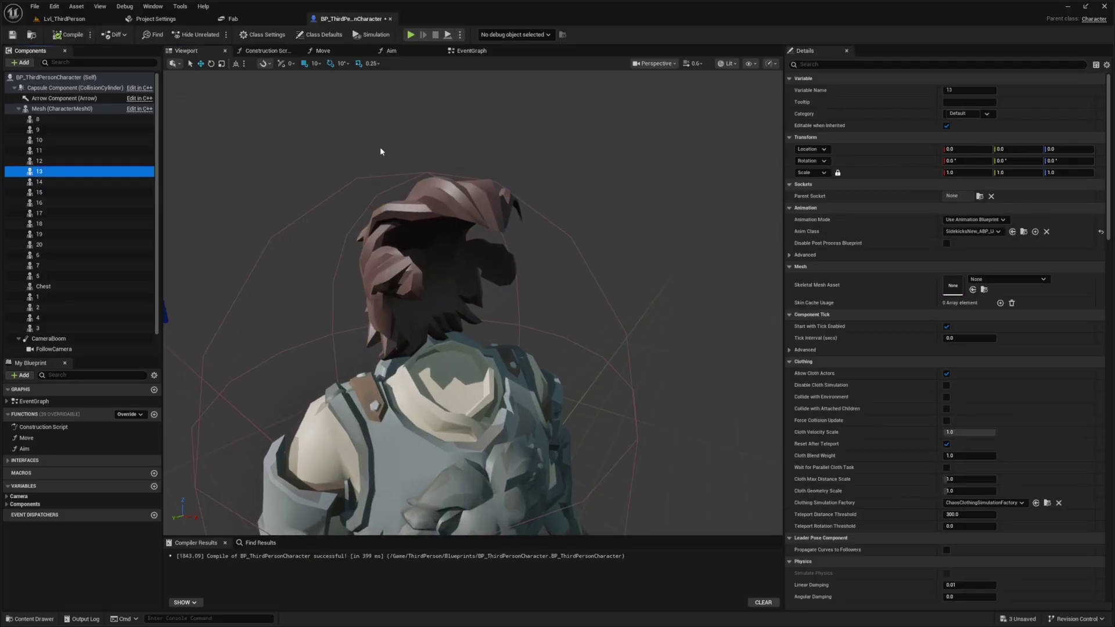
left_click(987, 279)
type("e")
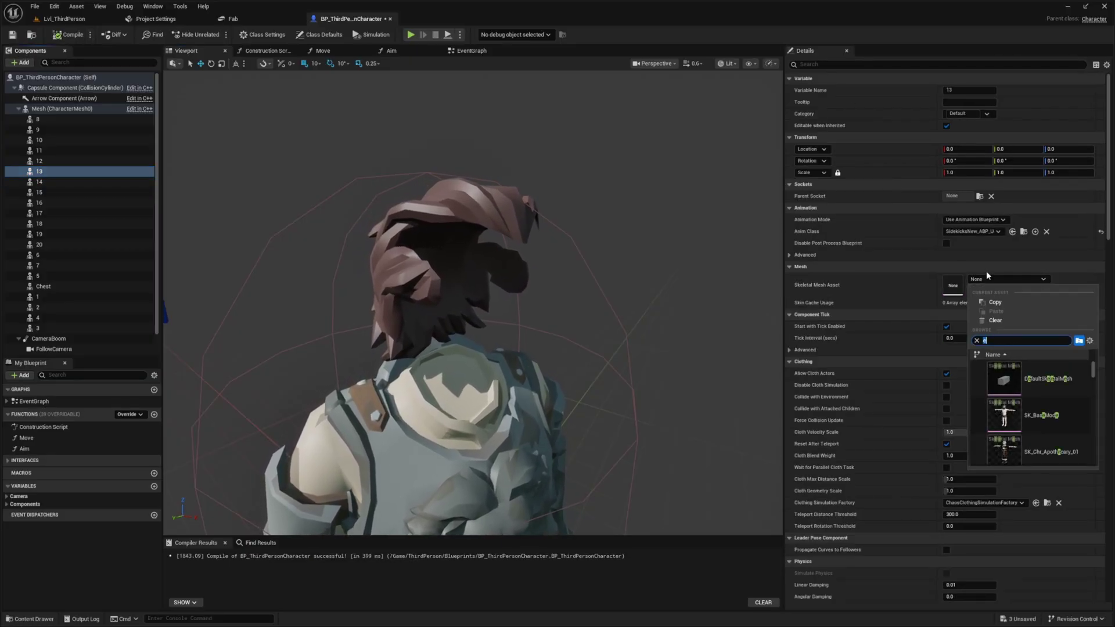
type("ead")
left_click(1026, 388)
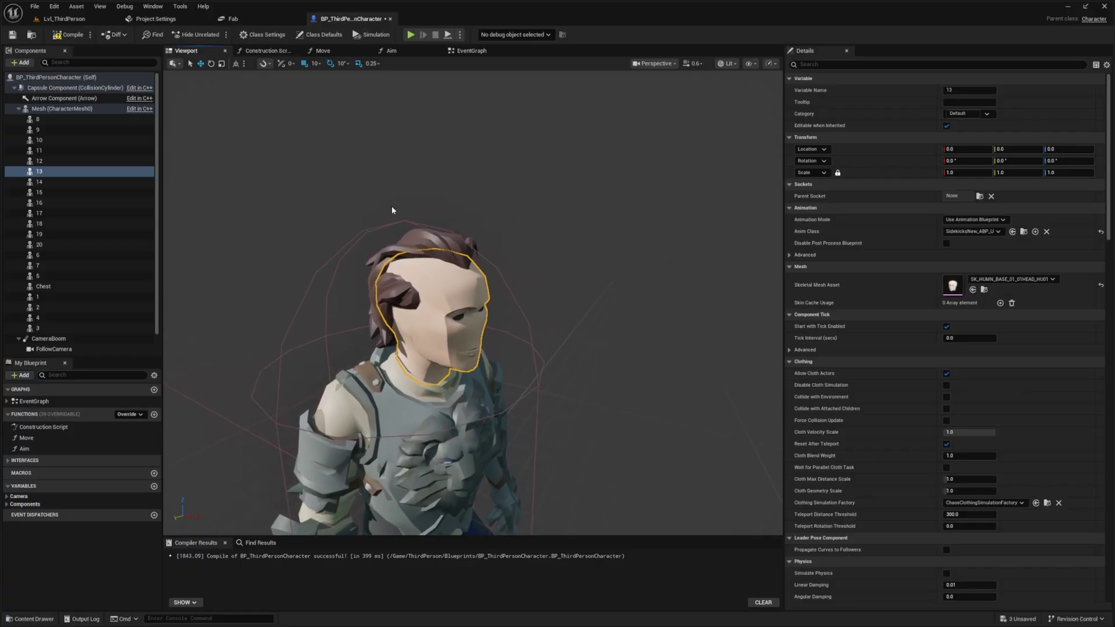
Assign the eye mesh SK_HUMN_BASE_01_05EYEL_HU01 to component 12 and SK_HUMN_BASE_01_06EYER_HU01 to component 11, and save the blueprint.
left_click(40, 161)
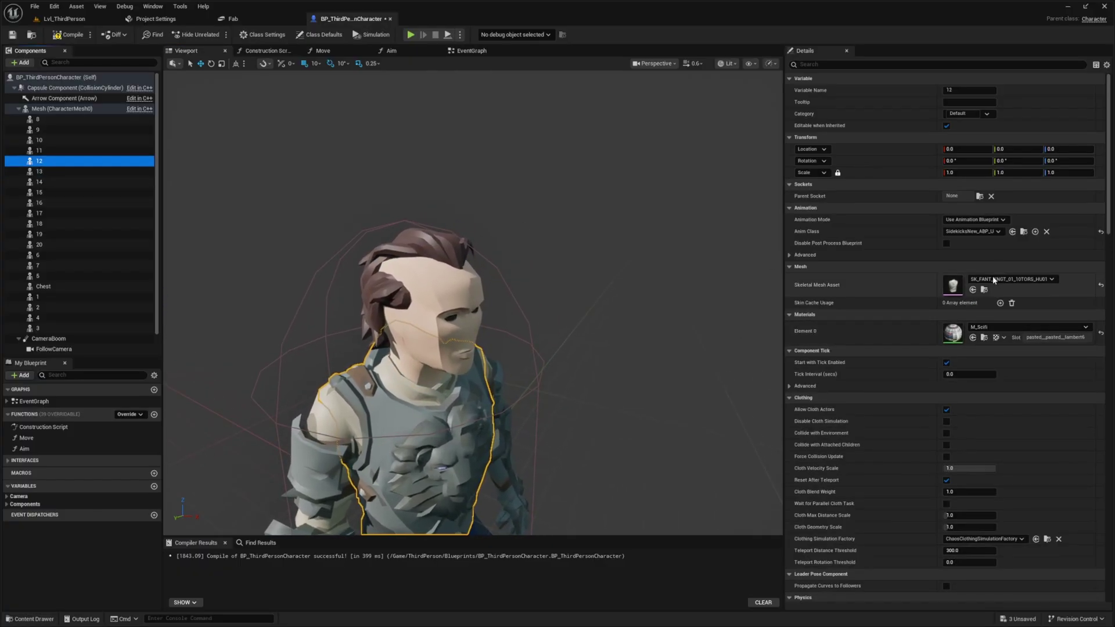
left_click(993, 280)
type("tur")
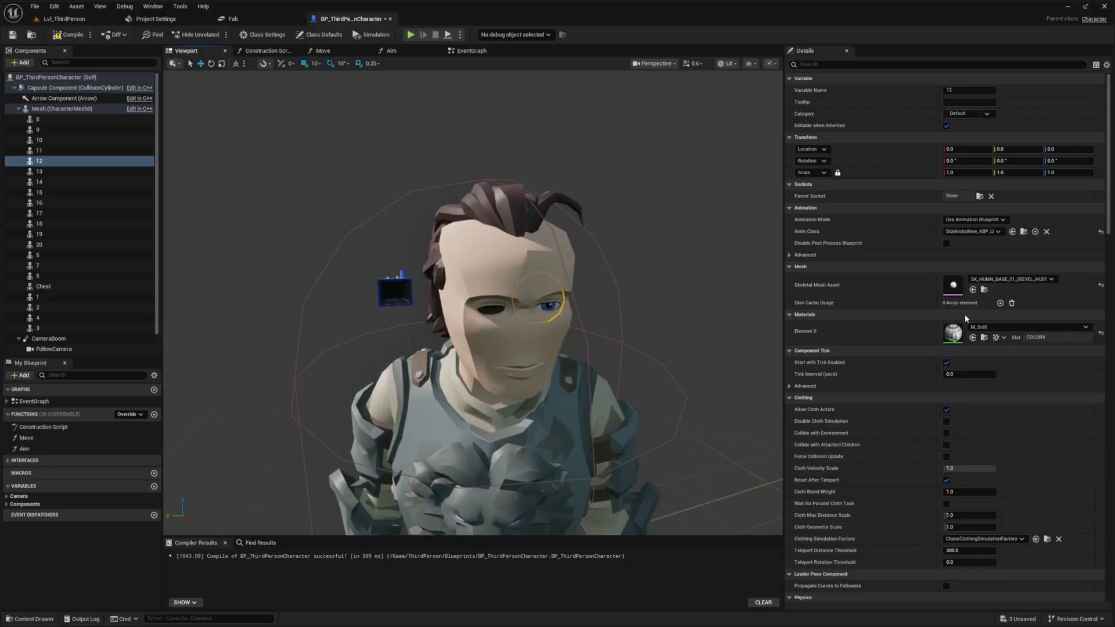
left_click(53, 152)
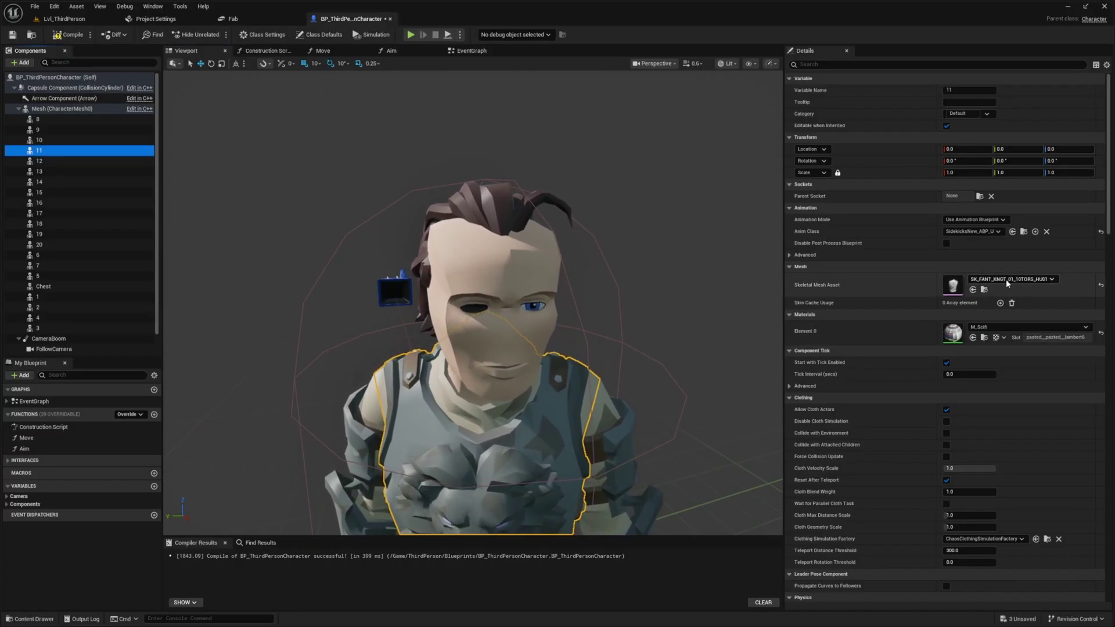
right_click_drag(544, 281, 607, 274)
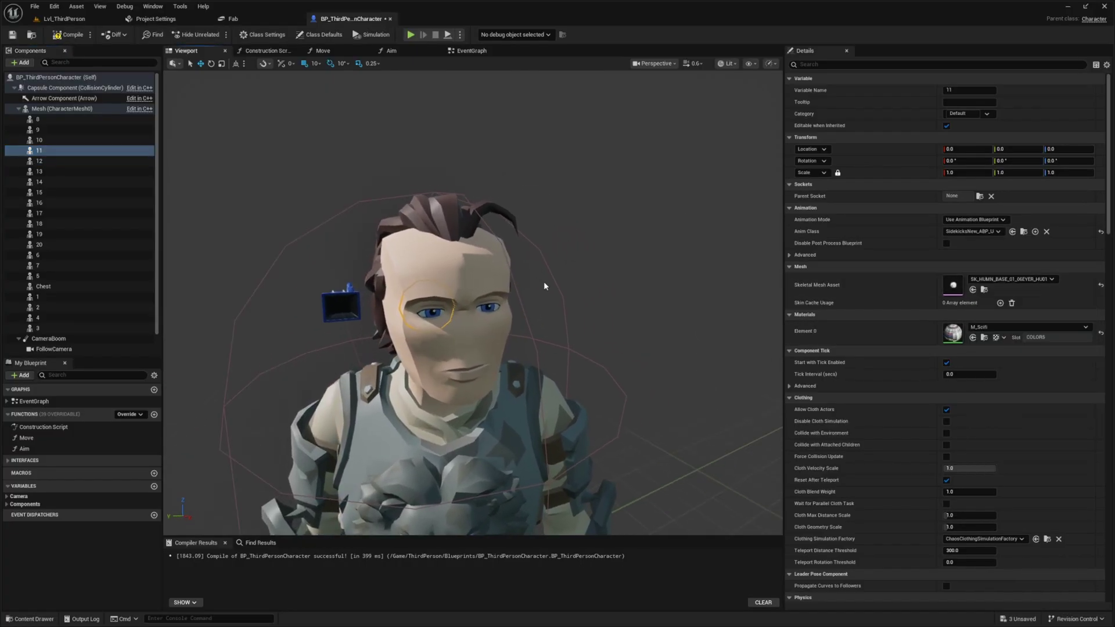
key("ctrl+s")
Replace the torso mesh on component 10 with a human nose mesh from the SK_HUMN_BASE set.
left_click(58, 141)
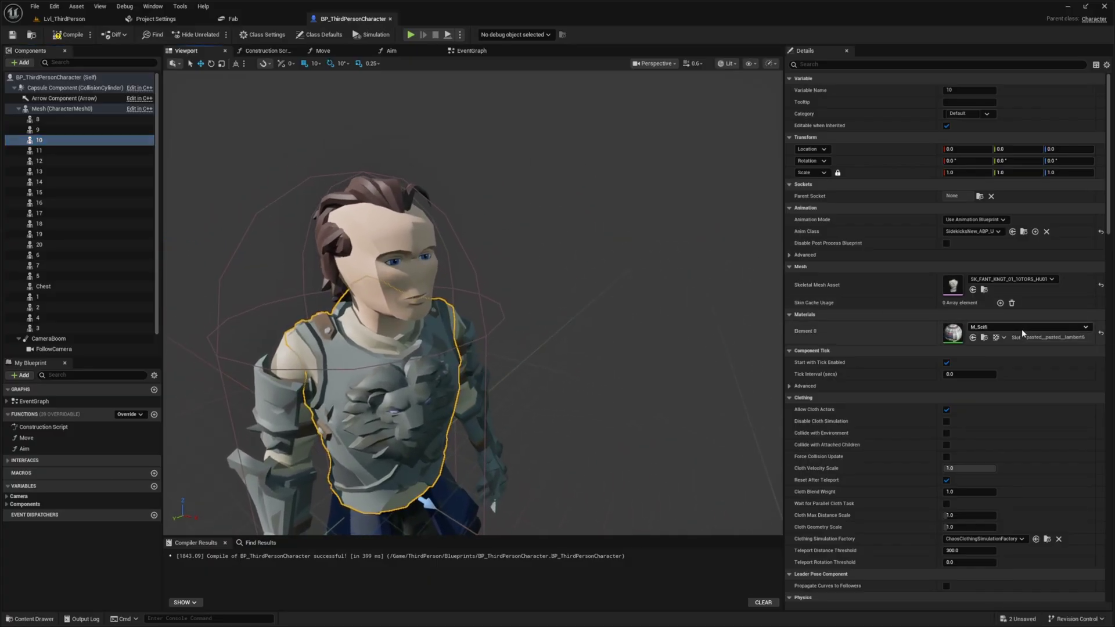
left_click(1021, 329)
left_click(1023, 280)
type("nos")
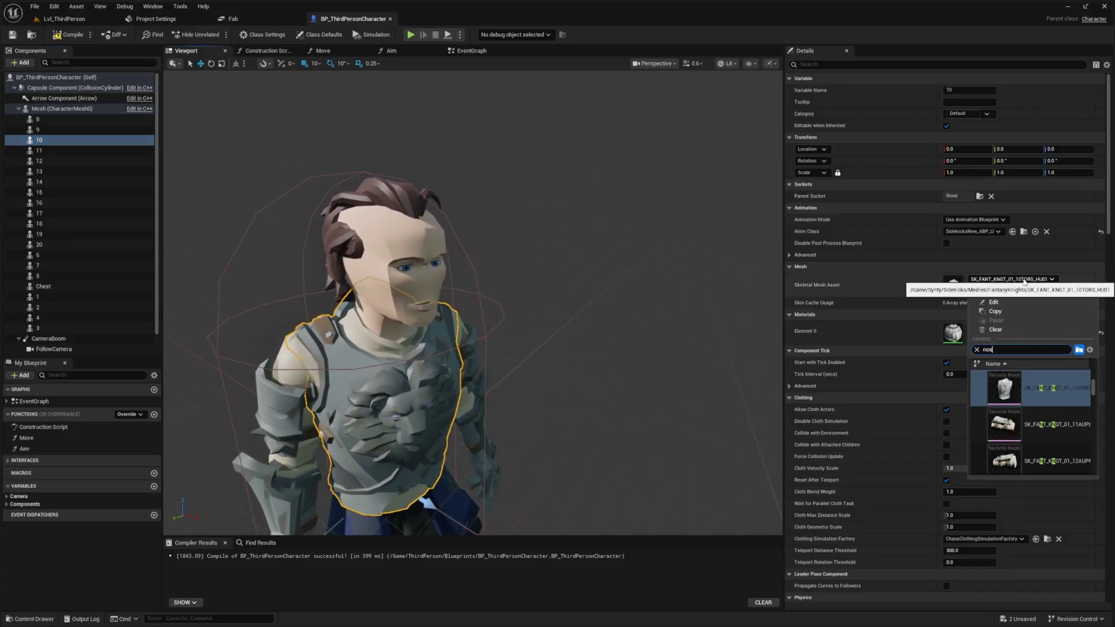
type("e")
scroll(1021, 395, "down", 5)
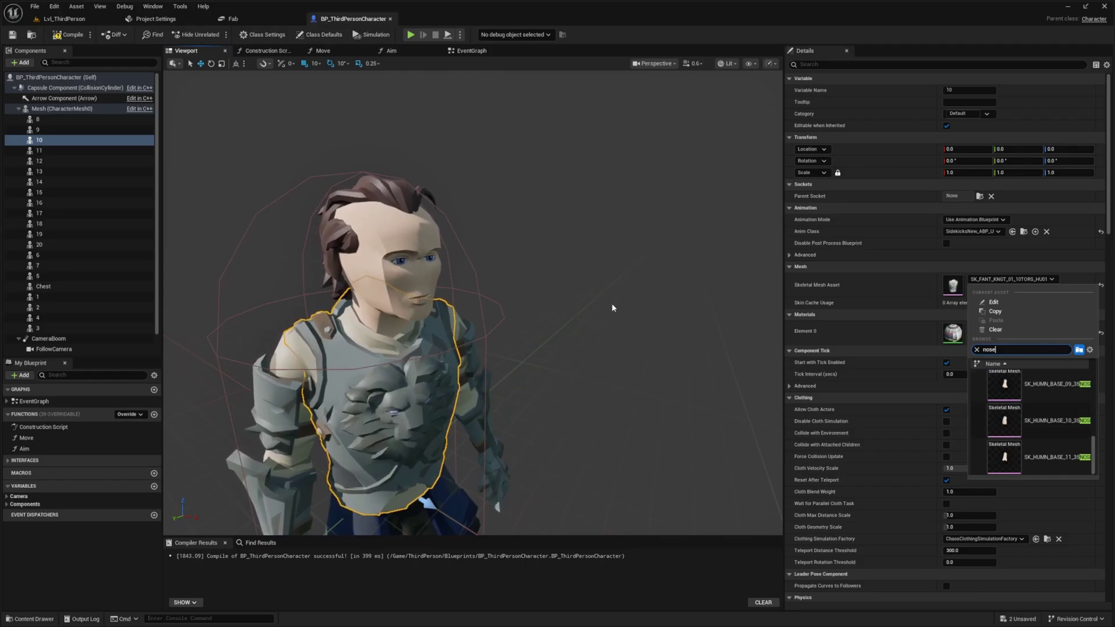
key("w")
right_click_drag(623, 280, 626, 269)
scroll(611, 174, "down", 6)
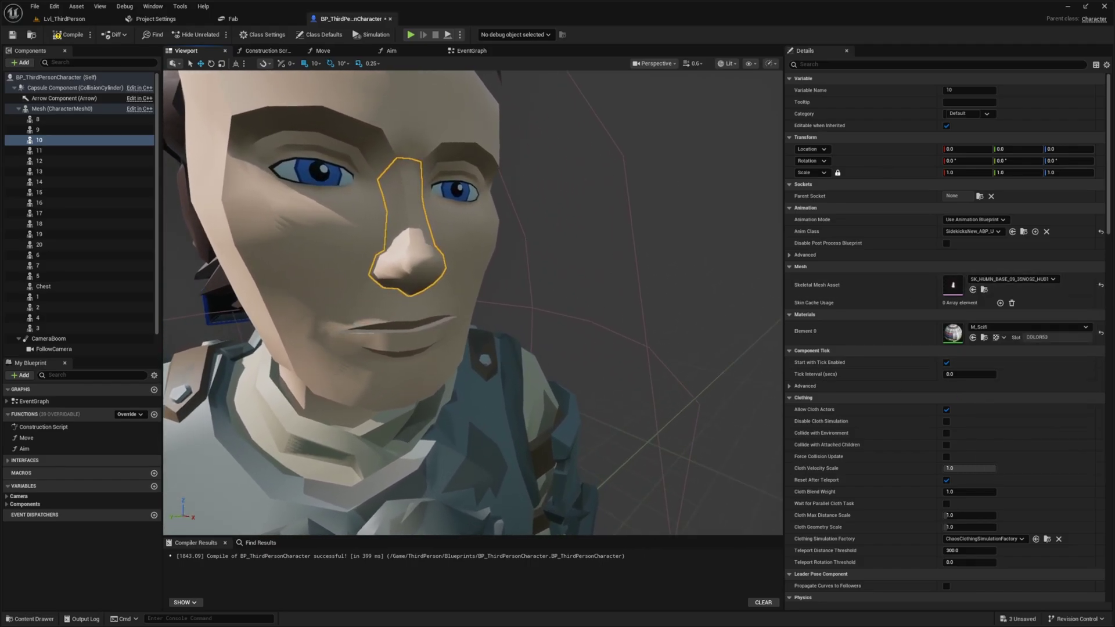
Assign a human right ear mesh to component 9 and the left ear mesh SK_HUMN_BASE_02_07EARL_HU01 to component 8.
left_click(77, 129)
left_click(1010, 281)
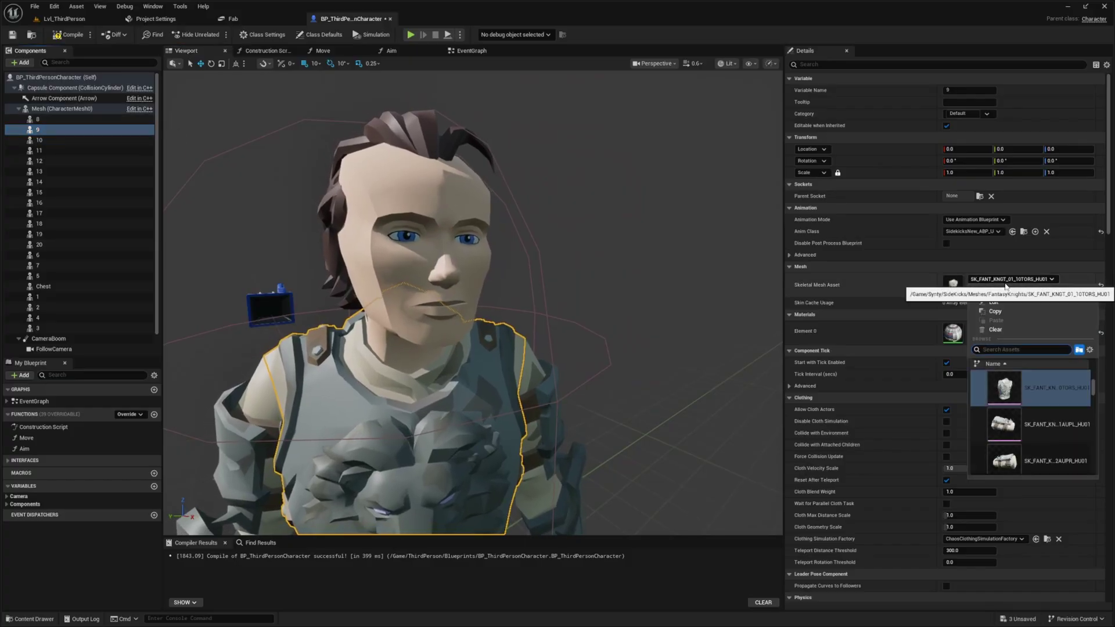
type("ear")
left_click(1033, 384)
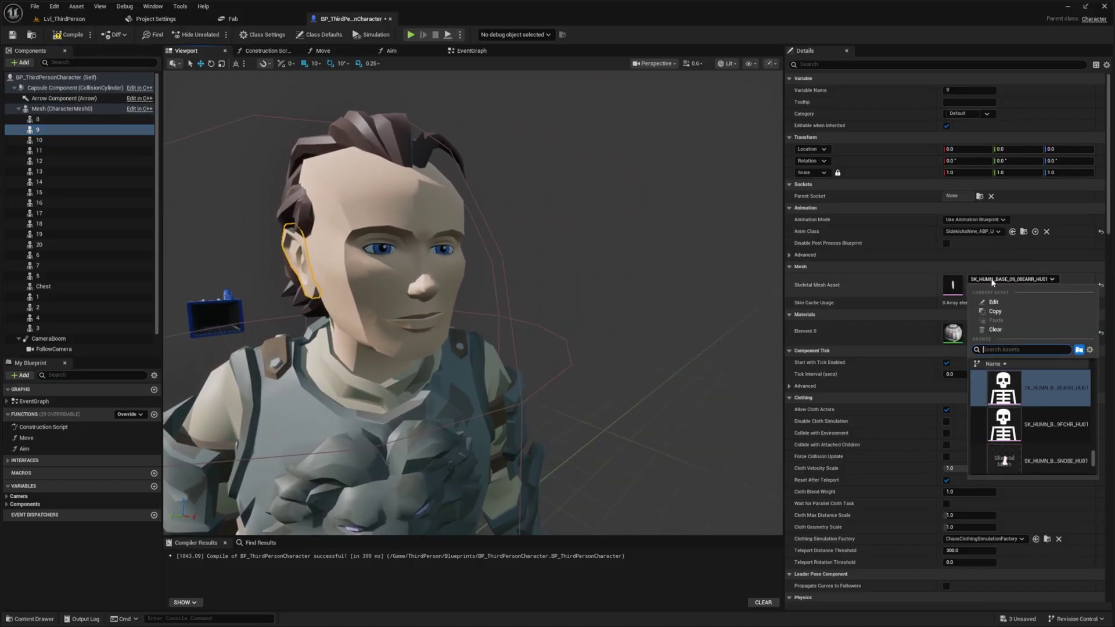
left_click(68, 118)
left_click(982, 281)
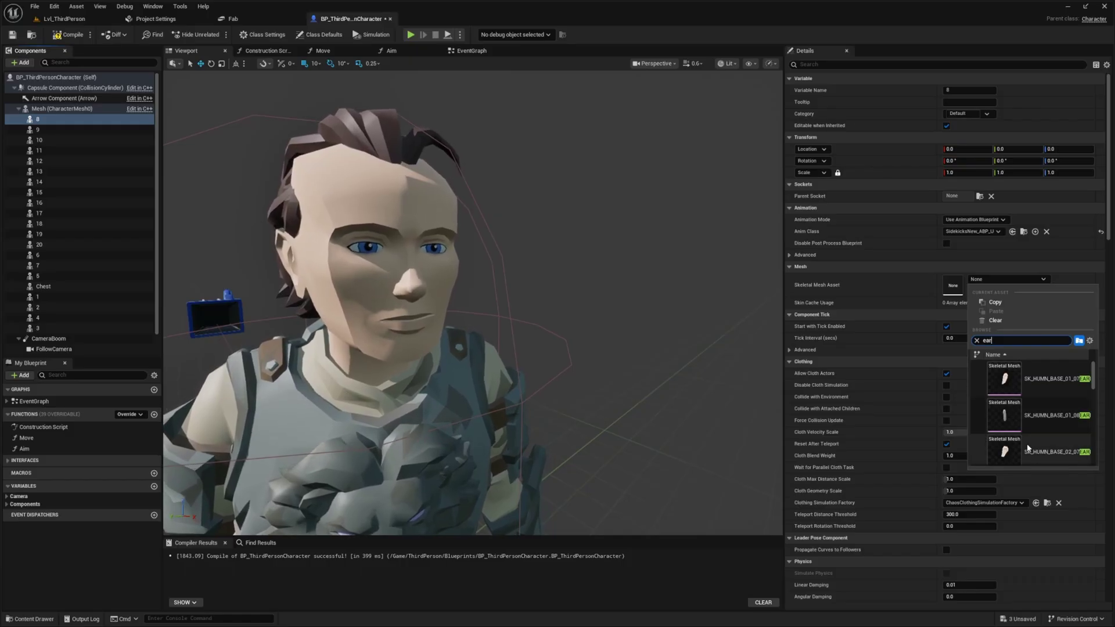
left_click(1039, 430)
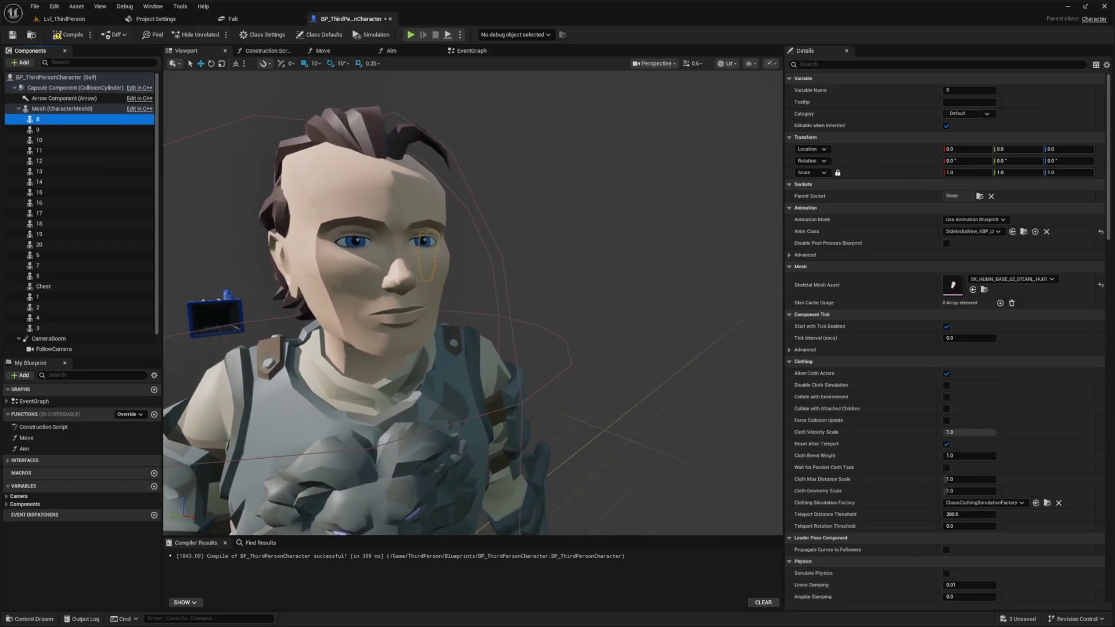
Inspect the assembled head and upper body from several angles and select component 23.
scroll(478, 179, "down", 4)
right_click_drag(477, 180, 610, 218)
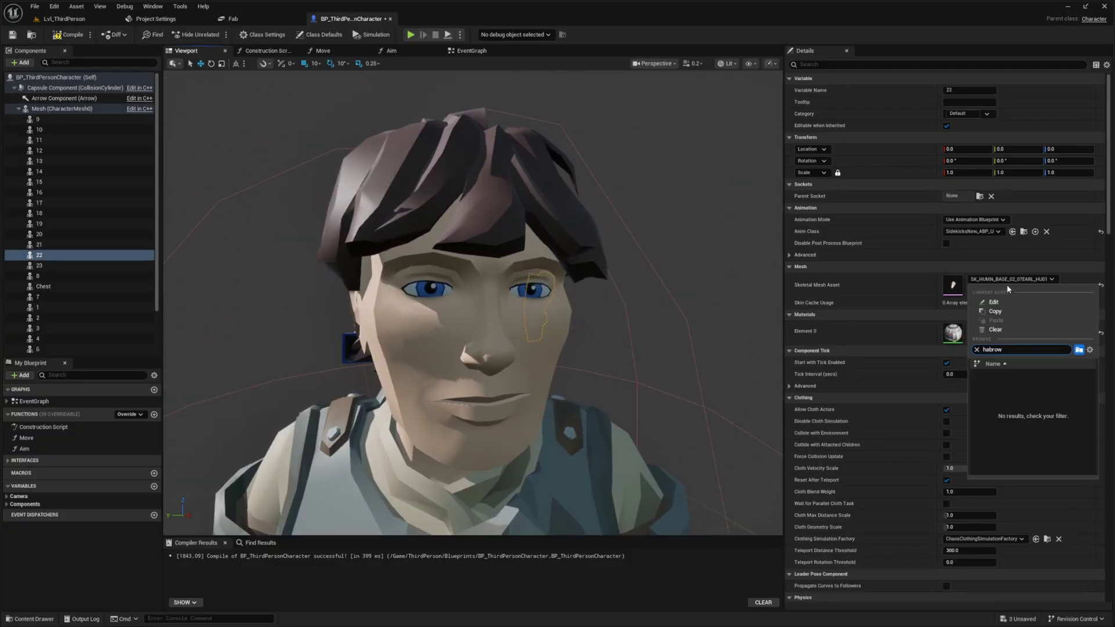
right_click_drag(659, 237, 656, 255)
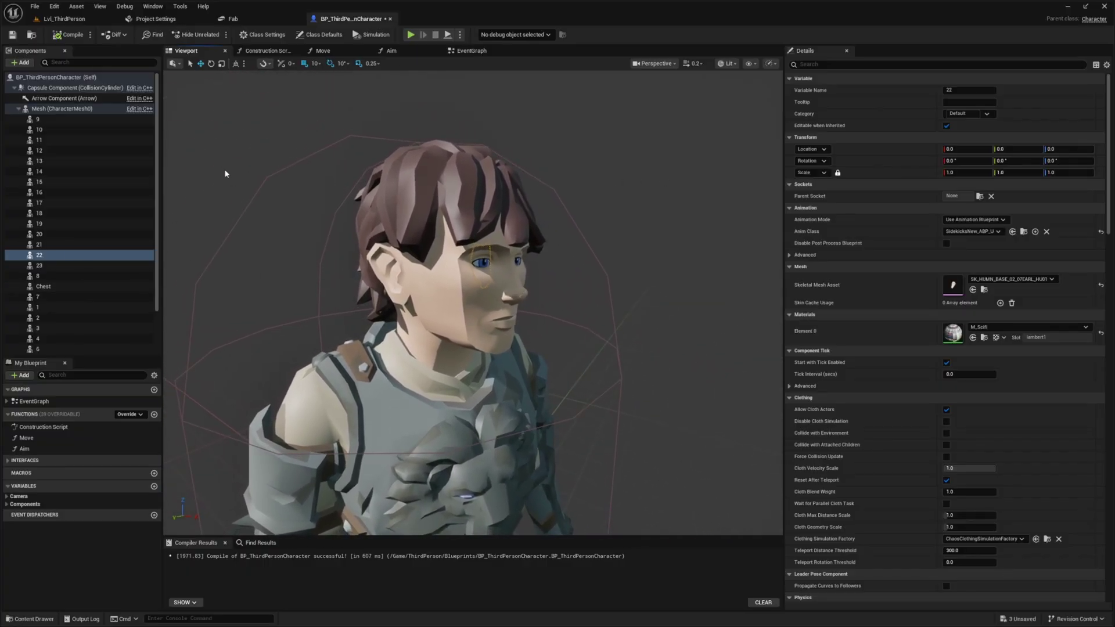
right_click_drag(360, 174, 305, 193)
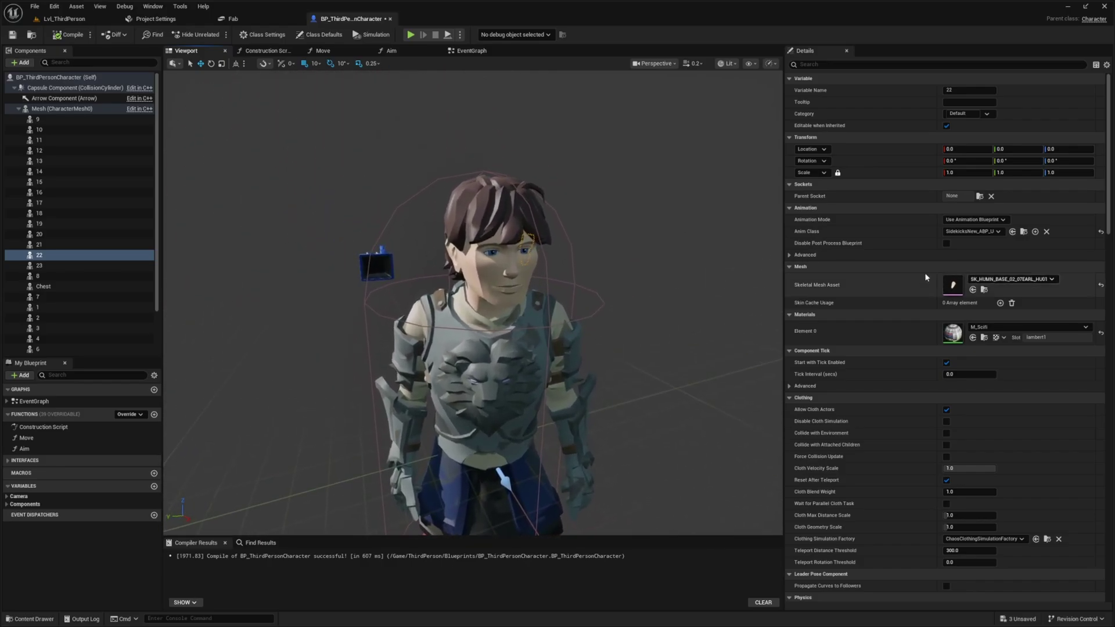
left_click(87, 266)
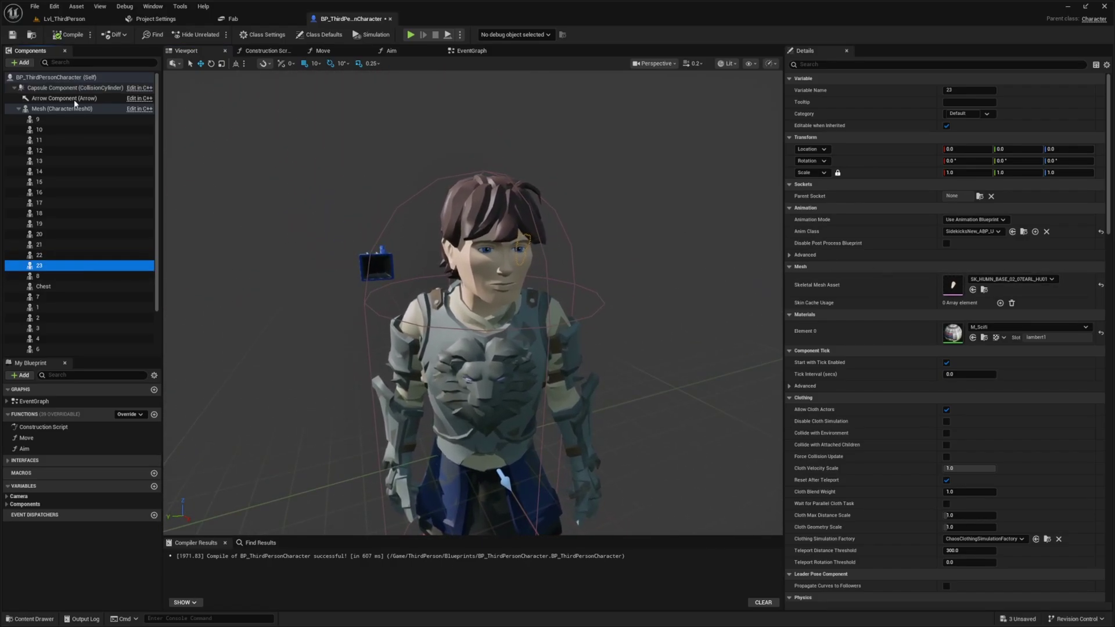
Duplicate mesh component 23 twice under the character mesh and open the mesh choices for the new copy.
key("ctrl+d")
key("ctrl+d")
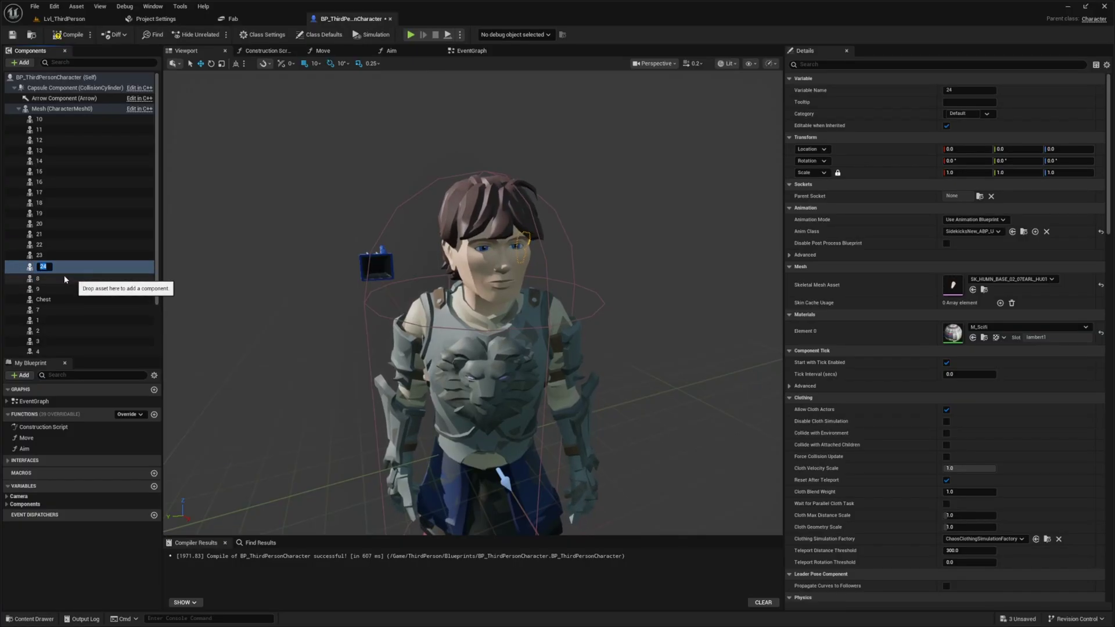
left_click(62, 270)
left_click(1010, 279)
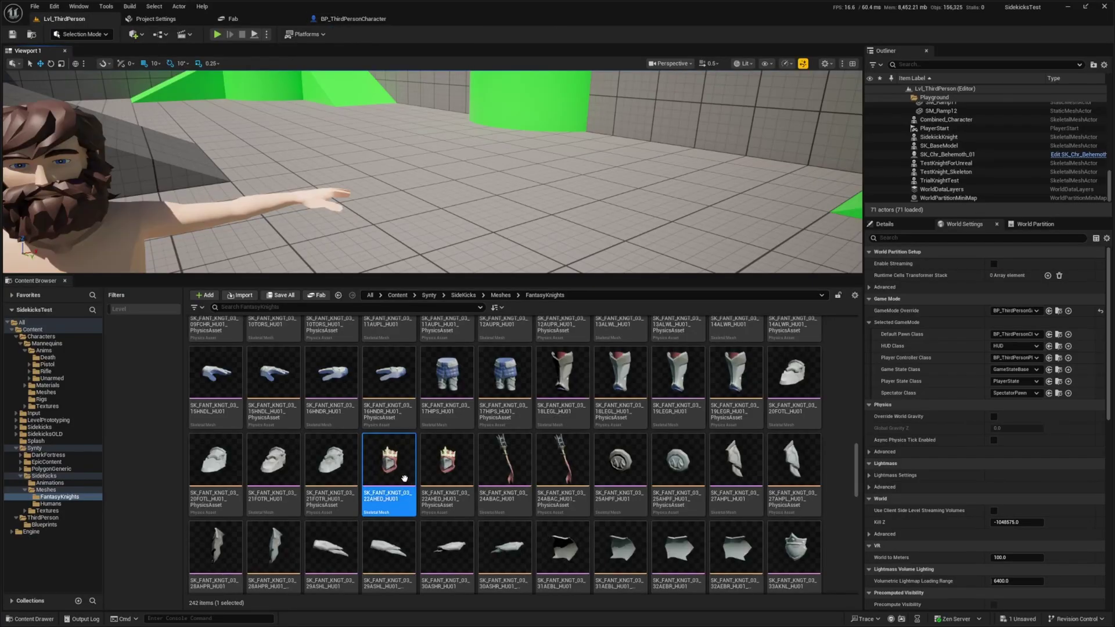
Copy the crowned headpiece's asset name in the FantasyKnights folder and assign SK_FANT_KNGT_03_22AHED_HU01 to component 10 of the character blueprint.
key("F2")
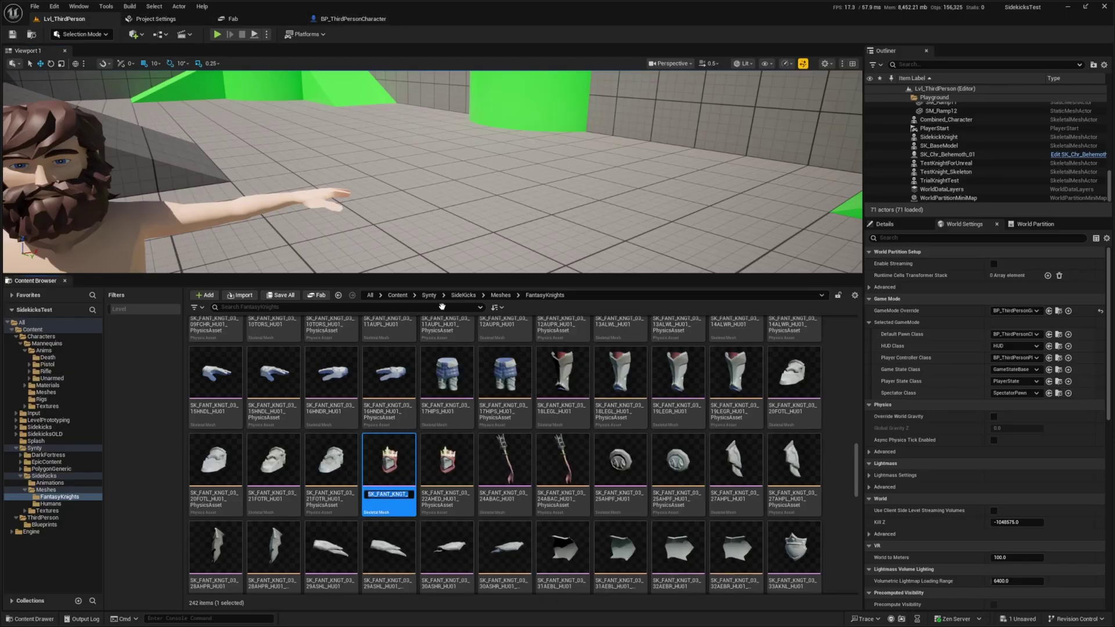
left_click(334, 22)
left_click(65, 120)
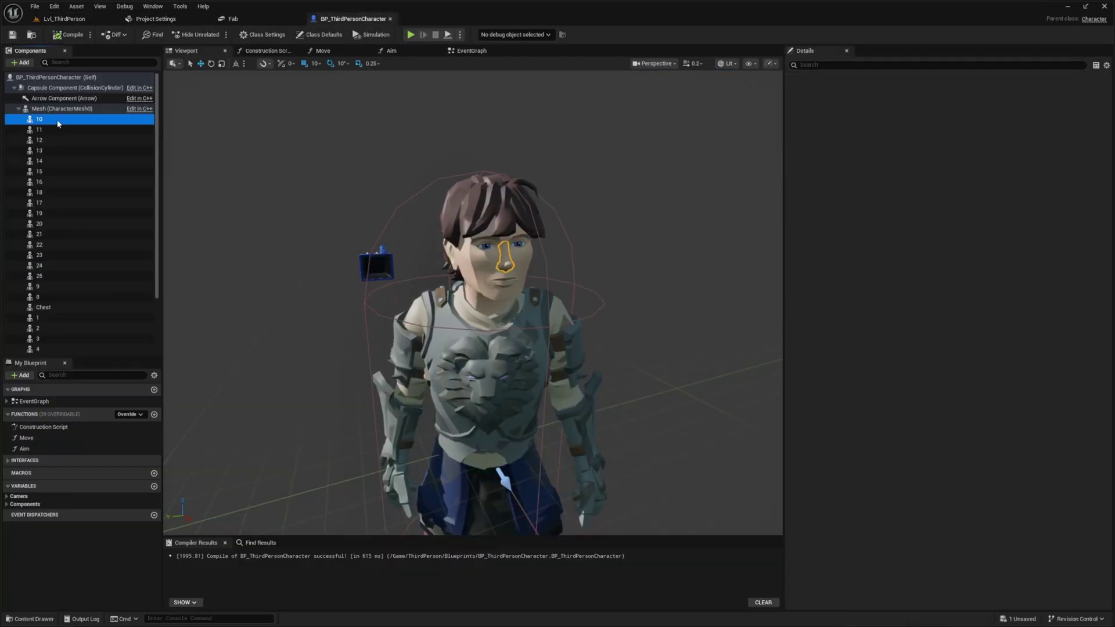
left_click(1010, 283)
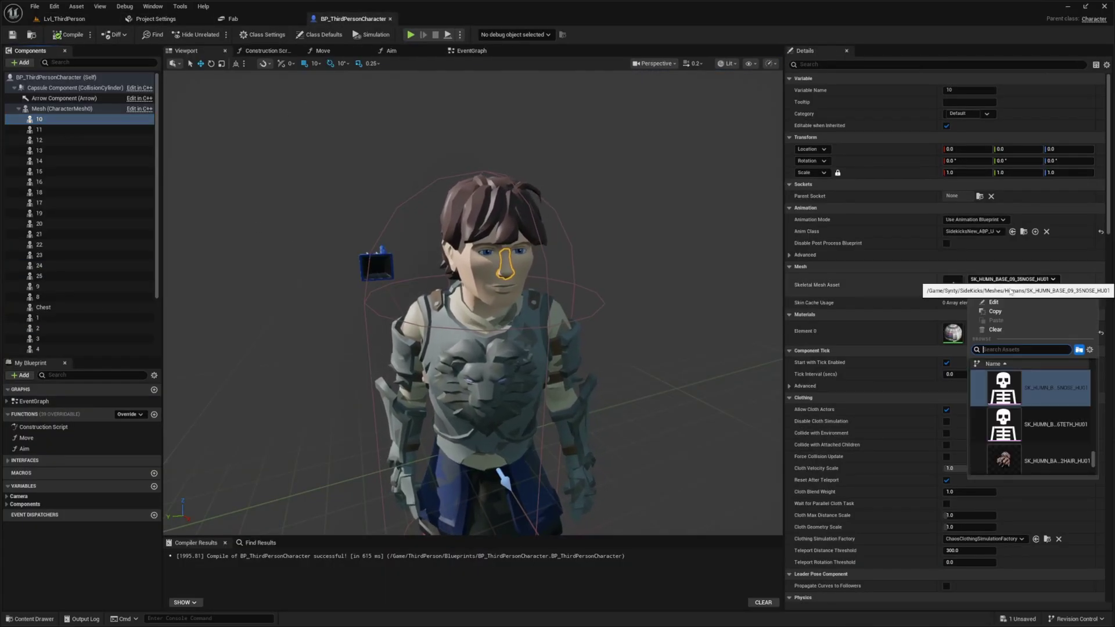
left_click(1015, 387)
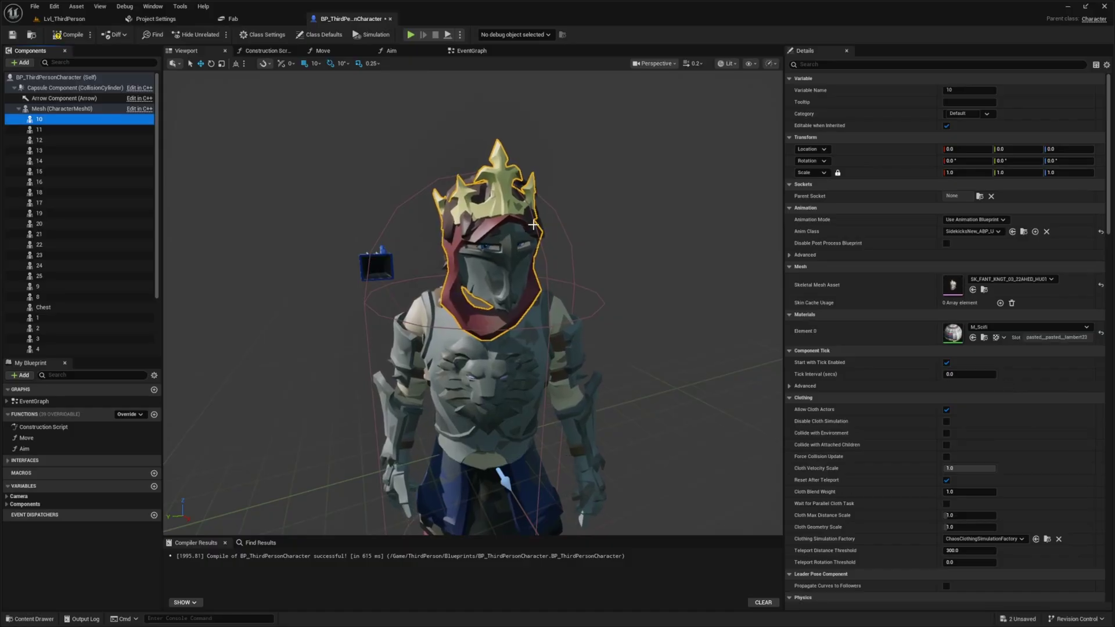
Inspect the crowned head, shoulder armour, hips and legs of the assembled knight from several angles.
scroll(481, 238, "up", 4)
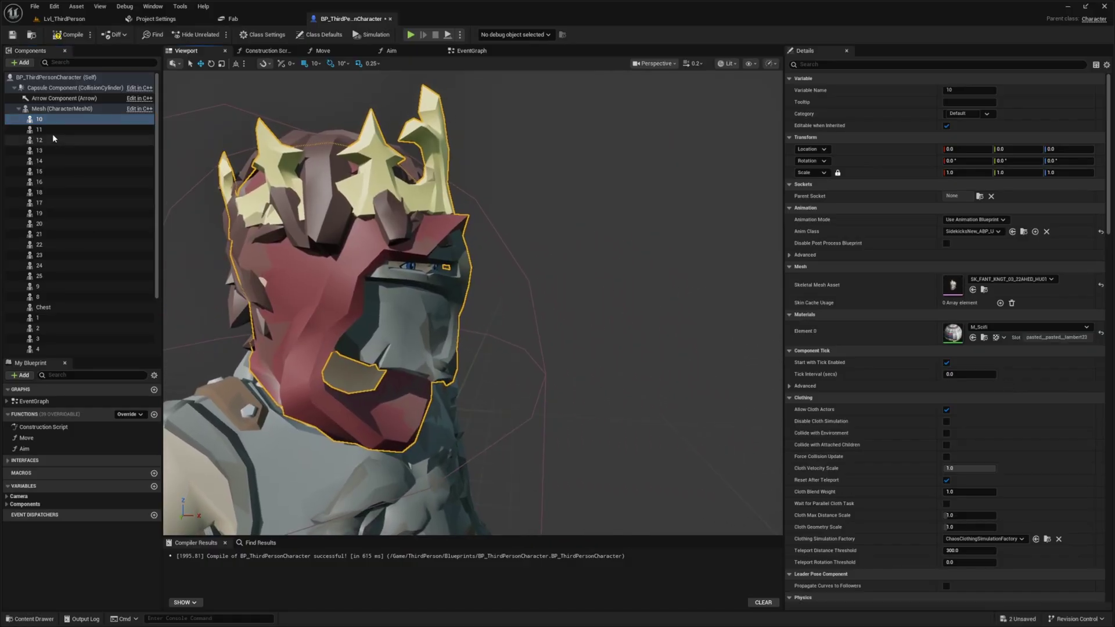
left_click(49, 131)
key("Down")
key("Down")
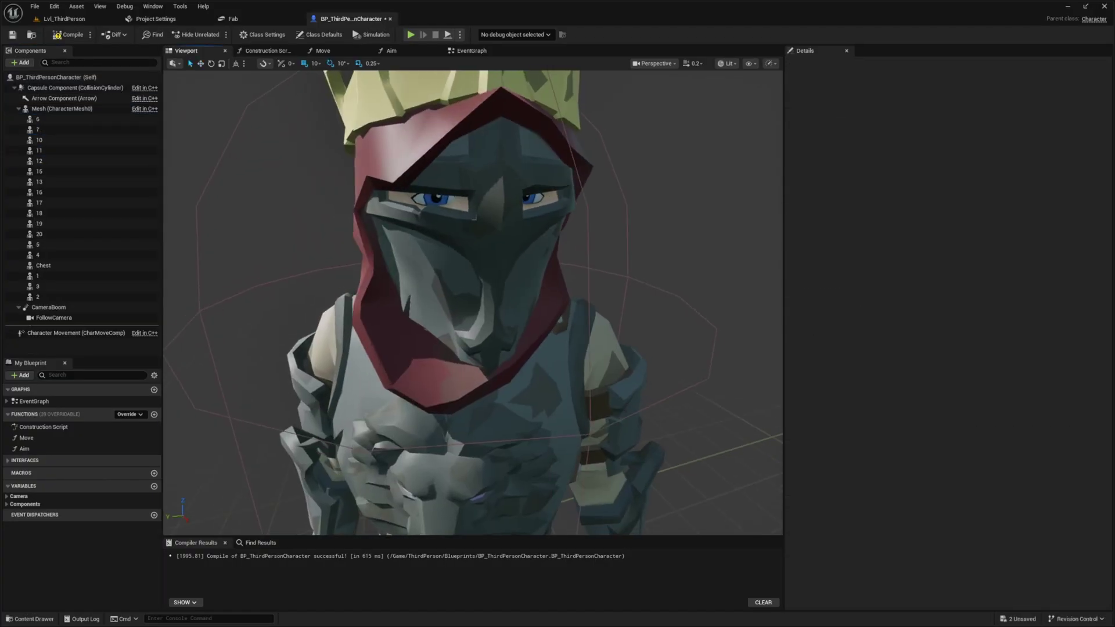
right_click_drag(474, 302, 668, 302)
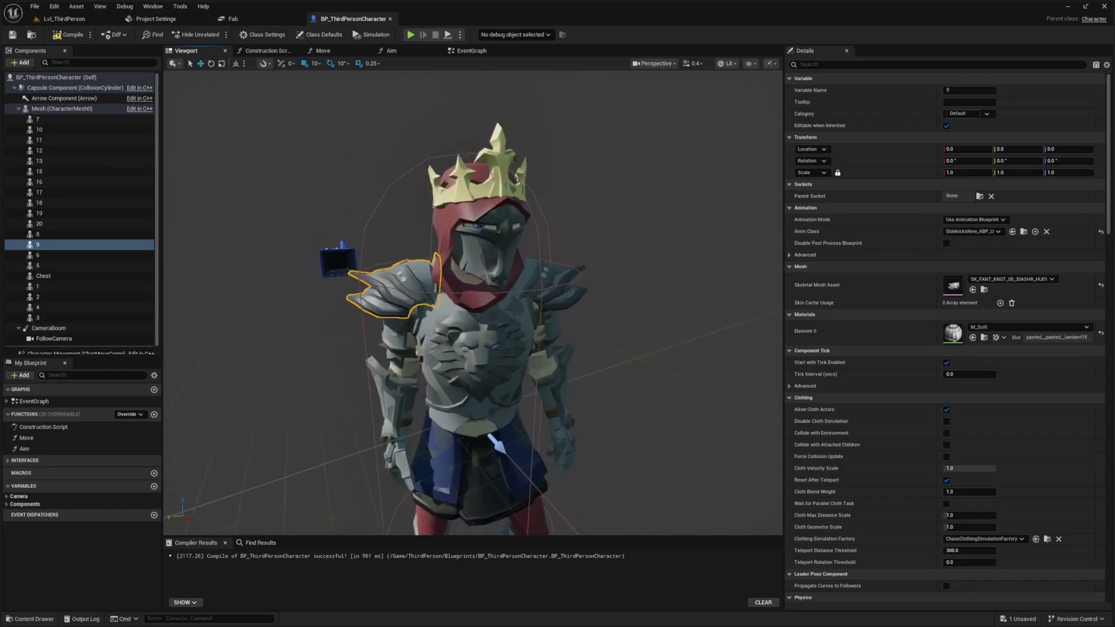
right_click_drag(473, 302, 328, 328)
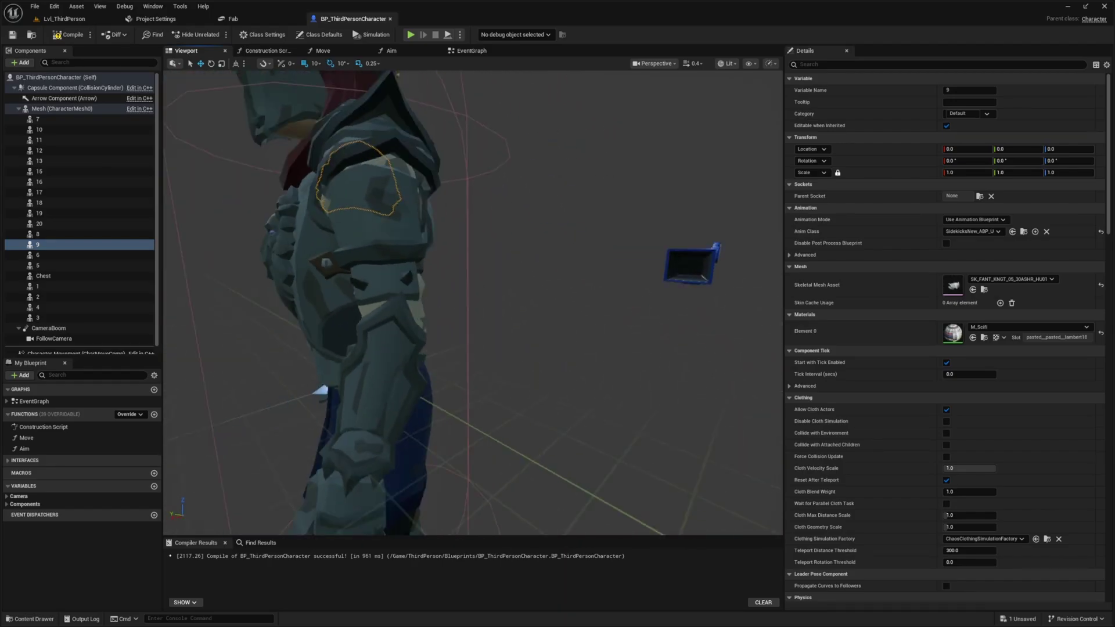
right_click_drag(625, 274, 754, 296)
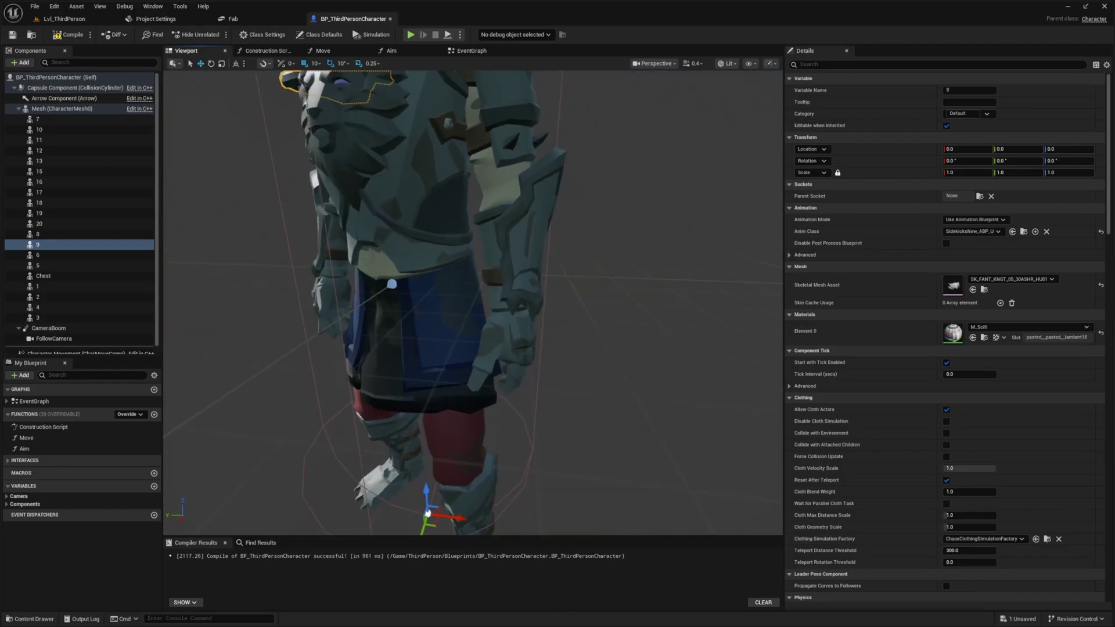
right_click_drag(325, 325, 439, 361)
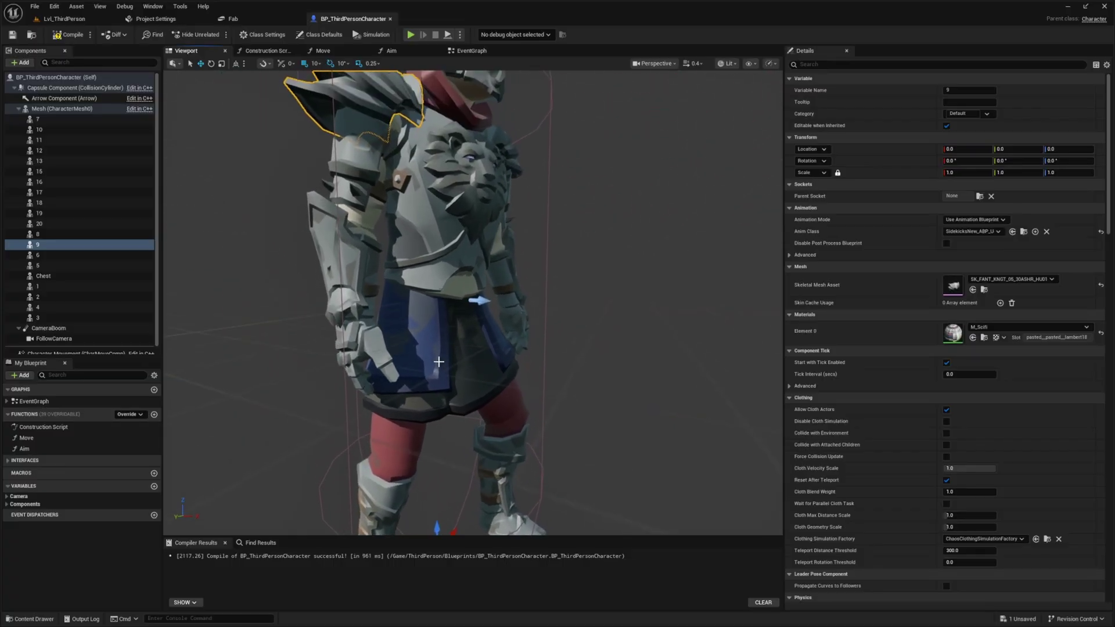
Try the left leg mesh SK_FANT_KNGT_01_18LEGL_HU01 on component 20 in place of the hips mesh, and undo the change.
left_click(439, 361)
left_click(1026, 280)
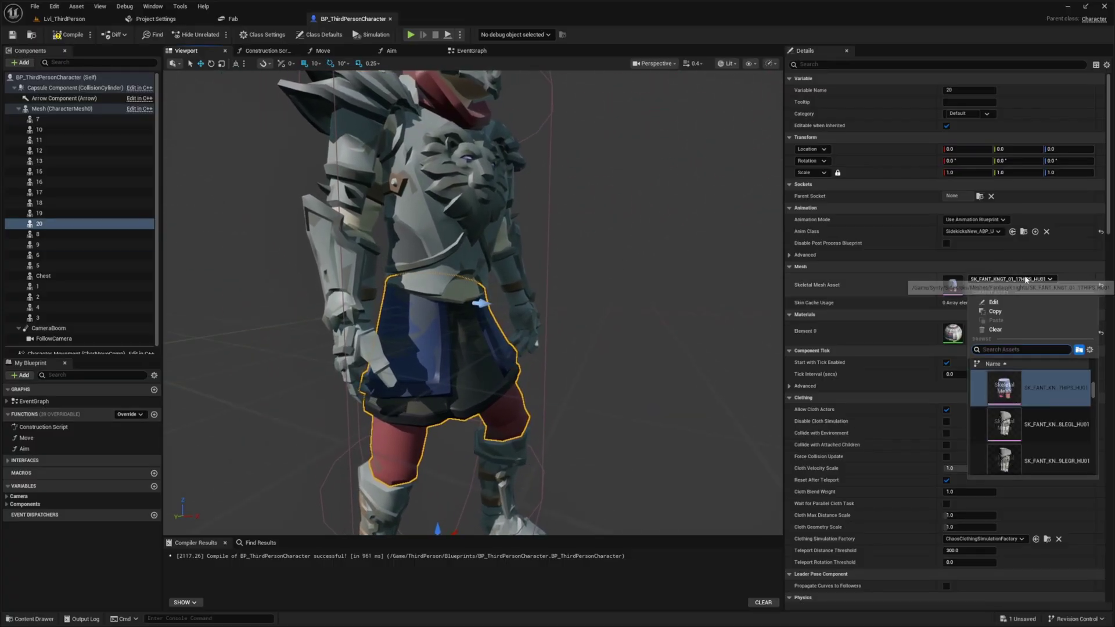
left_click(1031, 430)
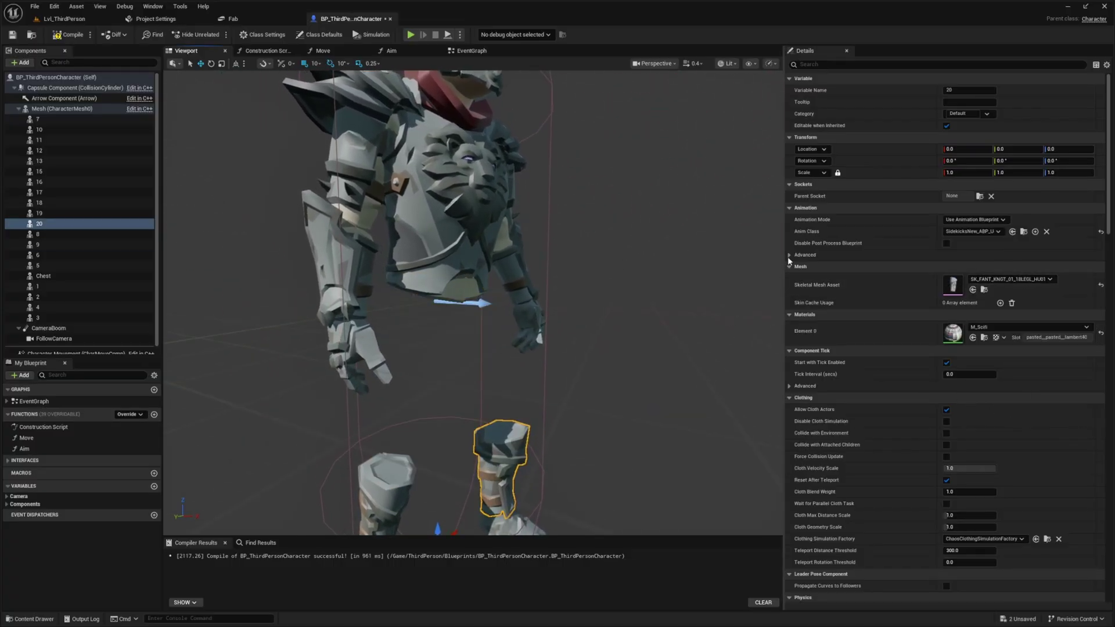
key("ctrl+z")
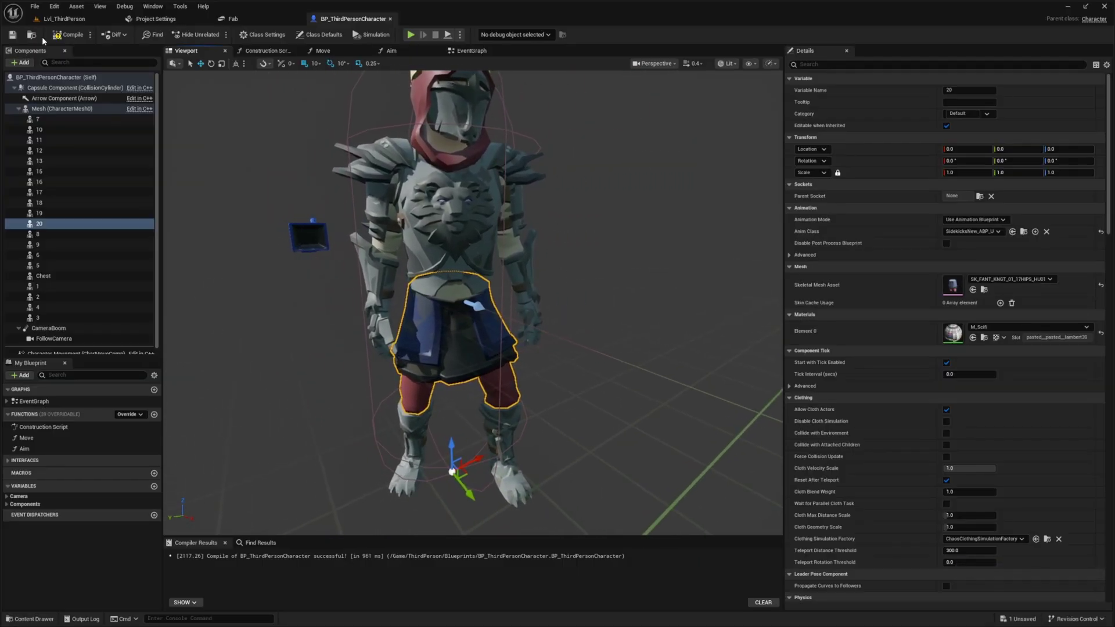
Compile the character blueprint and return to the Lvl_ThirdPerson level.
key("F7")
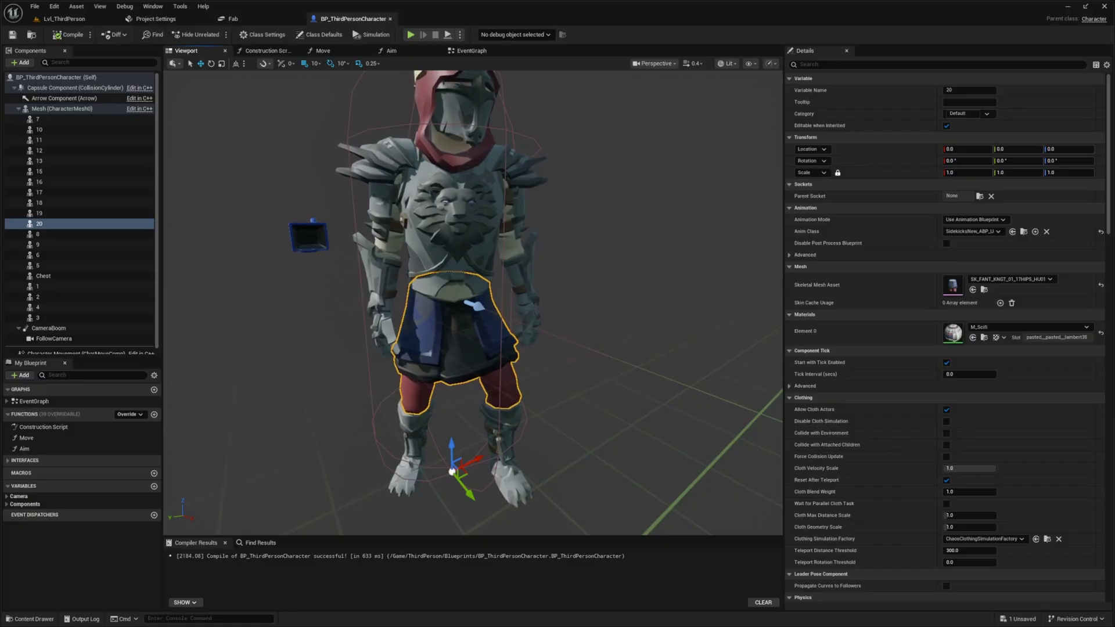
right_click_drag(278, 145, 328, 114)
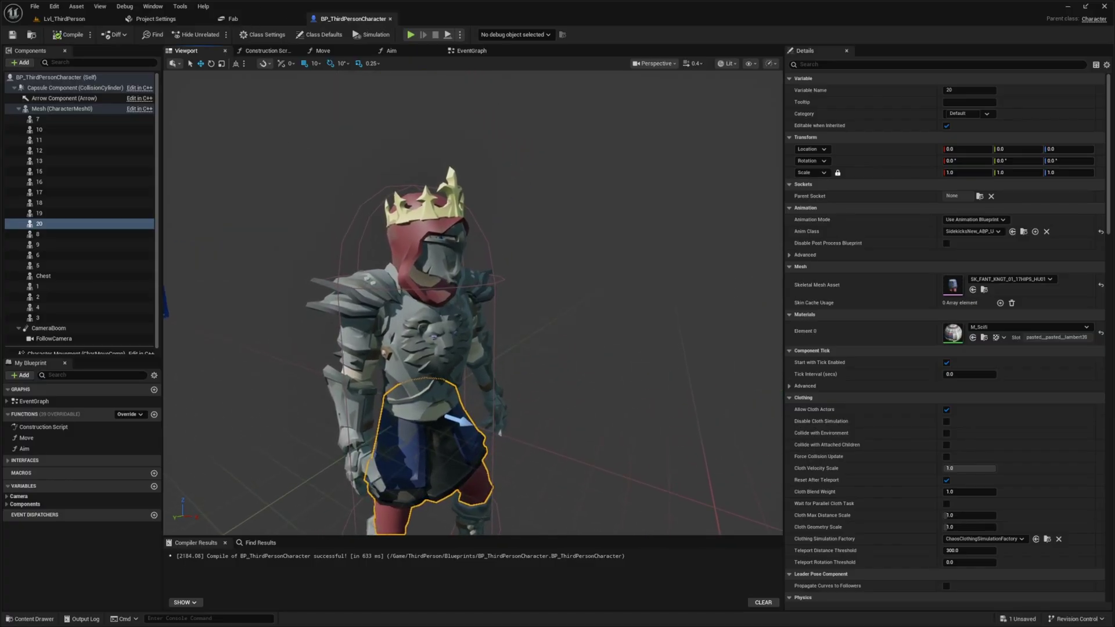
left_click(266, 19)
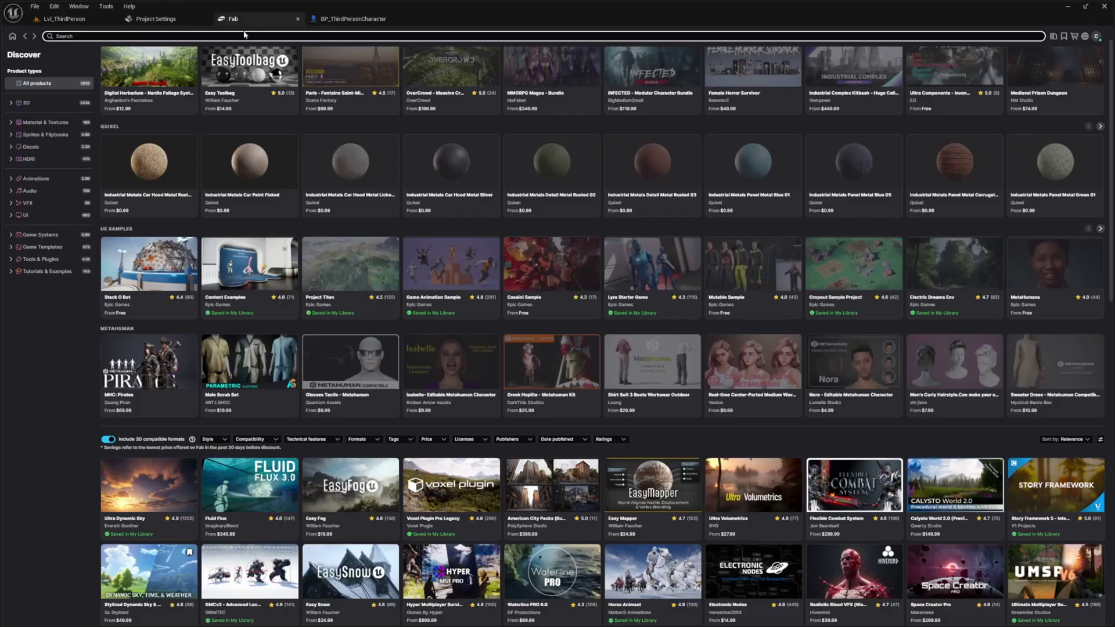
left_click(117, 19)
left_click(61, 18)
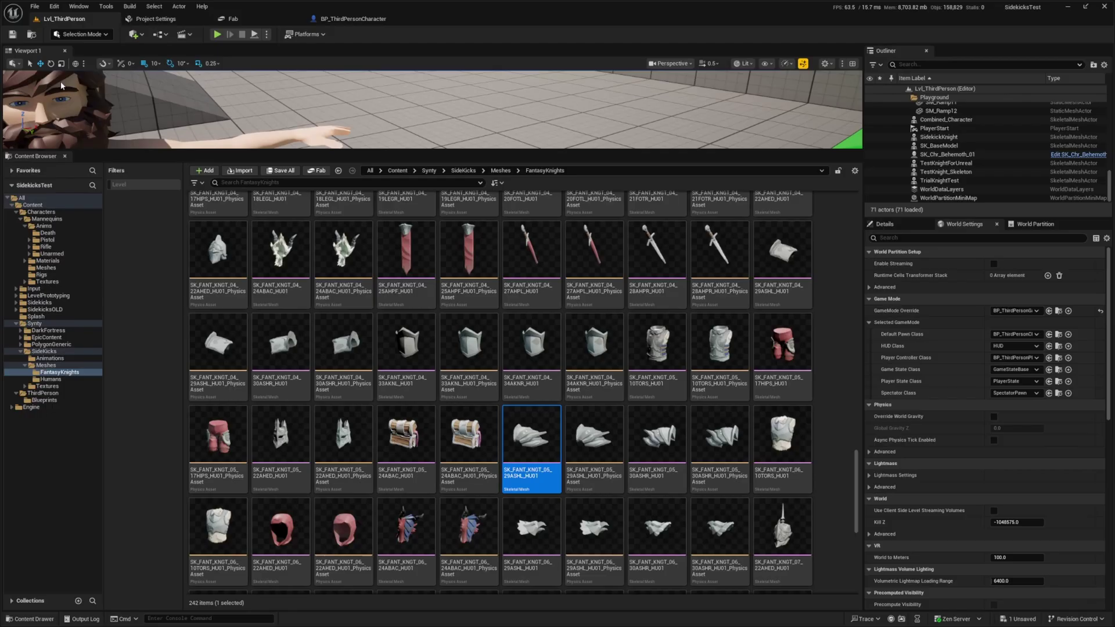
Enlarge the level viewport and play-test the assembled knight by running and jumping around the level.
left_click(46, 366)
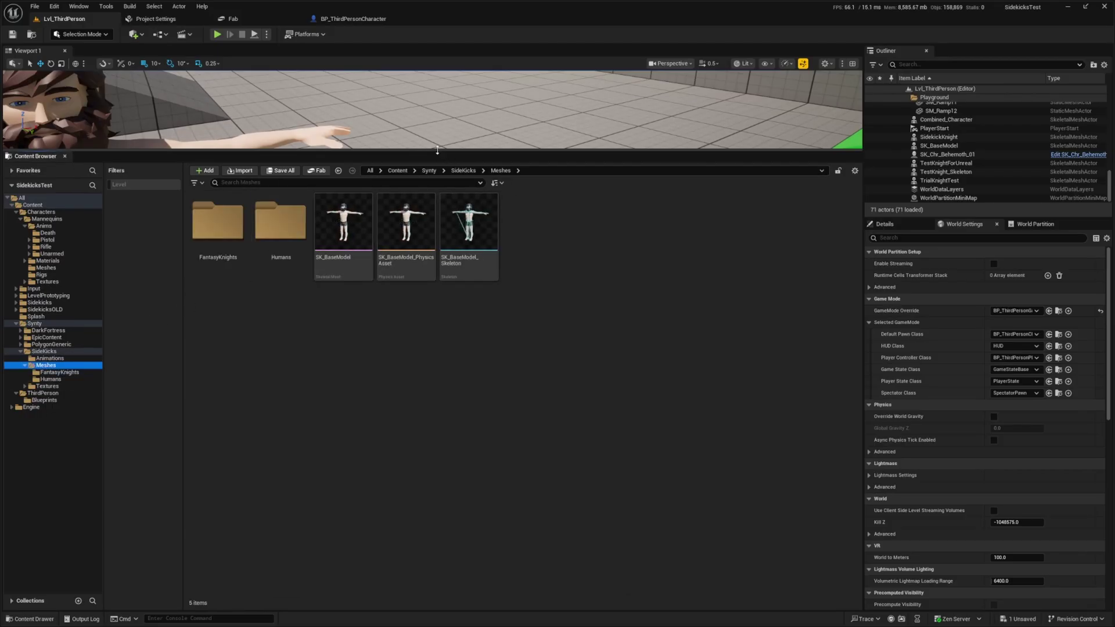
left_click_drag(441, 157, 441, 477)
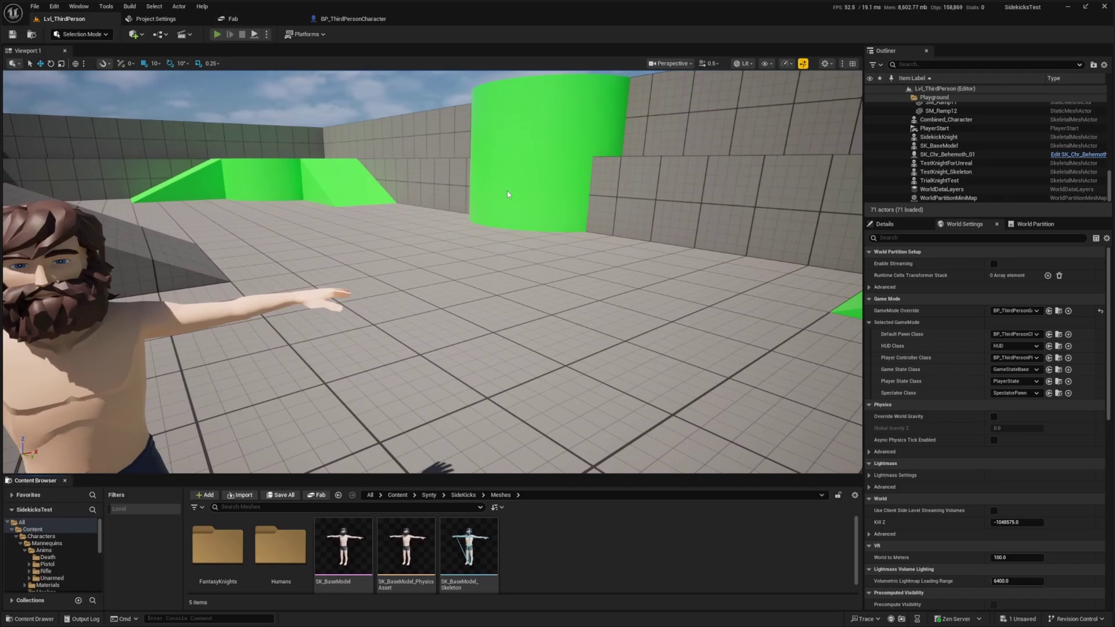
key("alt+p")
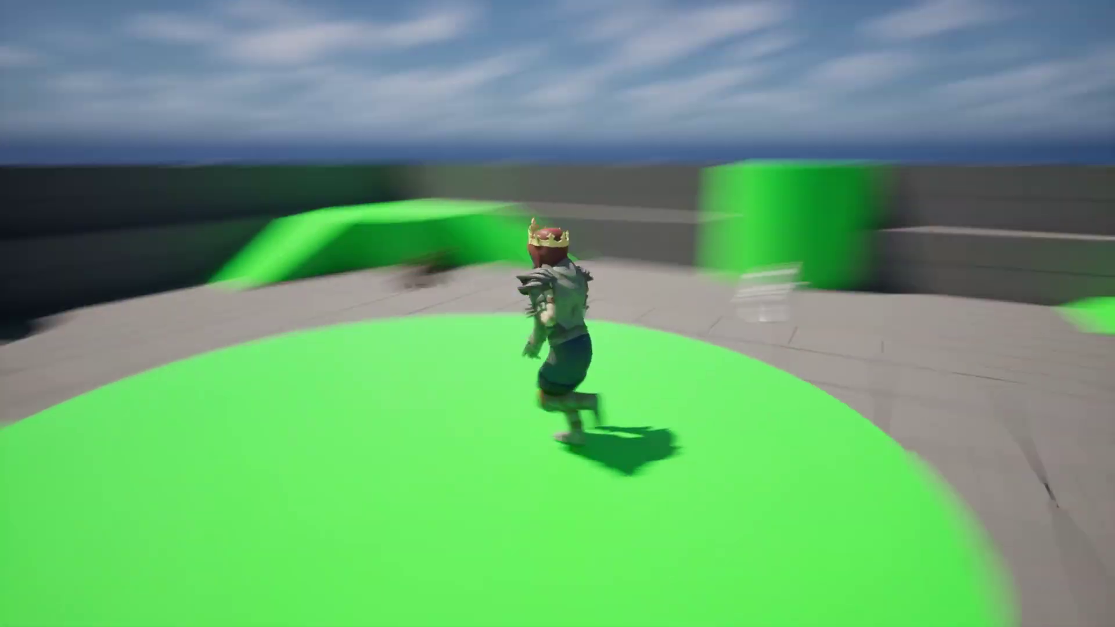
key("a")
key("space")
key("s")
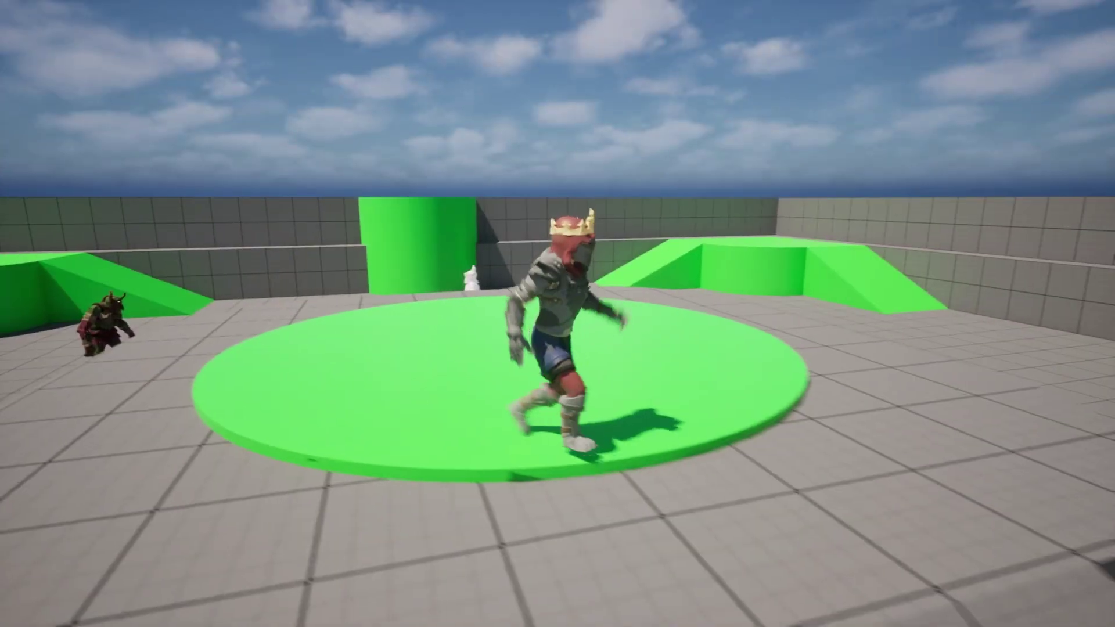
key("d")
key("a")
key("a")
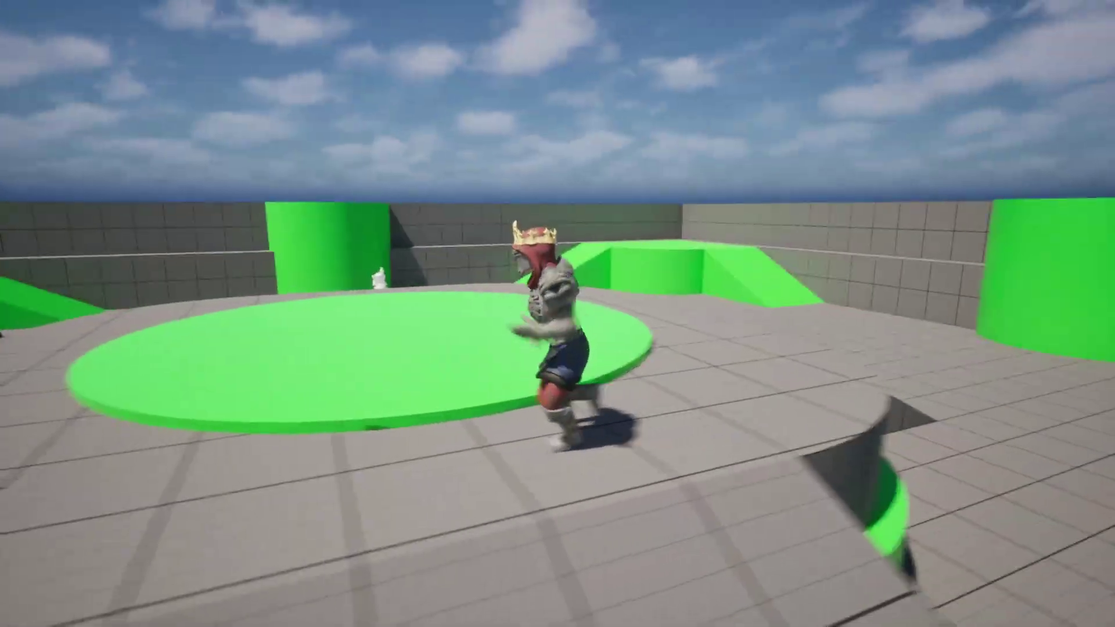